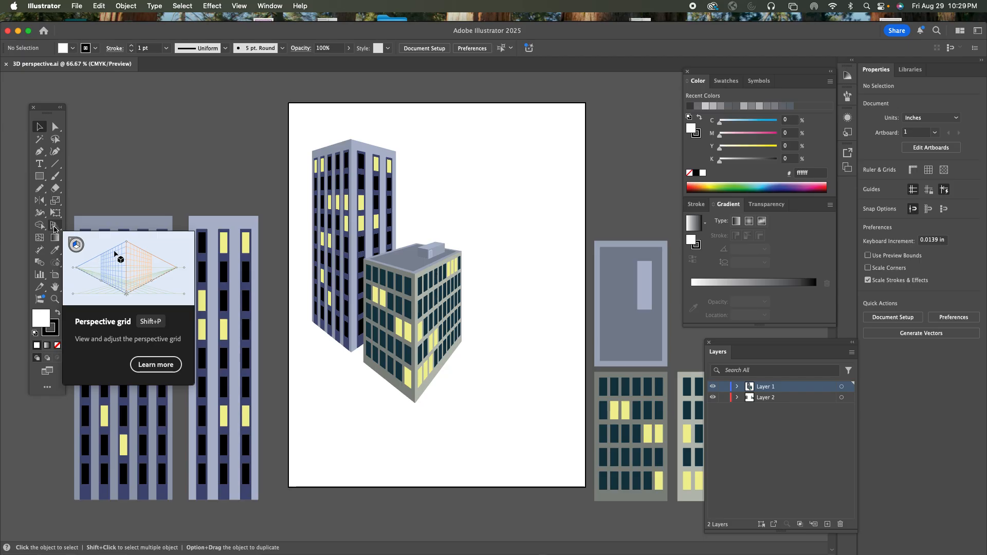
Show the perspective grid in the city buildings document and switch its active plane to the left and back to the right.
click(54, 226)
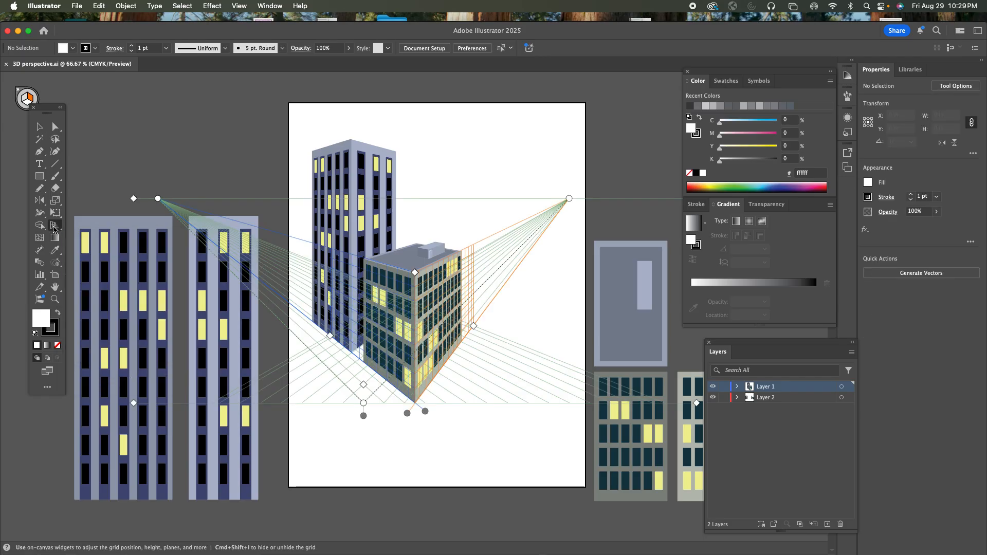
drag(48, 110, 39, 167)
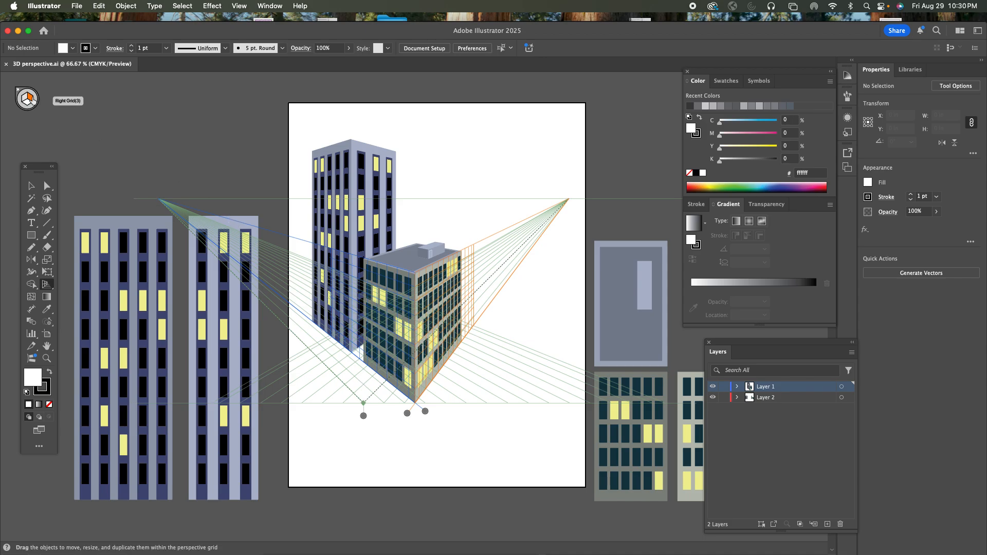
click(25, 98)
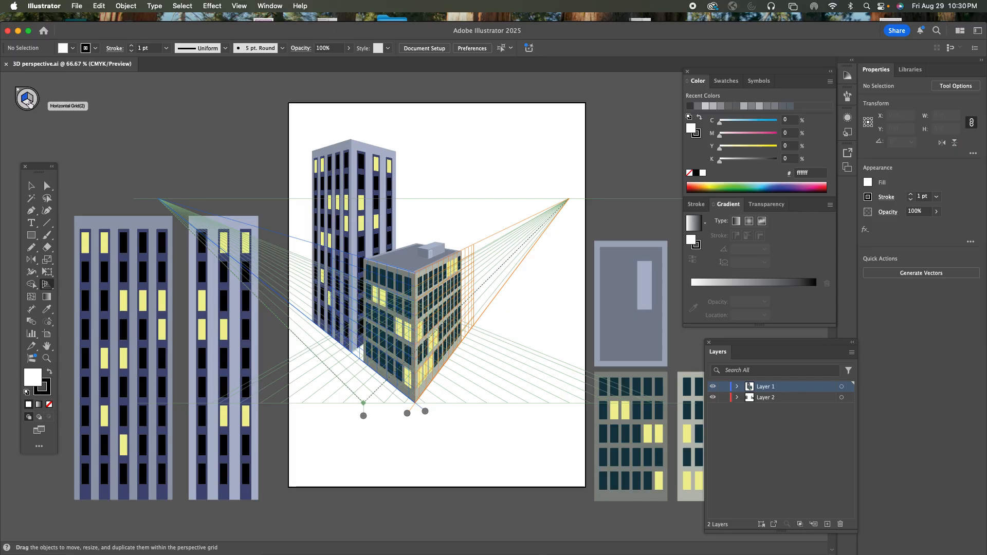
click(32, 99)
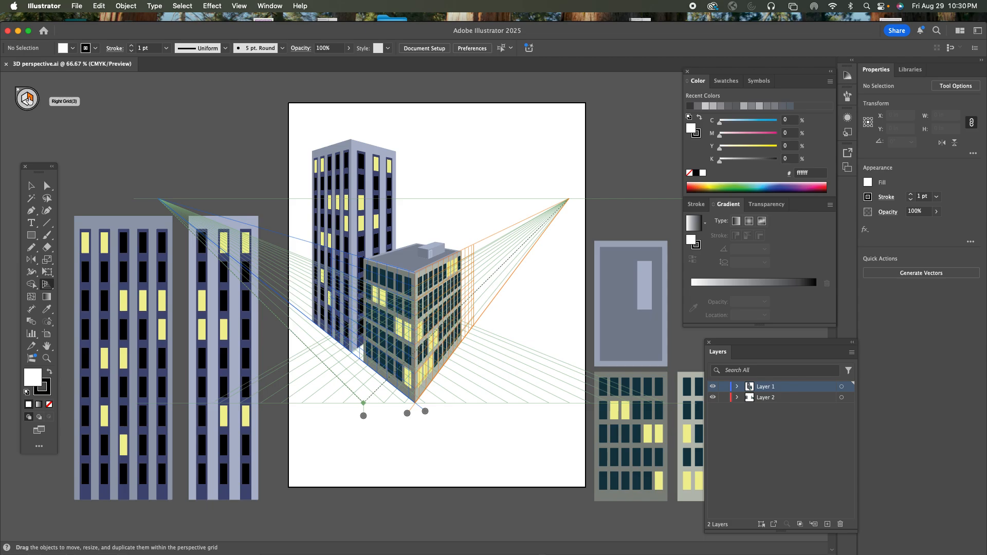
key(shift+p)
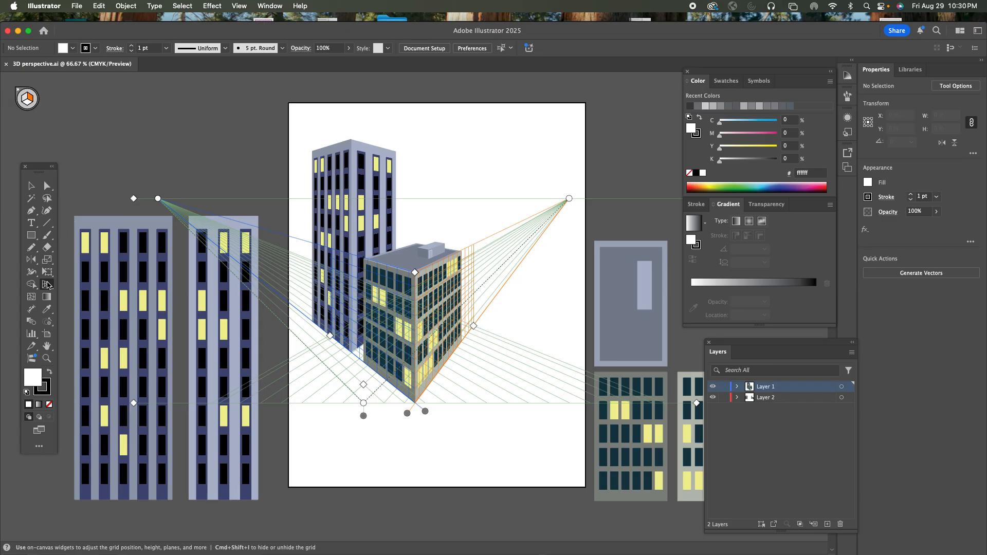
Hide the perspective grid from its plane switching widget and bring it back with the Perspective Grid tool.
click(31, 186)
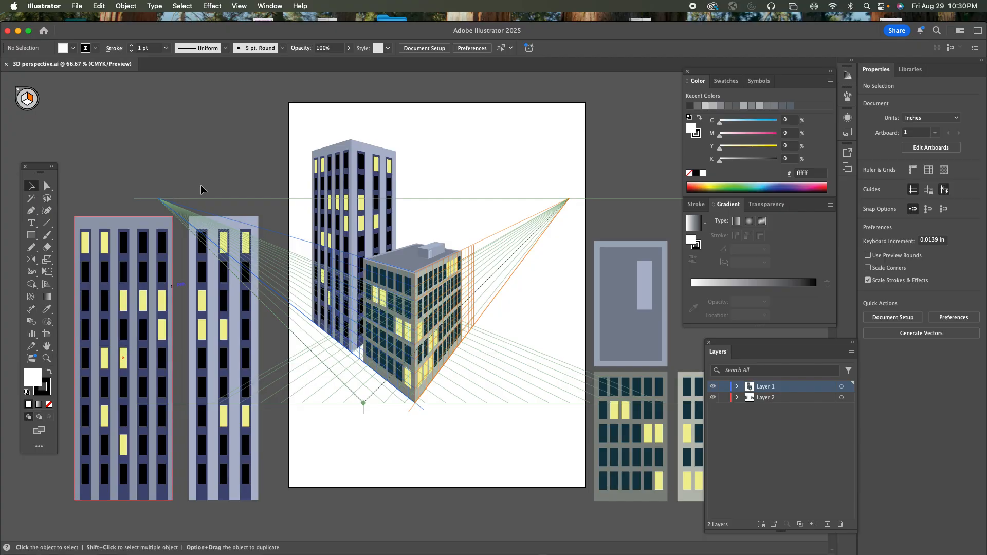
click(48, 286)
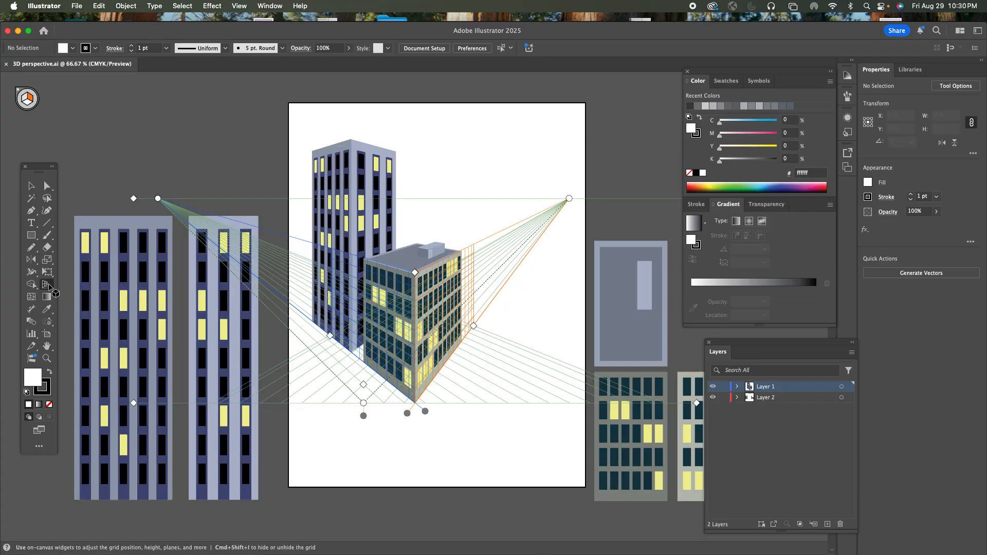
click(17, 89)
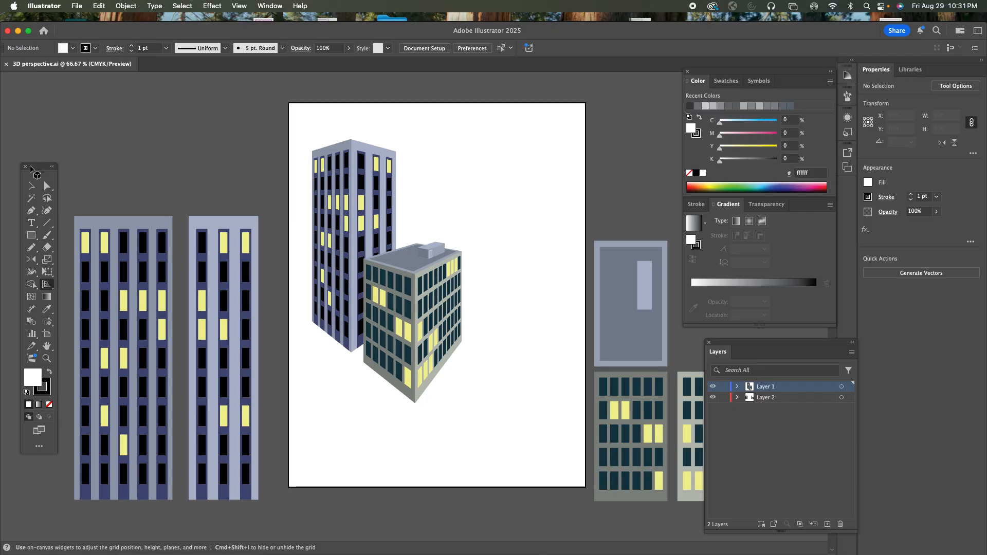
click(31, 186)
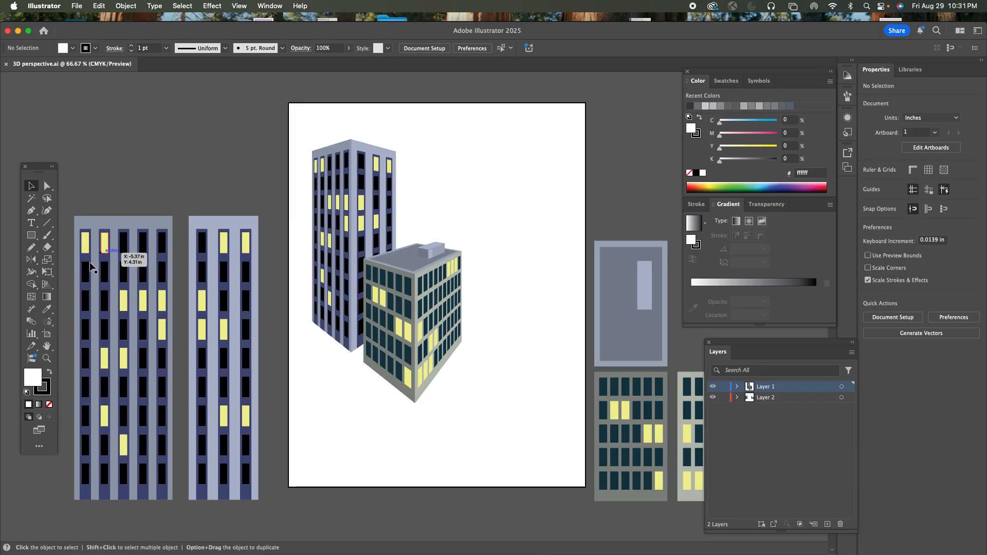
click(49, 286)
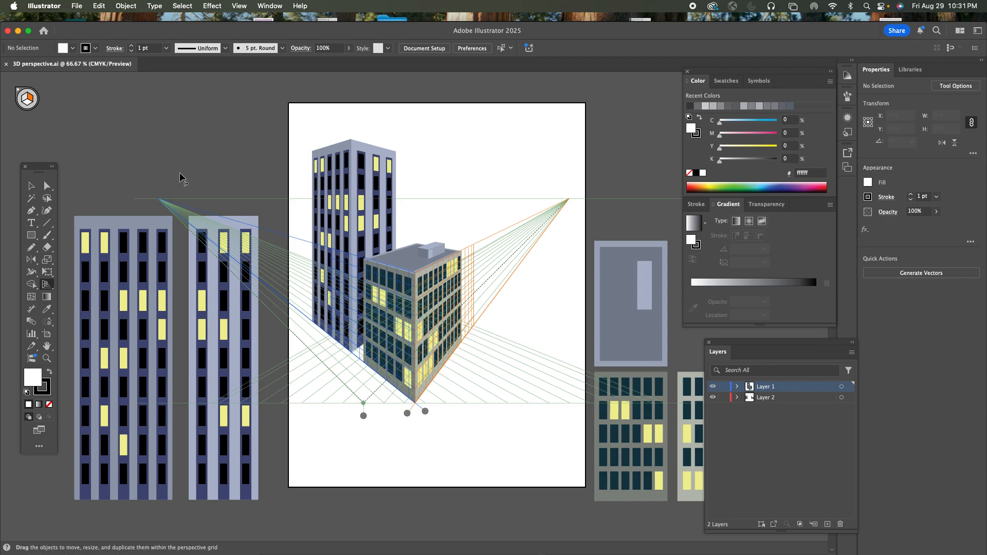
Toggle the perspective grid's visibility off and on, switch between the Perspective Selection and Perspective Grid tools, and hide the grid.
key(super+shift+i)
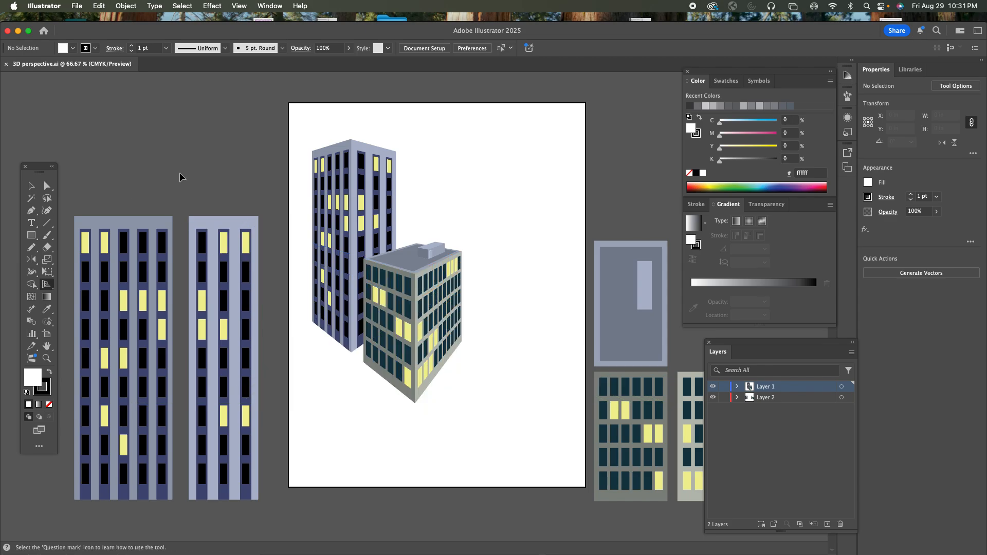
key(super+shift+i)
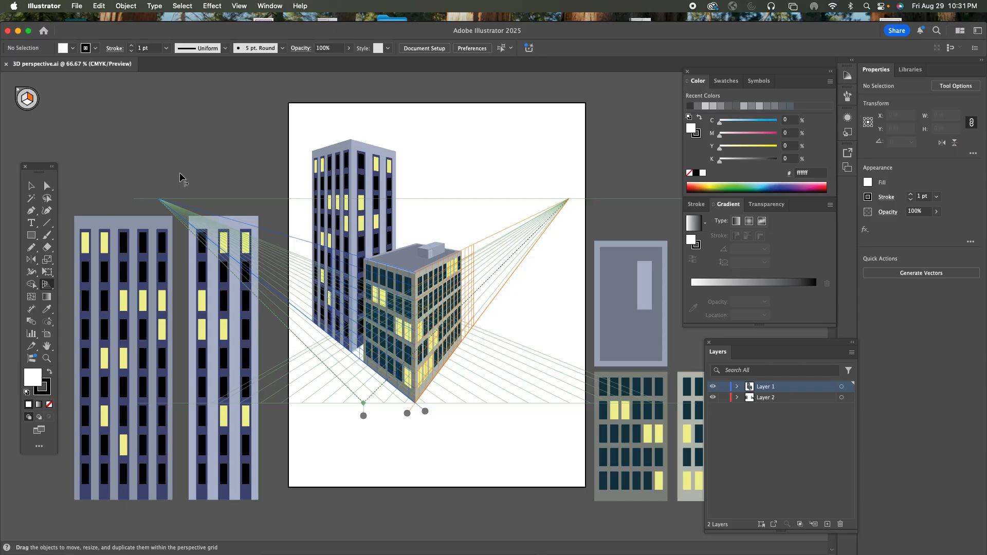
key(shift+p)
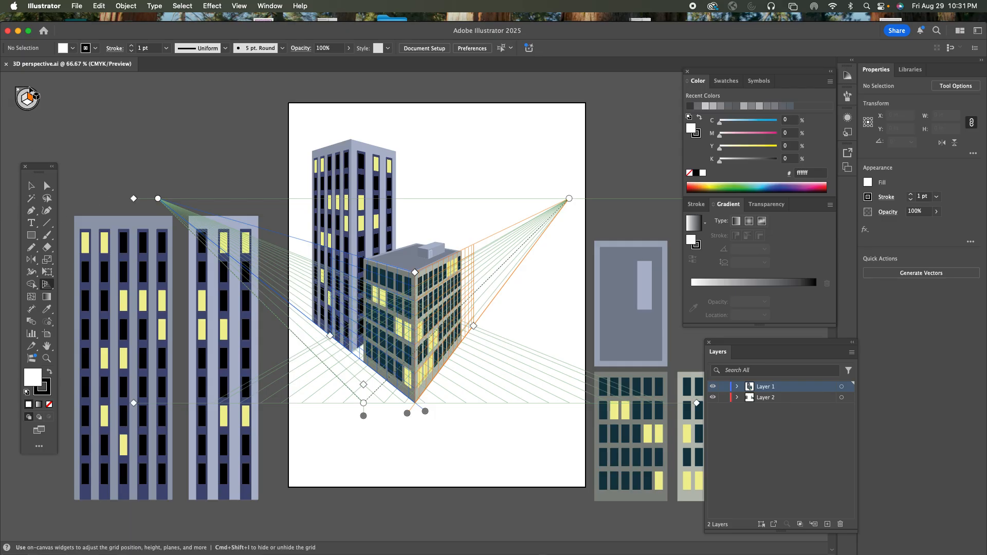
key(shift+v)
key(shift+p)
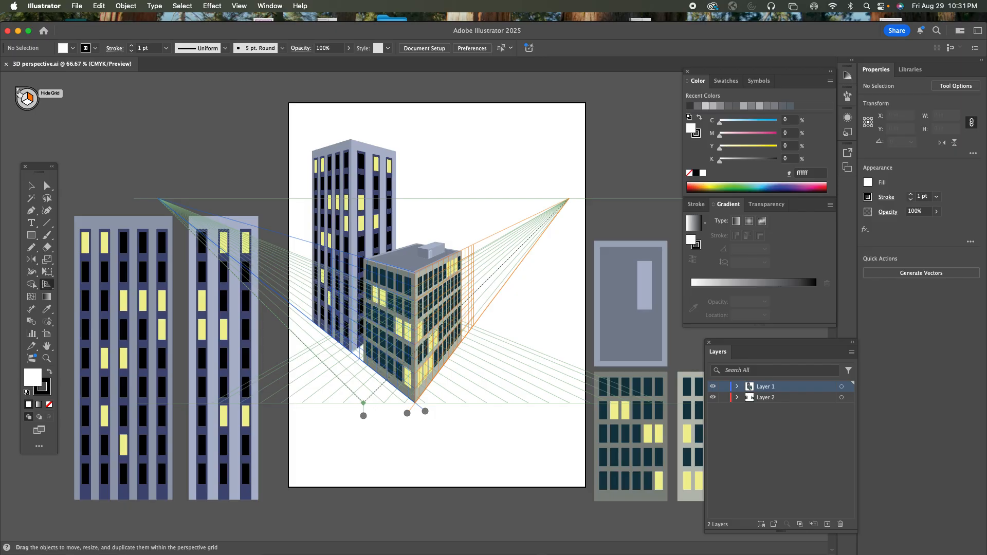
click(19, 92)
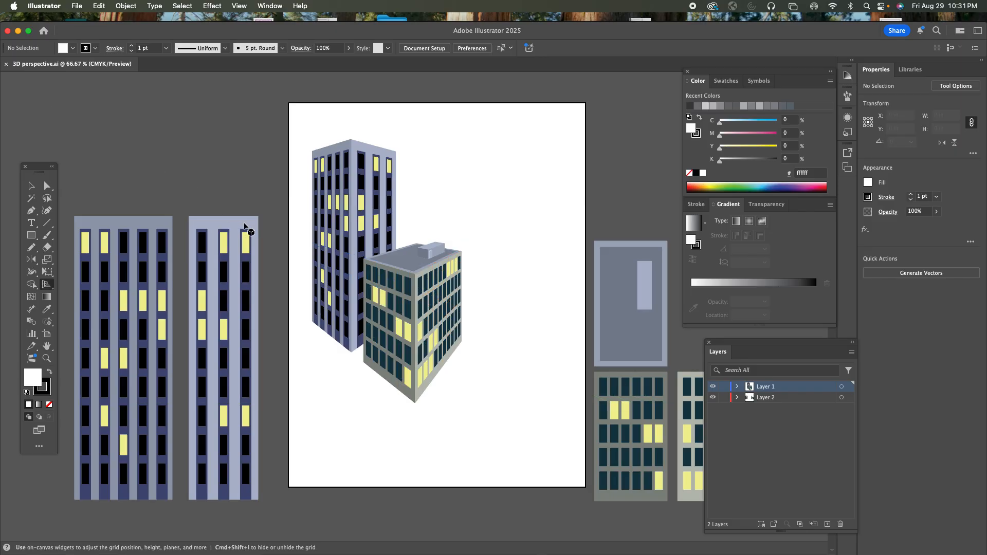
Create an 8.5 x 11 in Letter document in CMYK Color and show its perspective grid.
click(77, 7)
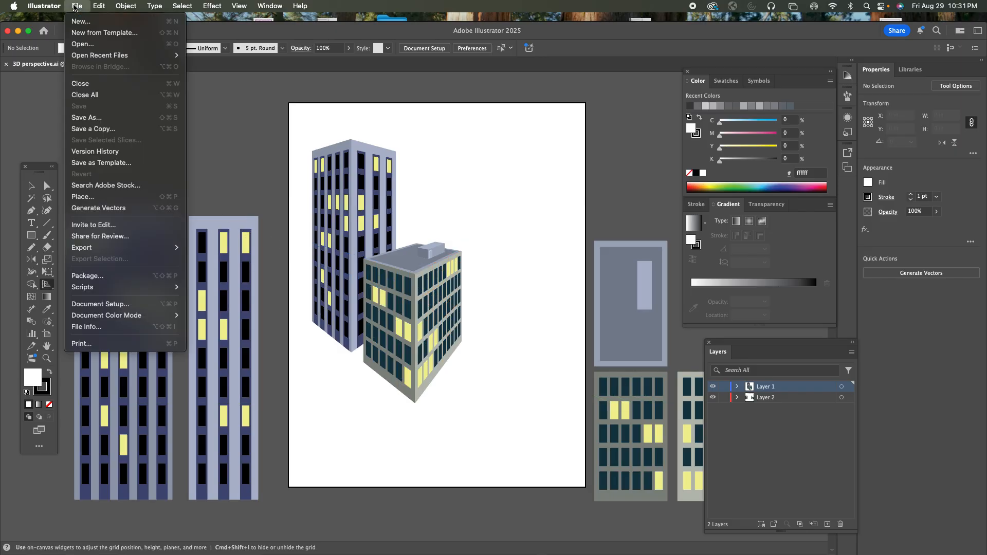
click(88, 26)
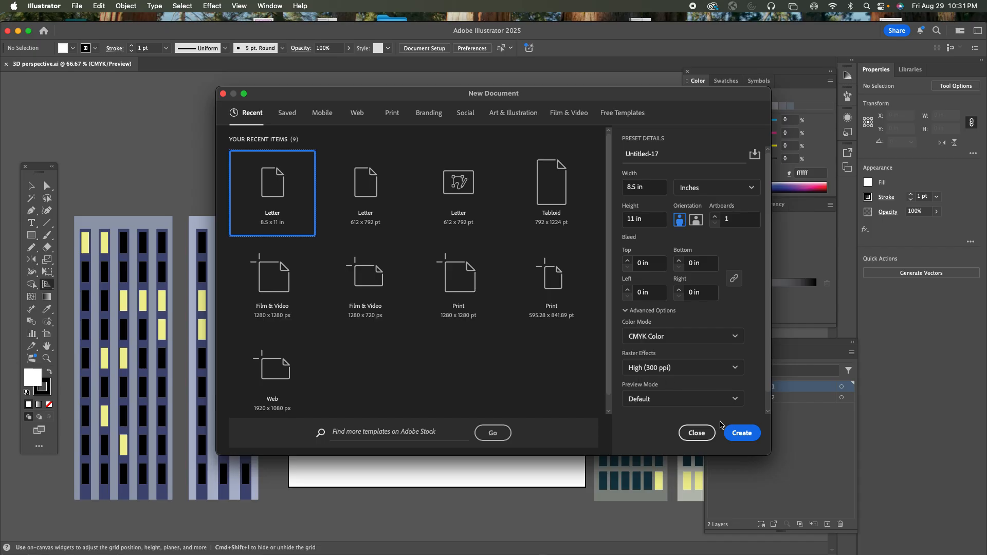
click(742, 433)
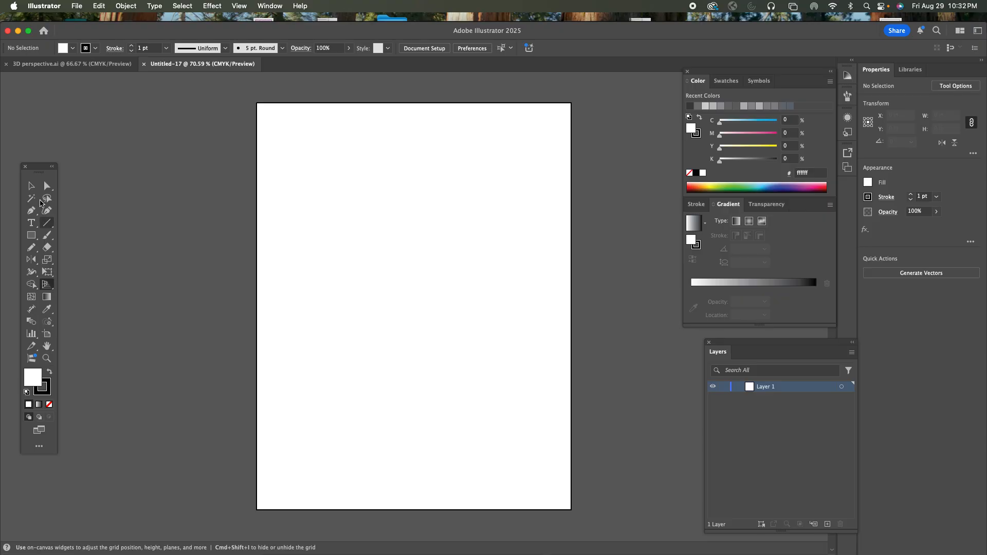
click(31, 186)
click(46, 285)
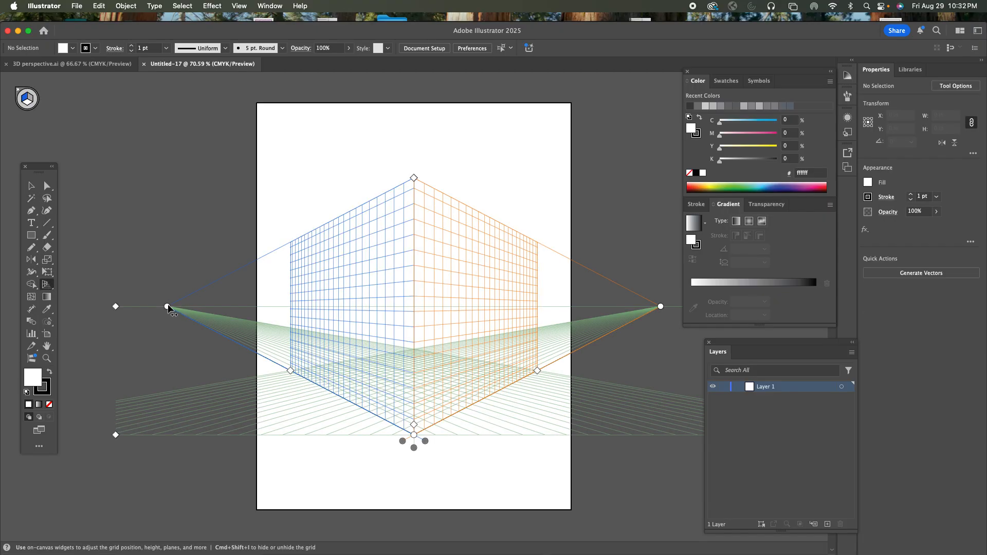
Move the grid's left vanishing point inward to the artboard's left edge and the right vanishing point farther outward.
drag(168, 305, 221, 304)
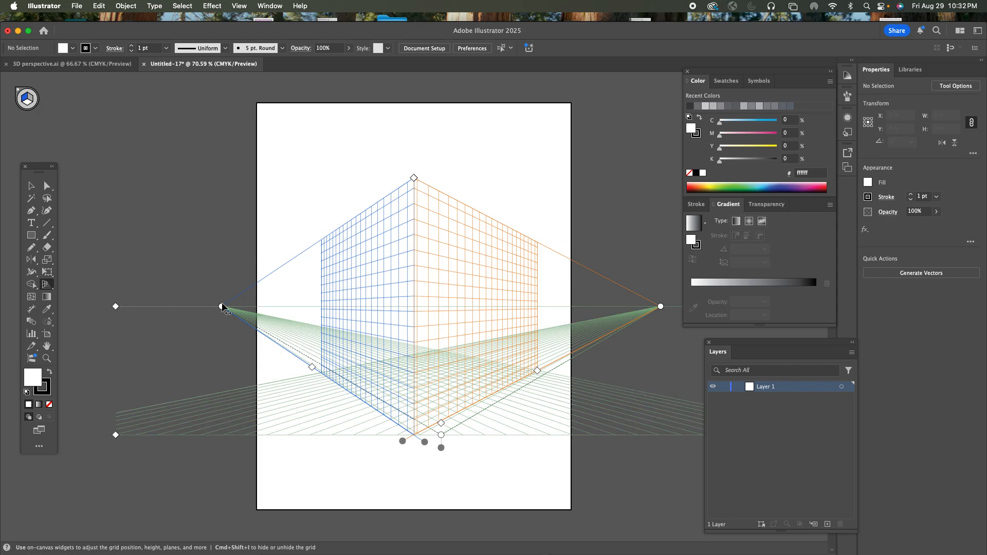
mouse_move(660, 306)
mouse_down()
mouse_move(630, 306)
mouse_move(670, 307)
mouse_up()
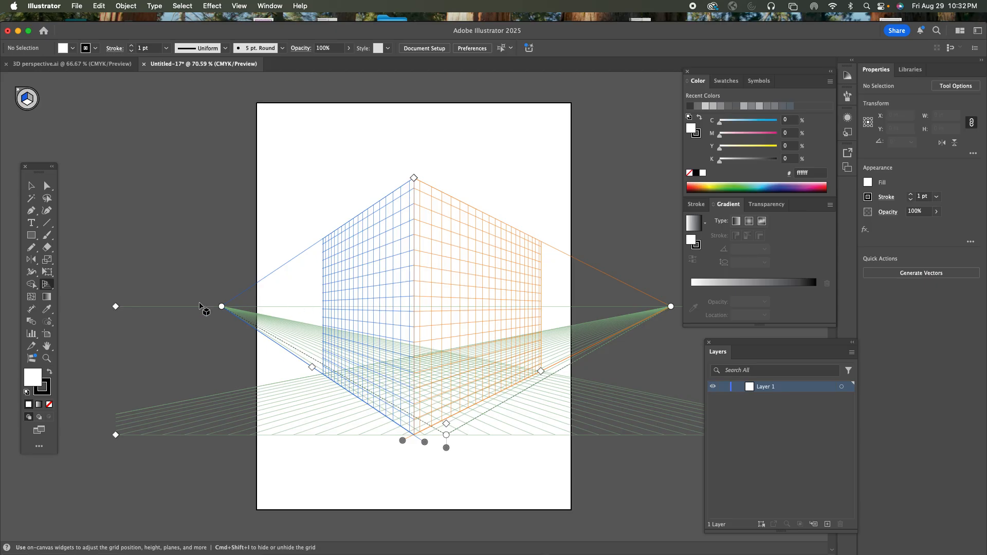
drag(222, 307, 248, 305)
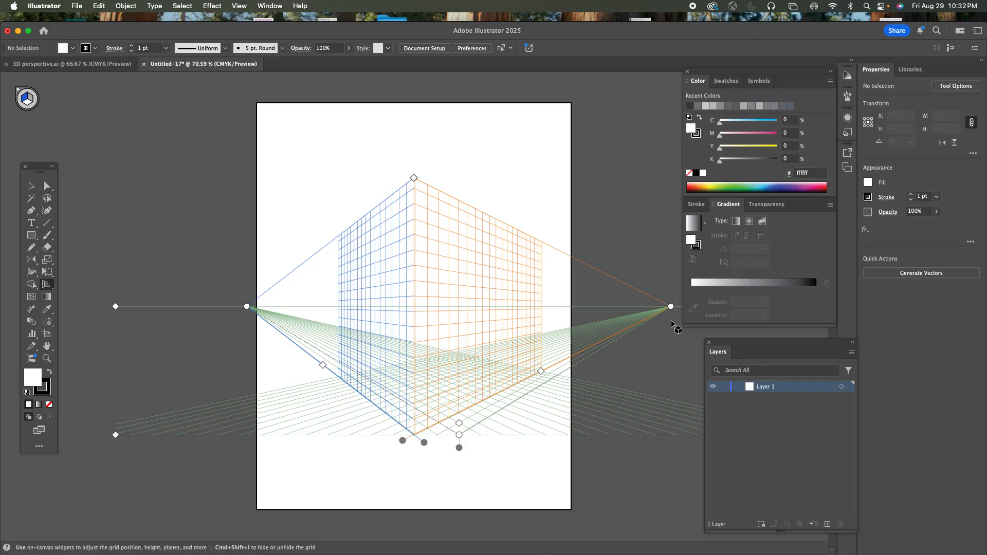
drag(671, 307, 688, 308)
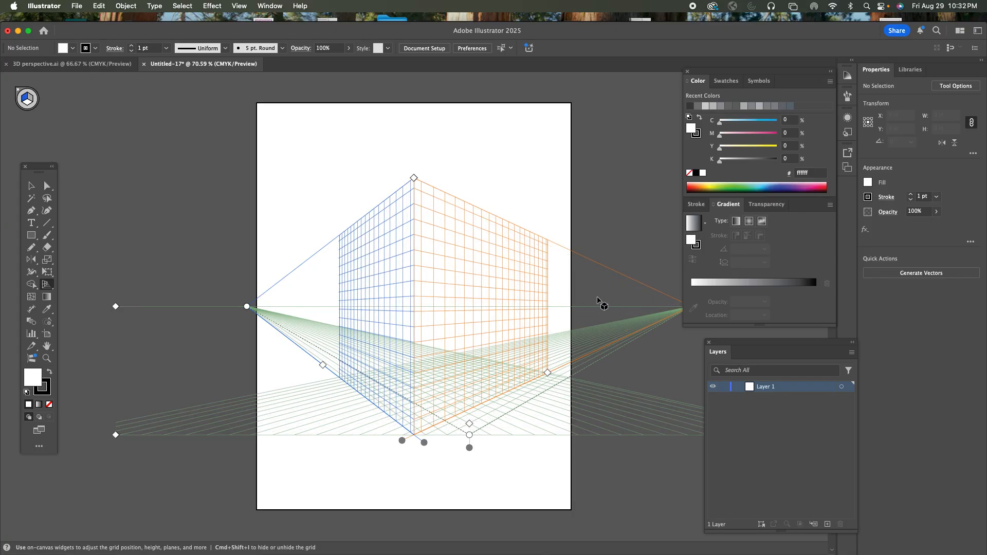
Readjust both vanishing points, leaving the left one outside the artboard, and lower the grid's top to just above the horizon line.
drag(572, 272, 451, 260)
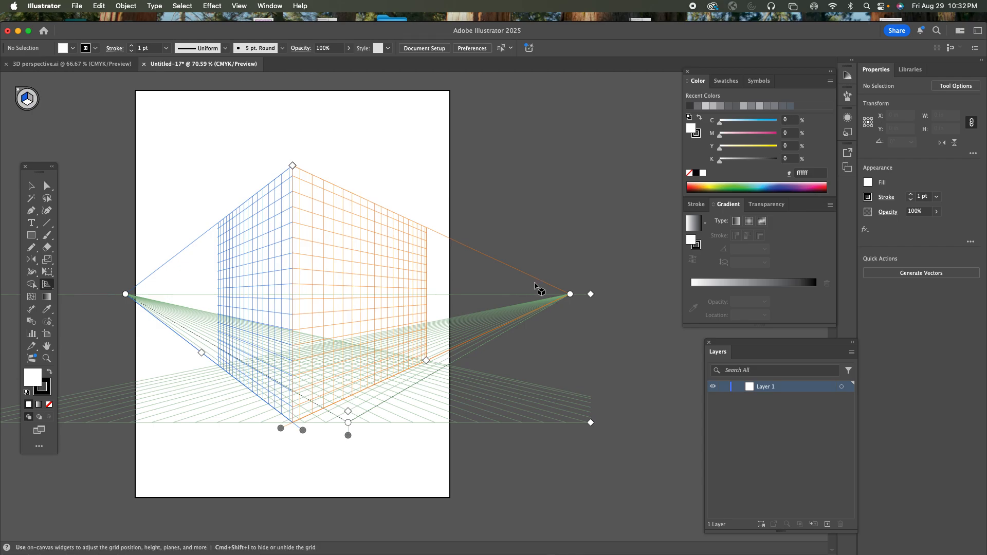
mouse_move(570, 294)
mouse_down()
mouse_move(549, 294)
mouse_move(576, 294)
mouse_up()
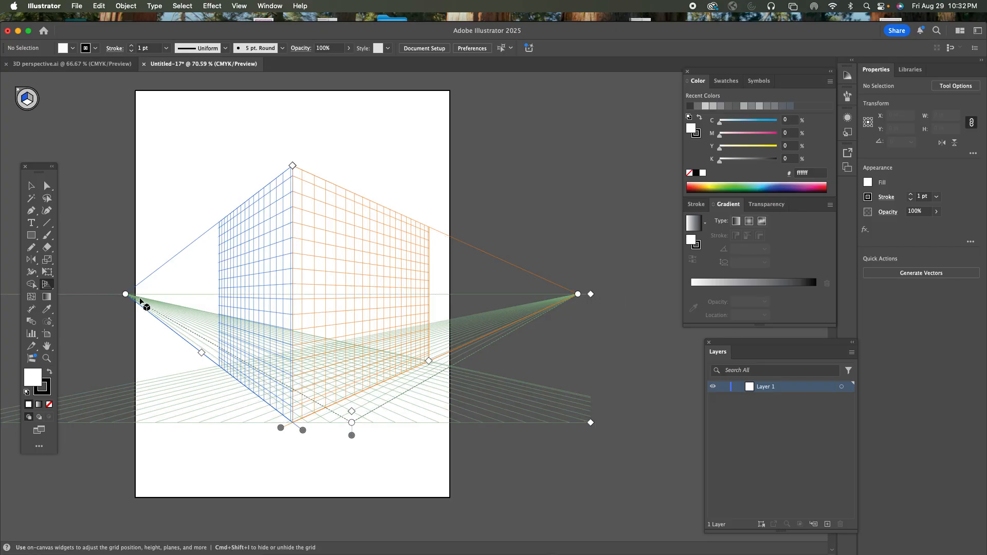
drag(125, 294, 168, 295)
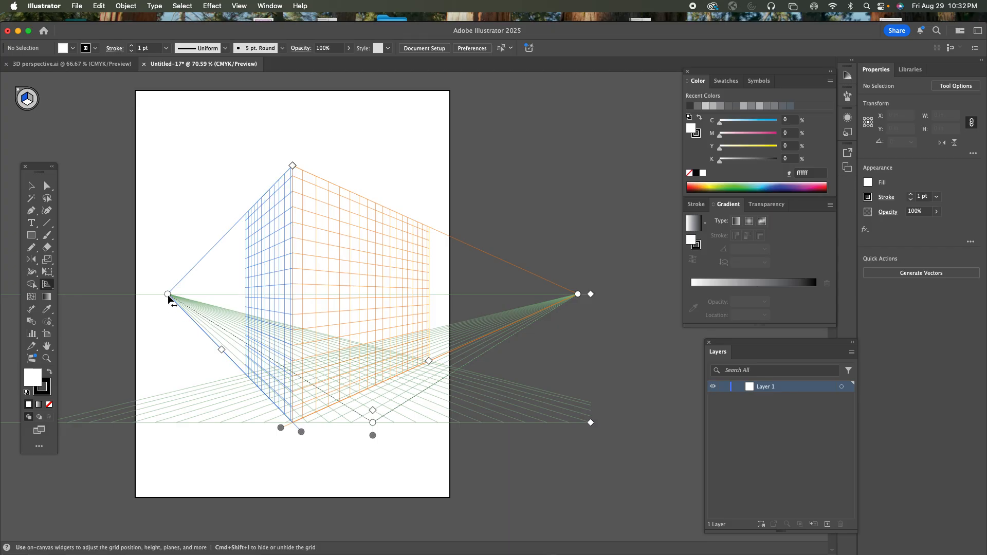
drag(168, 294, 96, 296)
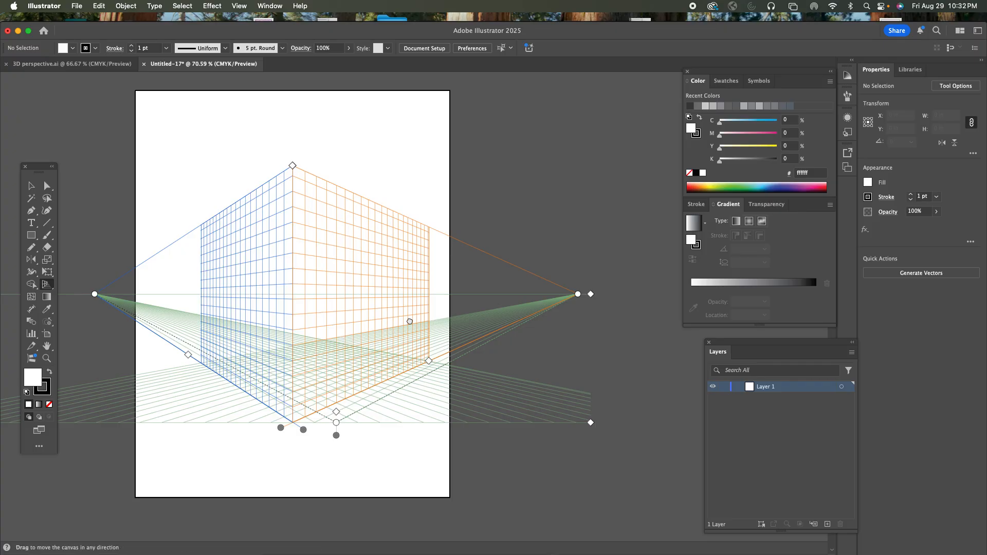
drag(385, 320, 476, 317)
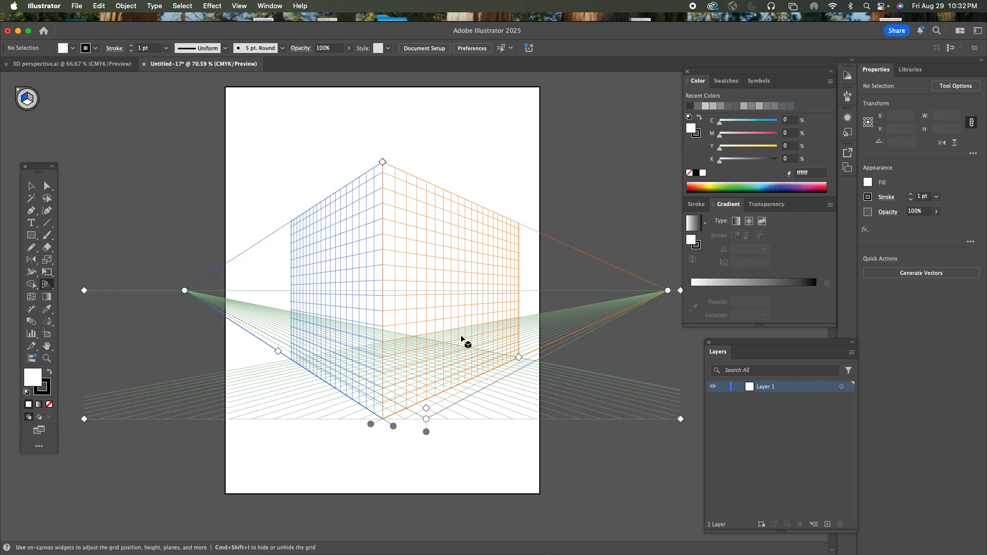
drag(383, 163, 384, 238)
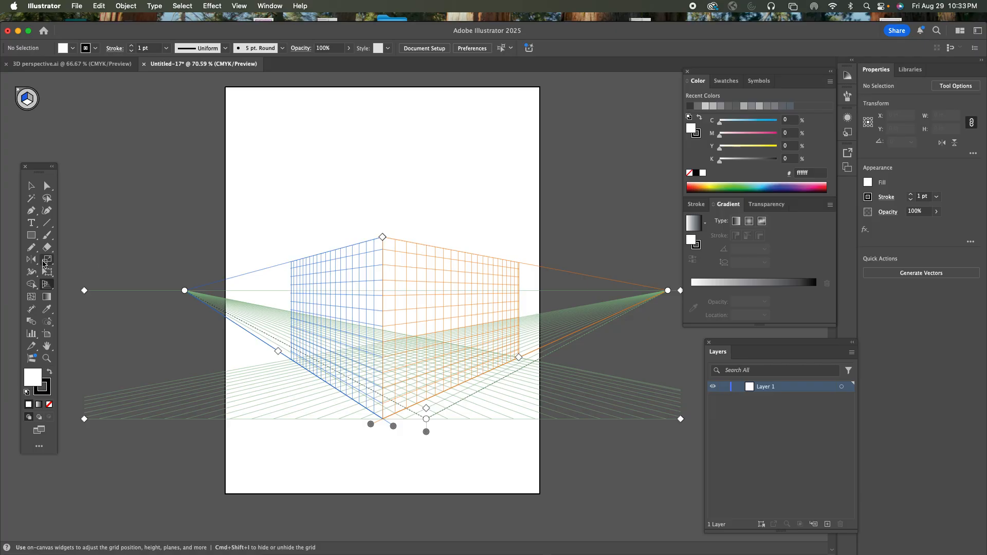
Draw three black rectangles without stroke on the left perspective plane, above and beside the grid, and delete the last one drawn.
click(31, 234)
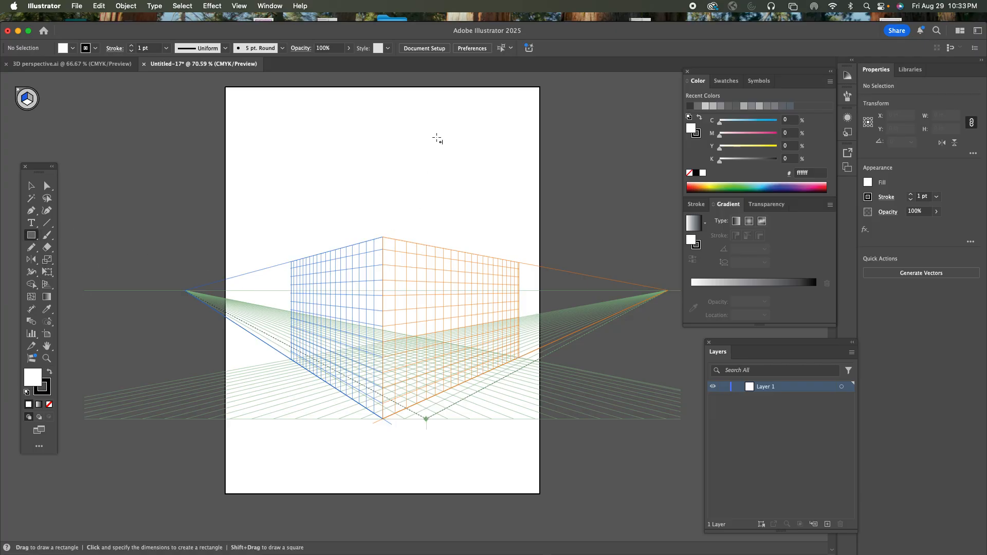
click(49, 372)
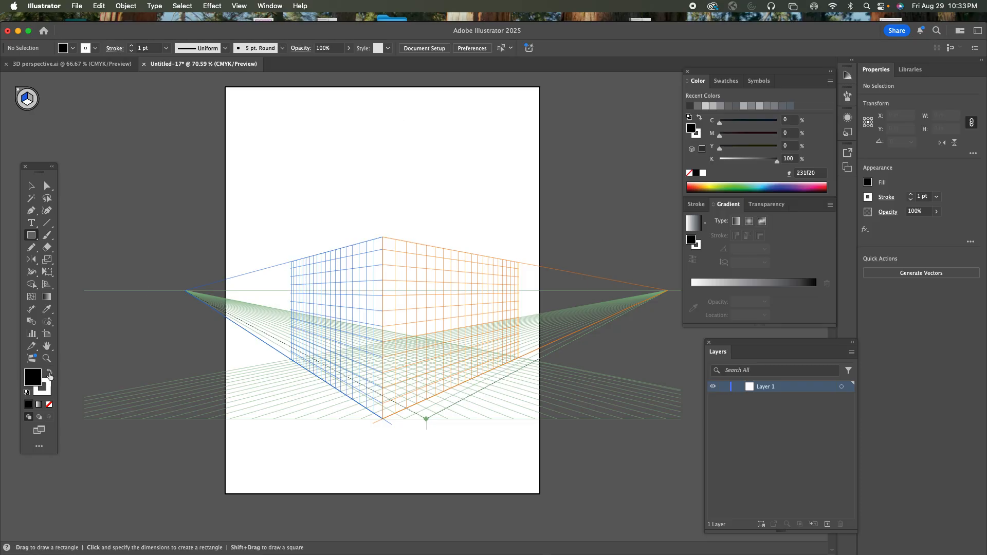
click(49, 404)
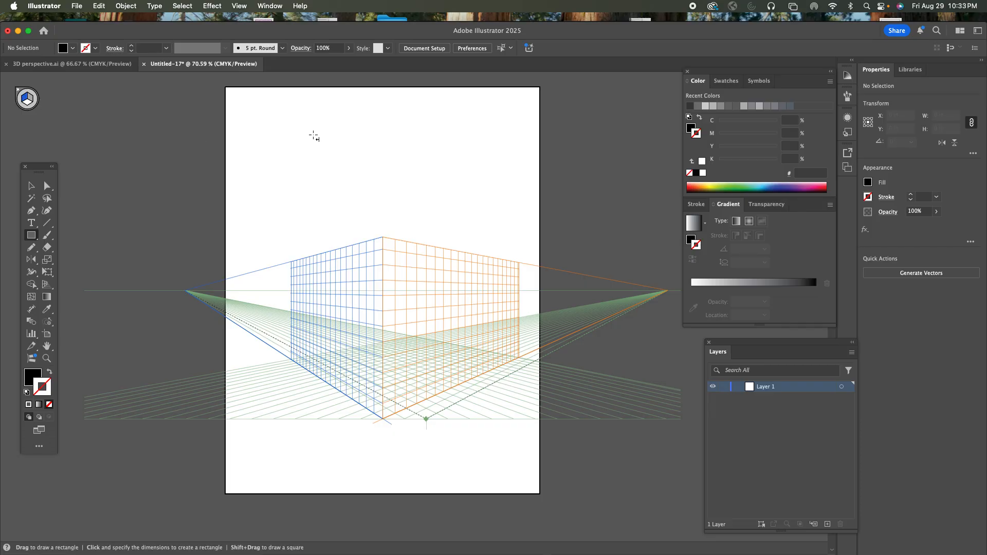
drag(318, 121, 359, 195)
drag(510, 124, 554, 212)
drag(611, 155, 667, 222)
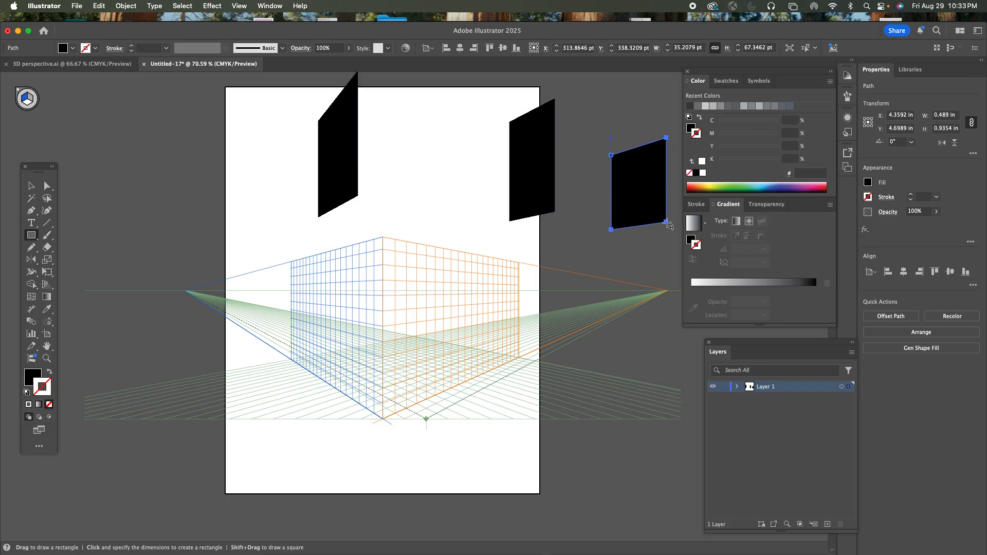
key(Delete)
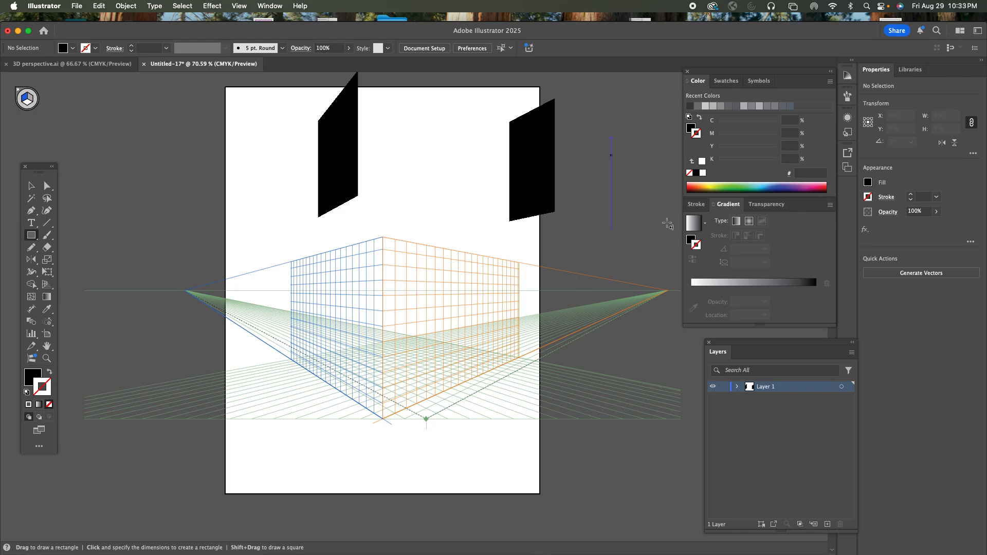
click(31, 185)
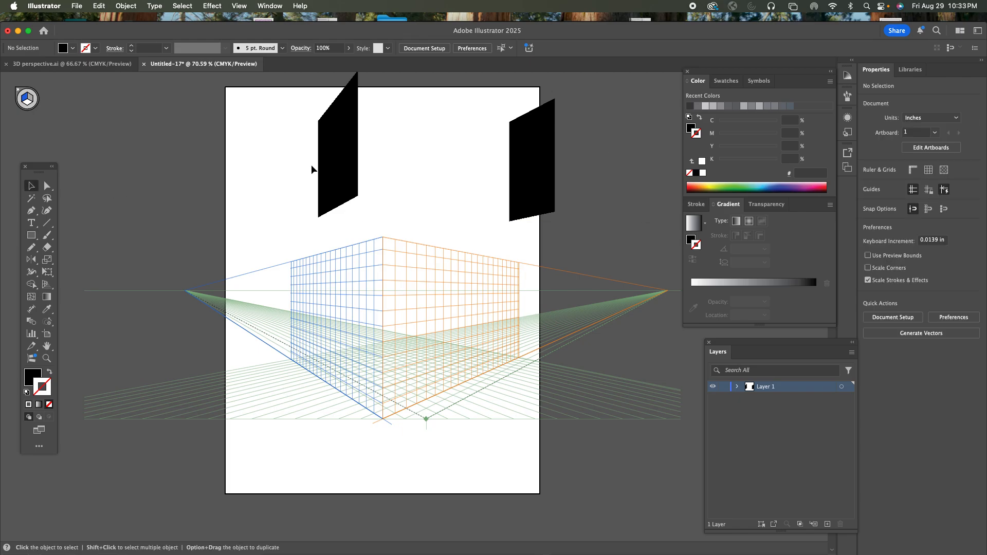
Delete the two remaining black rectangles above the perspective grid.
click(330, 164)
key(Delete)
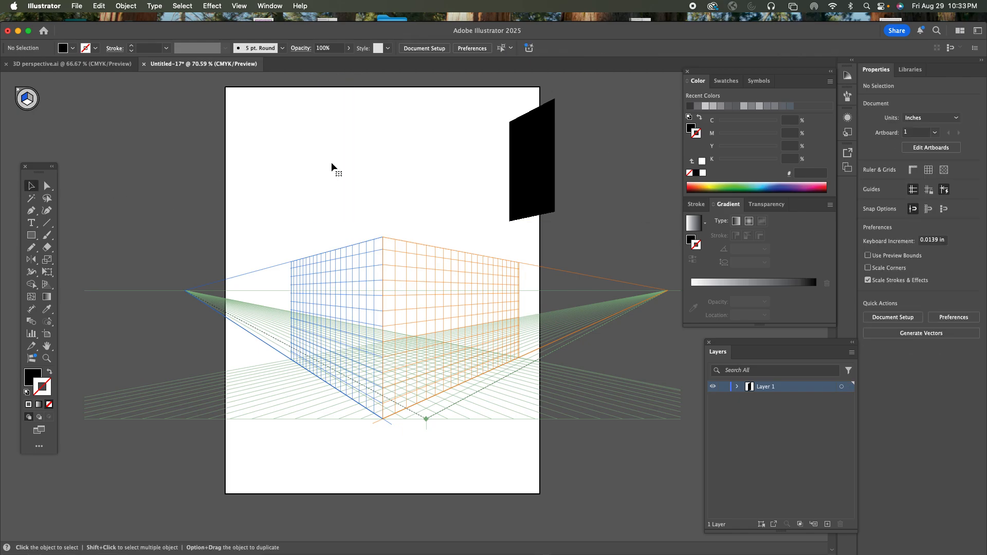
click(532, 185)
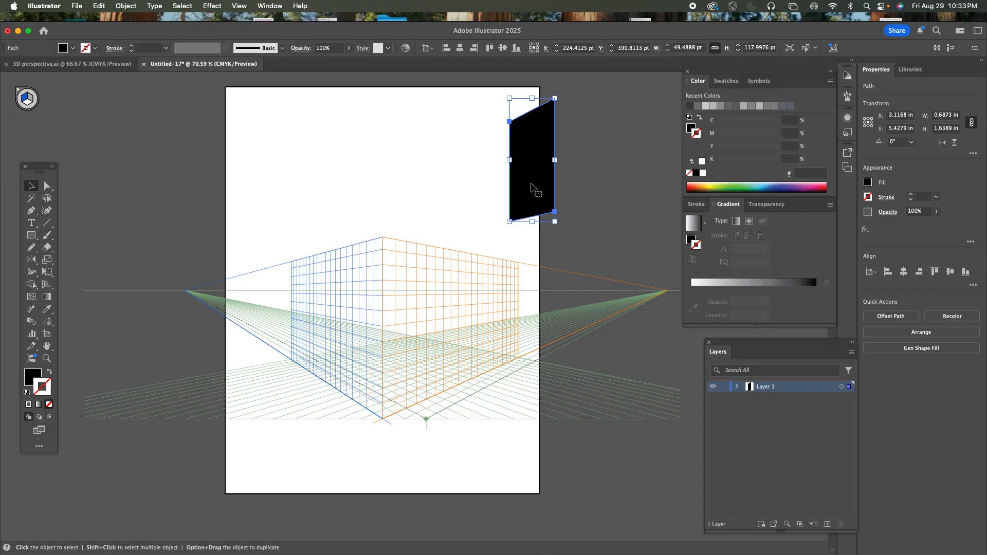
key(Delete)
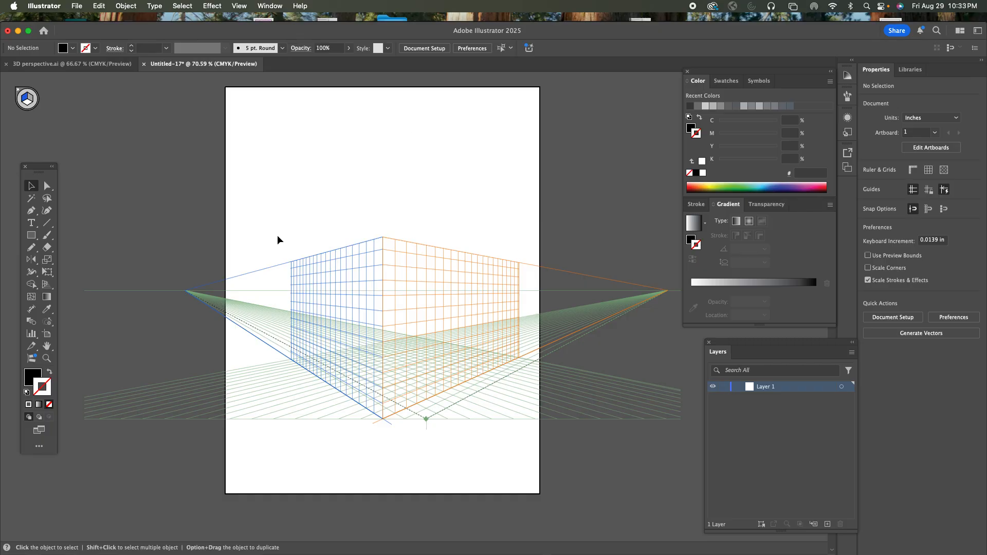
Shift the whole perspective grid left and back right, leaving its vertical center line near the artboard's middle and slightly higher.
click(47, 285)
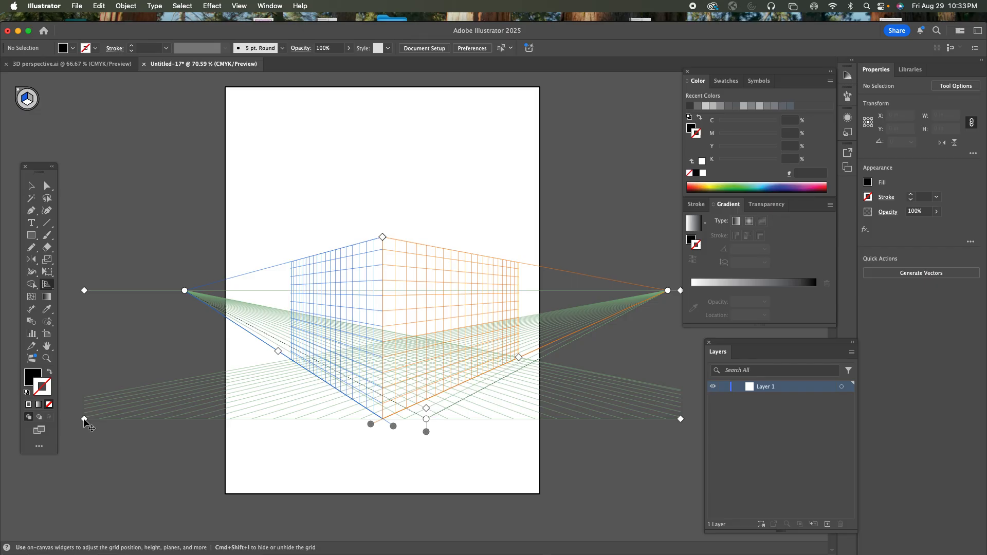
drag(84, 419, 26, 417)
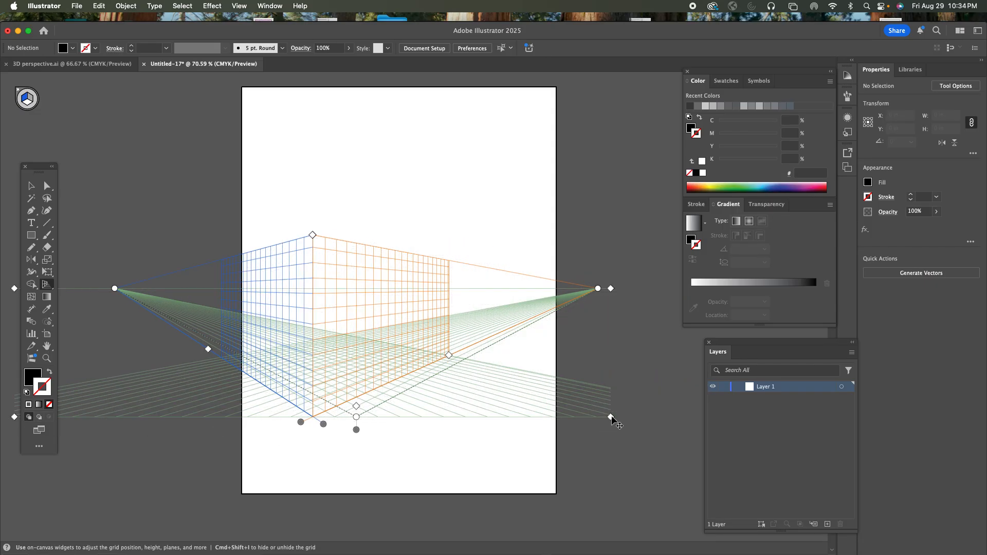
drag(611, 417, 689, 402)
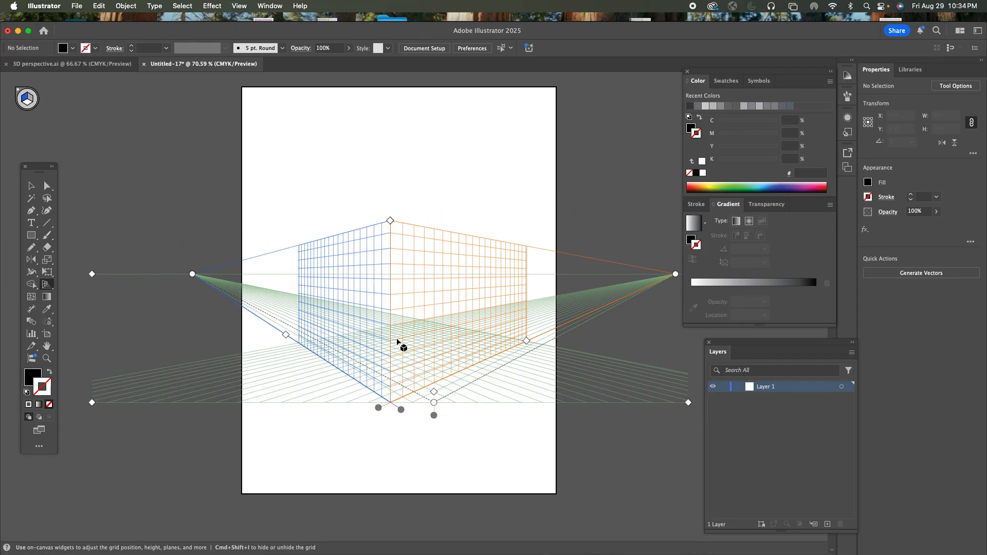
Extend the grid outward on the left and right planes and raise the horizon line to just above the grid's top.
drag(285, 335, 255, 324)
drag(527, 339, 549, 333)
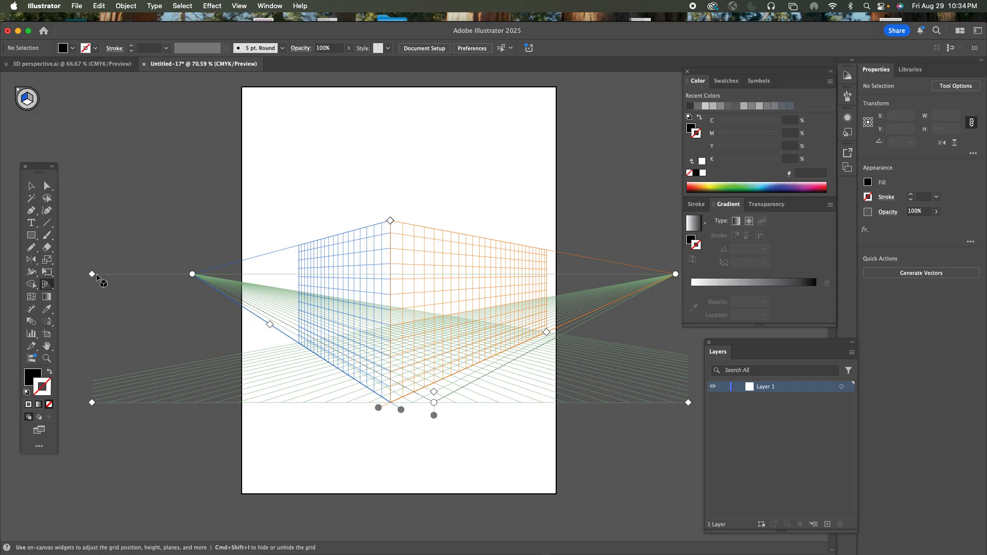
drag(93, 276, 93, 207)
Draw a black rectangle about 218 x 210 pt on the left perspective plane, from the vertical center line along the ground edge.
click(31, 235)
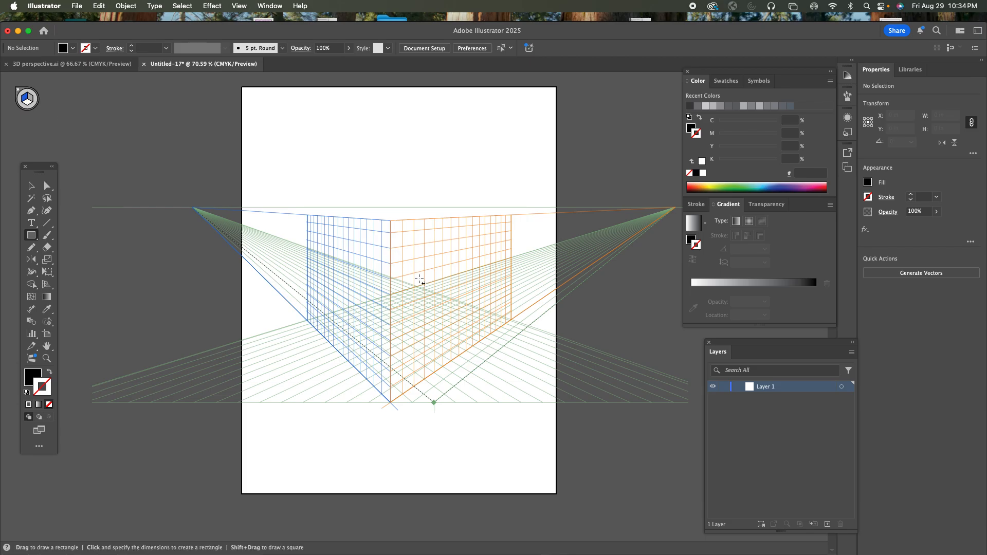
click(389, 277)
key(Escape)
drag(390, 294, 342, 355)
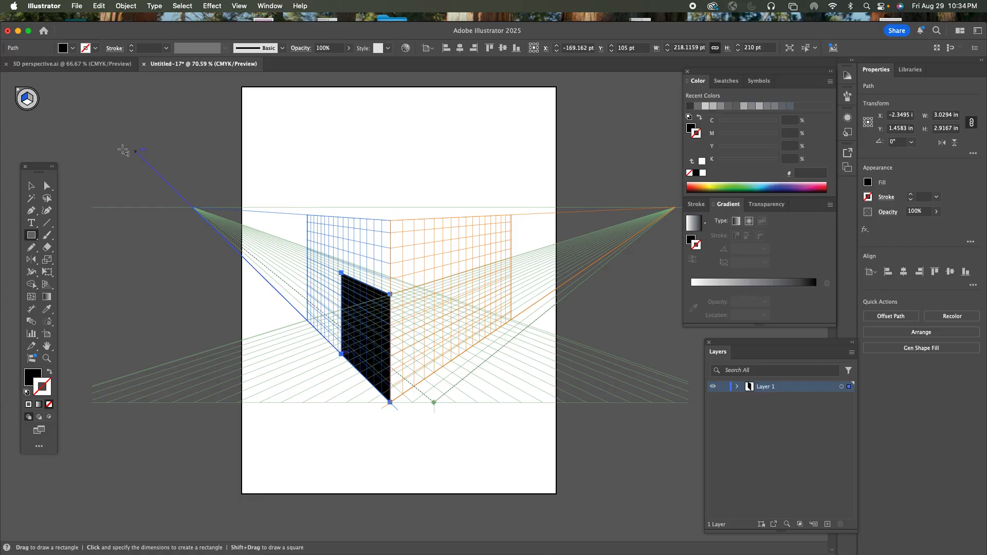
Draw an adjoining rectangle about 180 x 210 pt on the right perspective plane and fill it with 66% black.
click(29, 100)
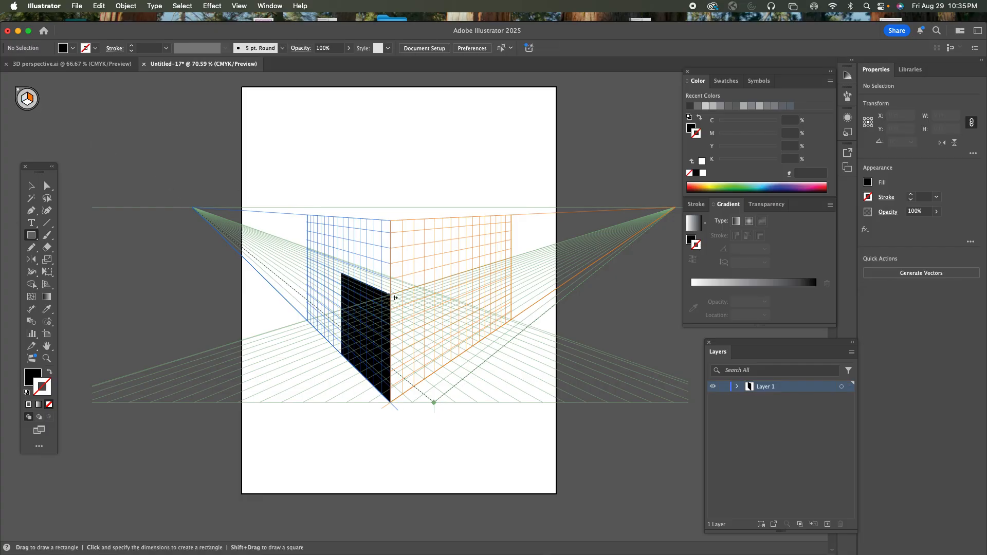
drag(391, 294, 451, 361)
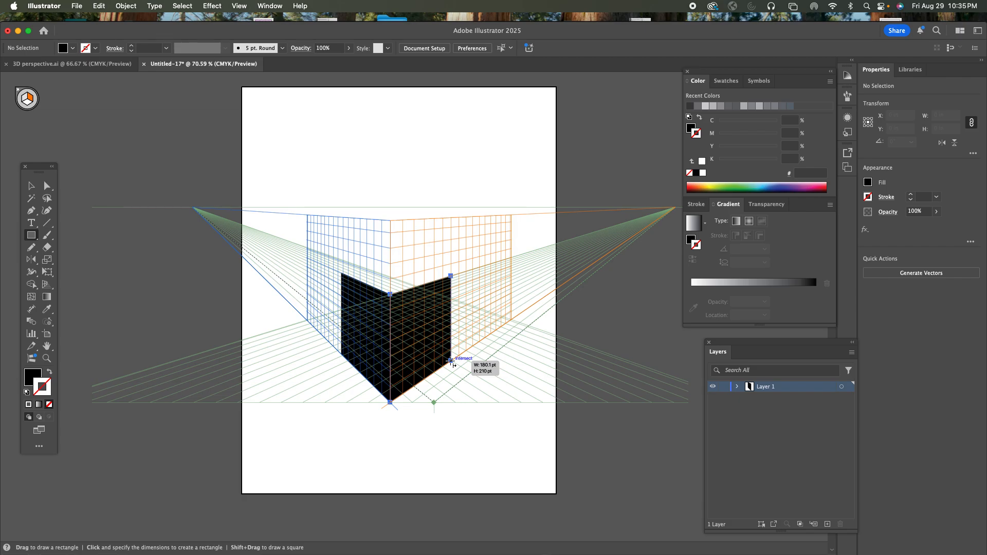
drag(451, 360, 451, 361)
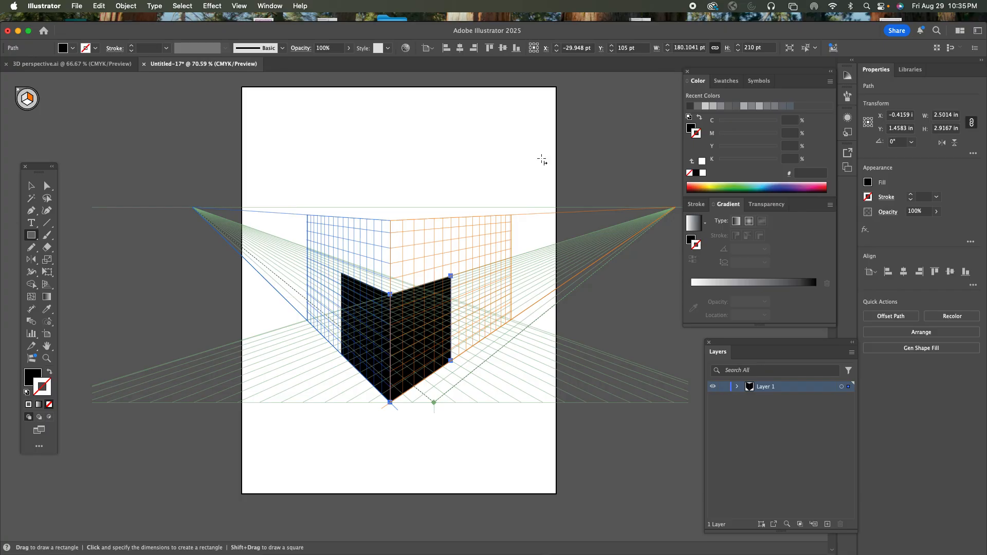
click(689, 128)
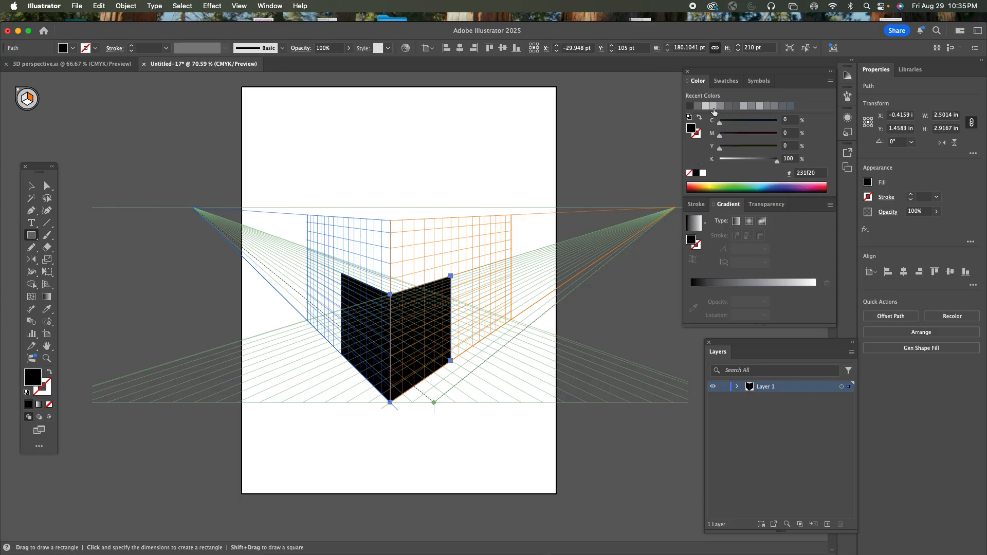
click(698, 106)
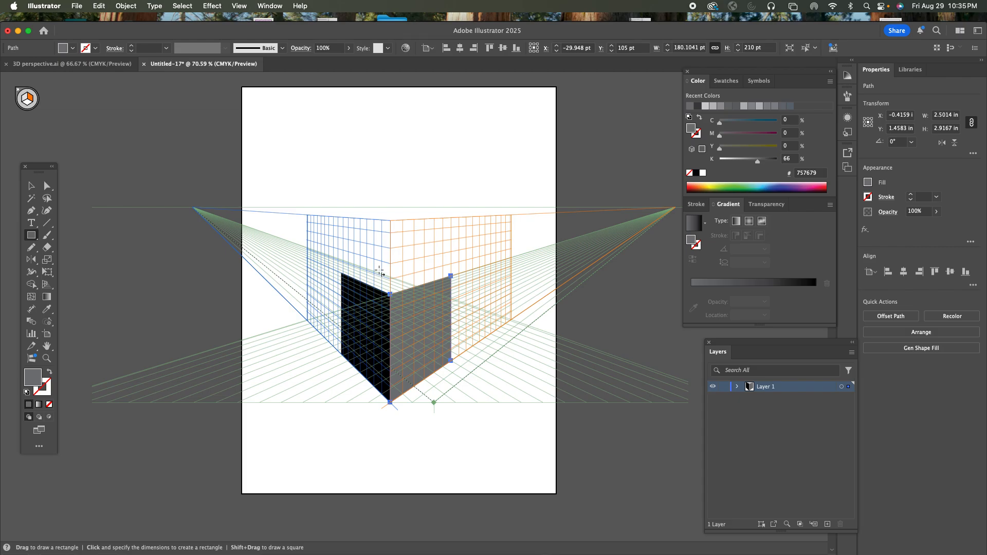
Draw the box's top face on the horizontal plane between the two side faces and fill it with 25% black.
super+click(147, 197)
click(28, 101)
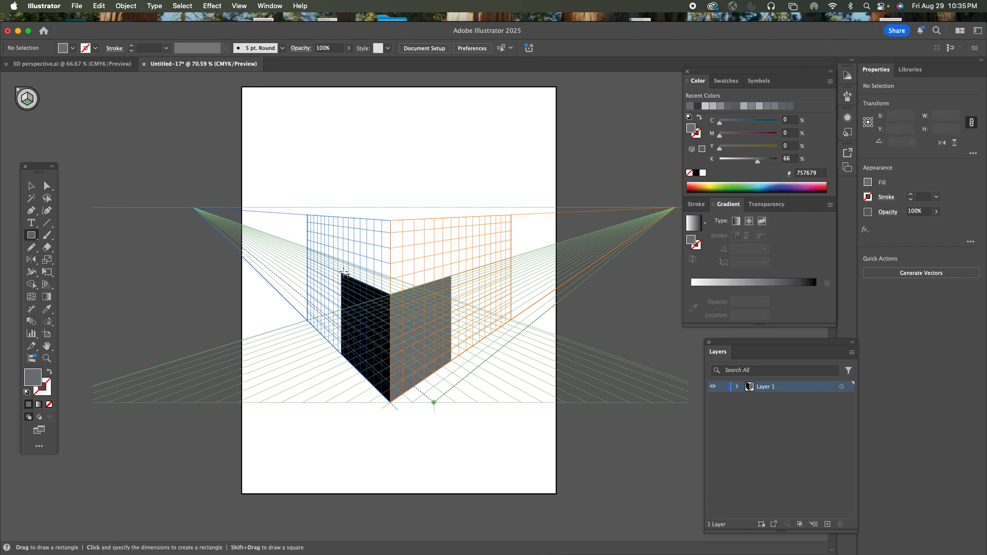
drag(342, 273, 451, 277)
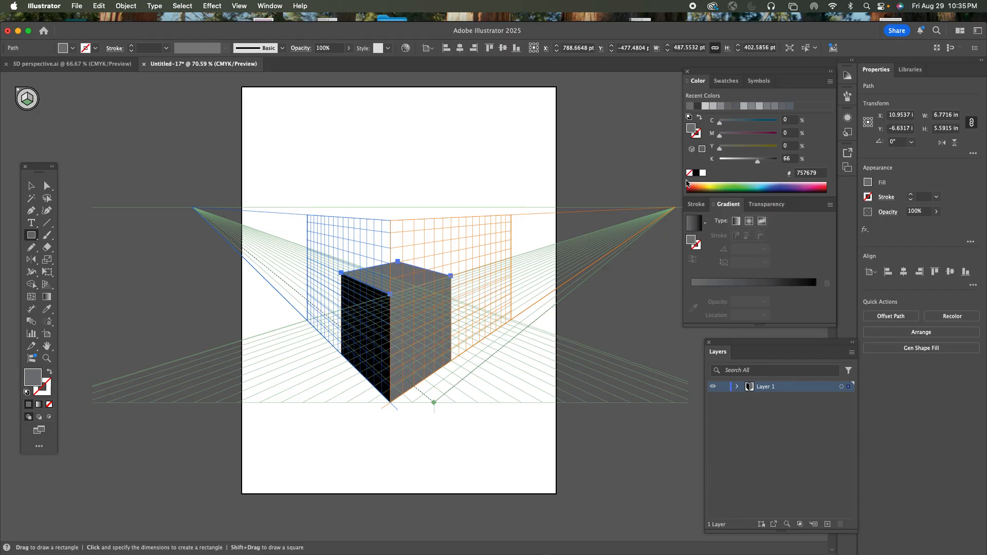
click(742, 162)
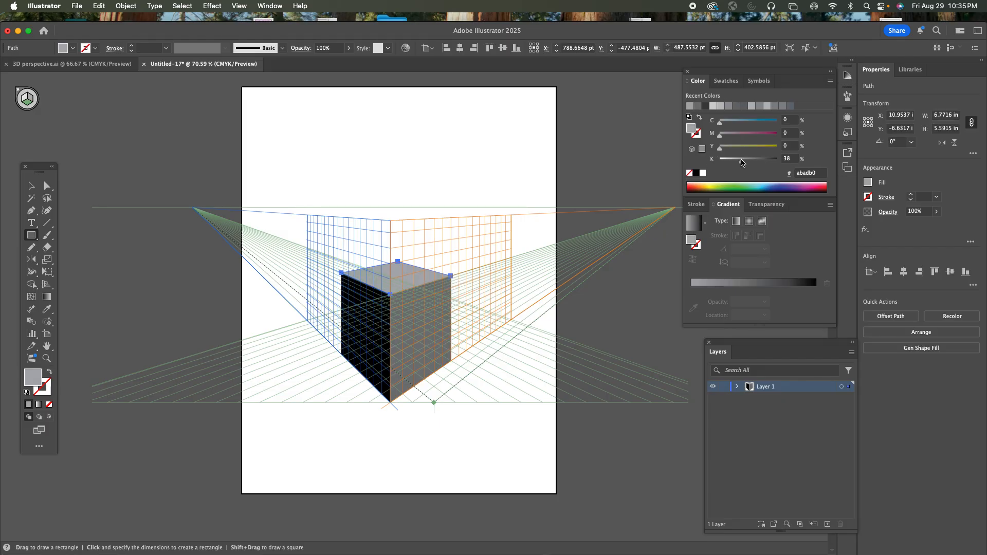
drag(742, 162, 733, 162)
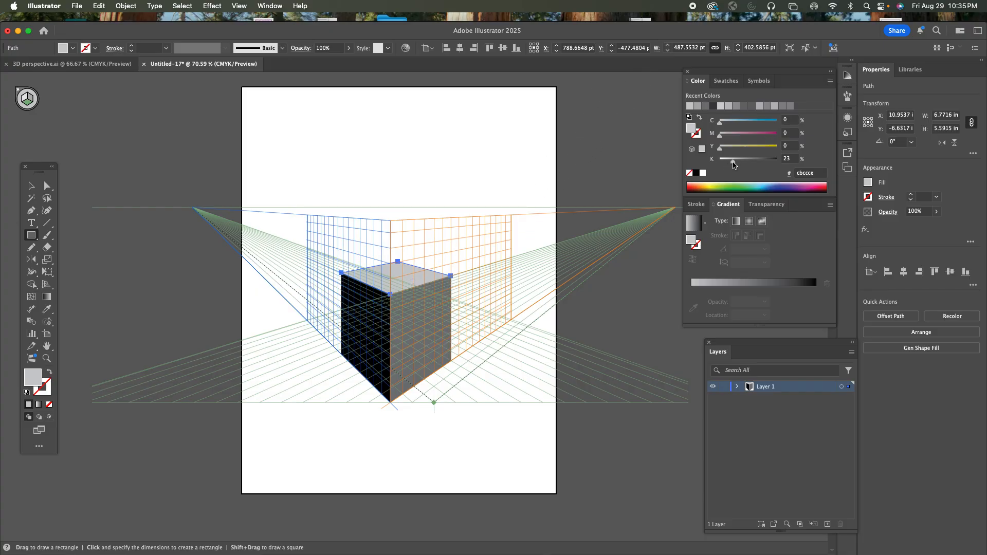
drag(733, 162, 734, 163)
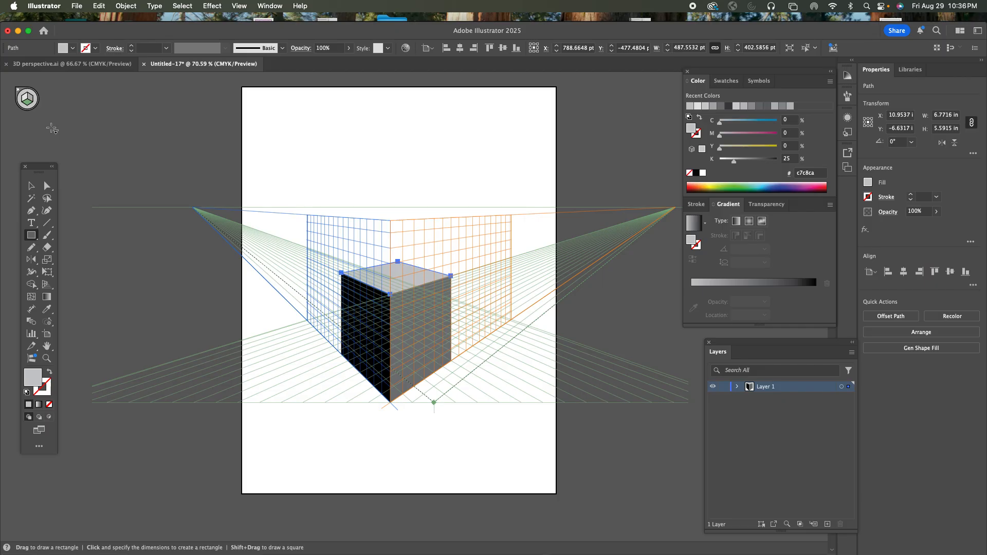
Hide the perspective grid and deselect the box's top face.
key(shift+v)
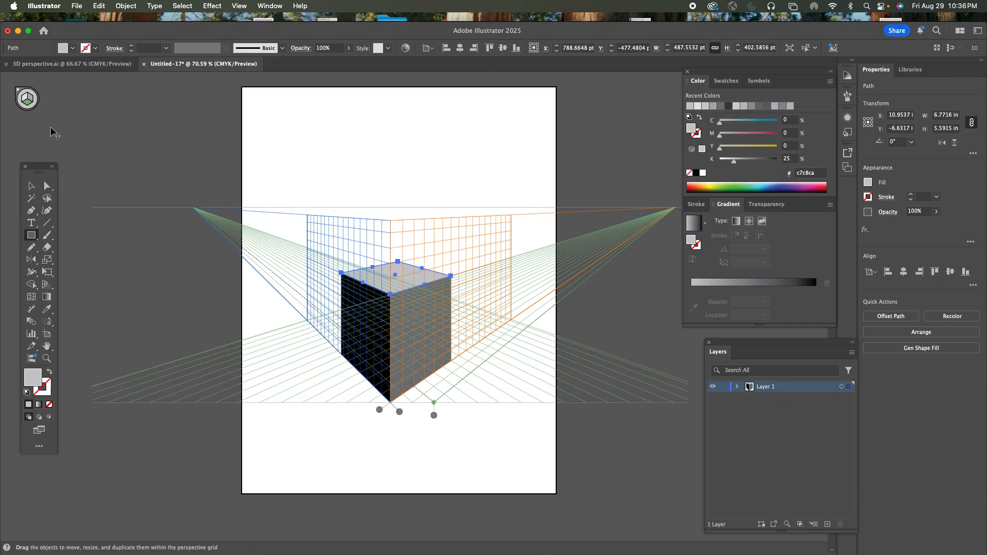
key(super+shift+i)
key(v)
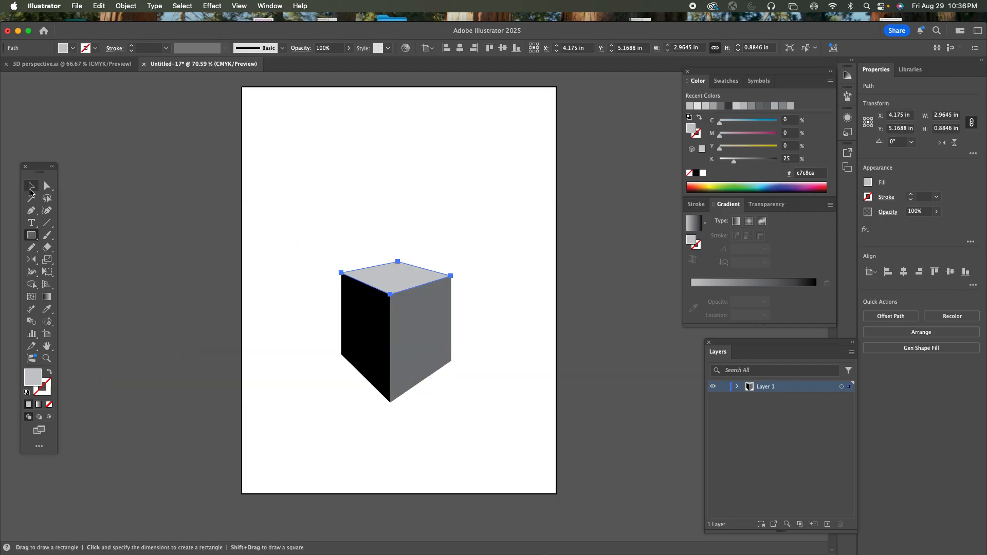
click(180, 169)
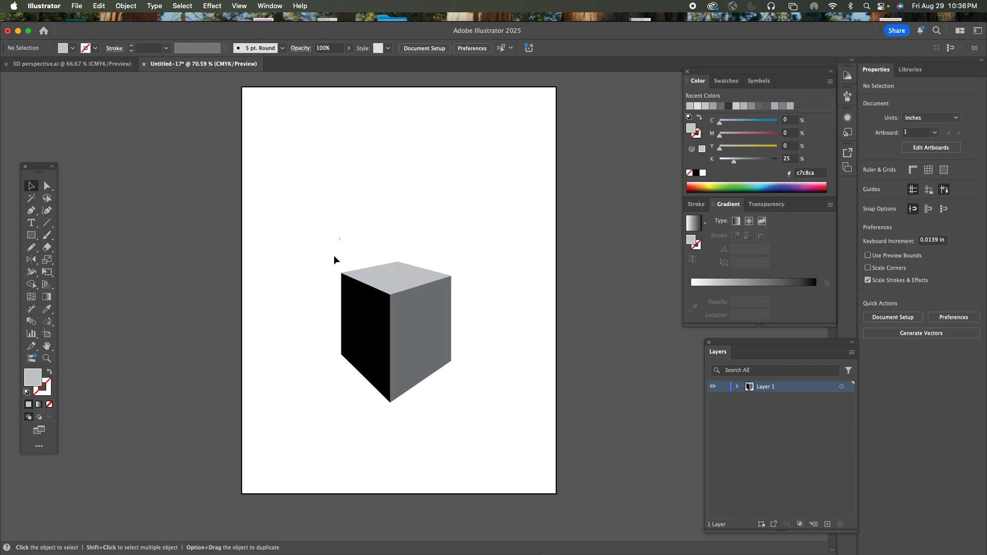
Select all three box faces, try moving them around the artboard, undo the moves and delete the box.
drag(334, 258, 362, 336)
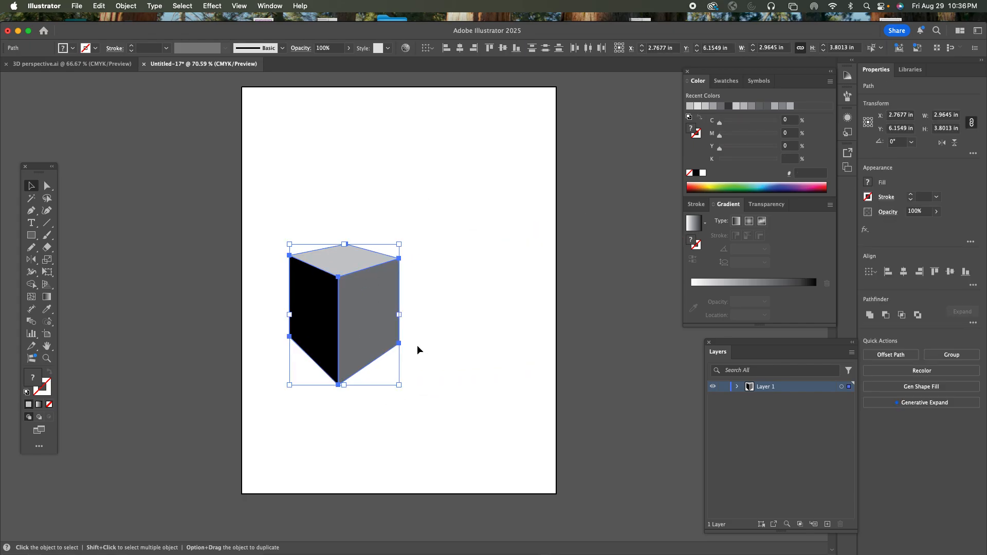
key(a)
key(super+shift+z)
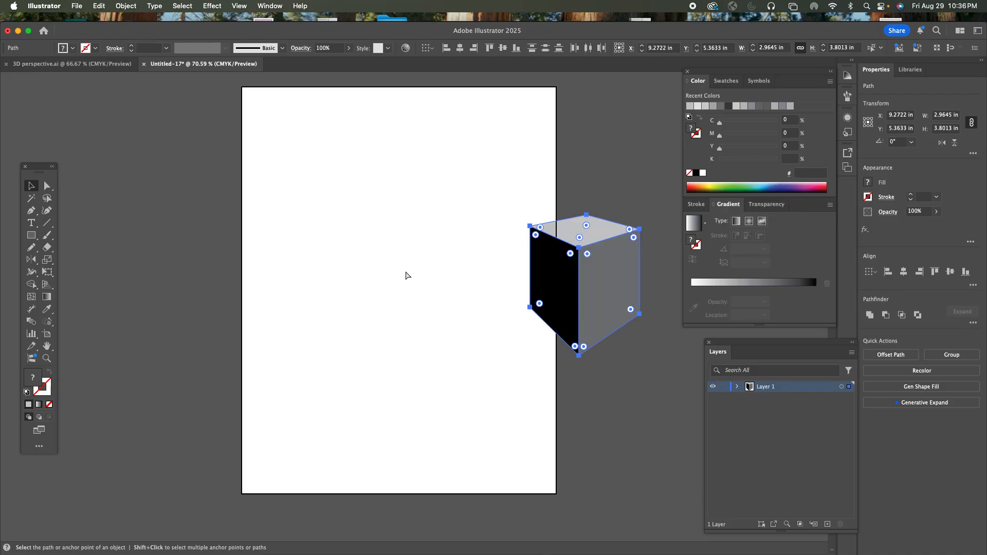
key(super+shift+z)
key(v)
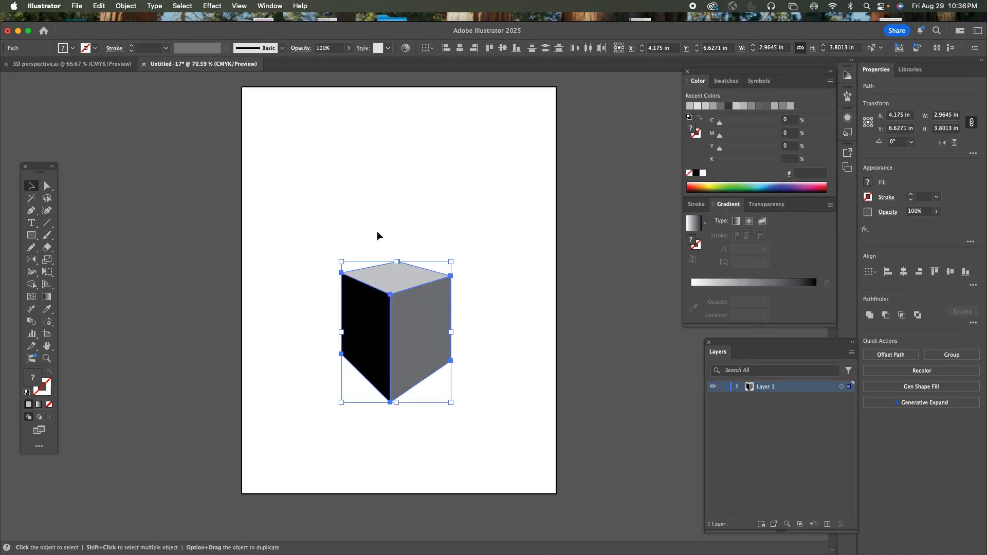
key(Delete)
Show the perspective grid again with its rulers and raise the grid's top well above the horizon line.
click(47, 284)
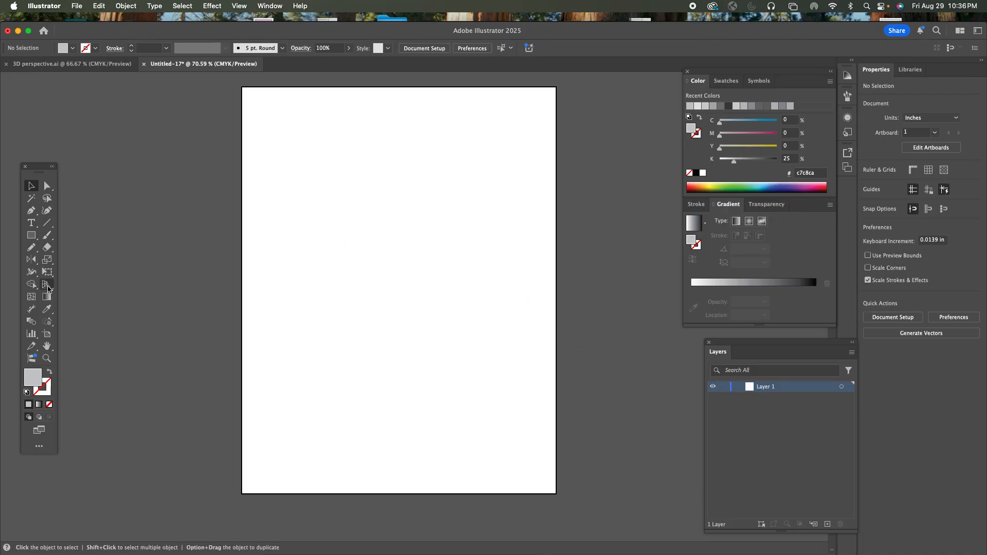
click(240, 6)
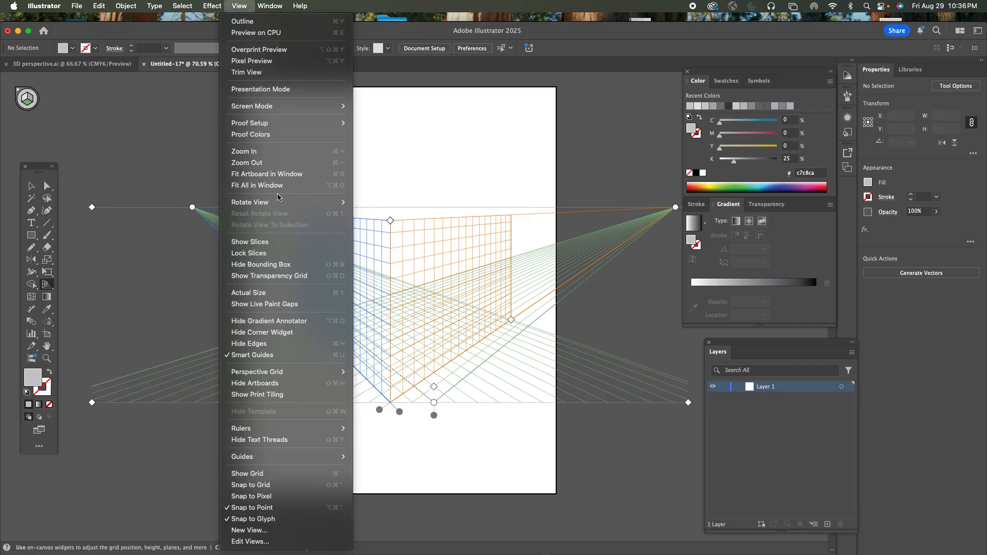
mouse_move(283, 374)
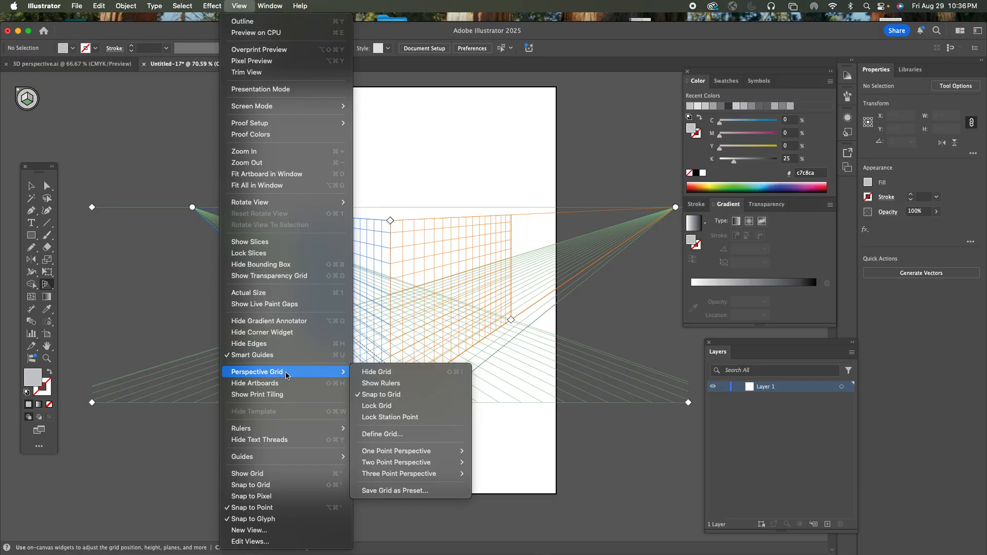
click(387, 382)
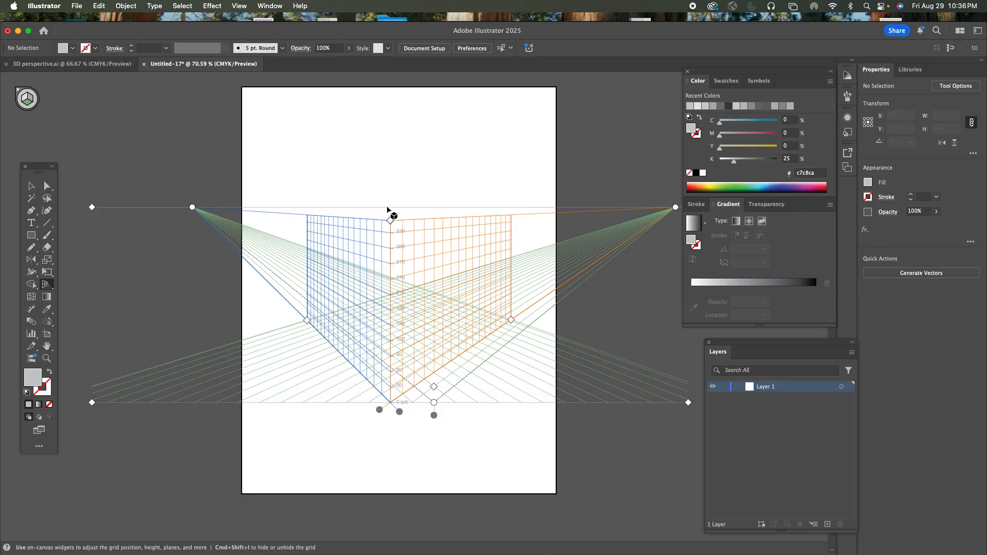
drag(390, 223, 391, 158)
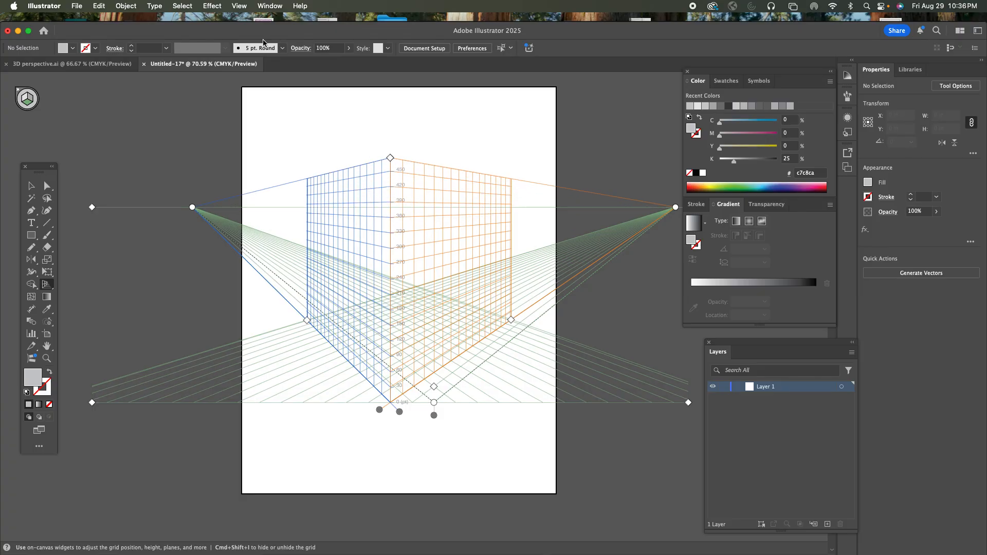
Set the perspective grid's units to Inches in the grid definition.
click(239, 6)
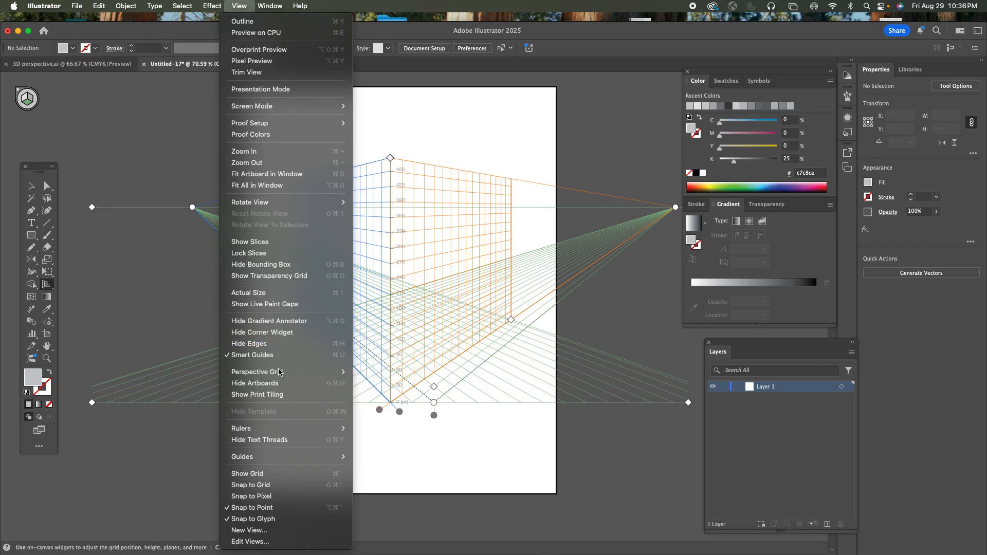
mouse_move(278, 375)
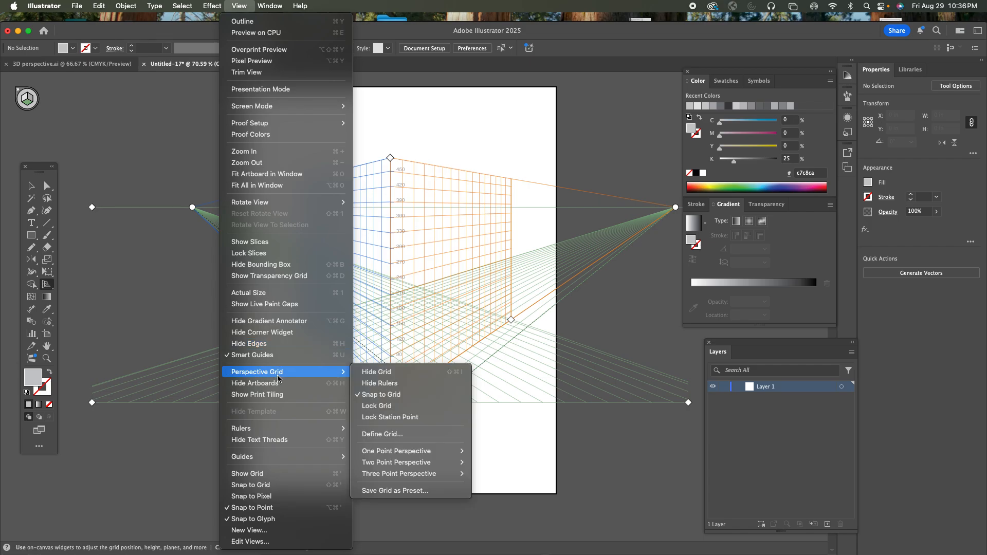
click(385, 434)
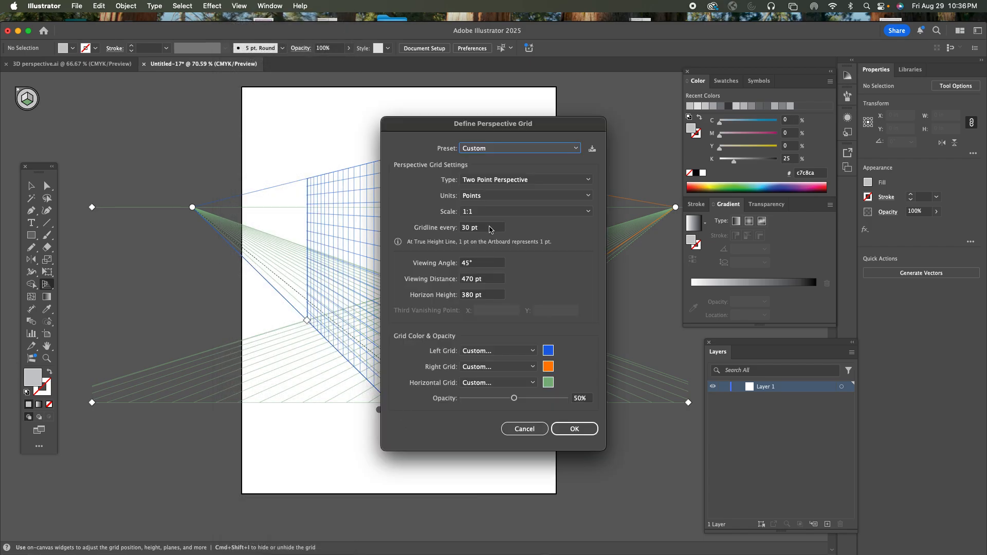
click(499, 197)
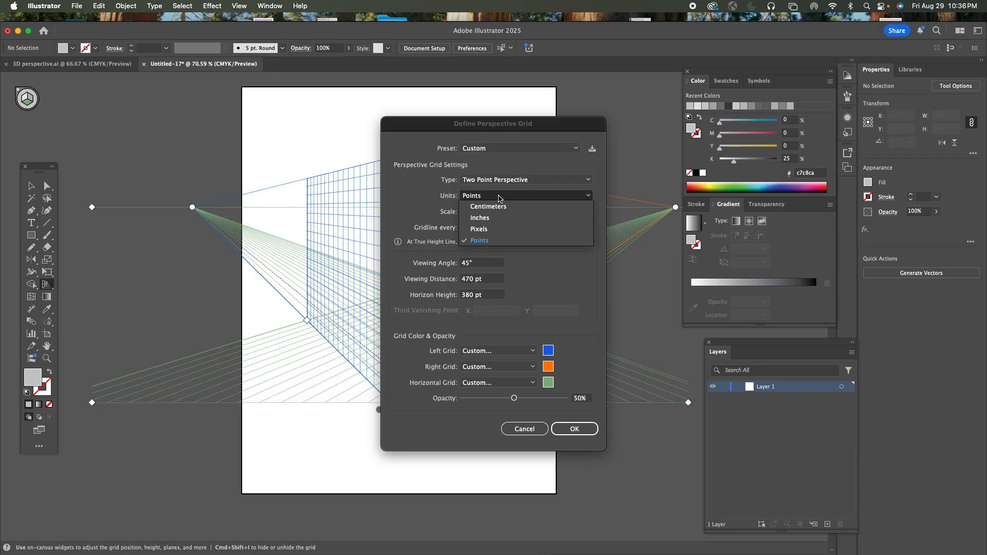
click(492, 222)
click(567, 430)
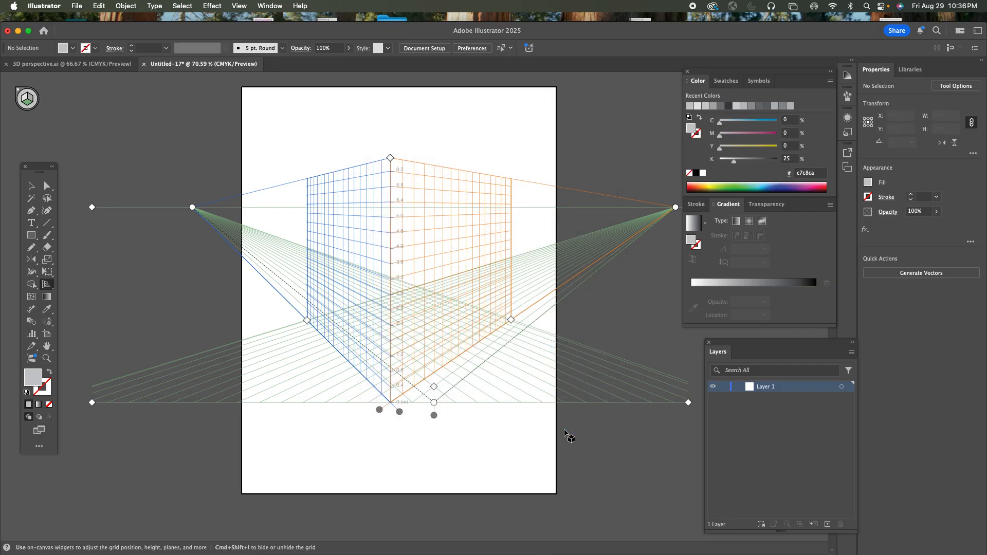
Lock the perspective grid's station point and shift the left and right vanishing points back and forth along the horizon.
click(238, 4)
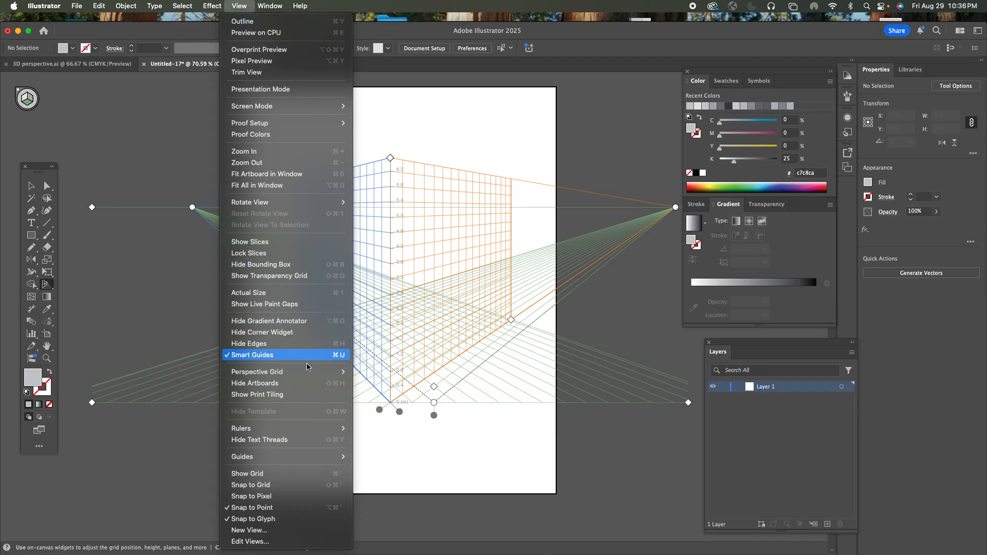
mouse_move(312, 373)
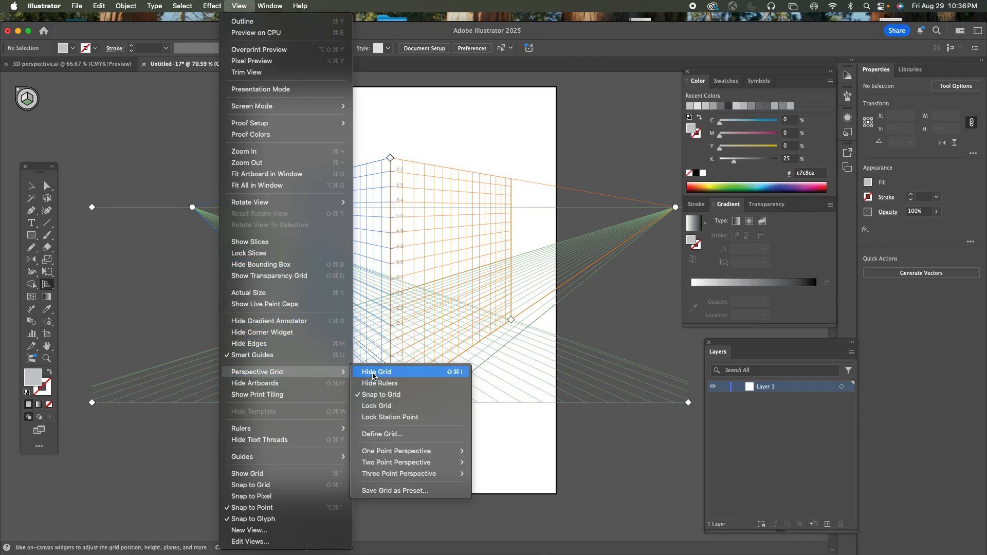
click(382, 418)
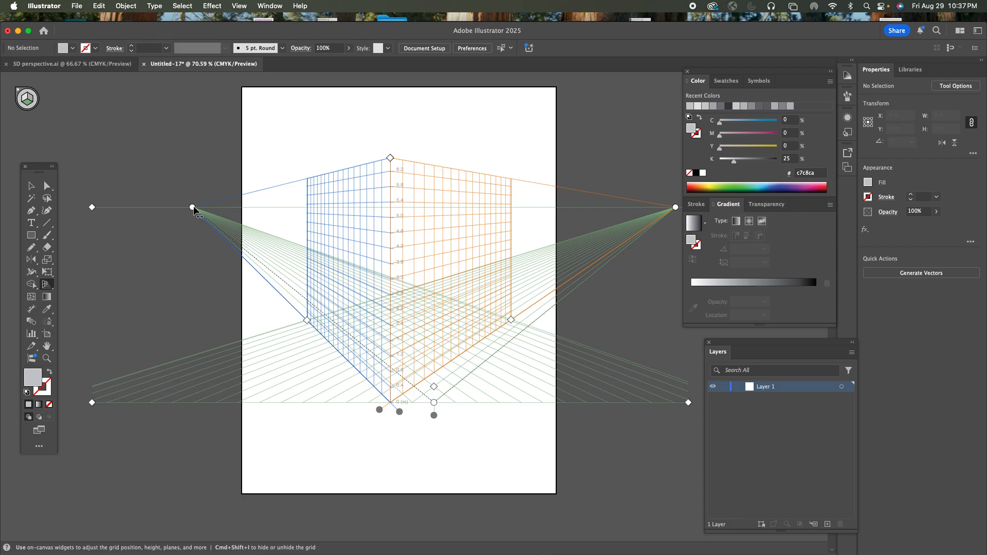
drag(193, 206, 33, 245)
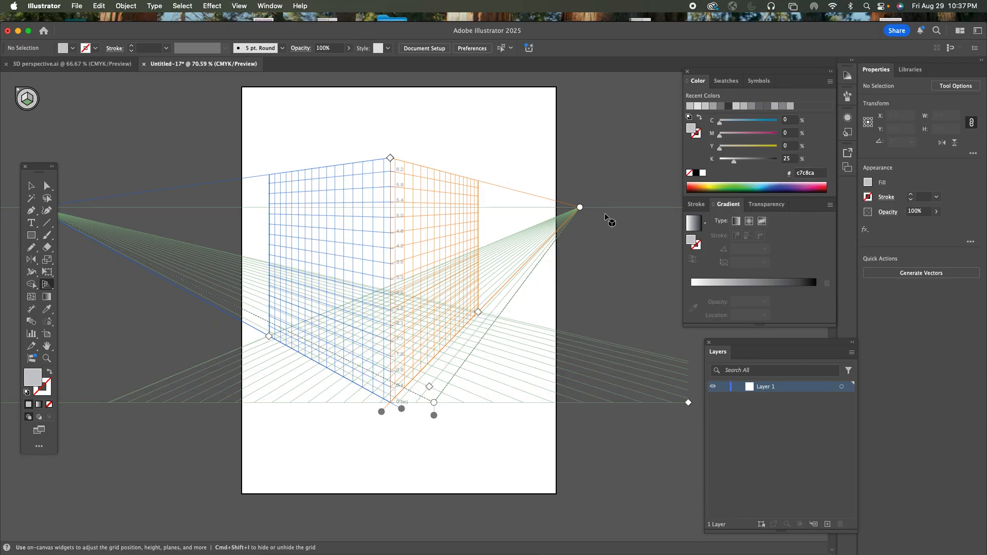
drag(580, 207, 546, 207)
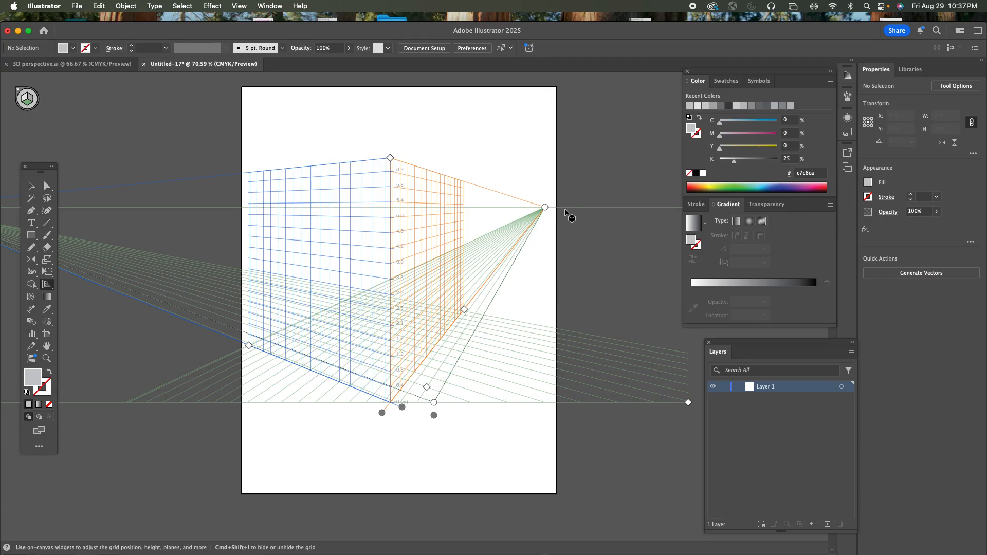
drag(546, 209, 634, 222)
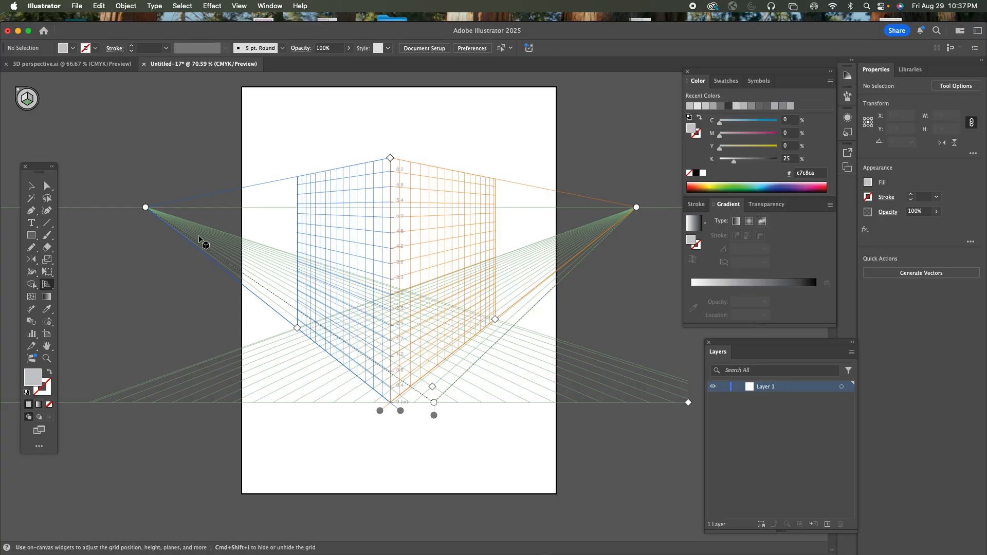
drag(146, 208, 177, 200)
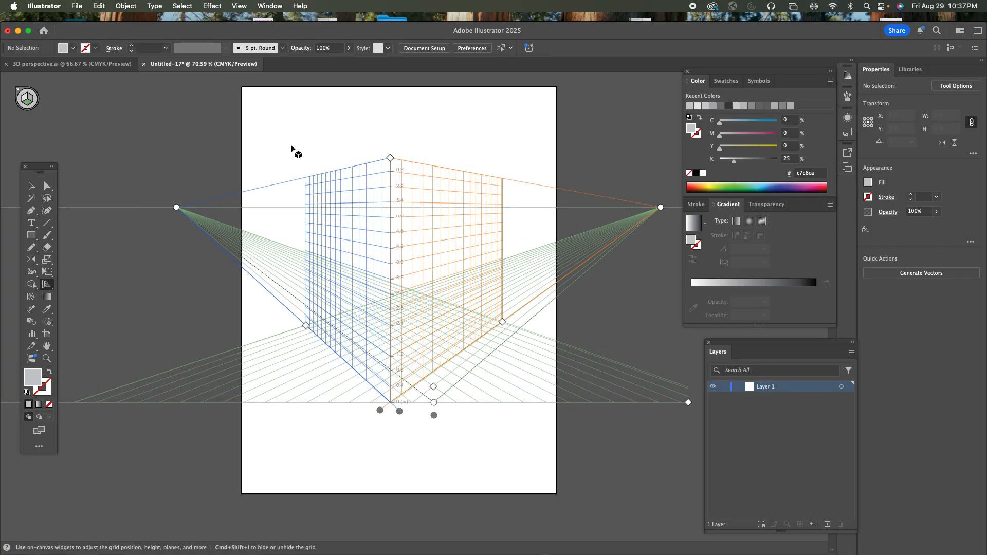
Review the current perspective grid's type, units, gridline spacing and viewing settings in the grid definition.
click(238, 5)
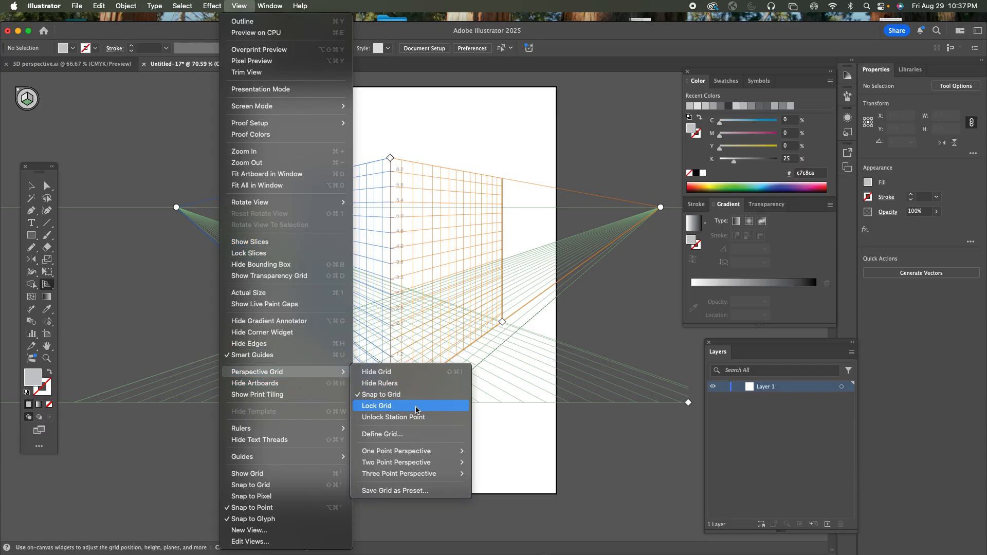
click(399, 440)
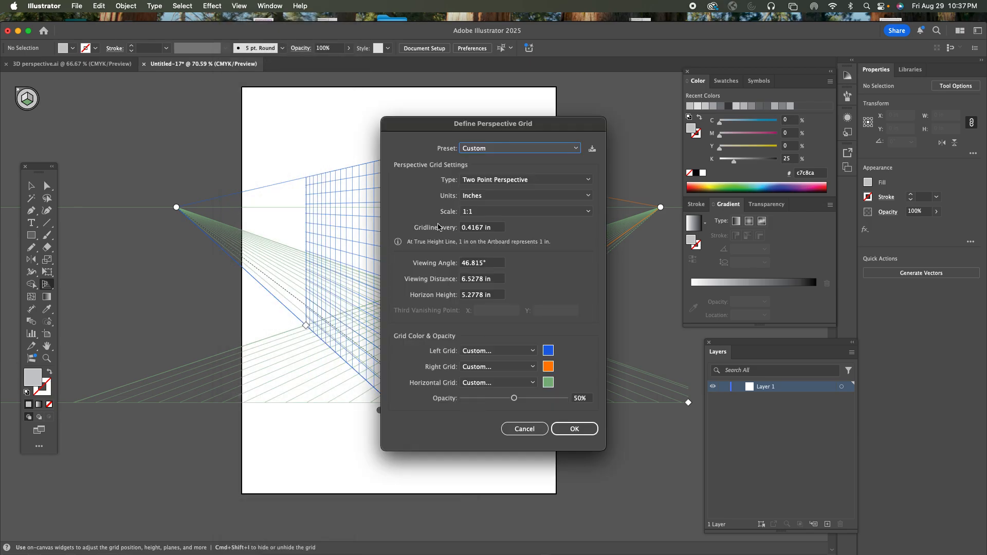
click(574, 429)
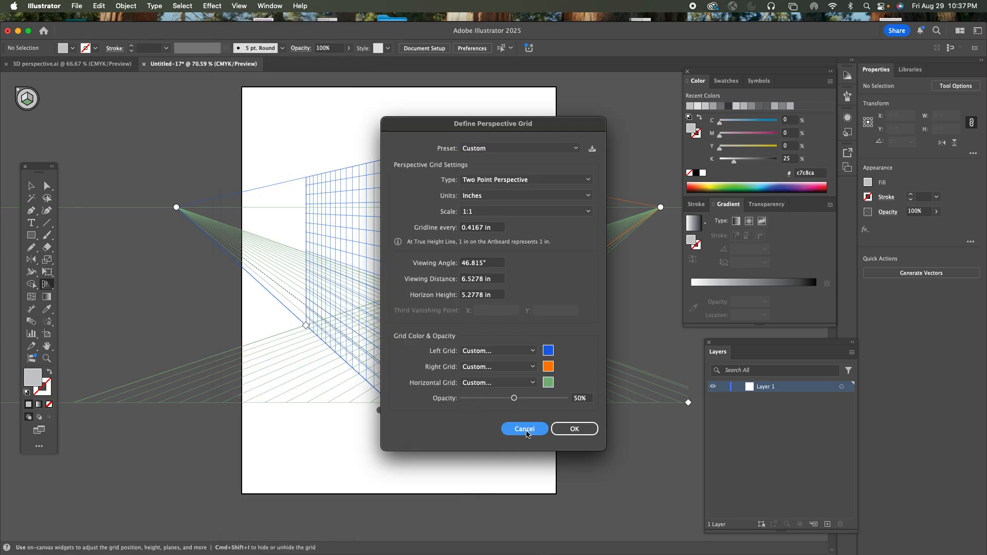
Switch the grid to the one point perspective preset [1P-Normal View] and move its vanishing point along the horizon towards the artboard's right side.
click(239, 6)
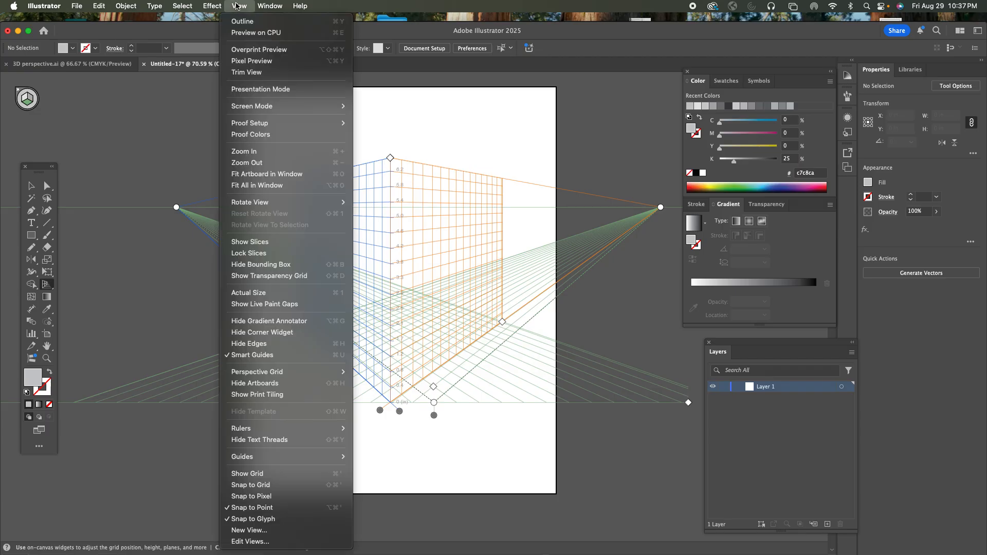
mouse_move(303, 372)
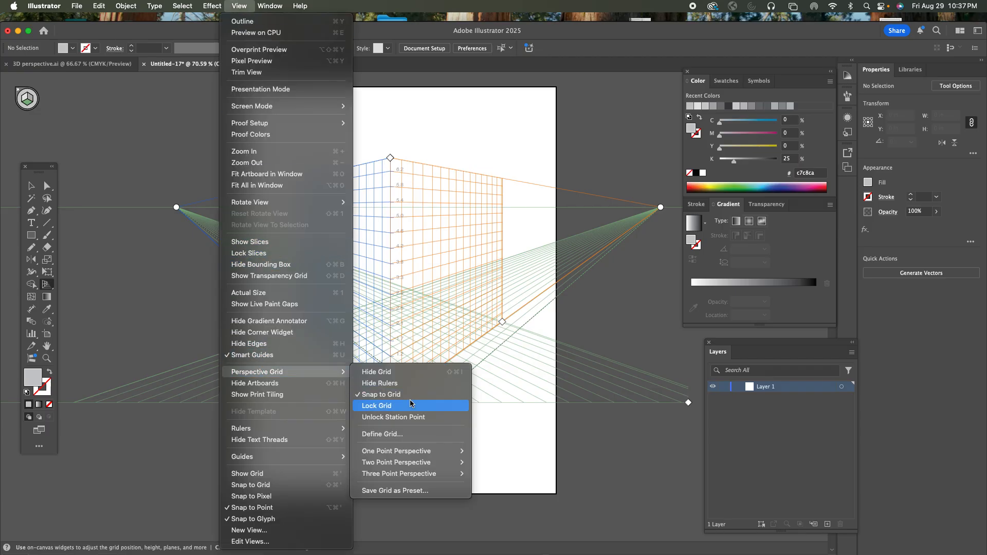
mouse_move(406, 456)
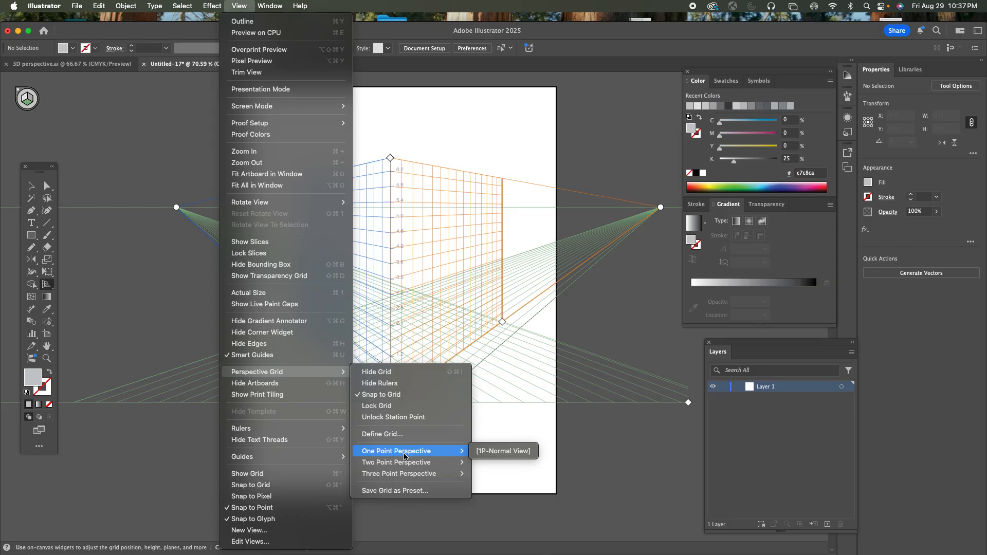
click(404, 454)
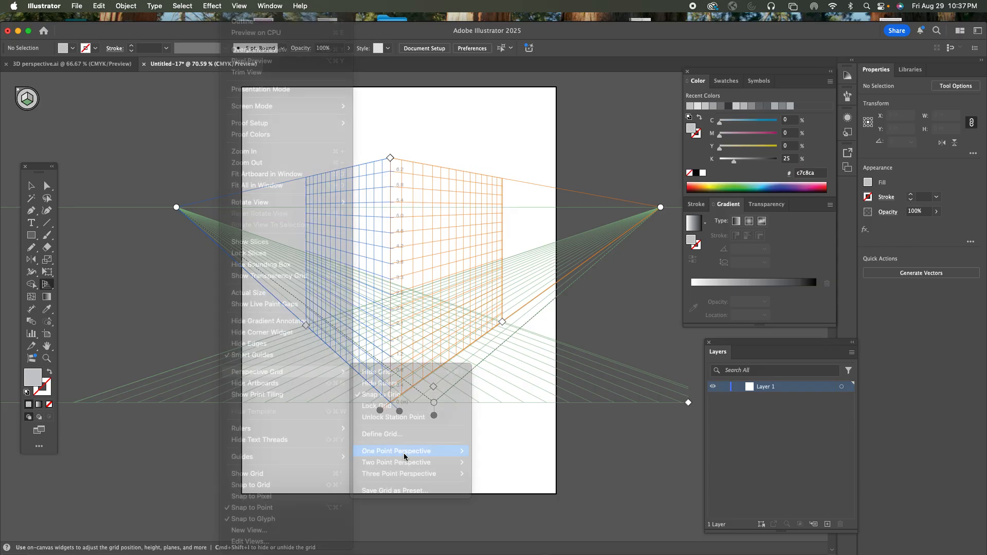
click(238, 5)
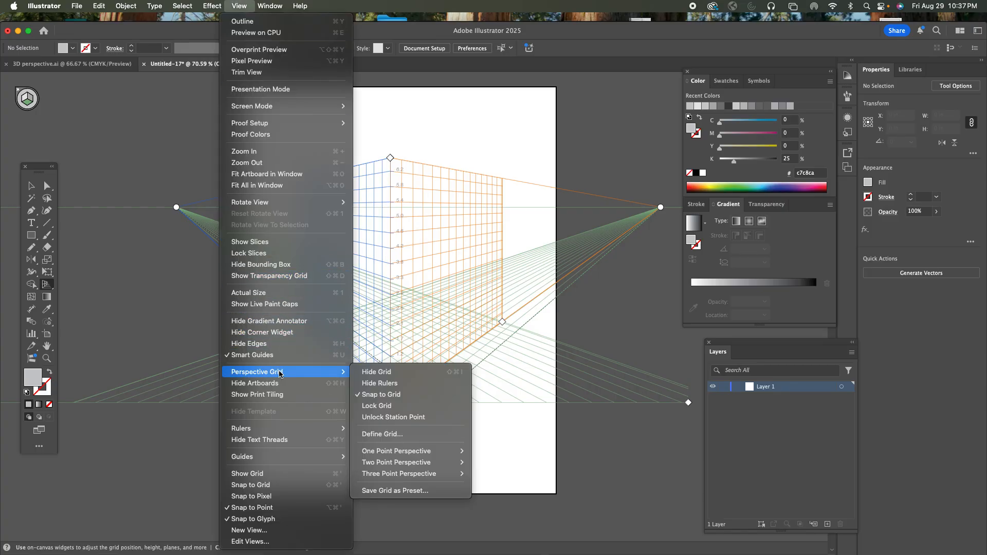
mouse_move(414, 455)
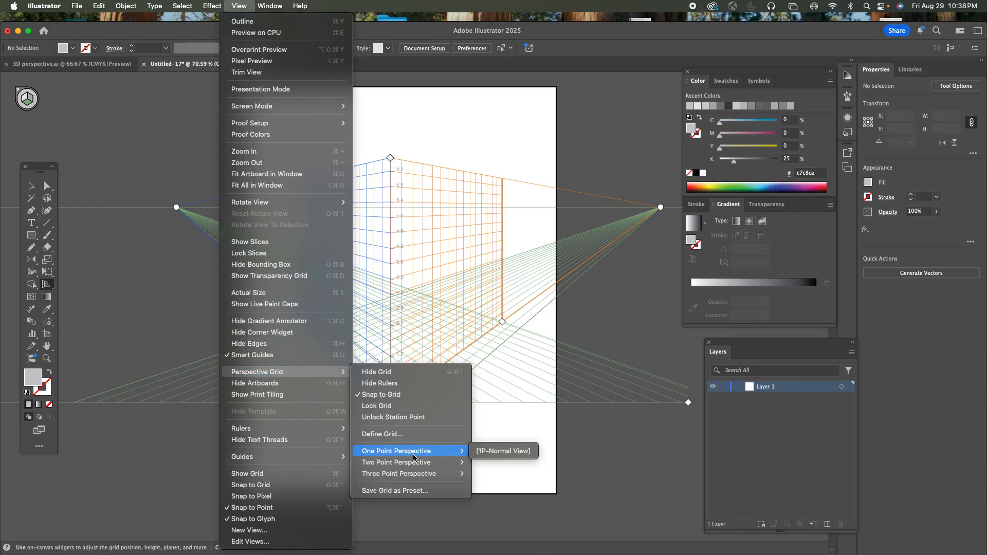
click(492, 452)
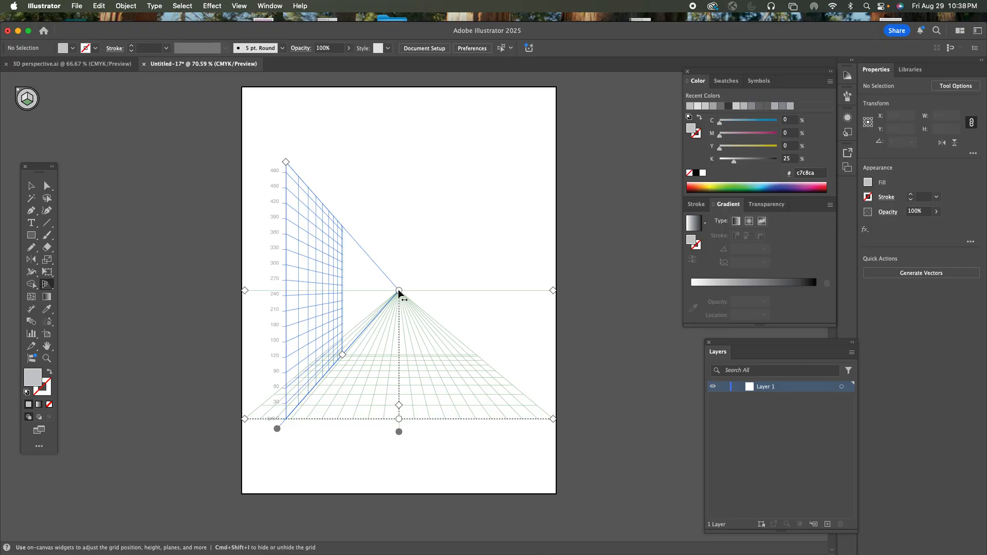
drag(399, 292, 433, 291)
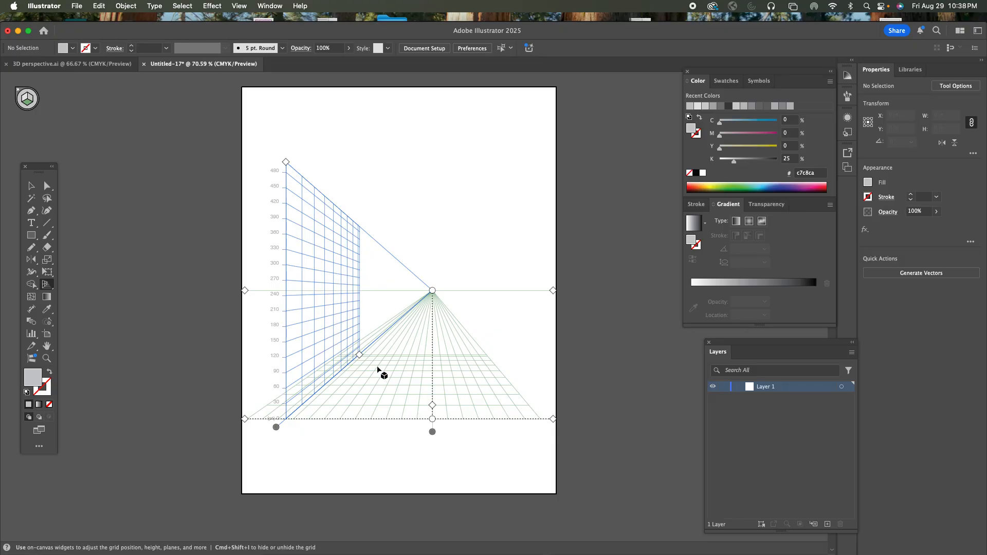
drag(432, 291, 461, 291)
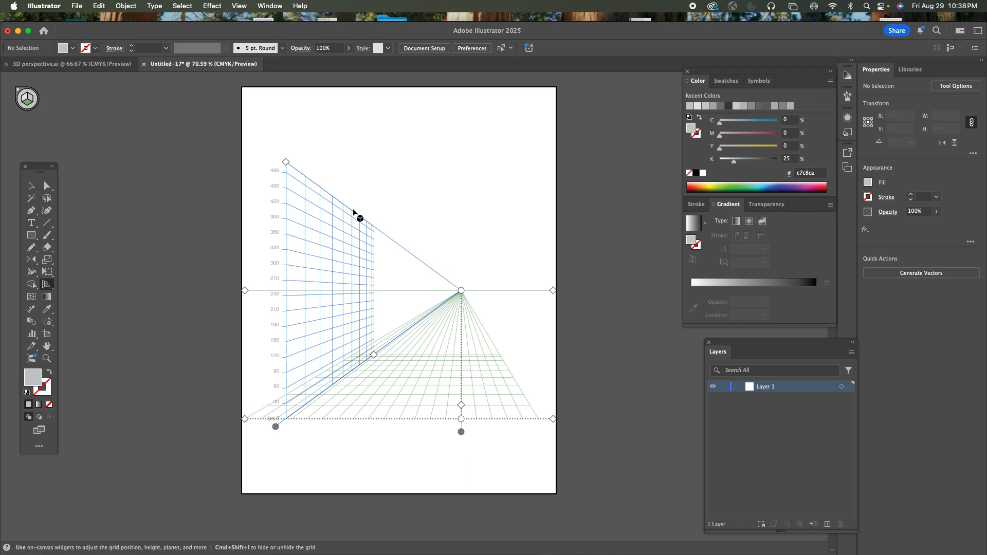
Switch the perspective grid to the three point perspective preset [3P-Normal View].
click(240, 5)
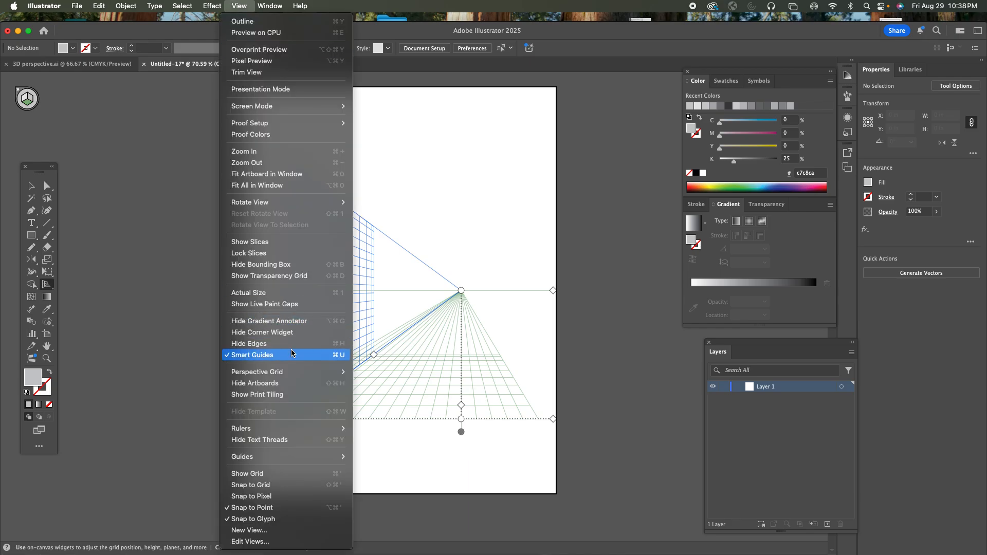
mouse_move(286, 375)
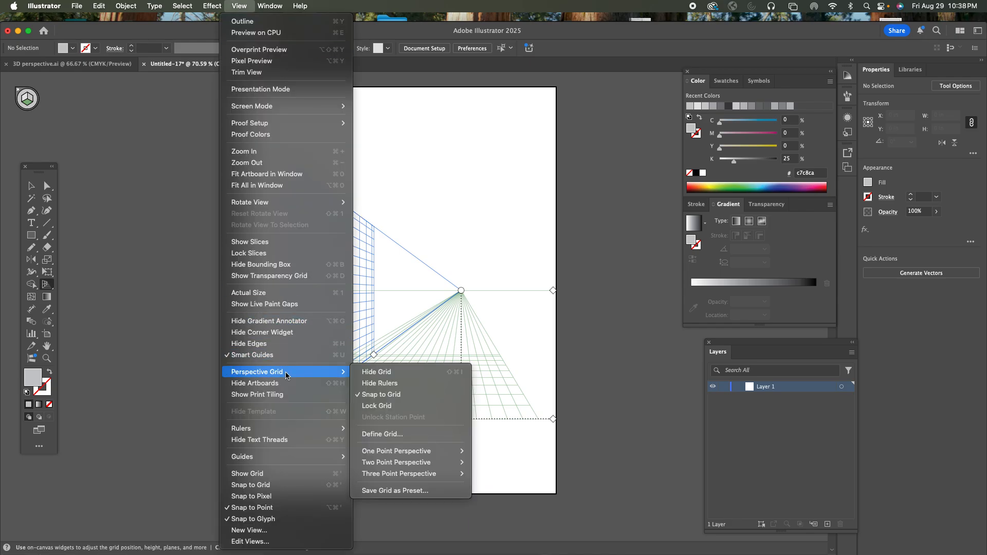
mouse_move(421, 462)
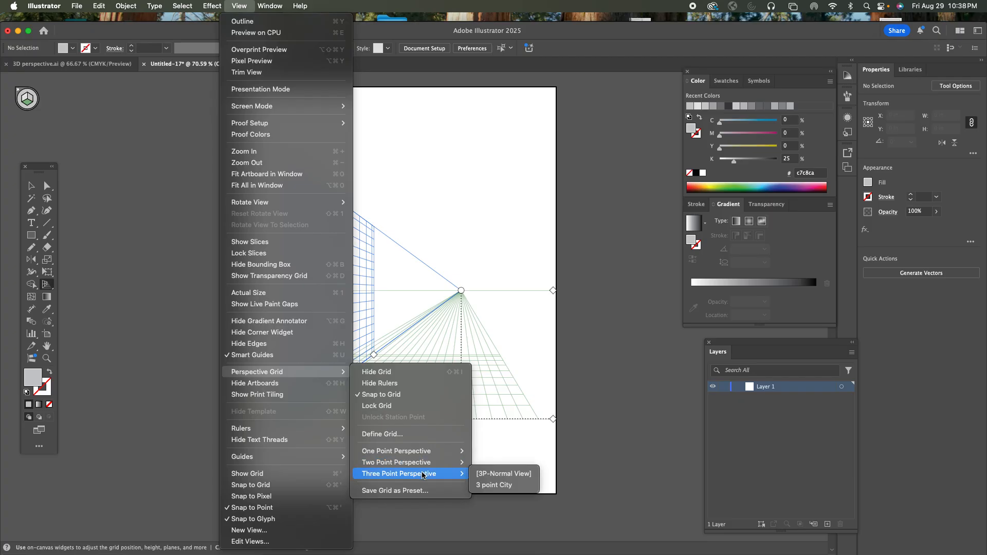
click(488, 474)
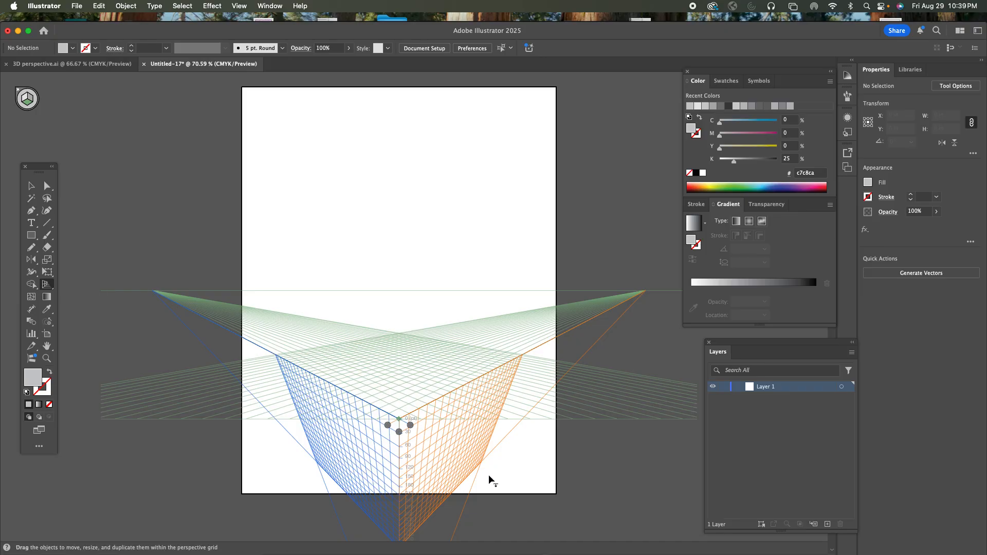
Move the third vanishing point from below the grid to well above the artboard's top edge, flipping the planes upward.
key(super+minus)
key(super+minus)
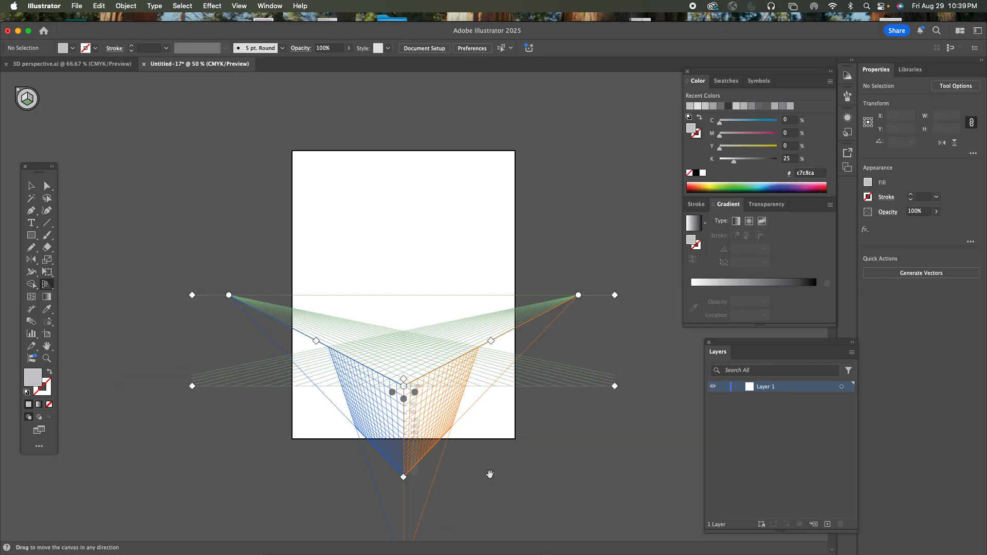
drag(488, 474, 442, 371)
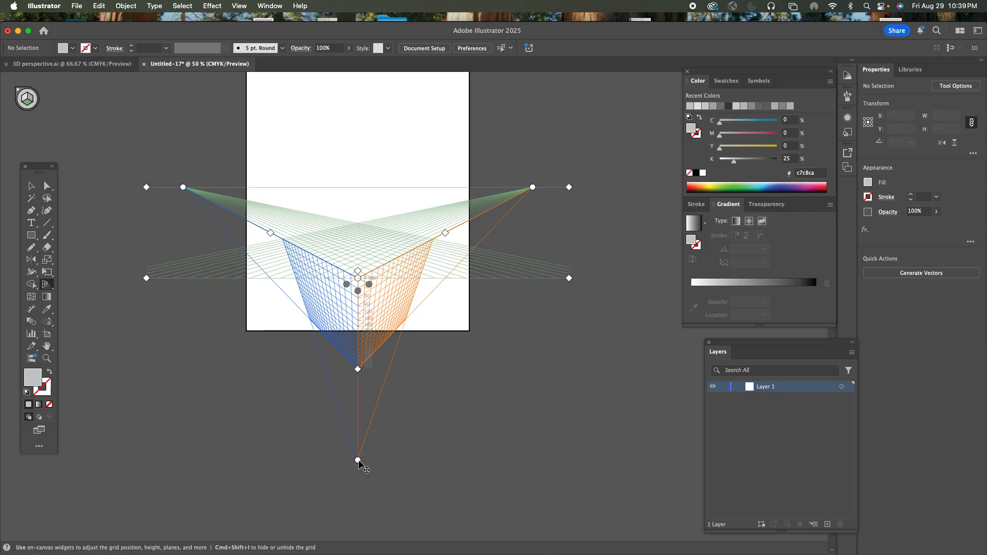
drag(358, 461, 354, 105)
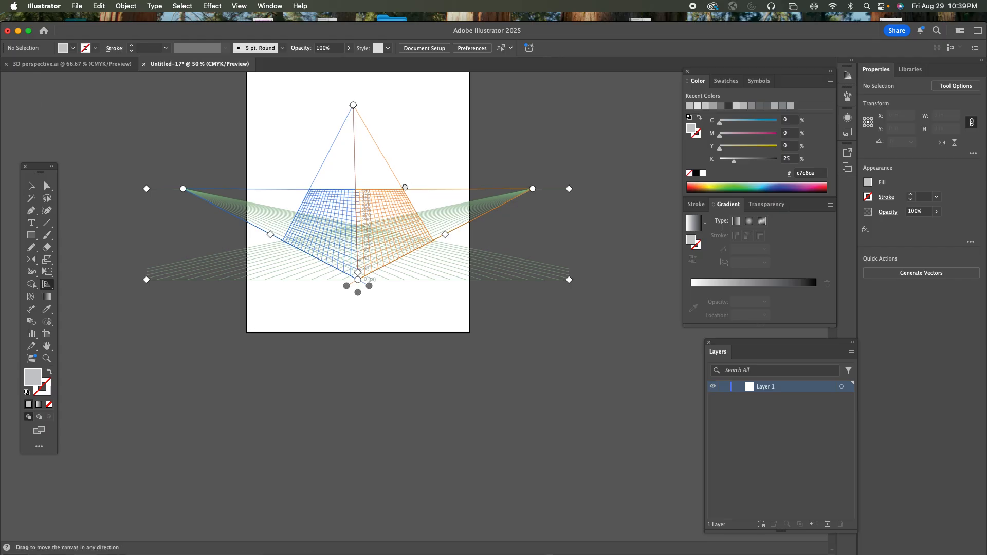
drag(405, 187, 403, 245)
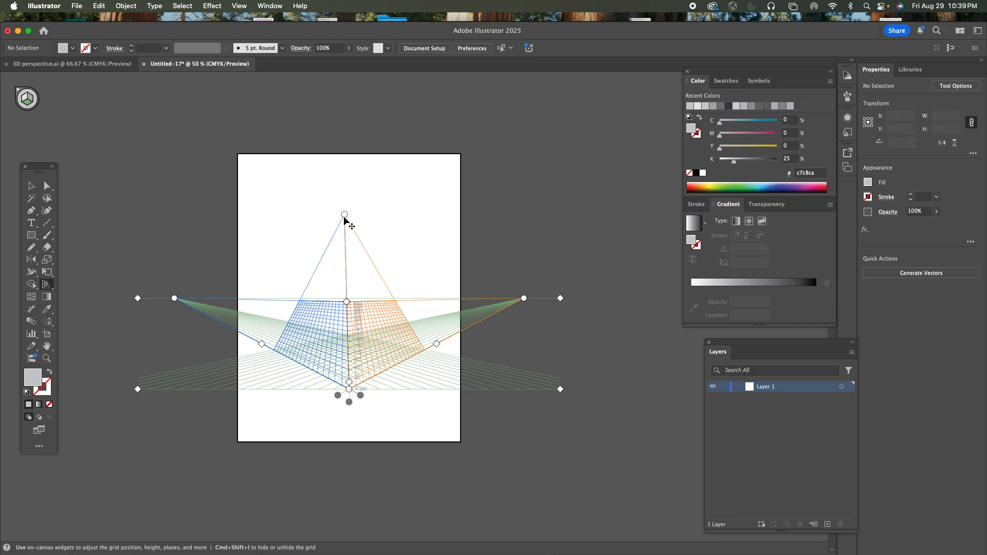
drag(344, 216, 342, 74)
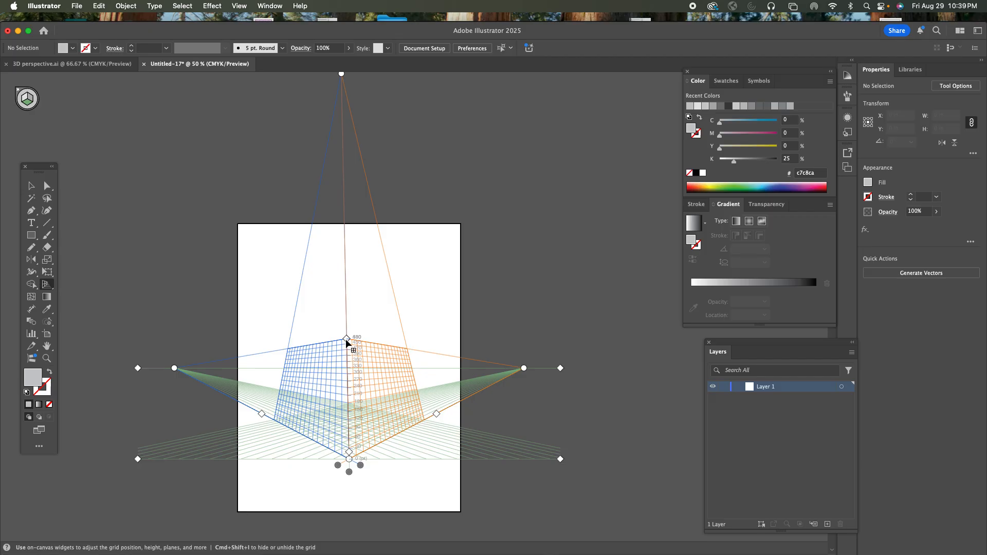
Extend the grid's vertical height above the artboard and raise the third vanishing point, aligning it with the grid's centre line.
drag(347, 342, 334, 187)
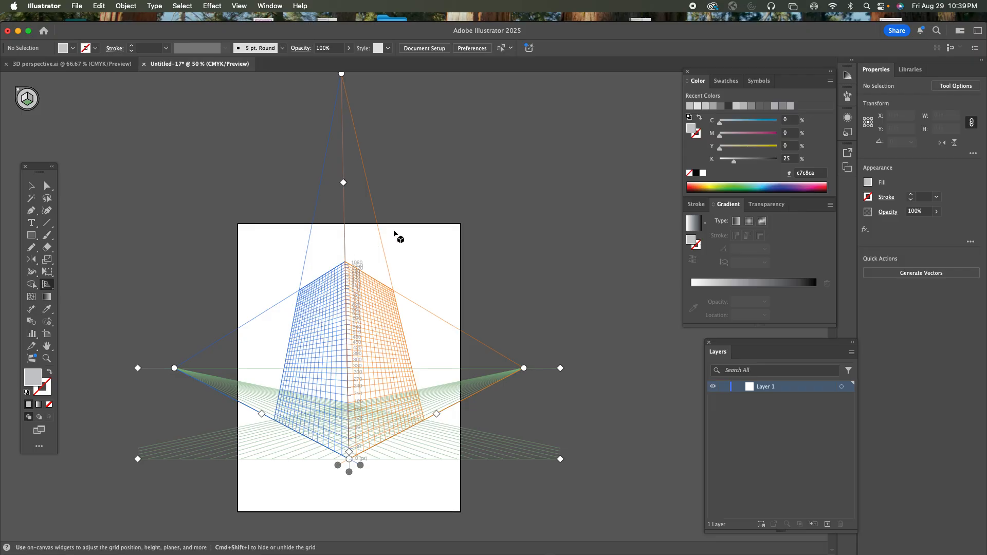
scroll(399, 256, up, 5)
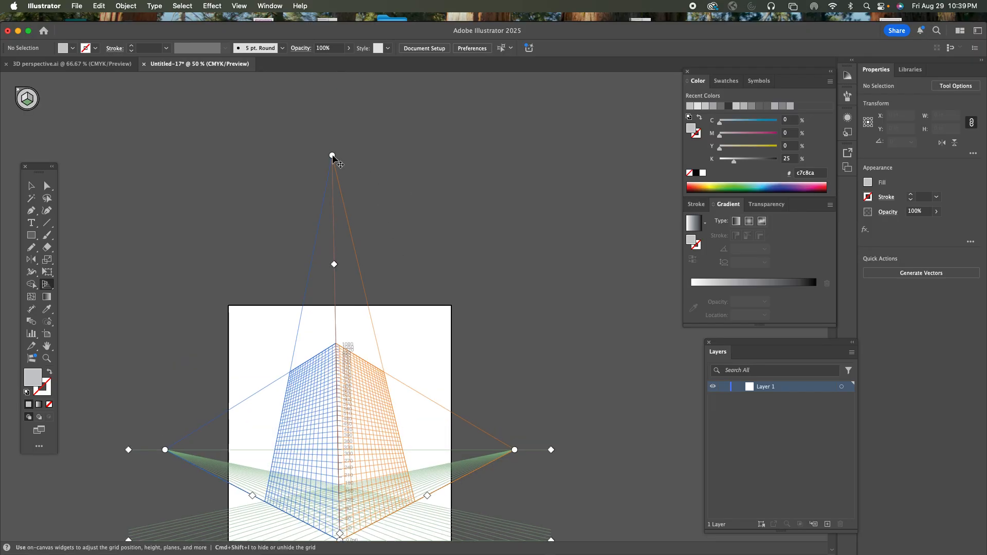
drag(332, 155, 339, 99)
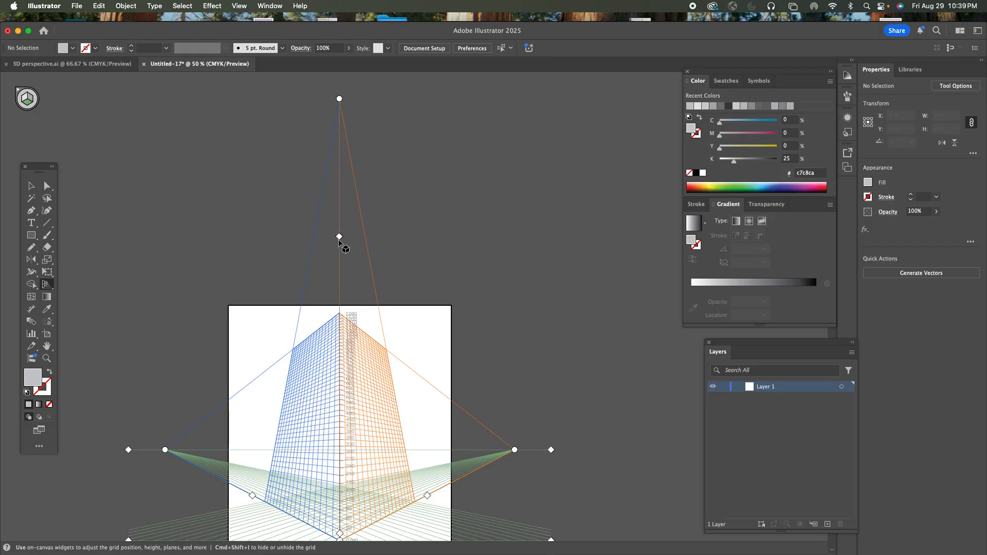
mouse_move(338, 240)
mouse_down()
mouse_move(333, 273)
mouse_move(335, 226)
mouse_up()
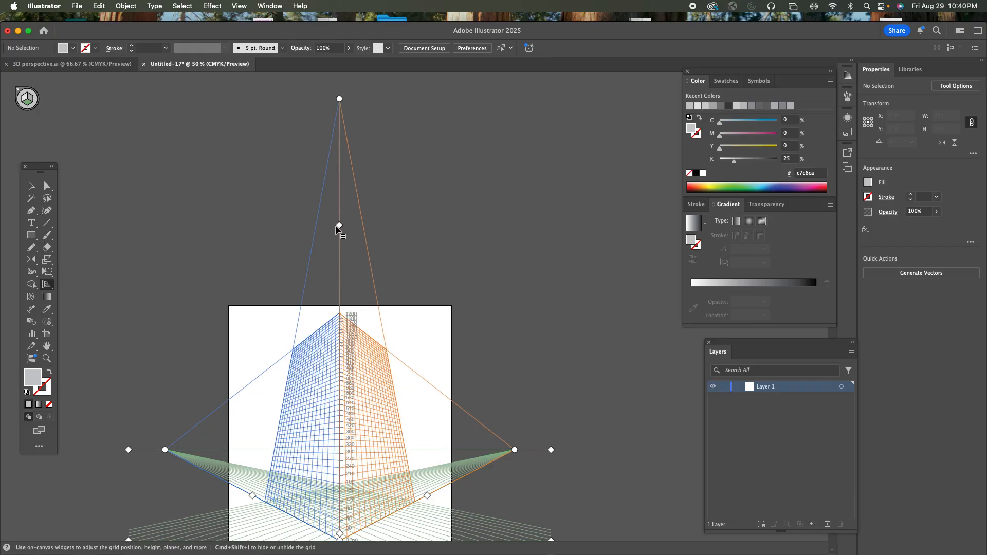
Raise the third vanishing point farther until the grid's vertical planes reach past the artboard's top edge.
drag(339, 98, 339, 83)
key(space)
drag(468, 284, 465, 319)
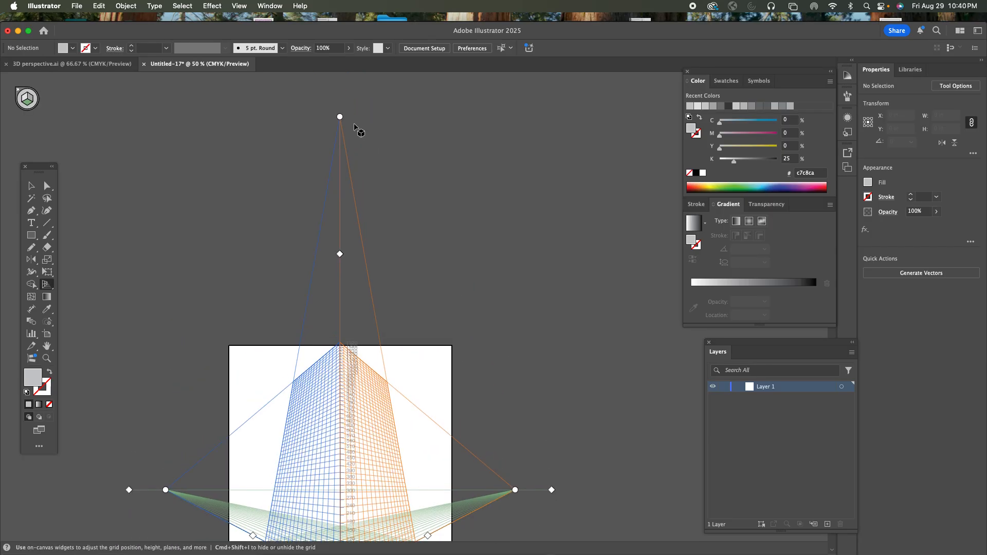
drag(340, 117, 345, 68)
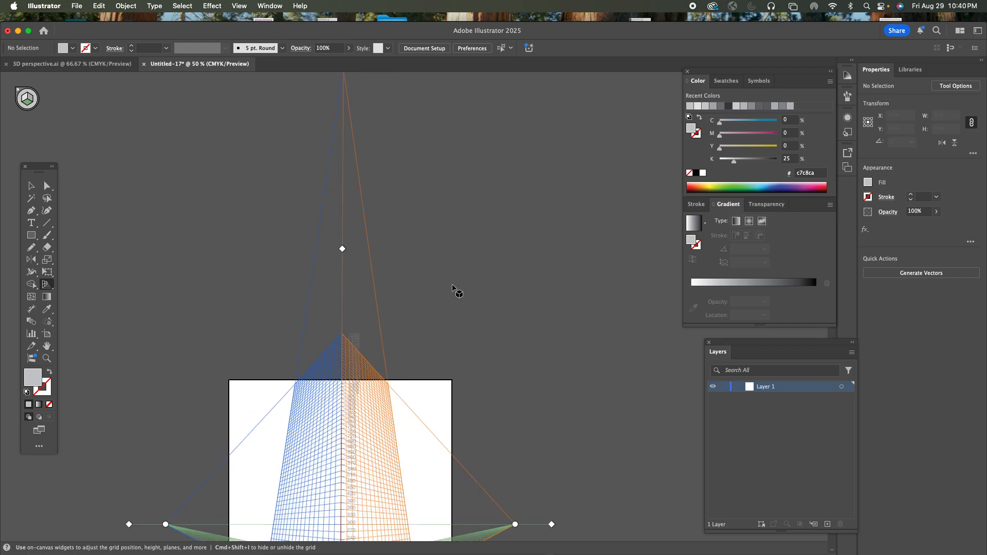
drag(469, 269, 447, 162)
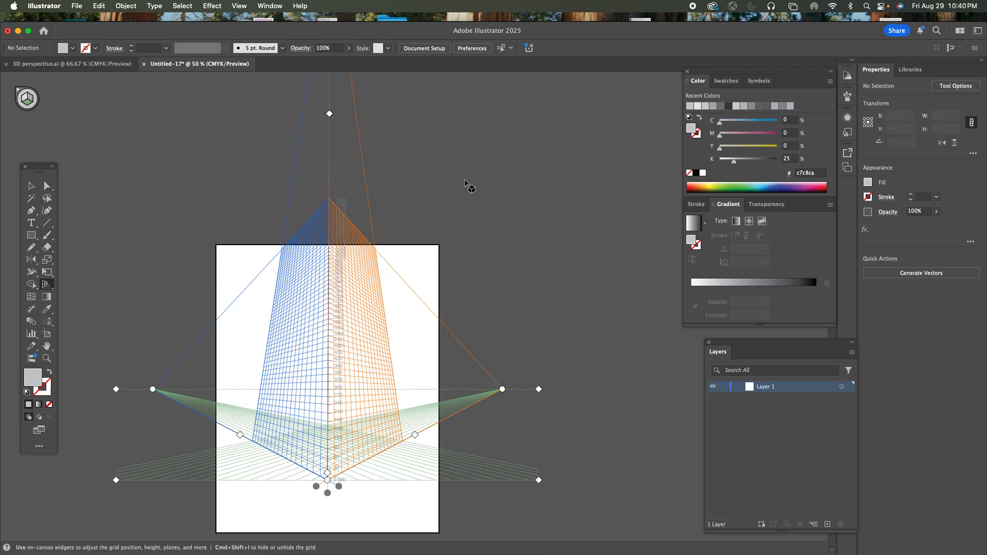
Undo the third vanishing point and grid height changes, back to the three point preset's original downward grid.
key(super+z)
key(super+z)
key(super+z)
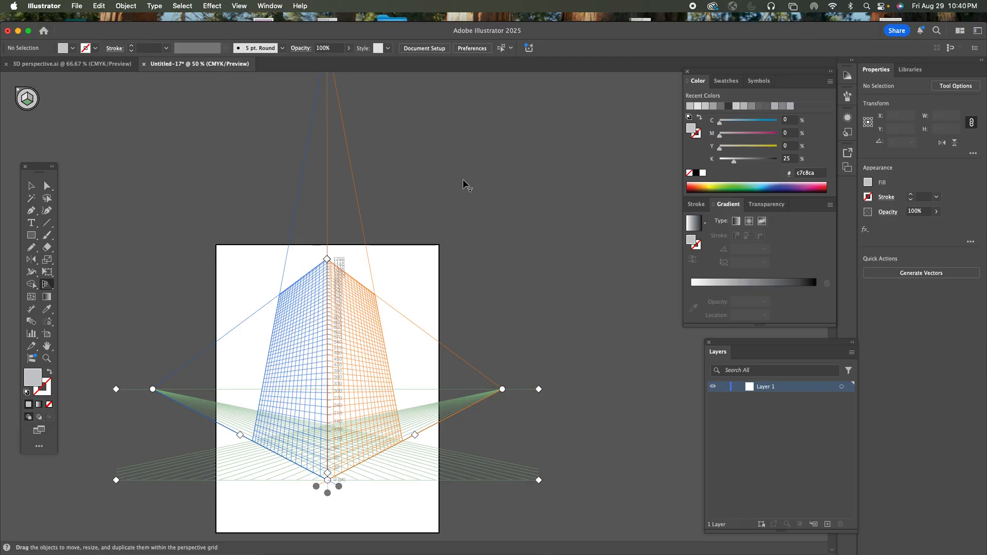
key(super+z)
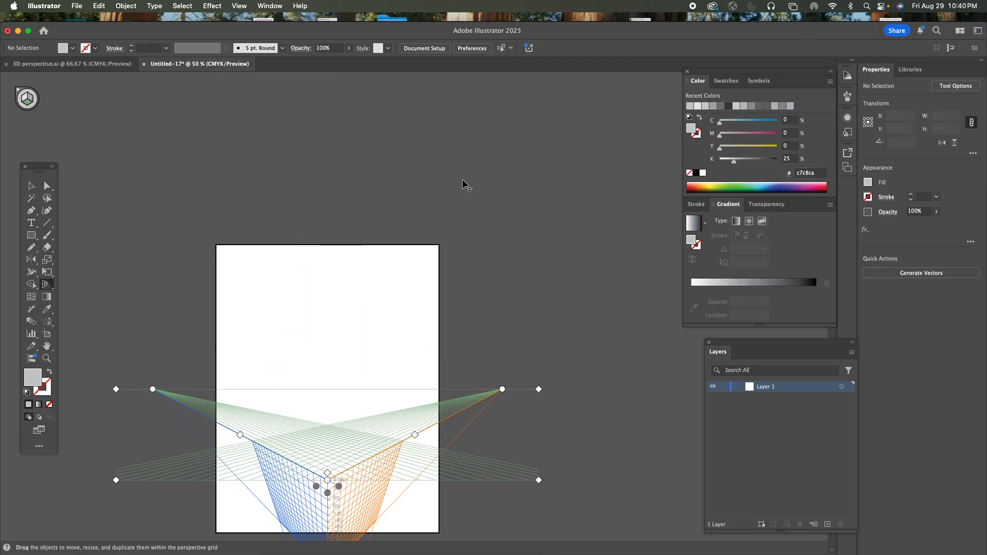
Redefine the three point perspective grid with the third vanishing point's Y value set to 2500 pt.
click(247, 7)
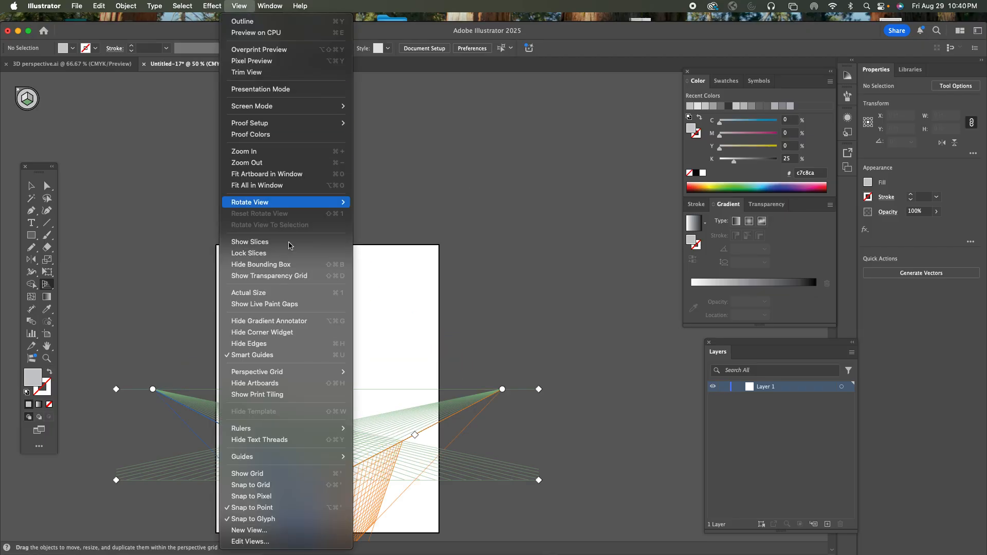
mouse_move(295, 372)
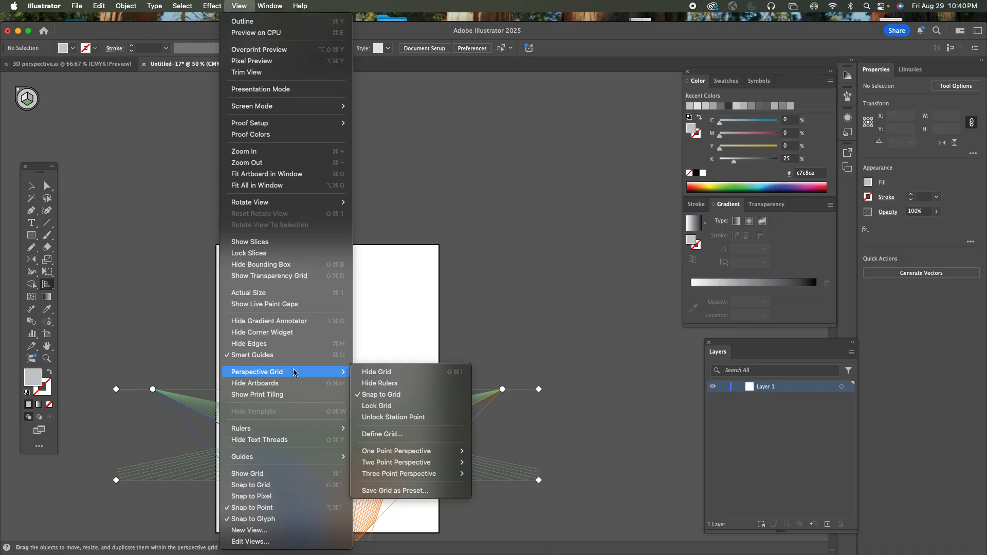
click(416, 434)
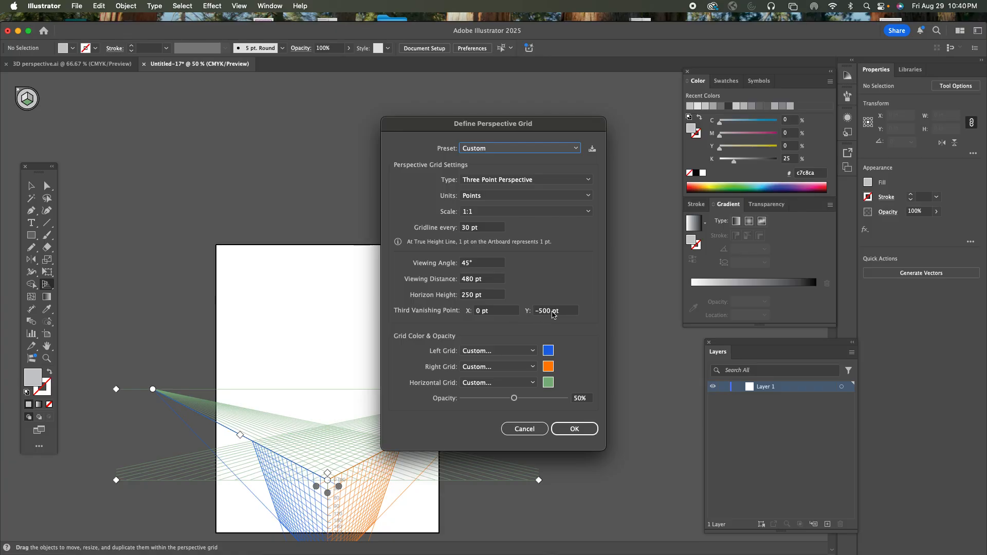
drag(552, 315, 535, 313)
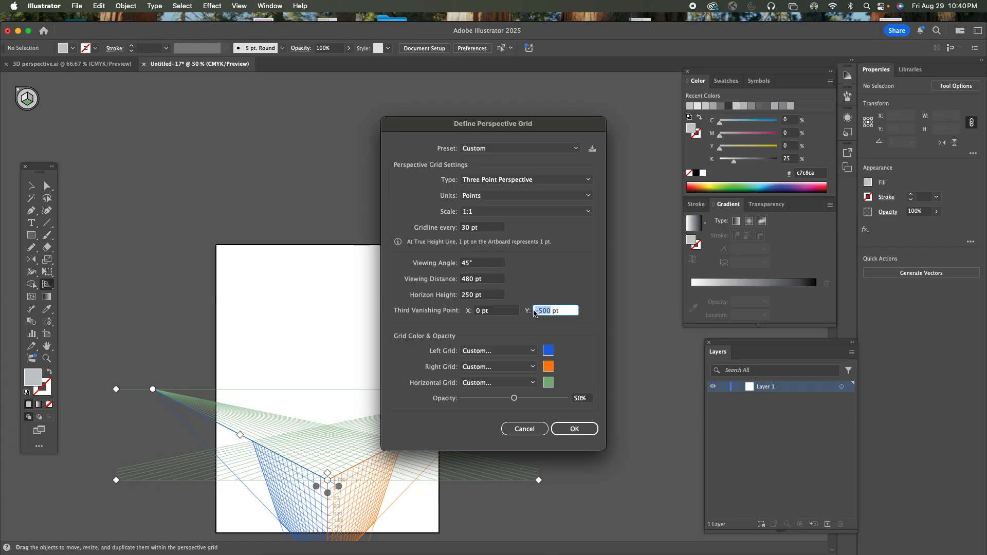
text(+2)
click(569, 429)
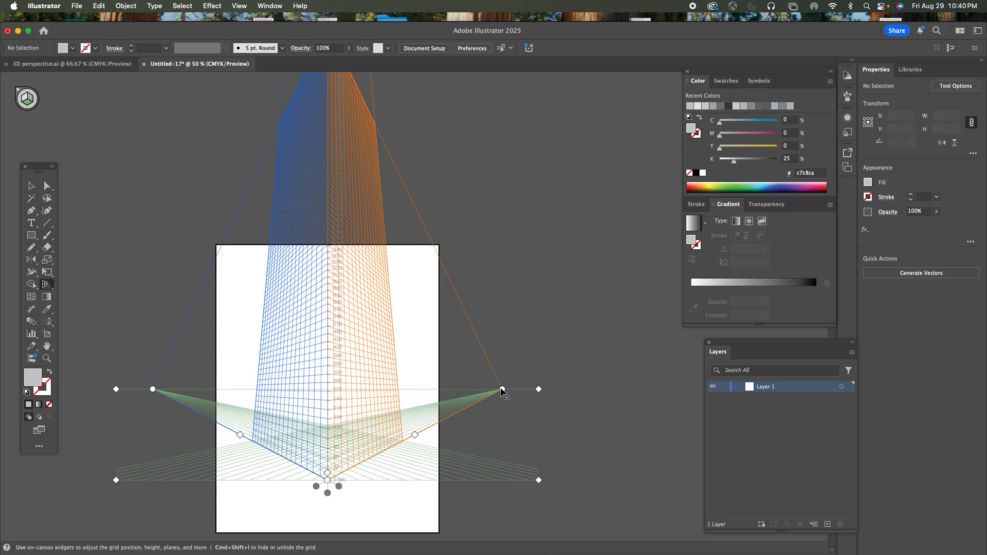
Shift the right vanishing point slightly inward along the horizon and save the grid as a preset named 3 point city2.
drag(501, 389, 486, 389)
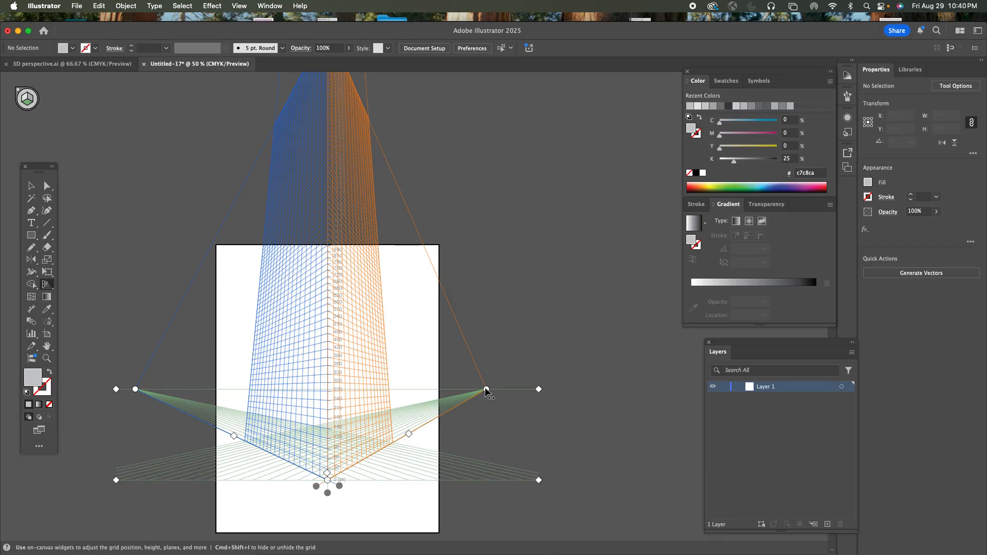
click(239, 5)
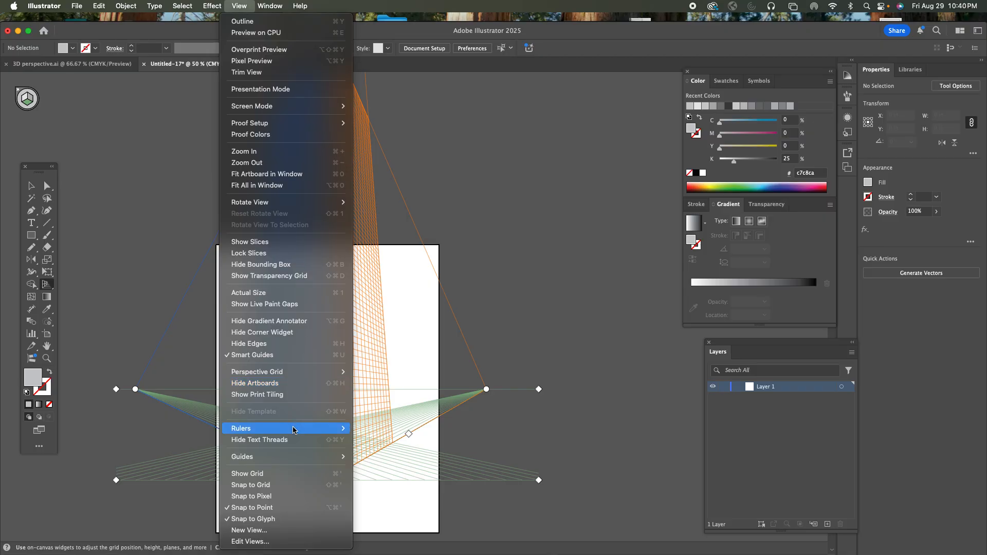
mouse_move(293, 459)
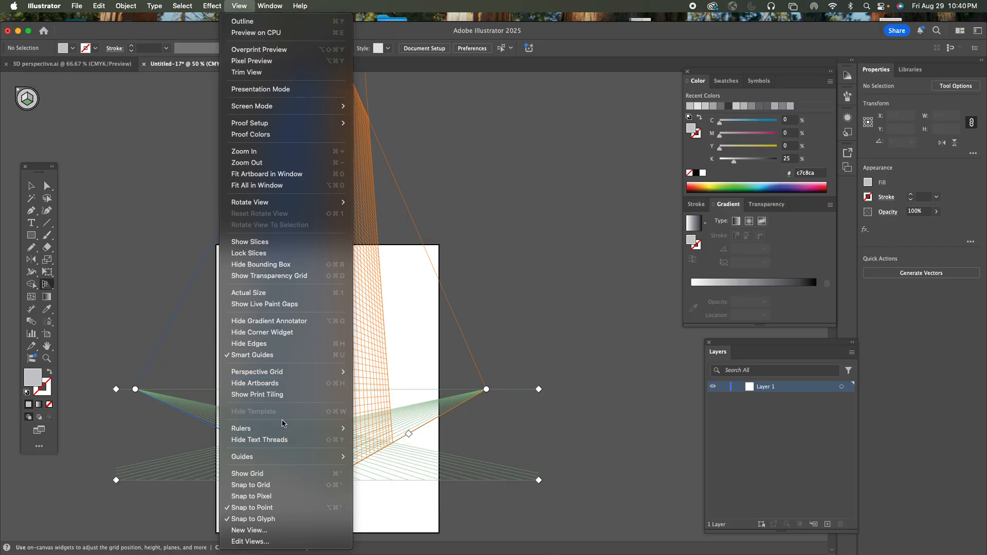
mouse_move(274, 371)
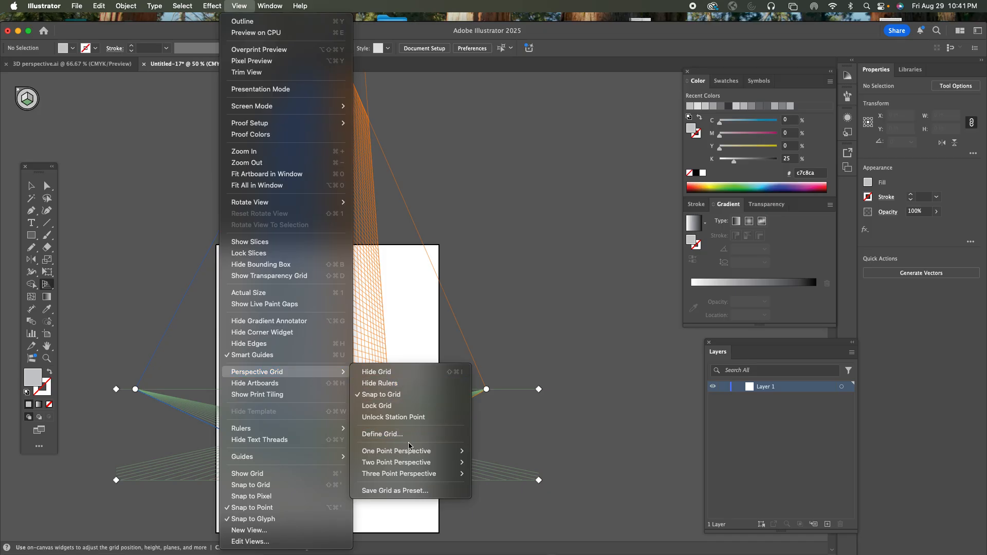
click(405, 491)
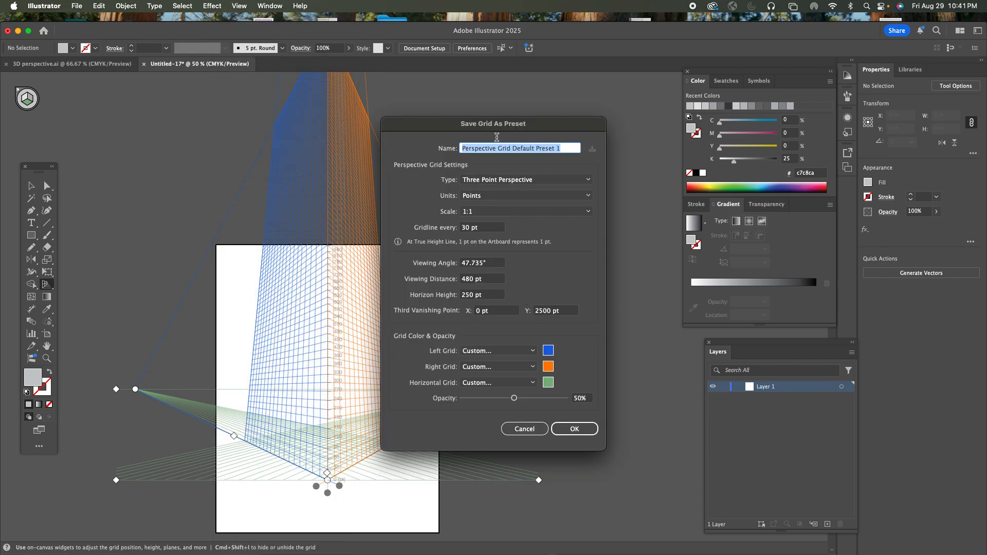
text(3 point city2)
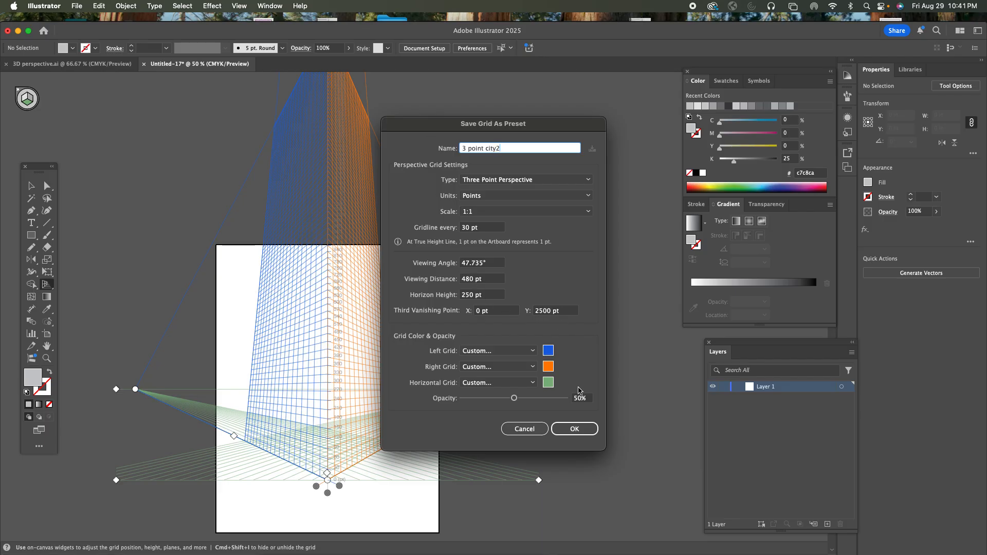
click(571, 428)
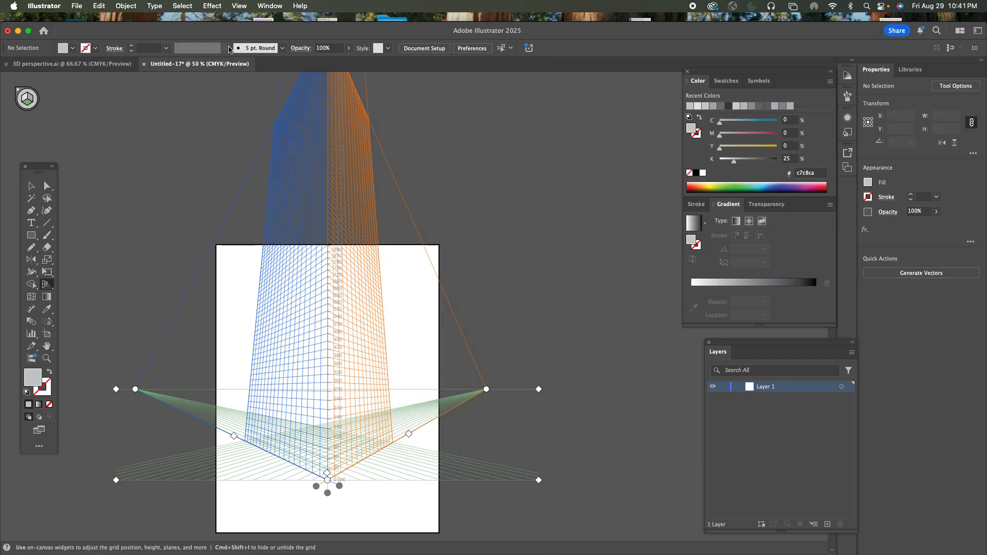
Apply the saved three point perspective preset 3 point City to the grid.
click(239, 5)
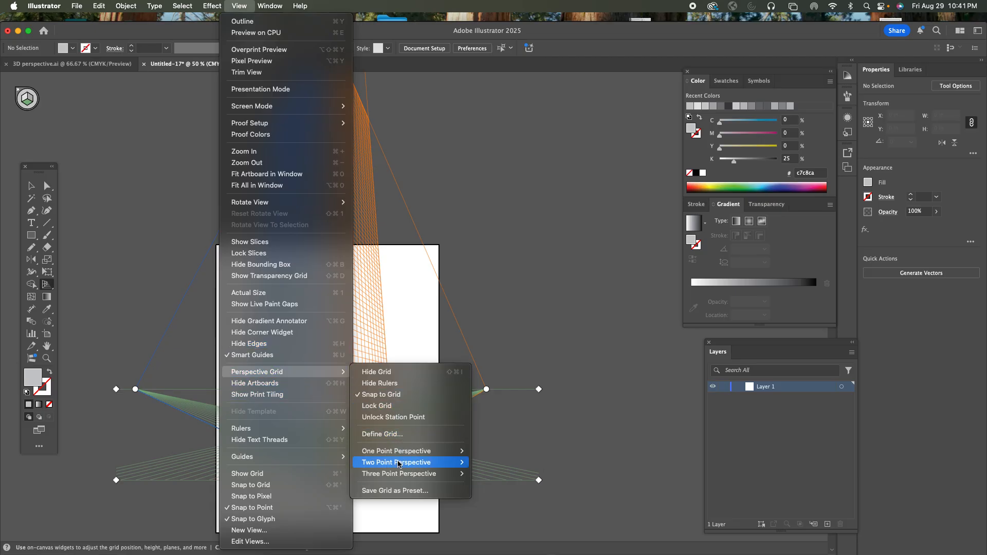
mouse_move(400, 475)
click(501, 485)
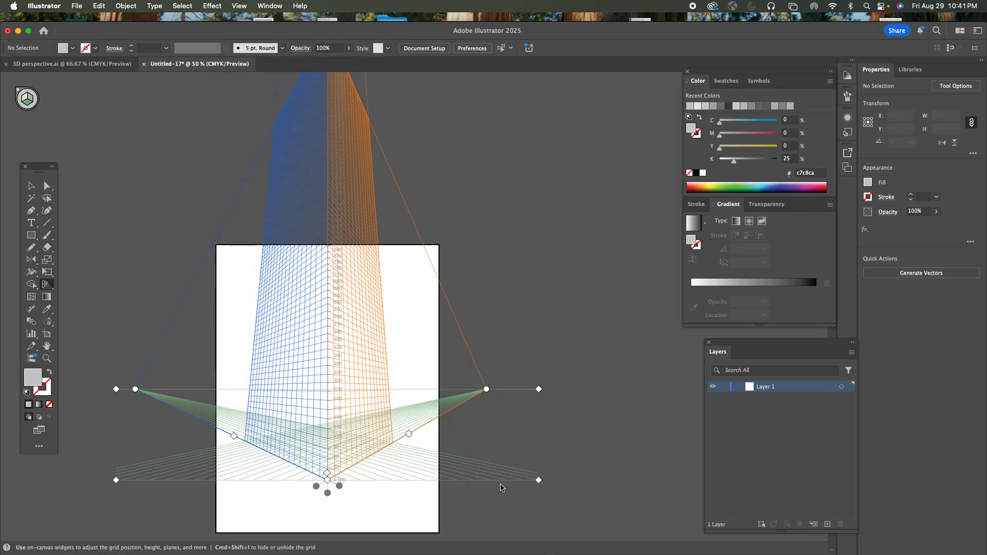
Apply the saved three point perspective preset 3 point city2 to the grid.
click(234, 5)
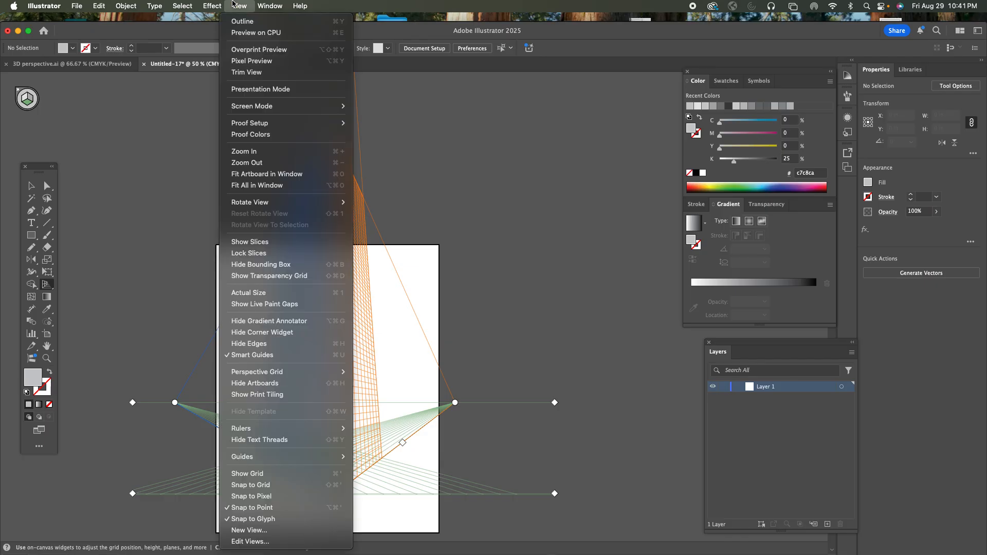
mouse_move(294, 373)
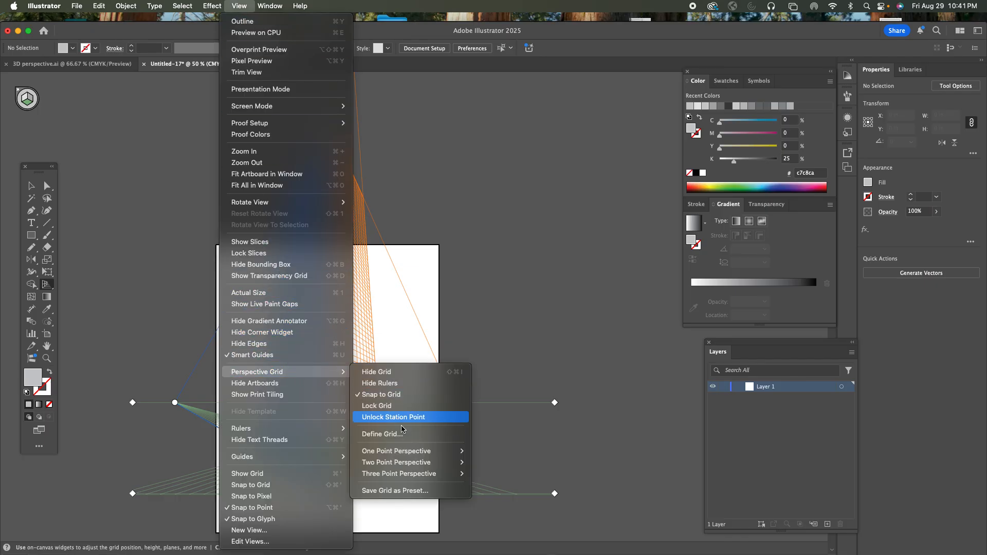
mouse_move(437, 473)
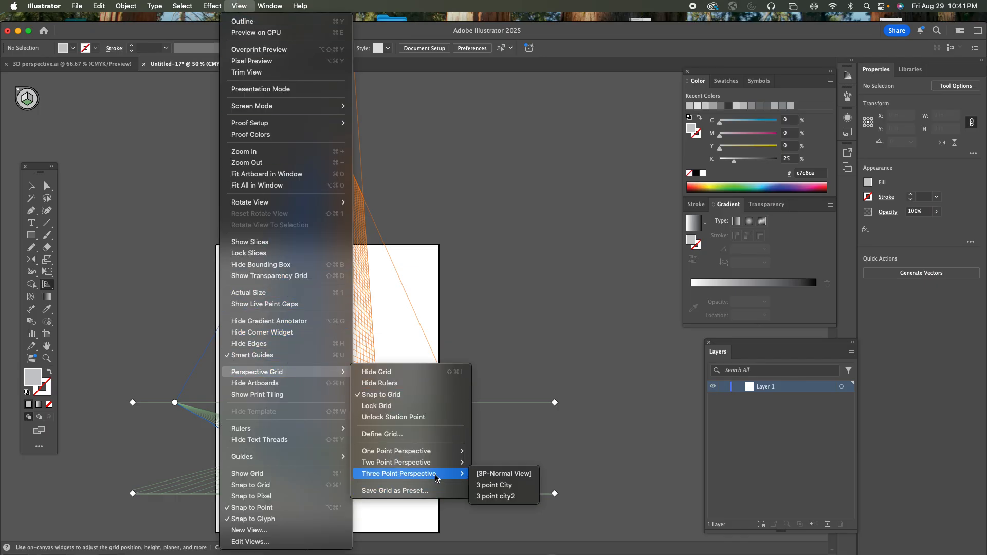
click(491, 497)
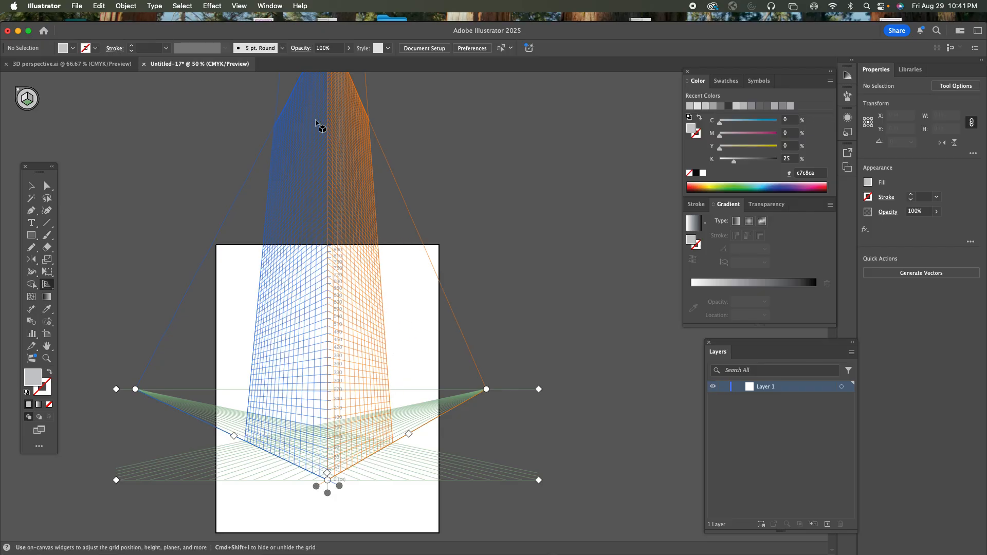
Switch the perspective grid to the first two point perspective preset.
click(239, 6)
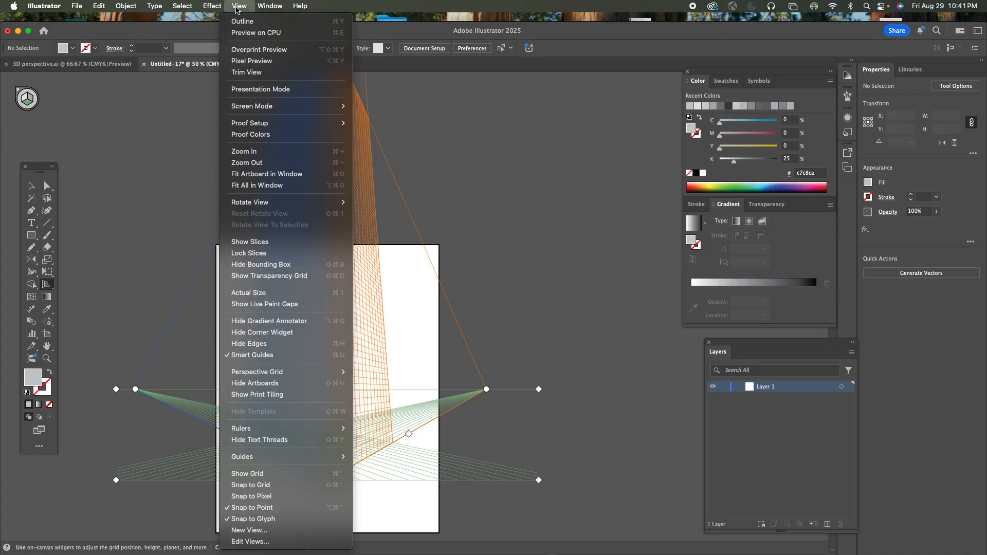
mouse_move(275, 371)
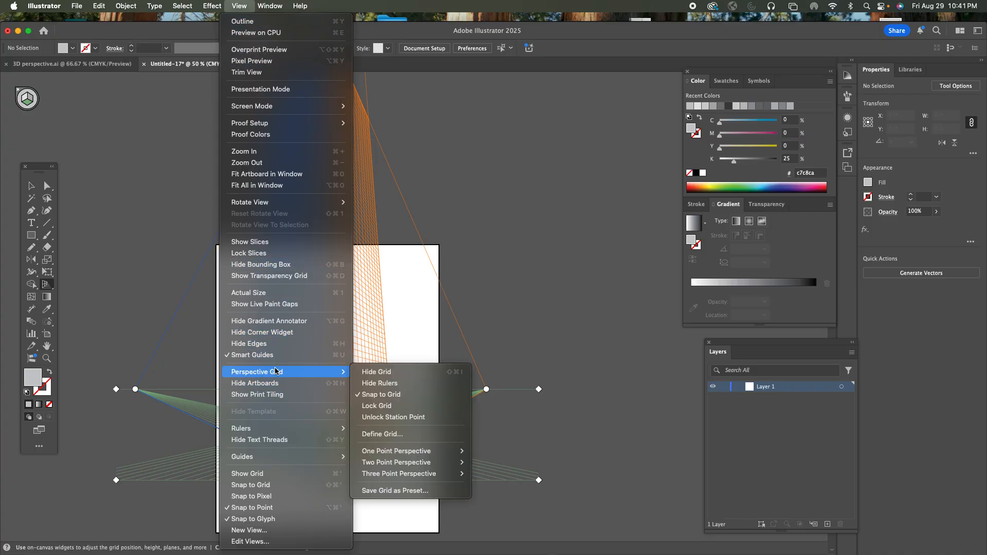
mouse_move(442, 463)
click(497, 463)
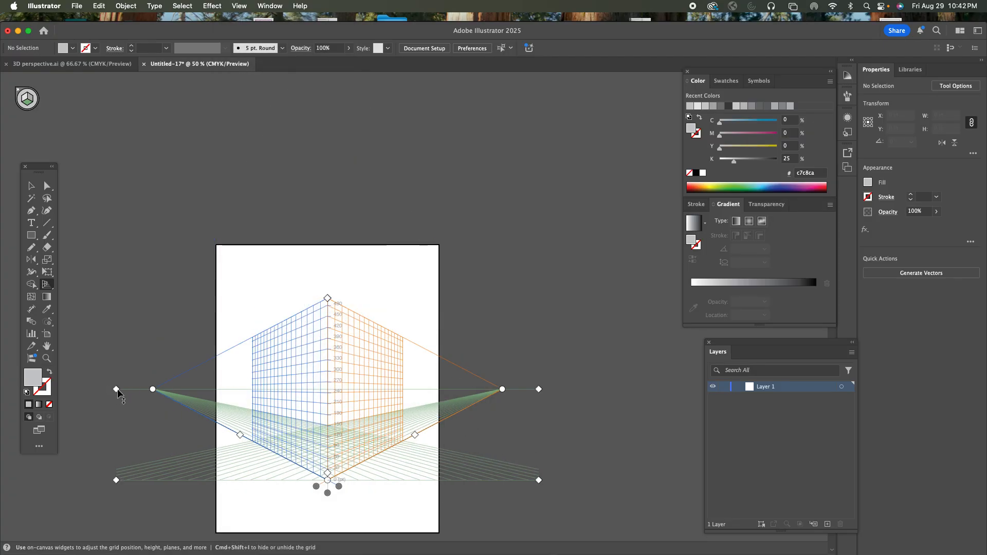
Raise the horizon line slightly and extend the two point grid's height to the artboard's top edge.
mouse_move(117, 390)
mouse_down()
mouse_move(120, 368)
mouse_move(115, 387)
mouse_move(116, 378)
mouse_up()
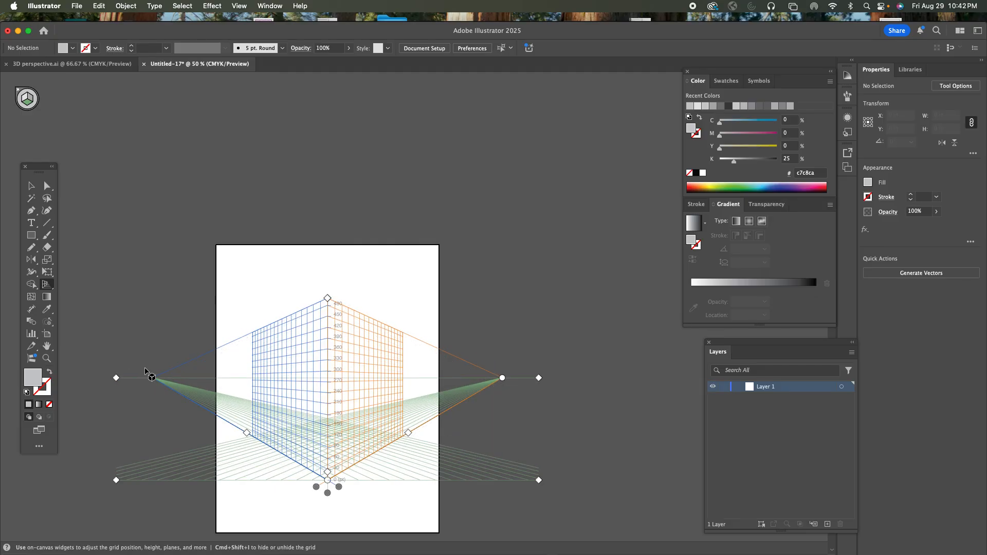
drag(331, 302, 321, 243)
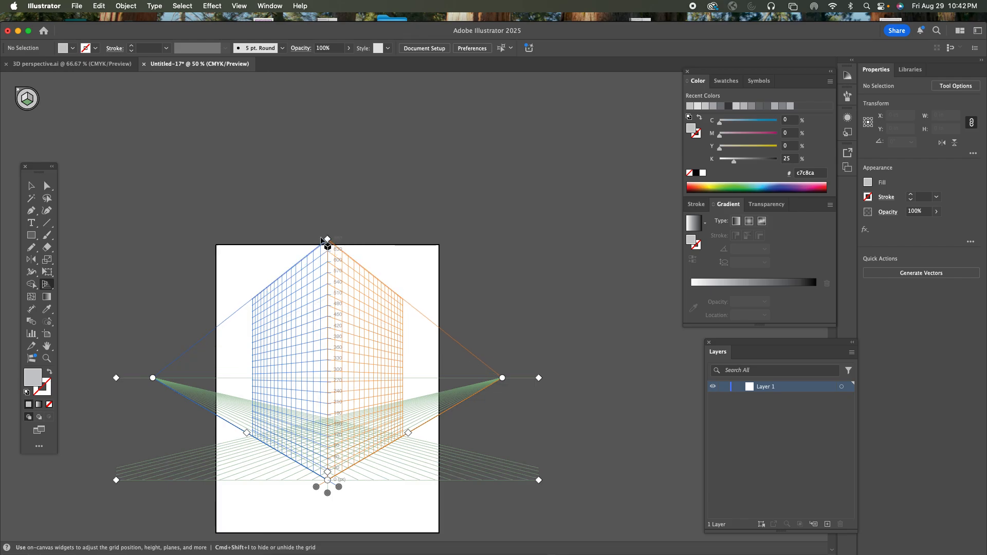
drag(502, 378, 482, 377)
key(super+z)
Check the grid's station point lock option and move the right vanishing point inward along the horizon line.
click(238, 5)
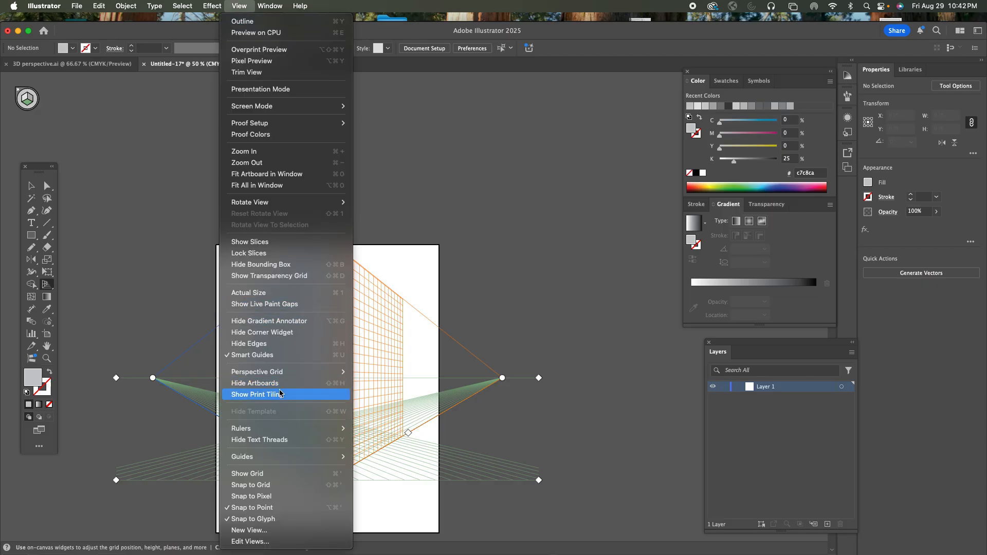
mouse_move(281, 372)
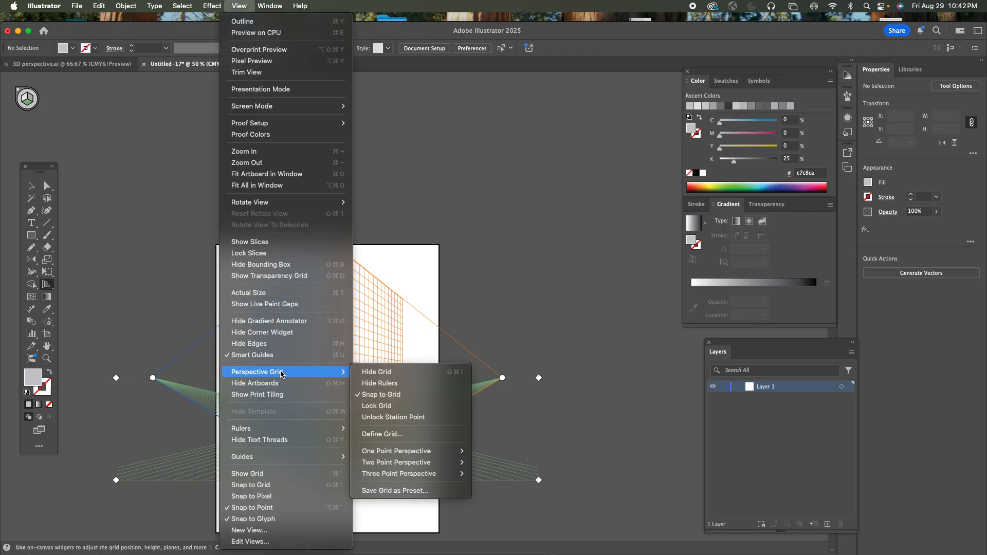
click(386, 422)
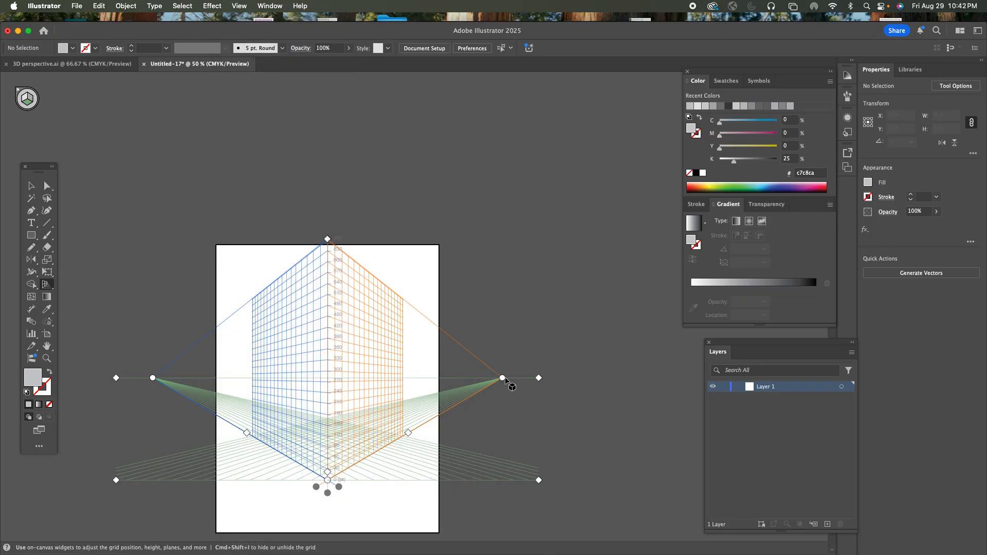
drag(502, 378, 480, 379)
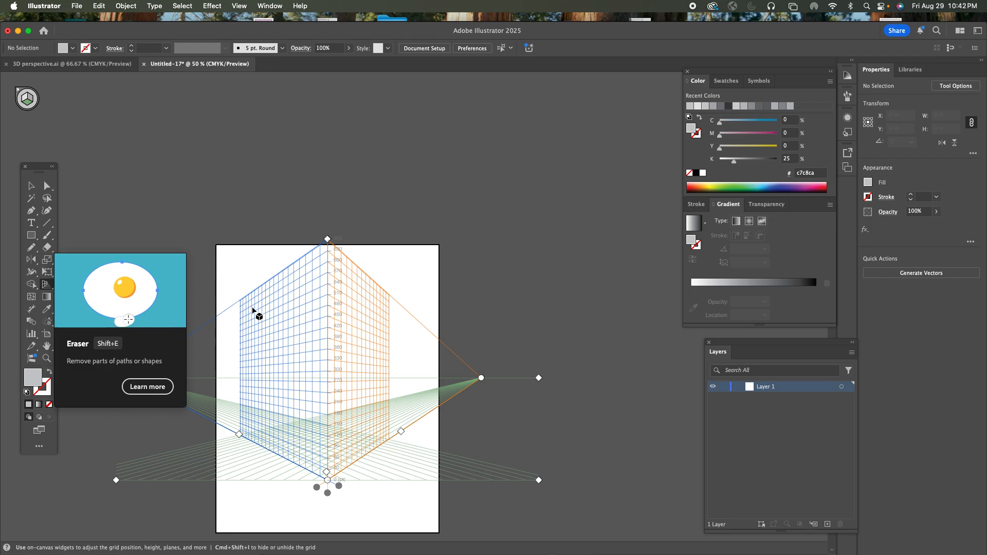
Hide the perspective grid and draw a tall gray rectangle about 2.1 in by 5.6 in in the artboard's upper-left area.
key(super+shift+i)
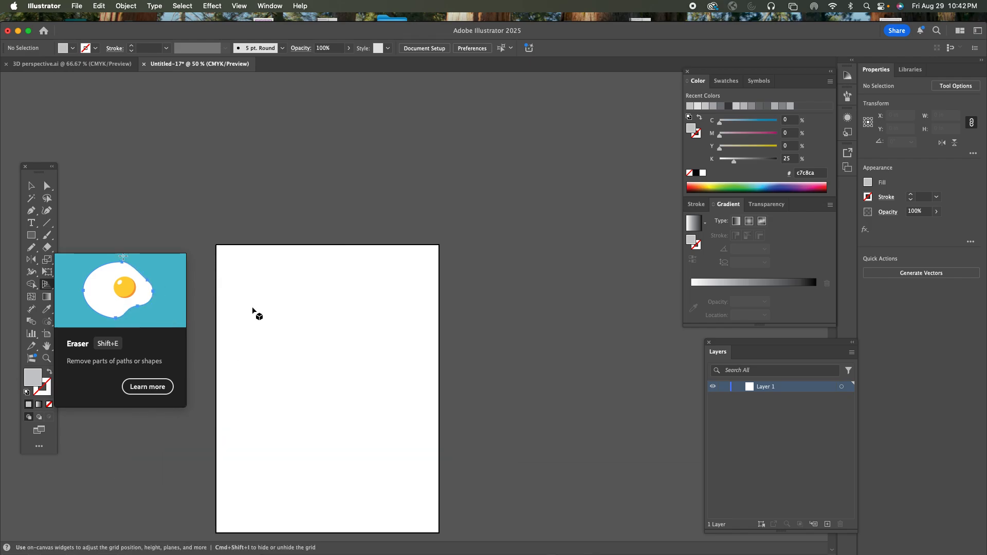
click(29, 236)
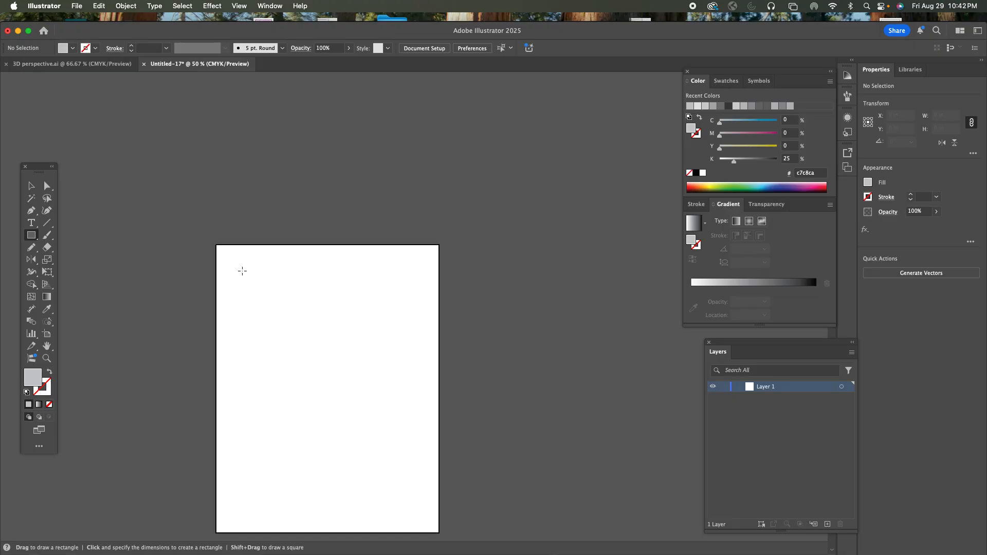
drag(243, 271, 297, 417)
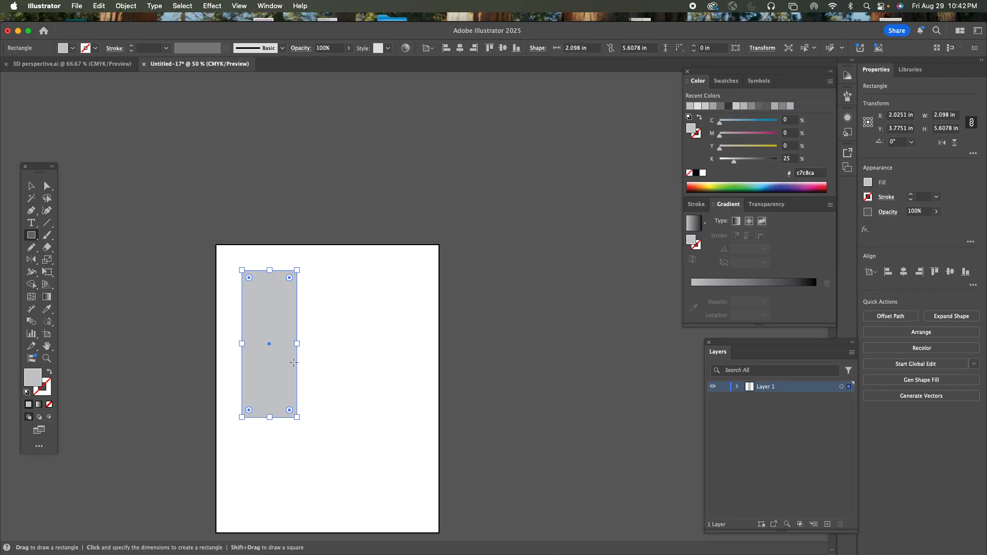
Set the magenta of the rectangle's fill to 26% and briefly consult the 3D perspective.ai document.
click(32, 186)
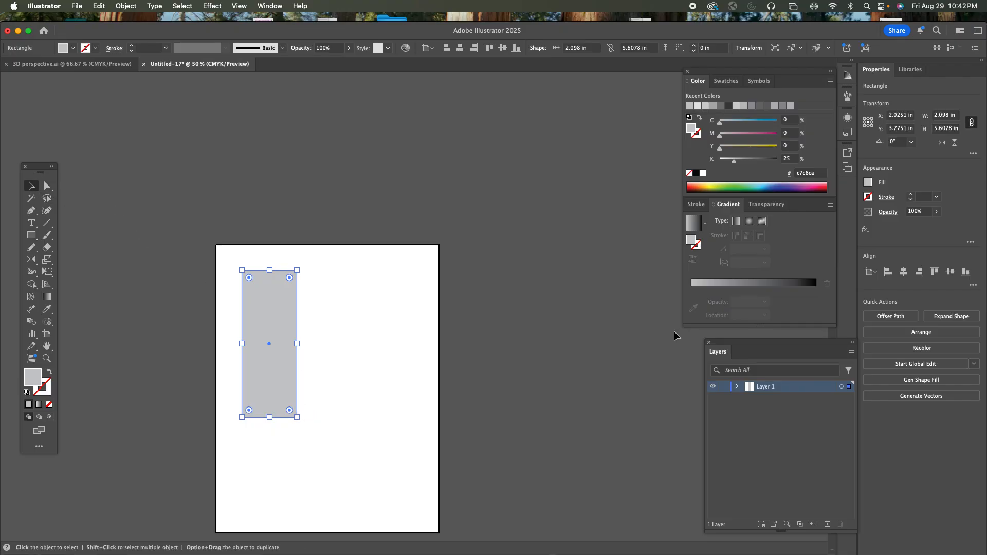
click(735, 135)
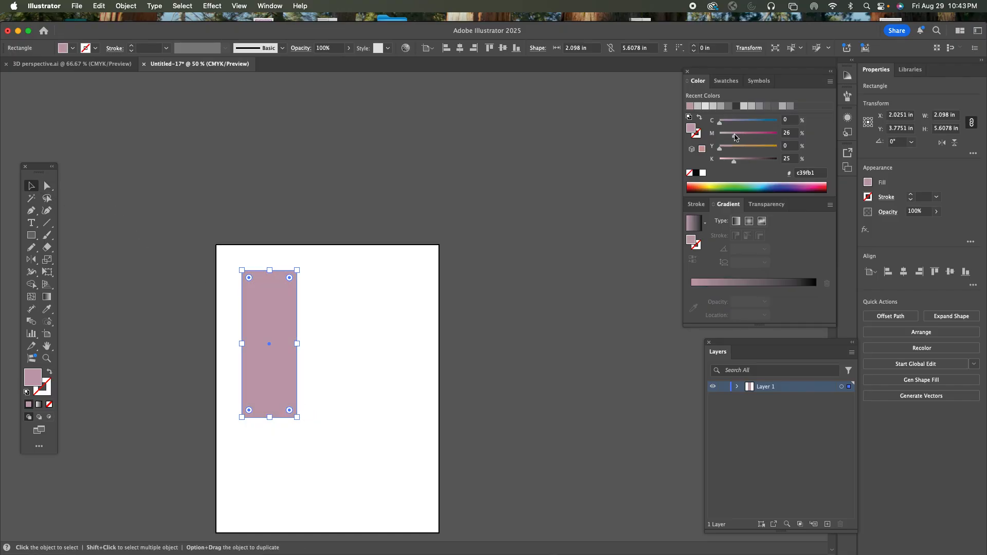
click(51, 64)
click(198, 63)
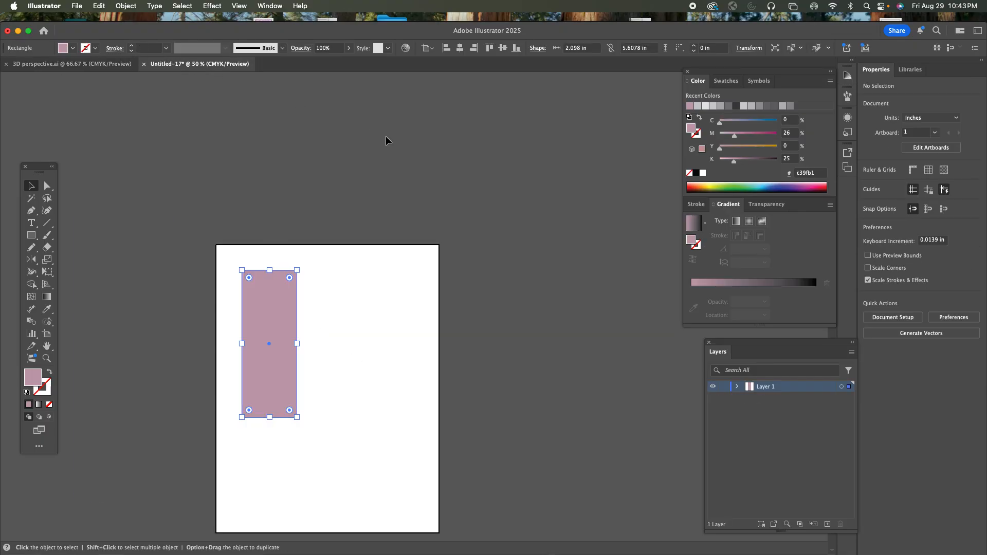
Set the rectangle's fill to C 19, M 10, Y 22, K 33 and widen it to about 2.36 in.
click(725, 135)
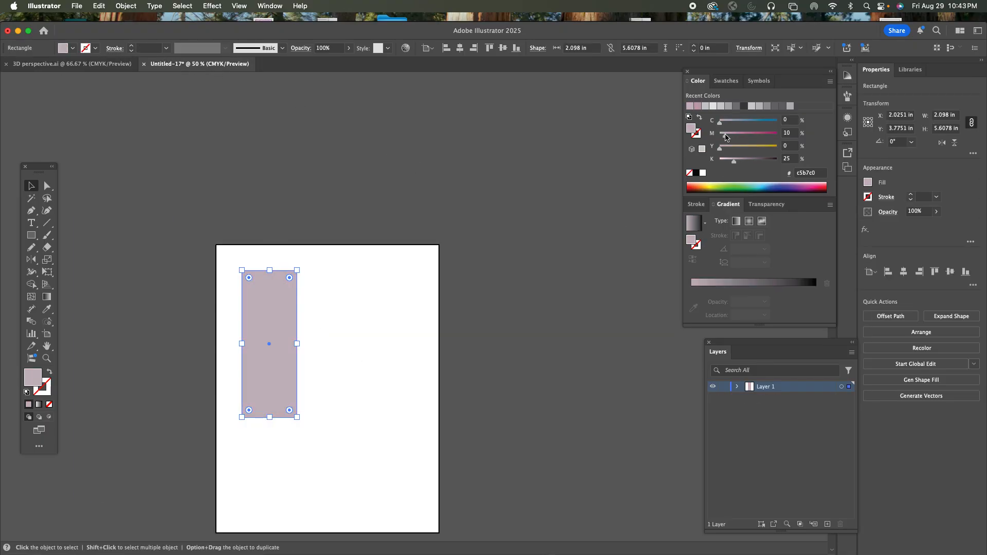
click(732, 147)
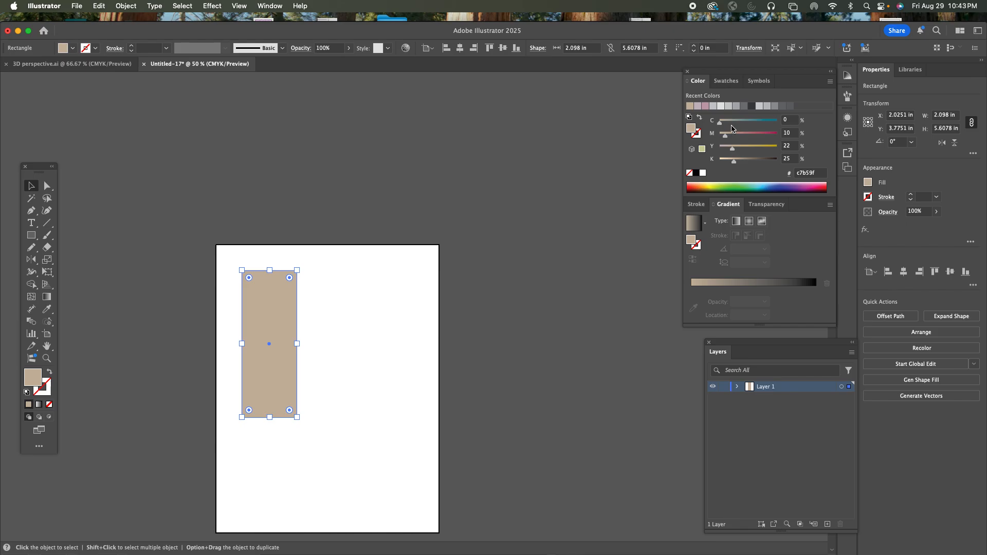
click(730, 121)
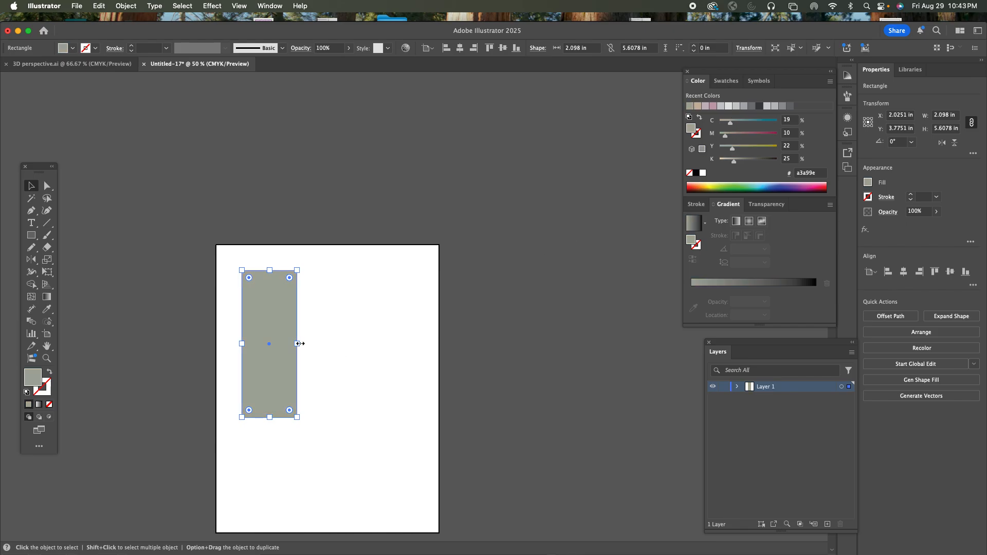
drag(299, 344, 304, 343)
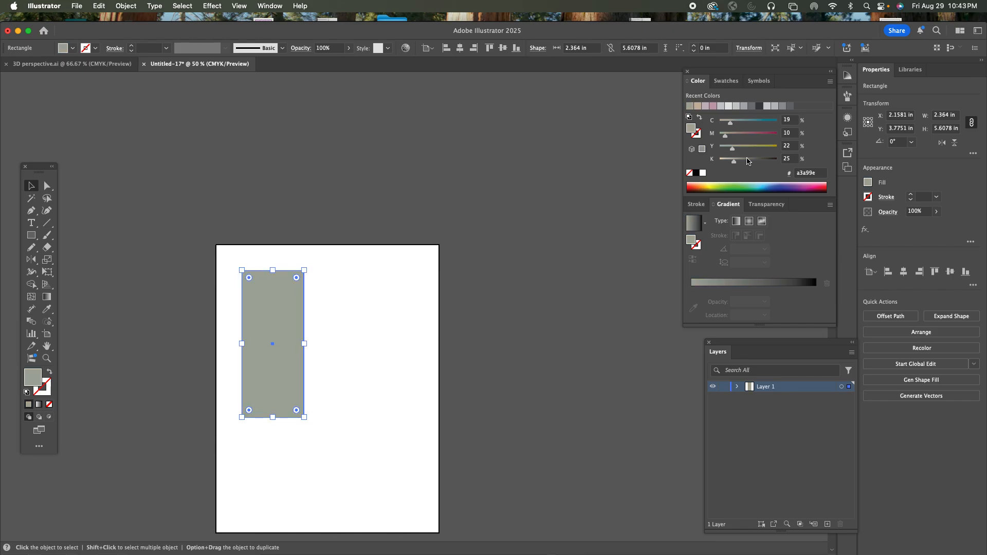
drag(736, 163, 740, 163)
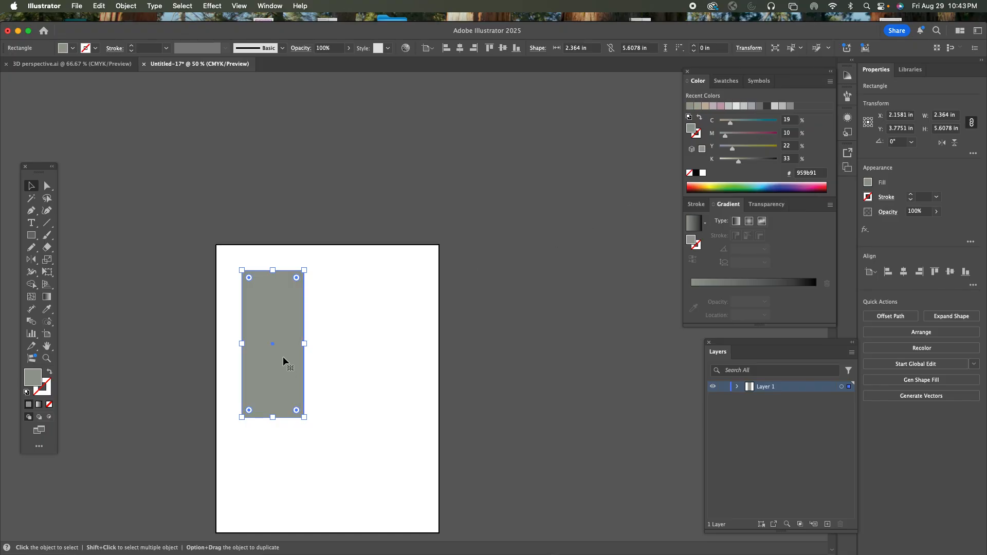
Duplicate the rectangle beside itself with a narrow gap, widening the copy to about 4.6 in and the original outward to about 2.6 in.
drag(283, 360, 353, 363)
key(super+z)
drag(264, 366, 328, 364)
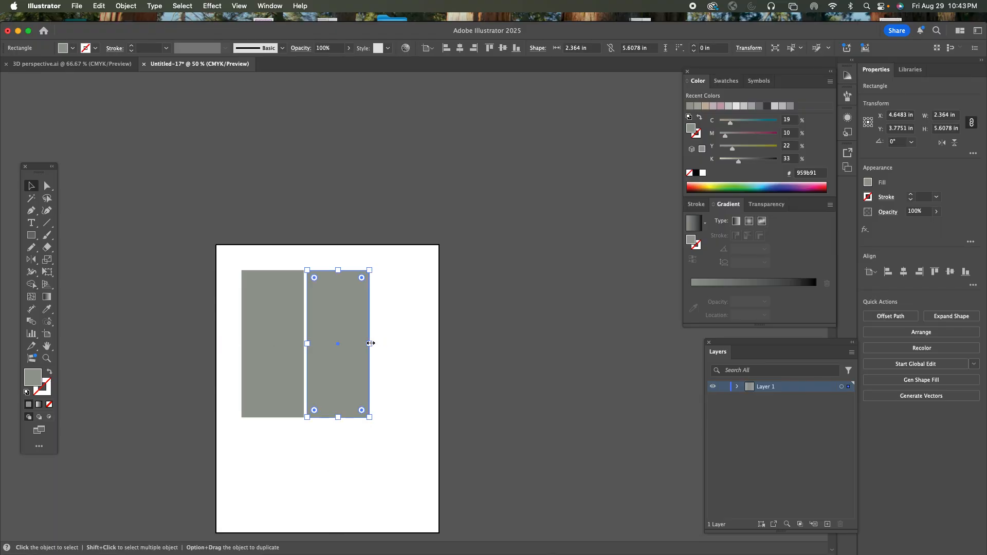
drag(369, 343, 429, 341)
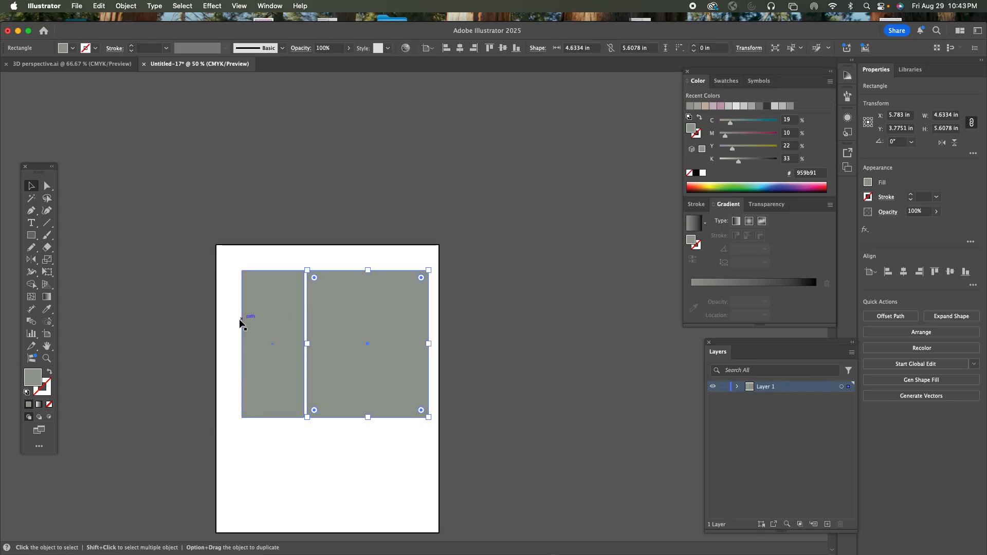
click(242, 337)
drag(241, 343, 237, 345)
click(328, 244)
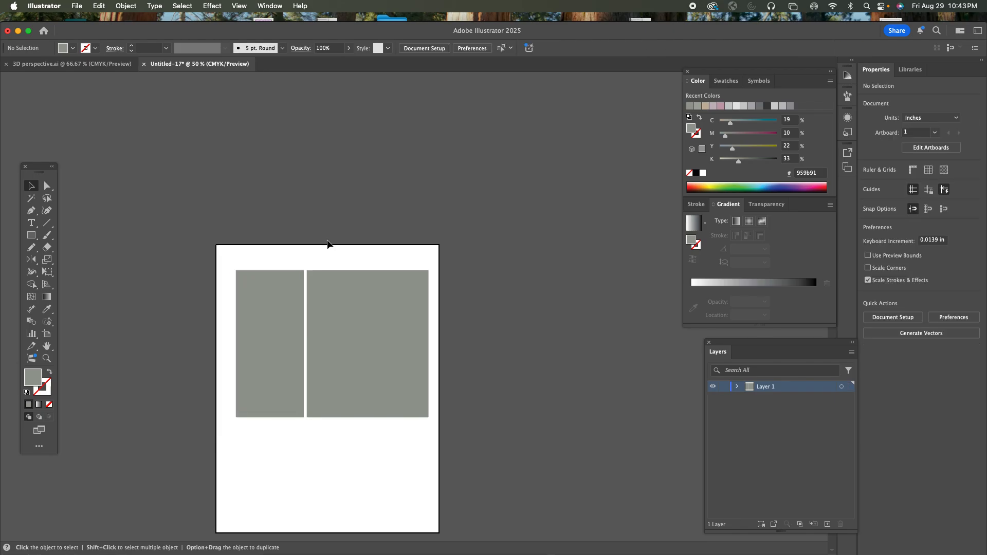
Scale both rectangles down together proportionally to about 4.2 in tall, keeping their lower-left corner in place.
click(284, 276)
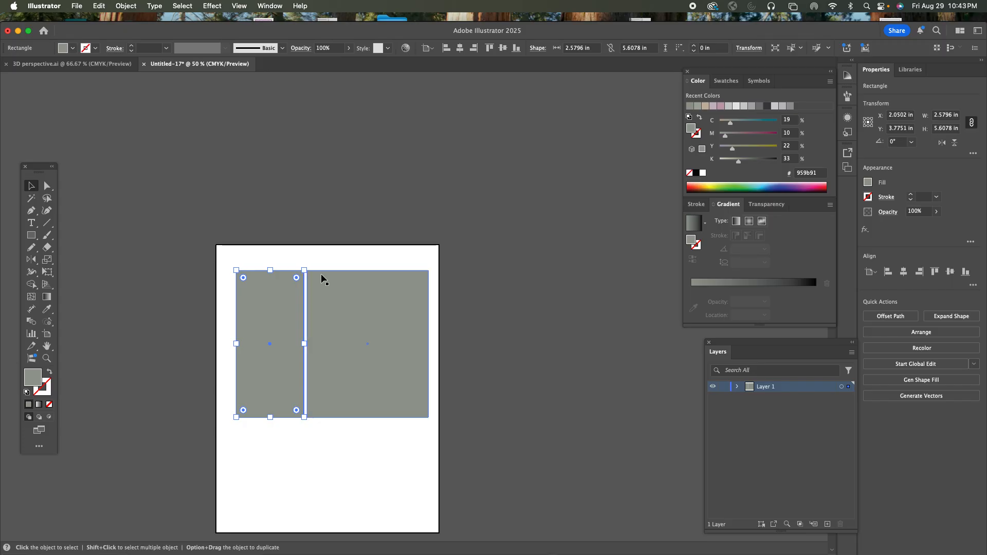
shift+click(371, 294)
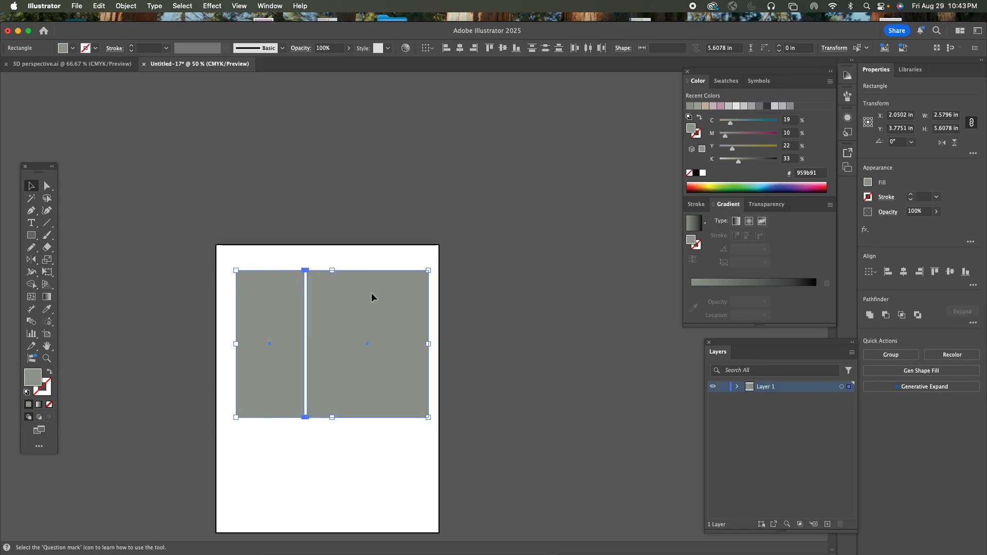
drag(429, 271, 385, 308)
click(430, 291)
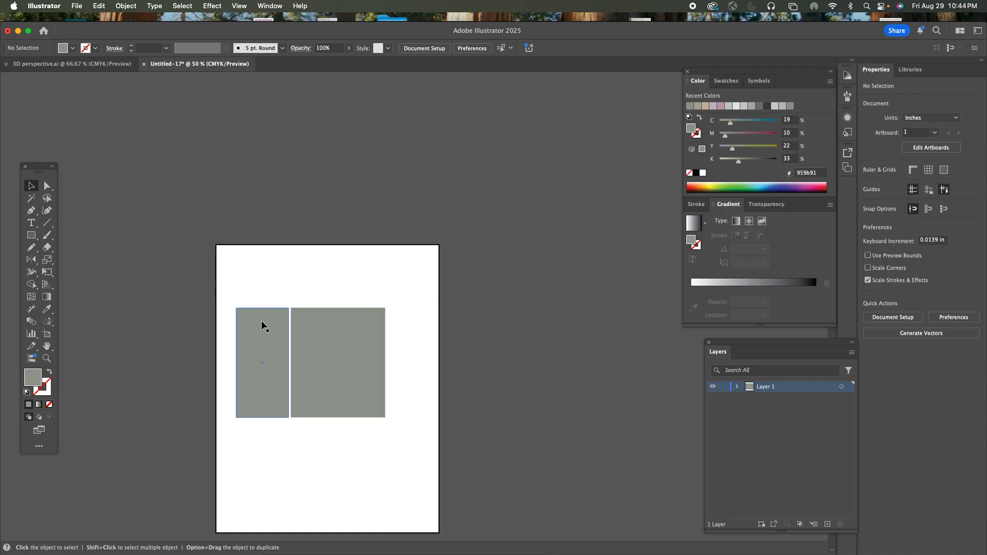
Duplicate the narrow rectangle, rotate the copy 90°, shorten its long side to about 3.6 in, and place it above the wide rectangle.
drag(261, 322, 262, 211)
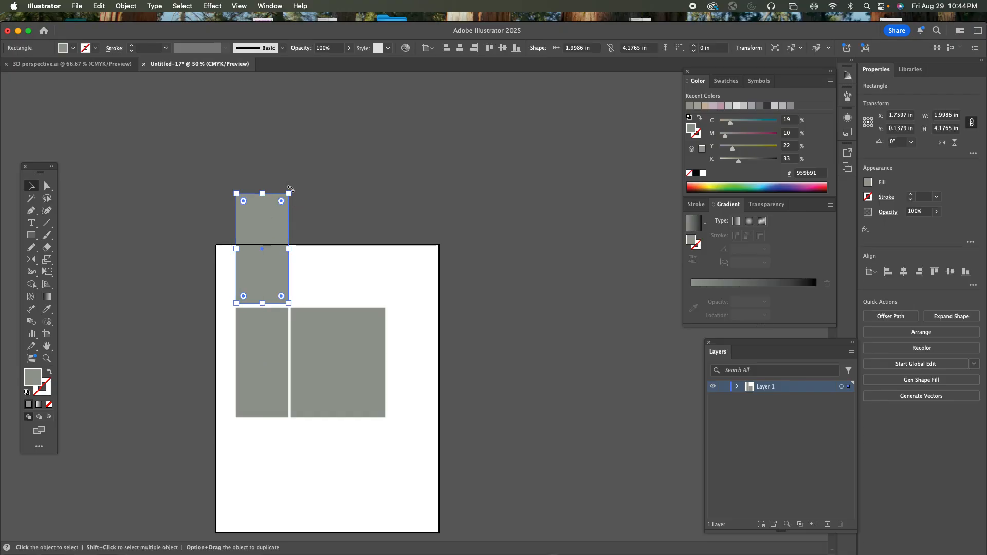
drag(290, 188, 385, 281)
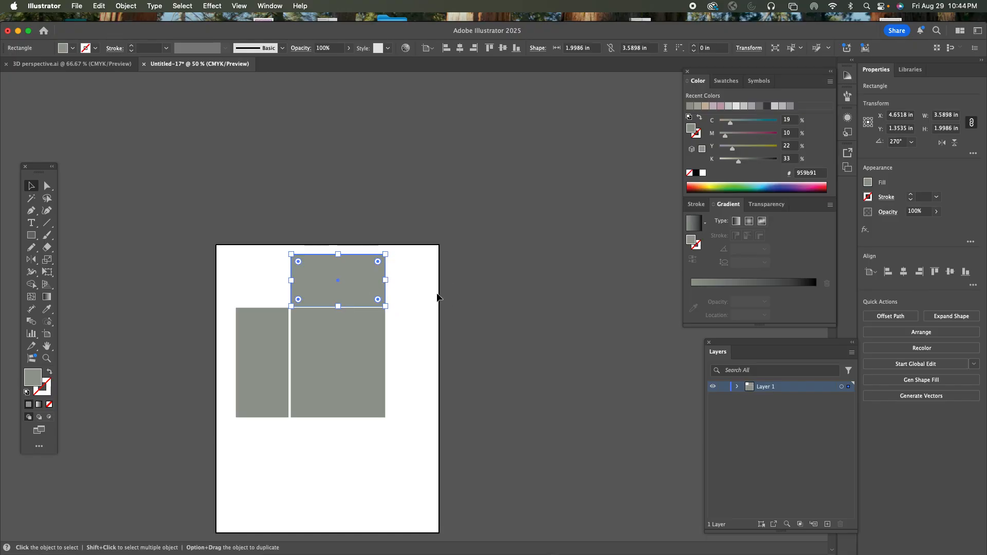
click(437, 297)
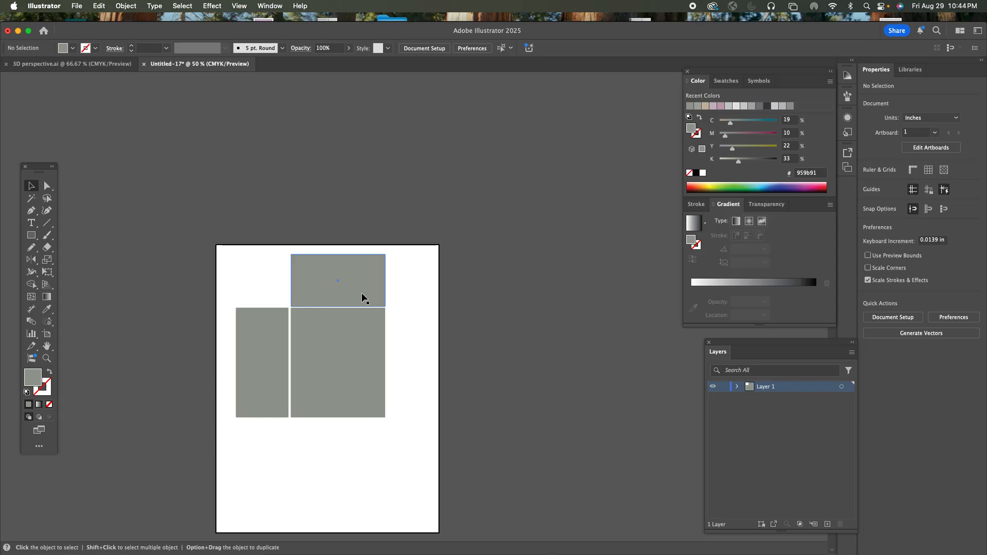
drag(362, 294, 362, 284)
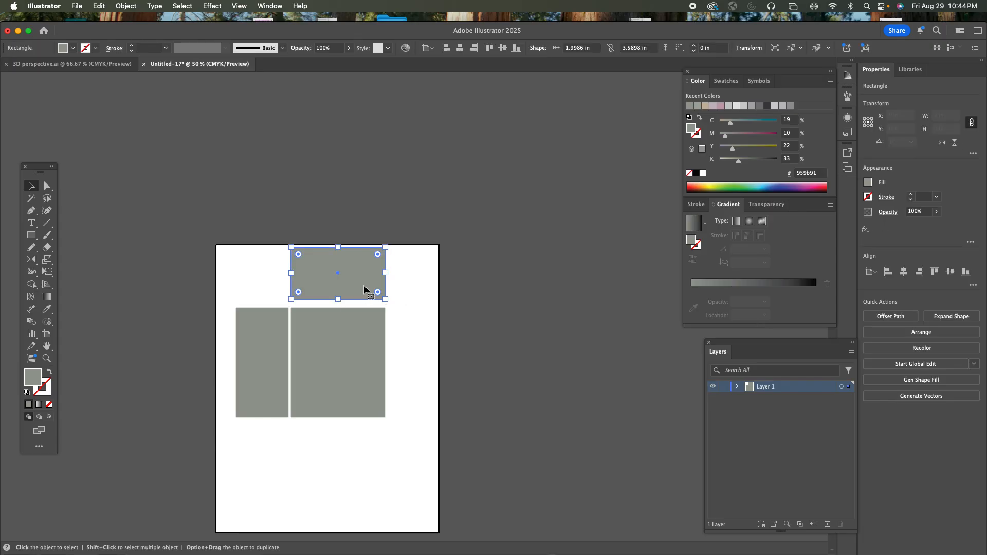
click(74, 66)
click(166, 64)
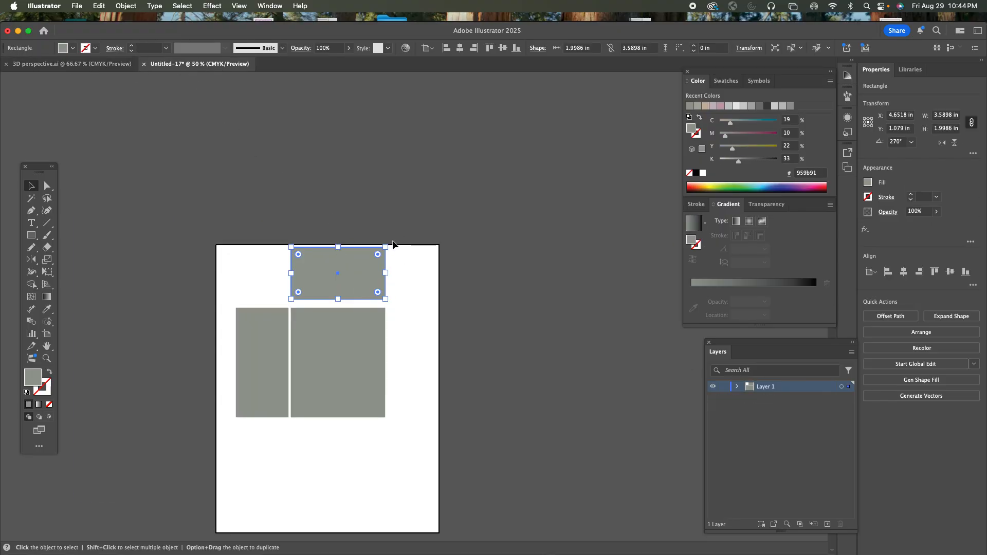
Rotate the roof rectangle back upright and align it directly above the narrow rectangle.
drag(385, 239, 282, 183)
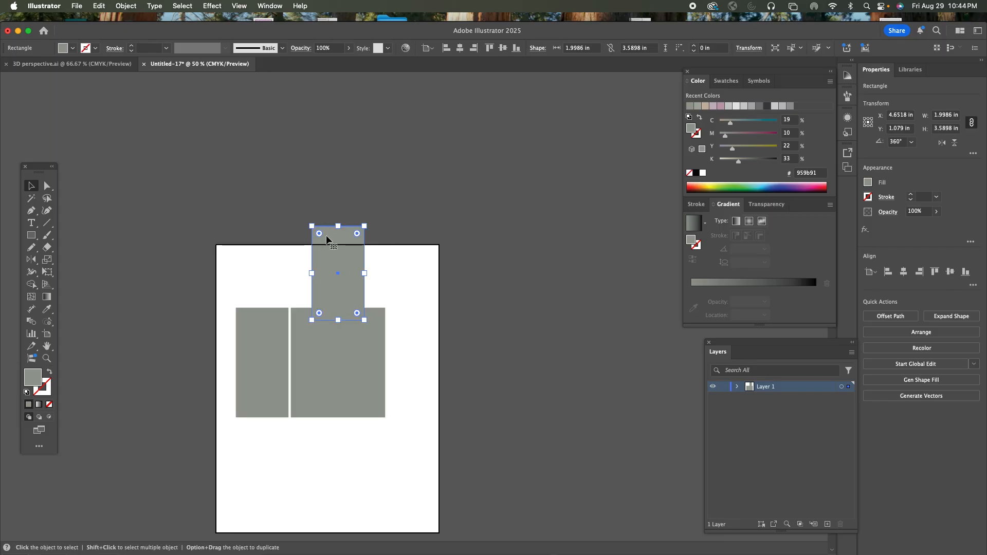
drag(331, 258, 255, 239)
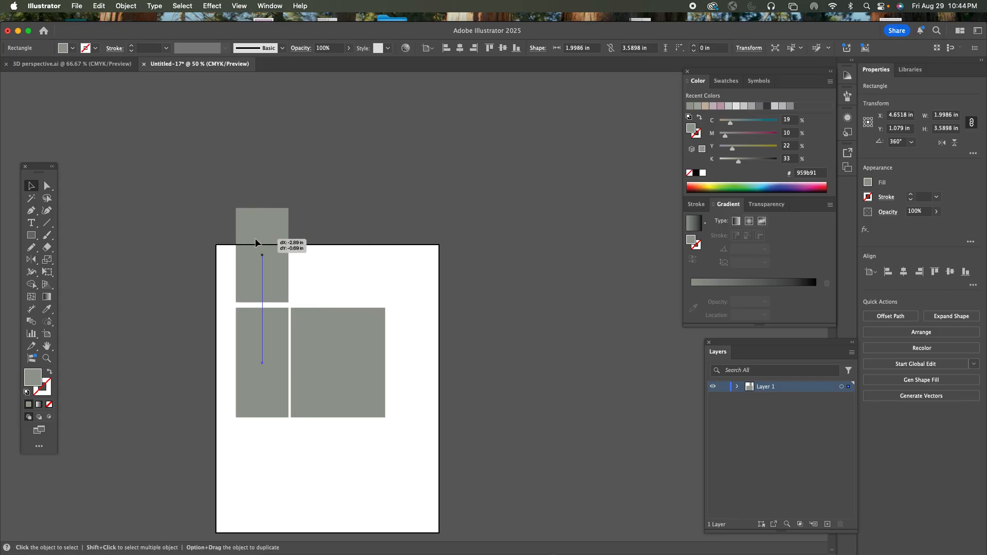
click(349, 254)
Lighten the wide rectangle by reducing its black, and set the upper rectangle's fill to C 22, M 28, Y 10, K 14.
click(345, 334)
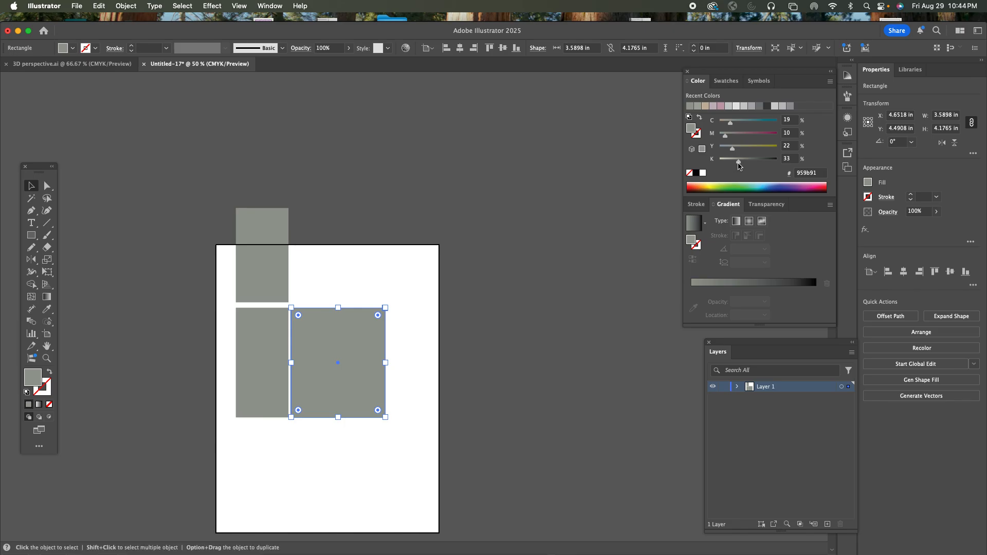
drag(738, 165, 725, 165)
click(261, 271)
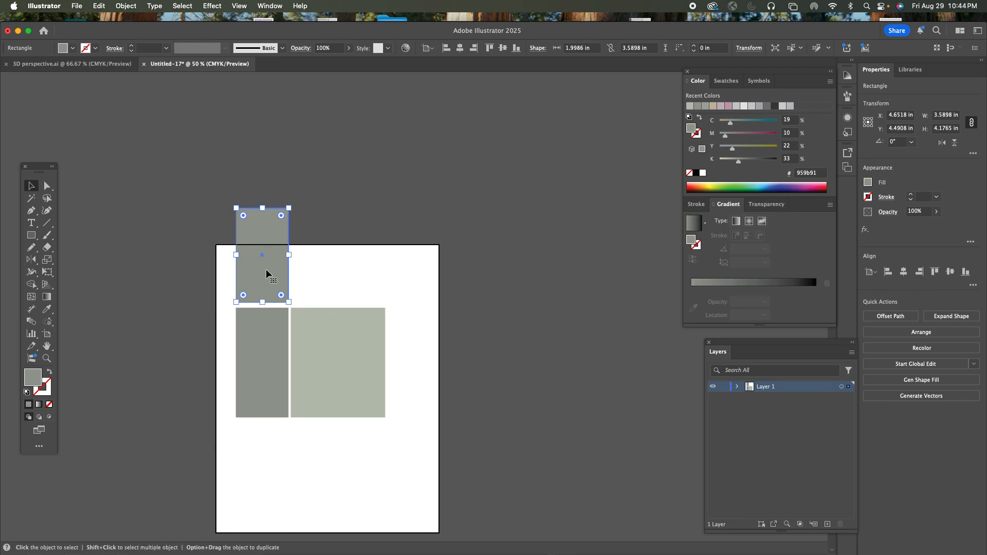
drag(738, 162, 738, 123)
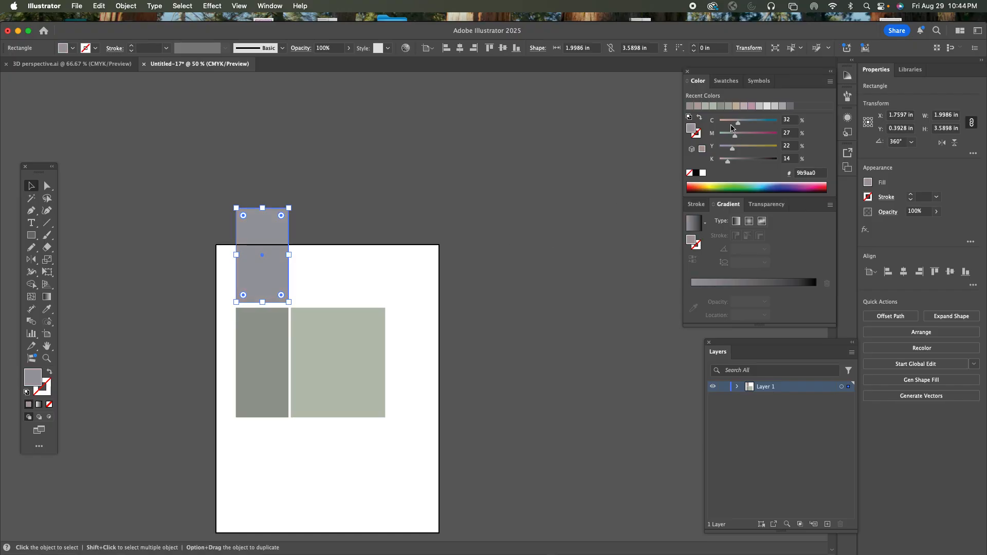
drag(736, 135, 743, 124)
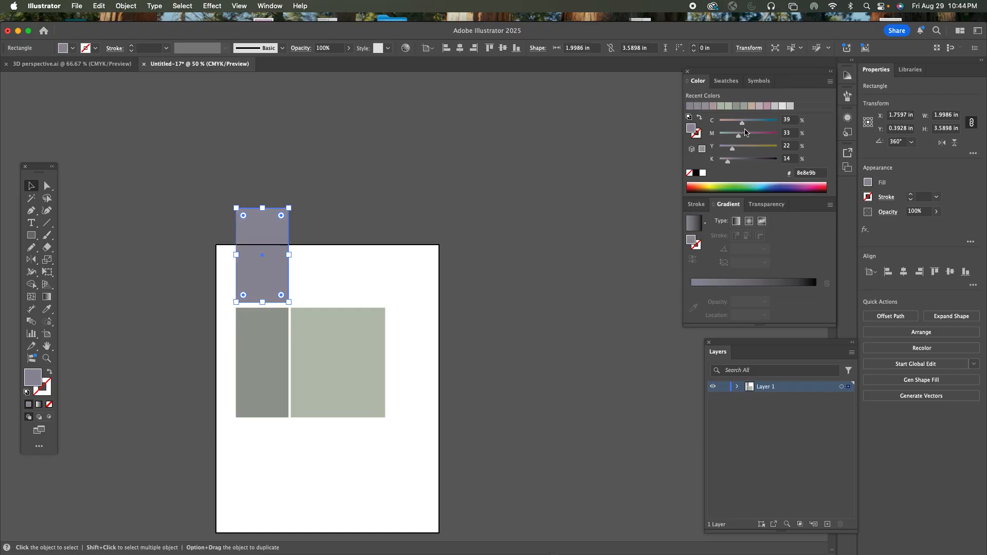
drag(728, 163, 729, 163)
drag(732, 148, 734, 137)
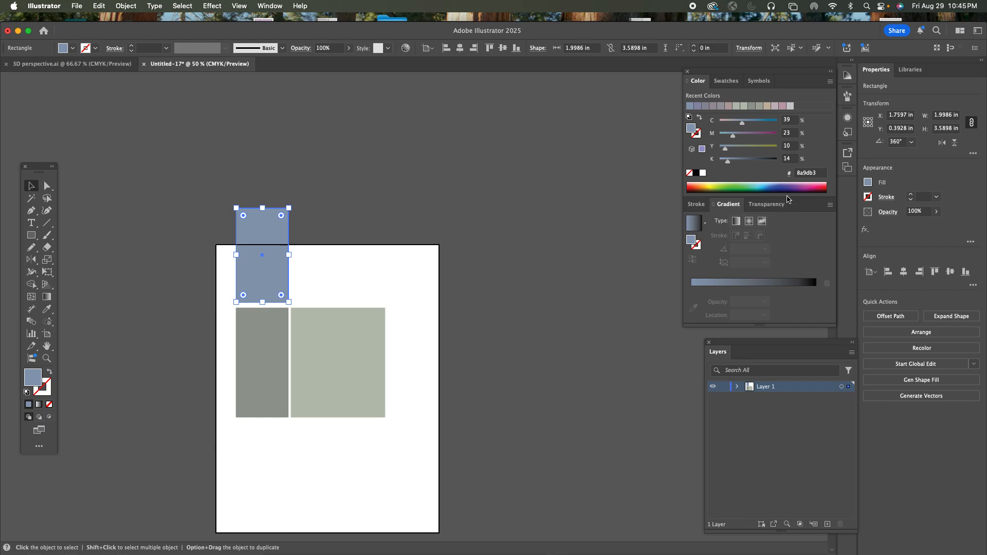
drag(733, 136, 733, 125)
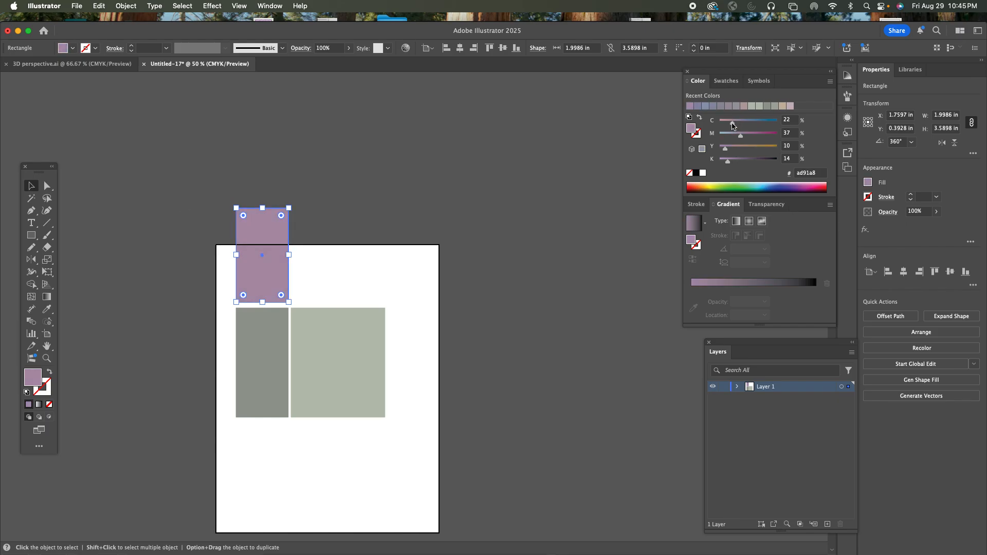
click(735, 136)
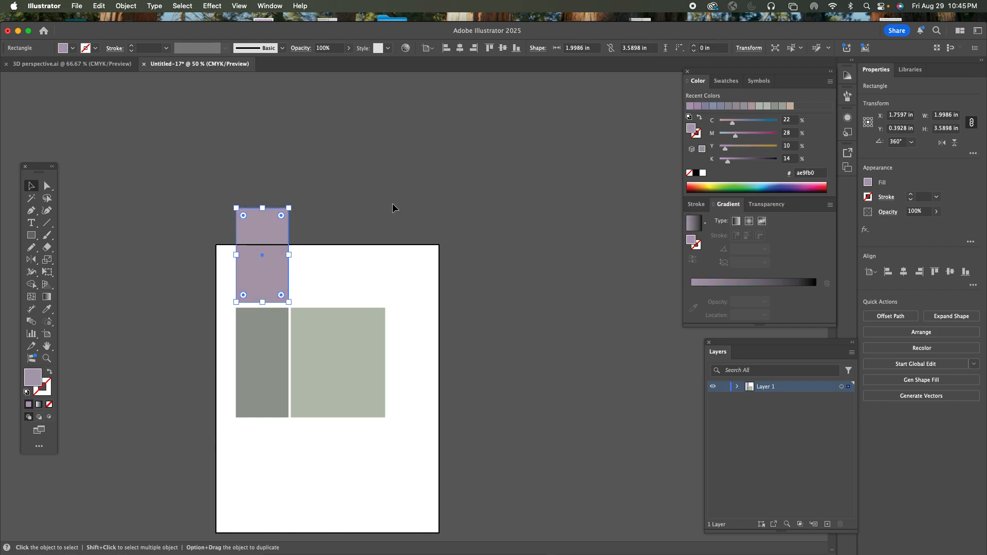
Darken the lower narrow rectangle by setting the black of its fill to 46%.
click(273, 342)
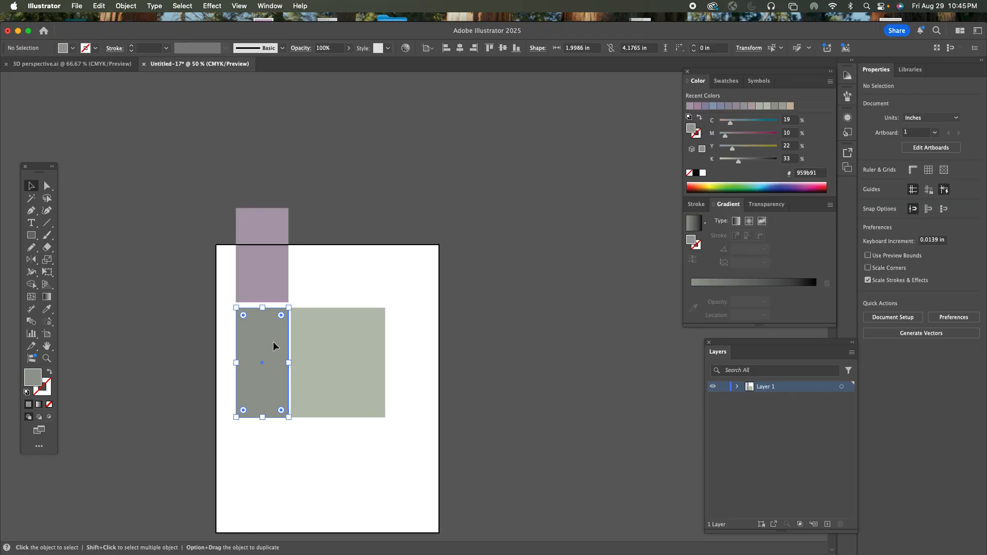
click(746, 160)
click(528, 271)
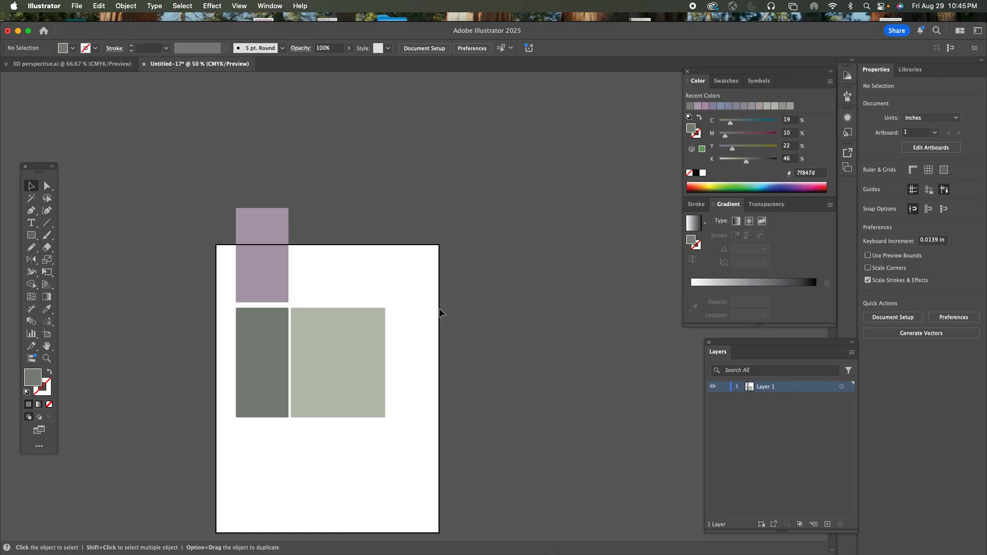
Draw a small window rectangle about 0.3 in by 0.72 in near the upper-left corner of the dark narrow rectangle.
click(31, 235)
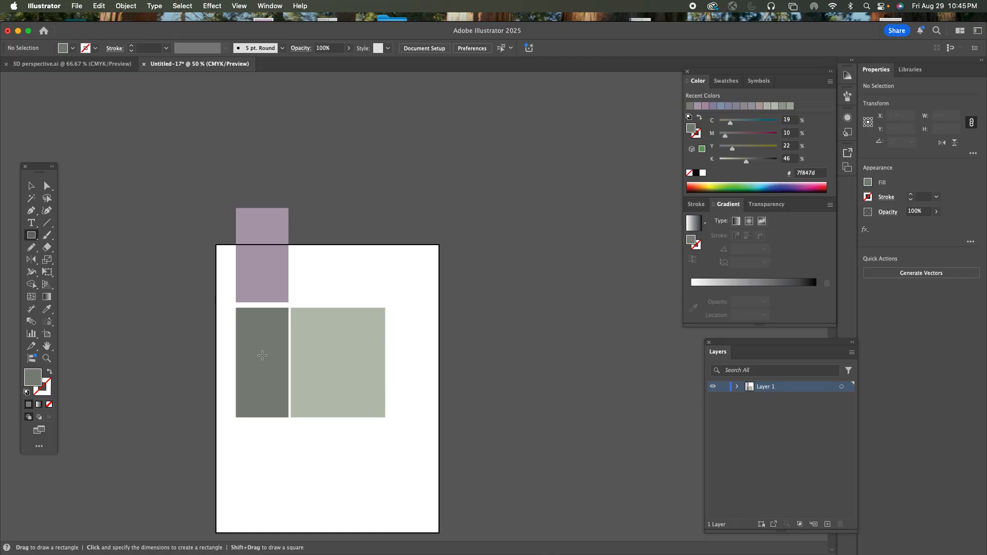
key(z)
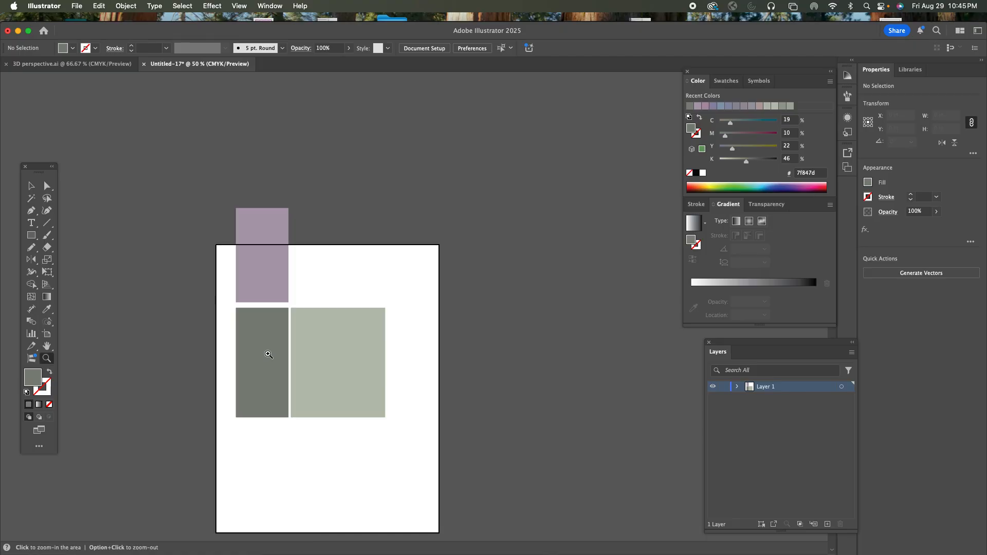
click(272, 328)
click(419, 311)
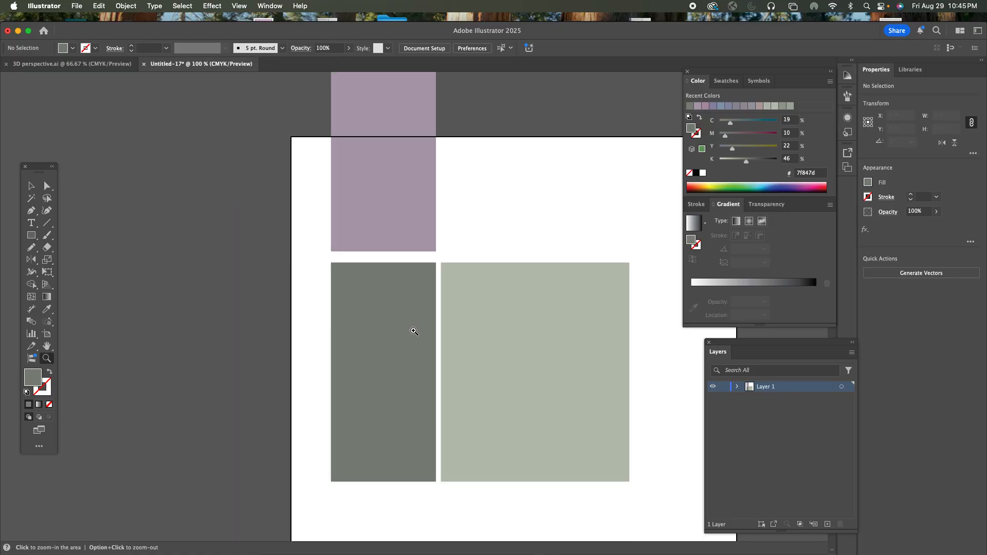
click(32, 235)
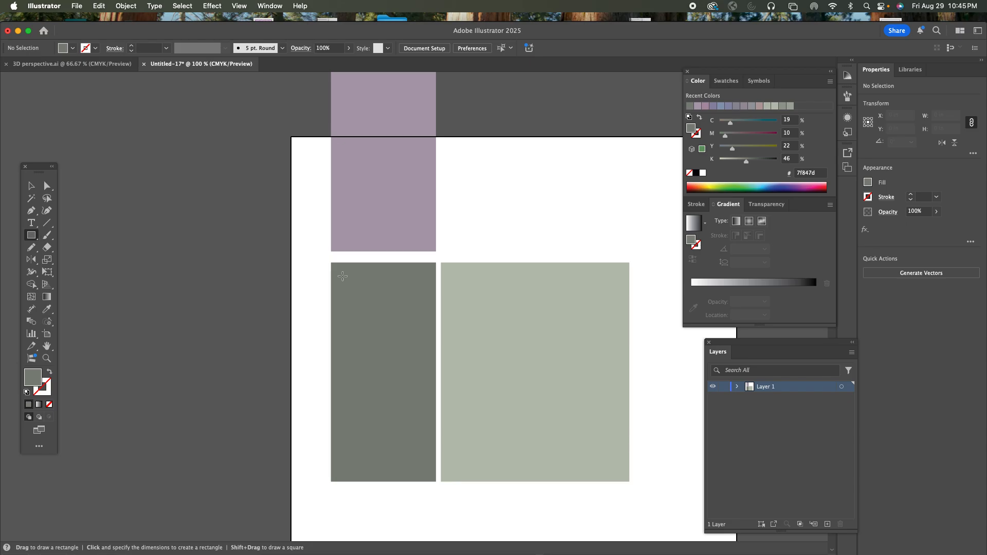
drag(343, 276, 359, 313)
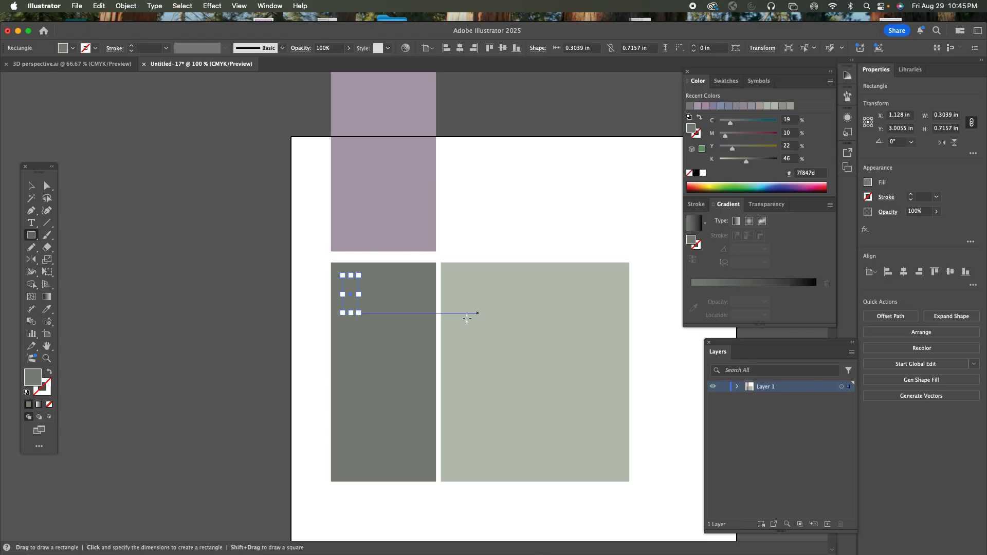
Set the window's fill to a dark navy with C 66, M 48, Y 7, K 86.
click(768, 160)
drag(755, 122, 758, 124)
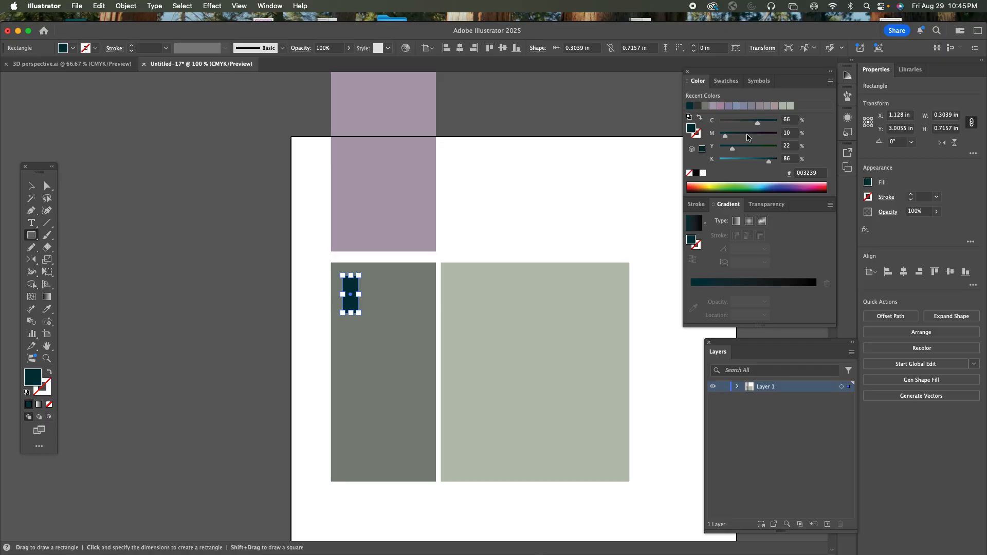
click(748, 135)
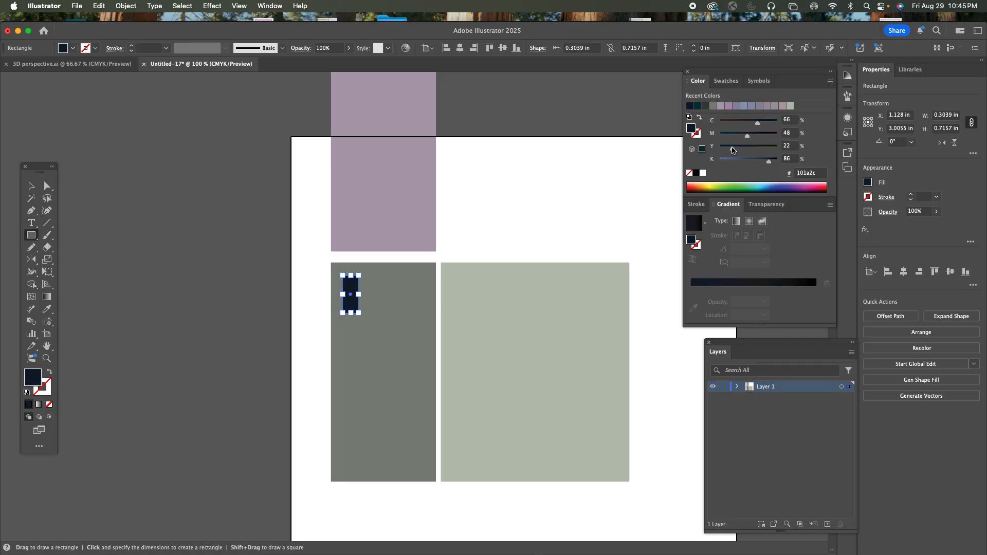
drag(732, 150, 724, 149)
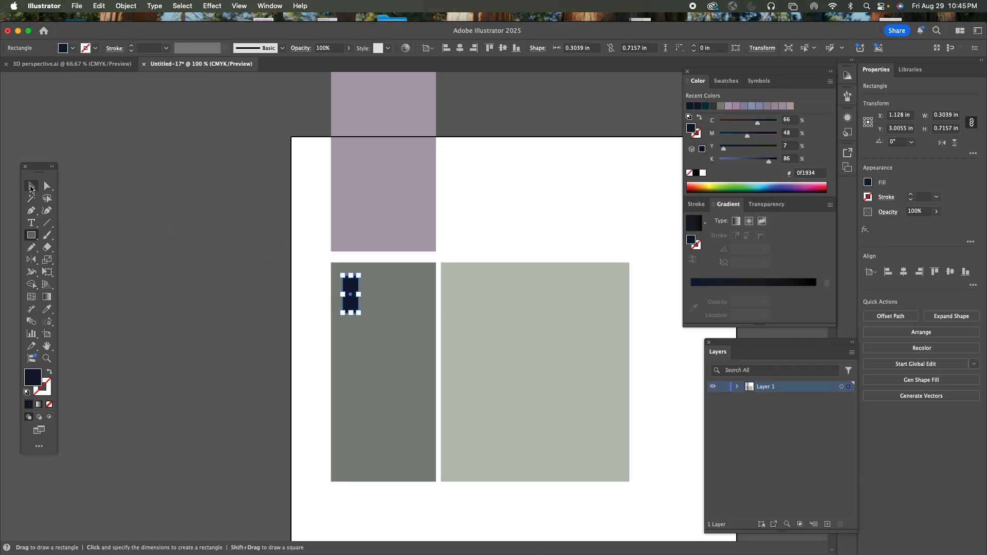
Copy the navy window to the dark rectangle's upper-right corner and to both upper corners of the light green rectangle.
click(31, 187)
click(147, 227)
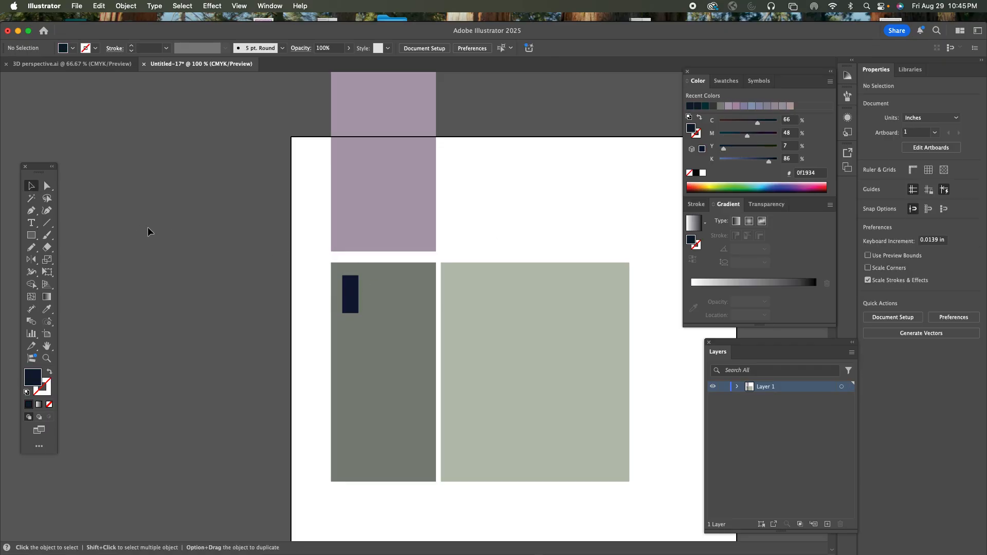
click(353, 307)
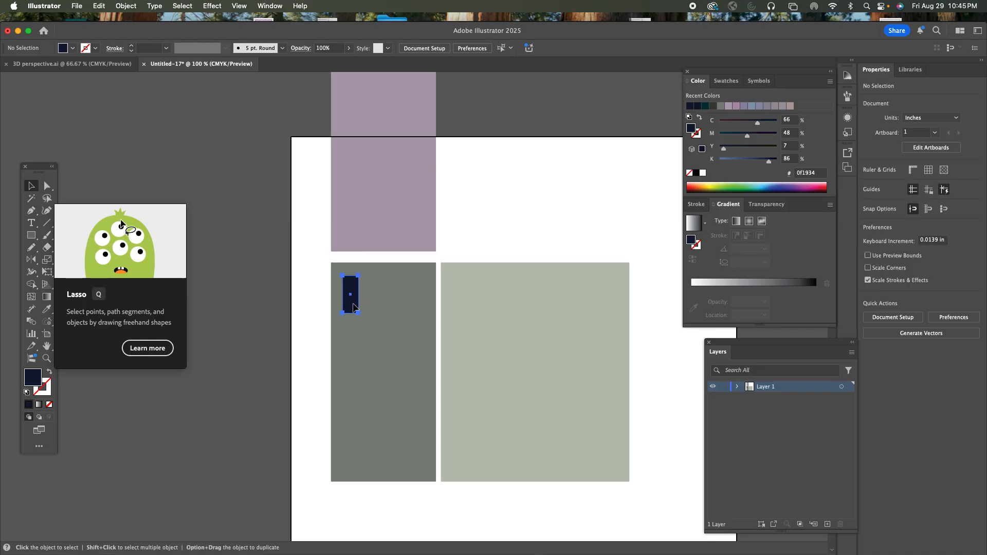
mouse_move(353, 307)
mouse_down()
mouse_move(630, 309)
mouse_move(615, 309)
mouse_up()
click(513, 236)
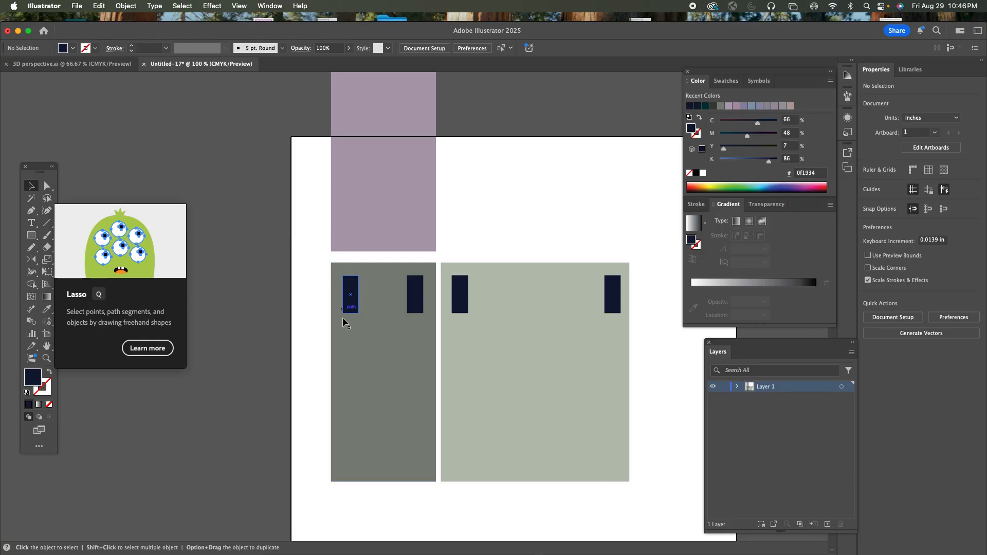
Blend the two windows on the dark narrow rectangle through their matching lower-right corners.
click(35, 286)
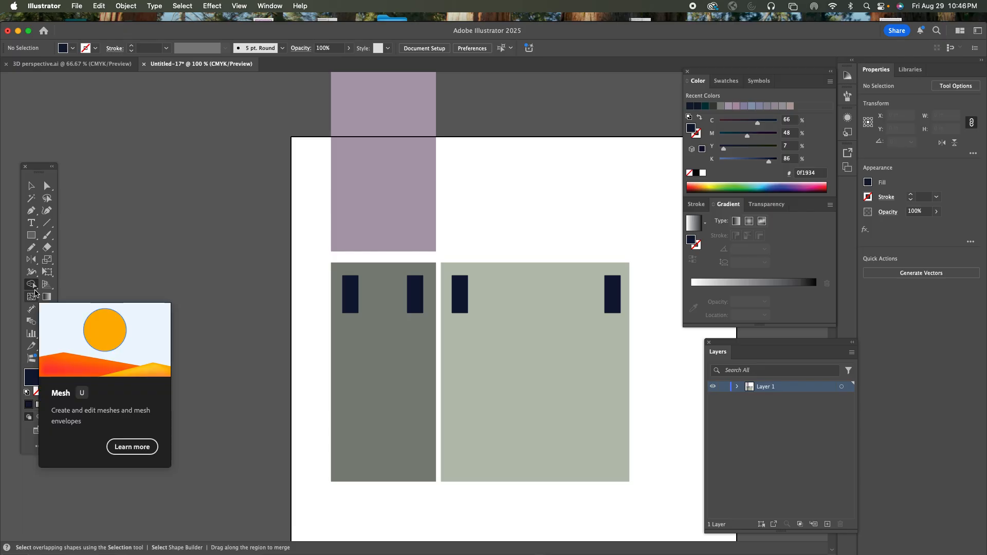
click(34, 324)
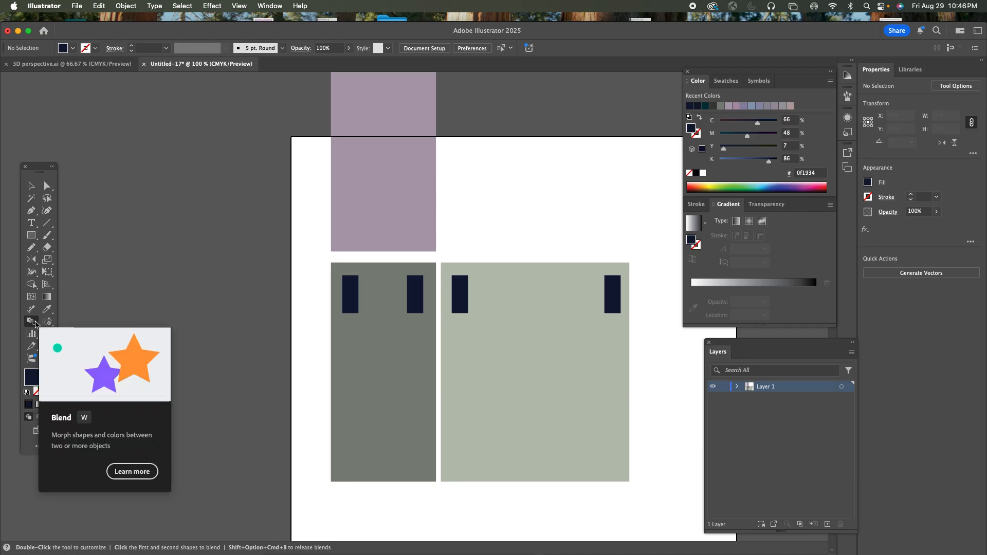
click(358, 314)
click(423, 313)
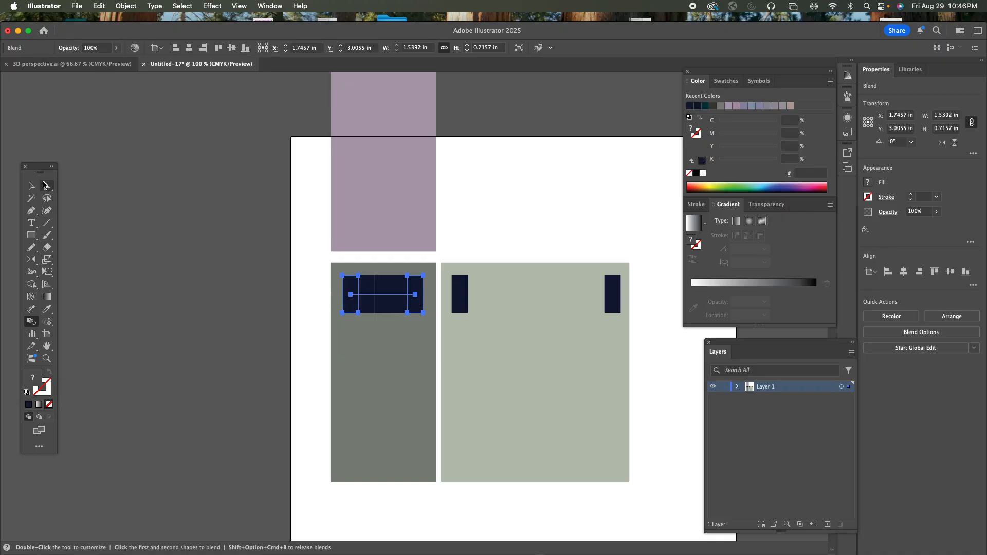
Try recoloring the right end window of the blend with the light green rectangle's fill, and undo the recoloring.
click(45, 185)
click(169, 233)
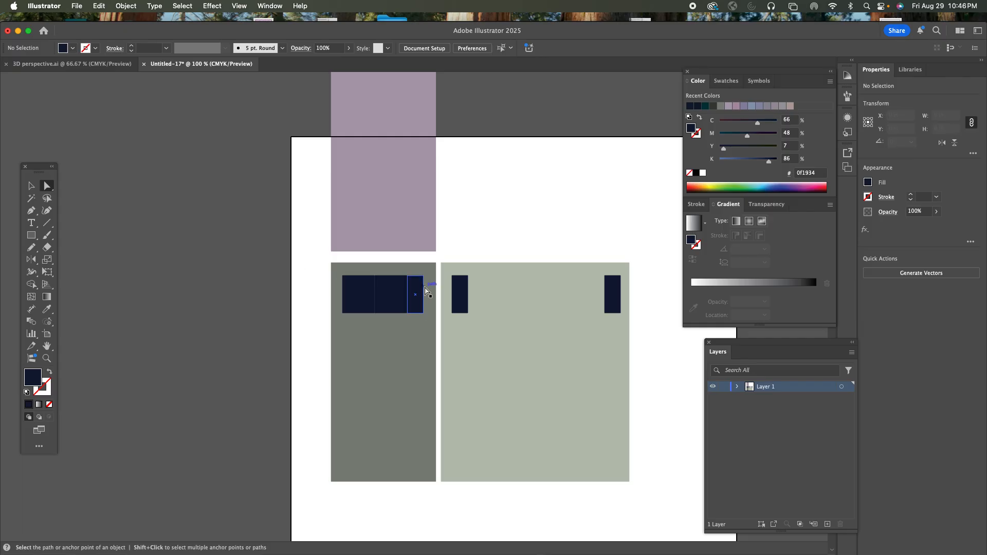
click(418, 292)
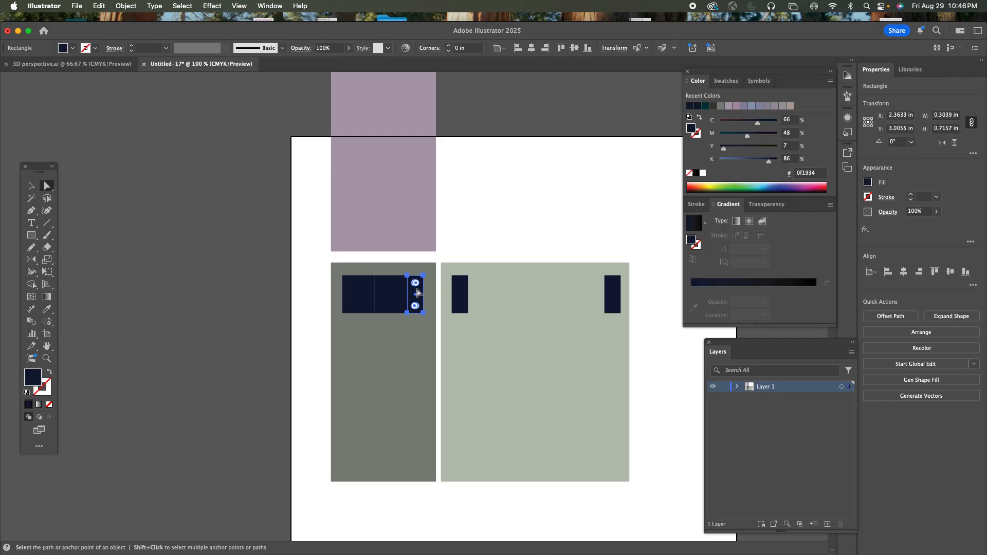
key(i)
click(502, 335)
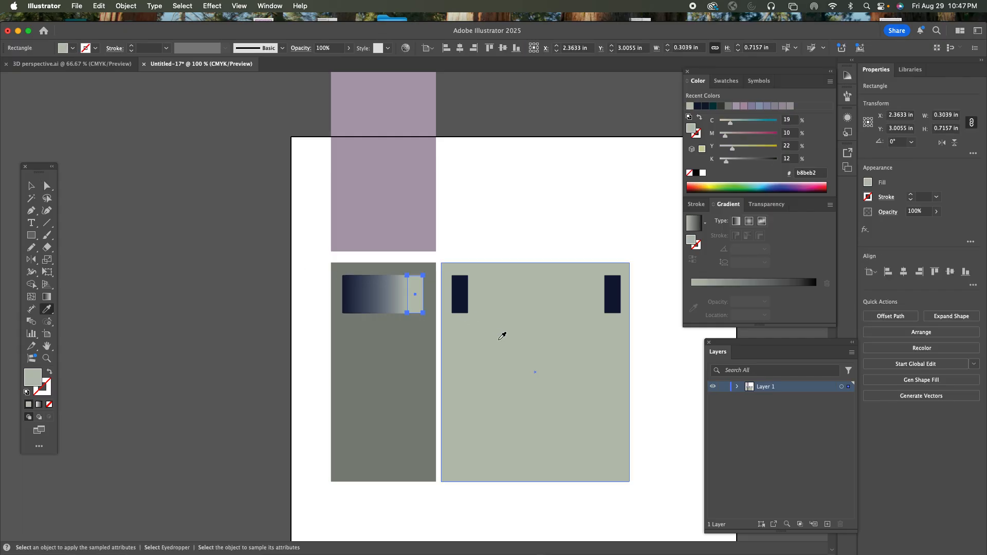
click(46, 186)
click(148, 207)
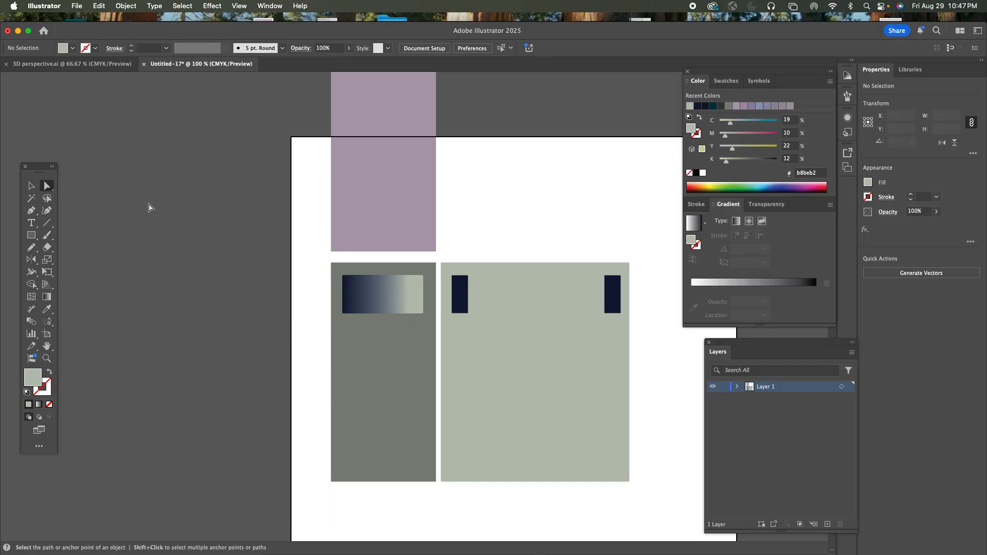
key(super+z)
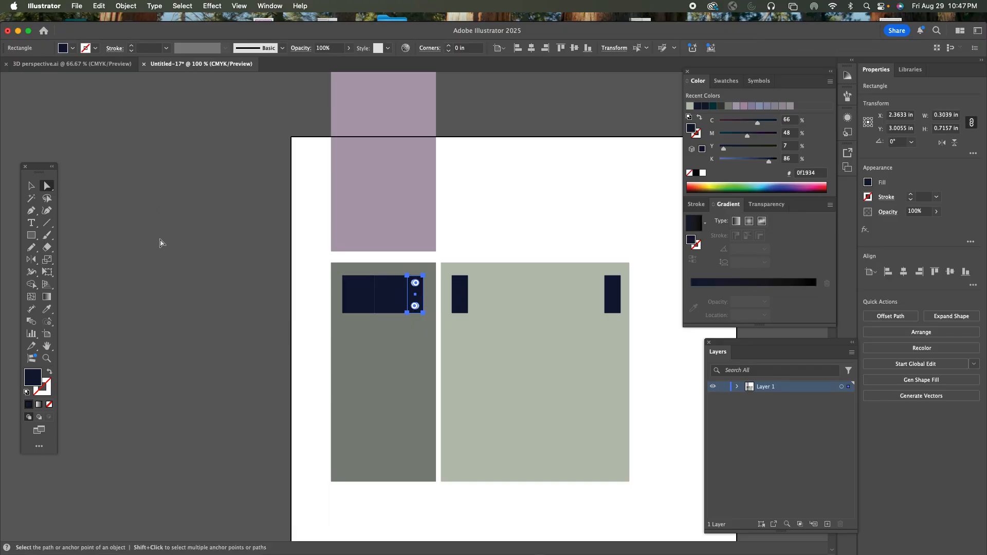
Set the spacing of the dark rectangle's window blend to Specified Steps with a value of 2.
click(32, 185)
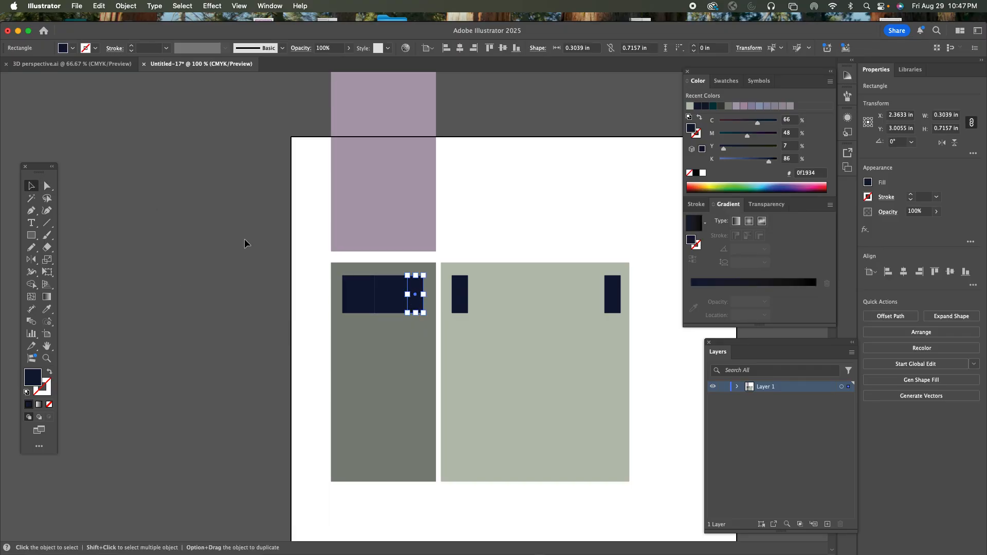
click(377, 296)
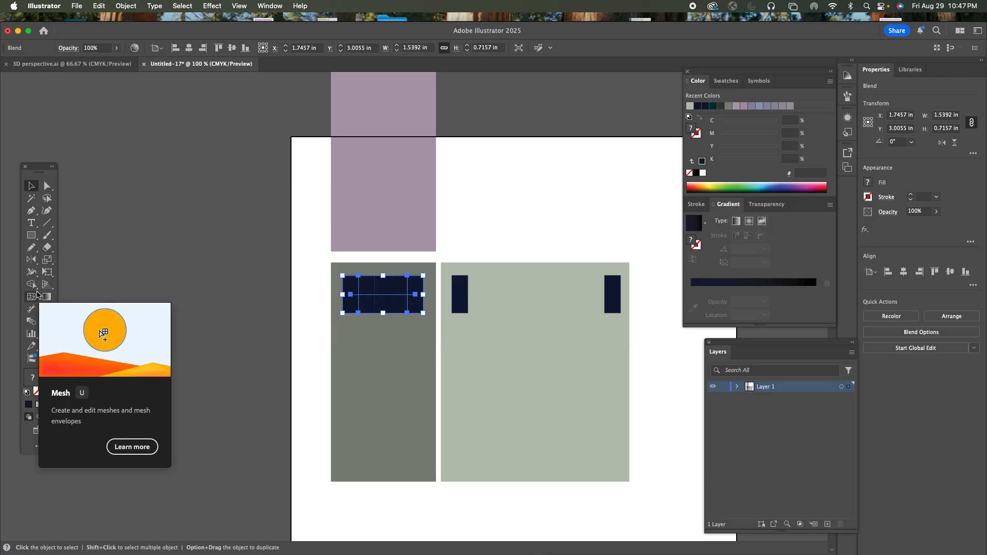
double_click(31, 322)
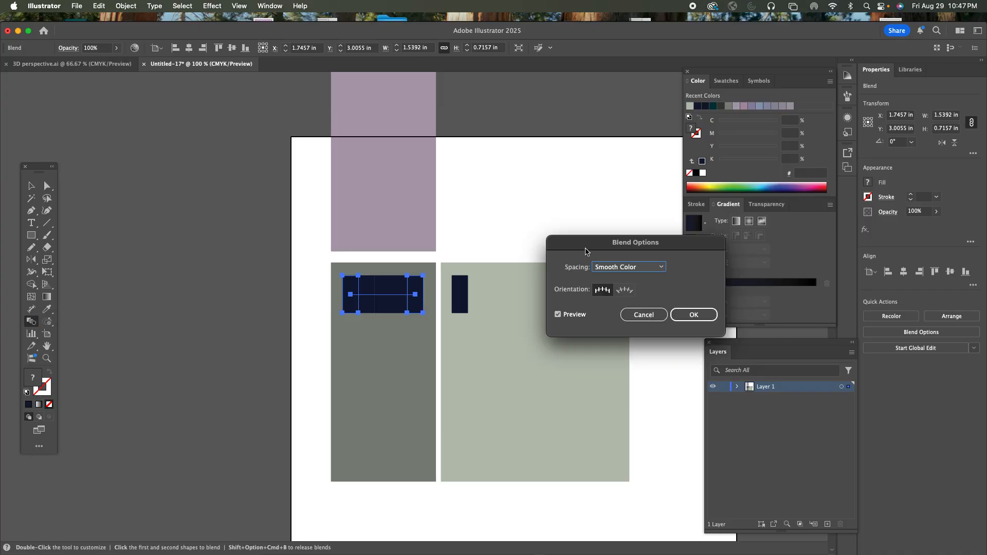
drag(592, 246, 166, 185)
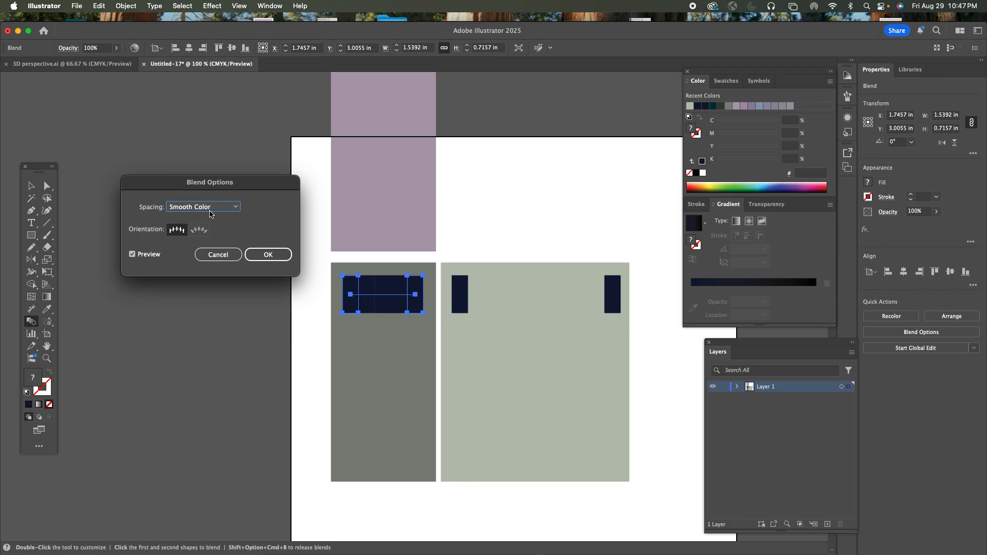
click(210, 206)
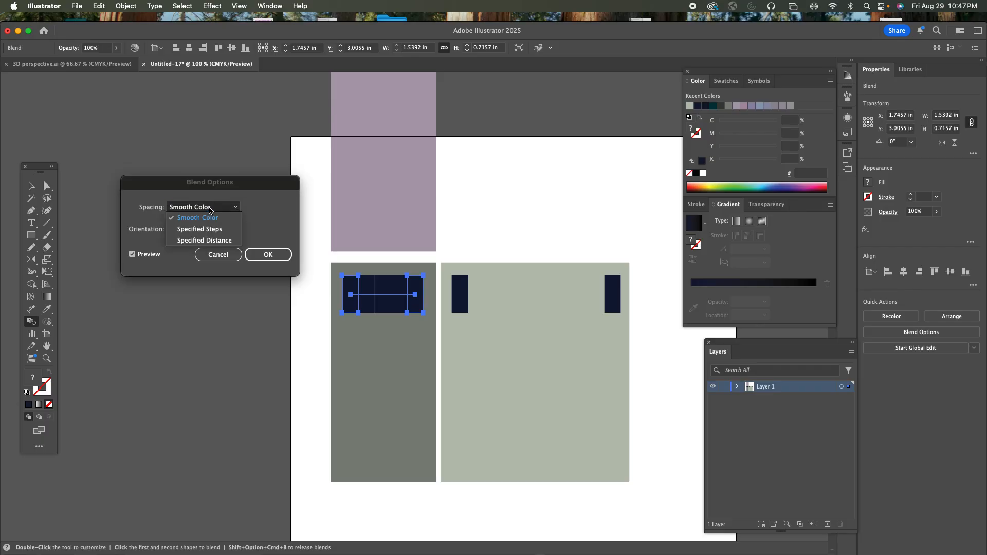
click(208, 222)
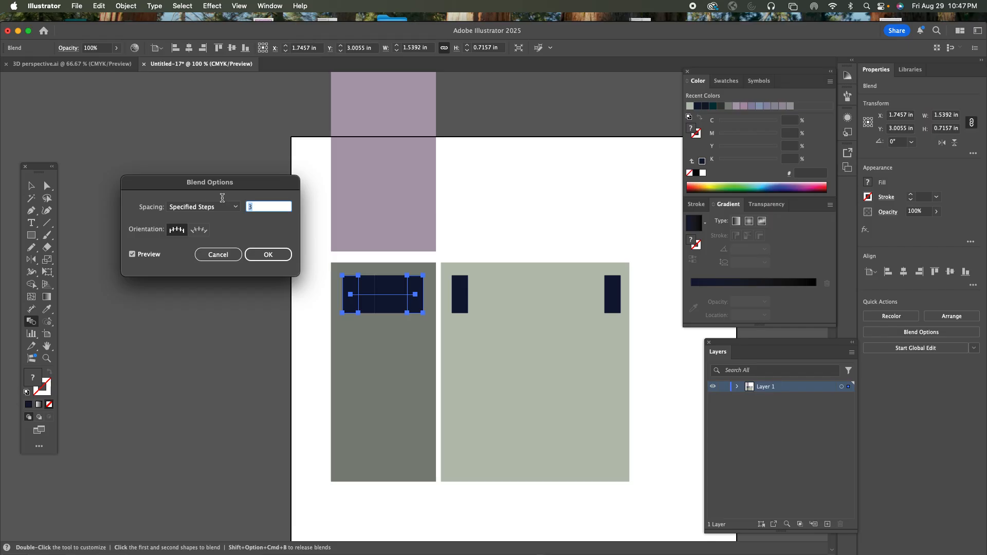
text(2)
click(134, 254)
click(134, 254)
click(135, 254)
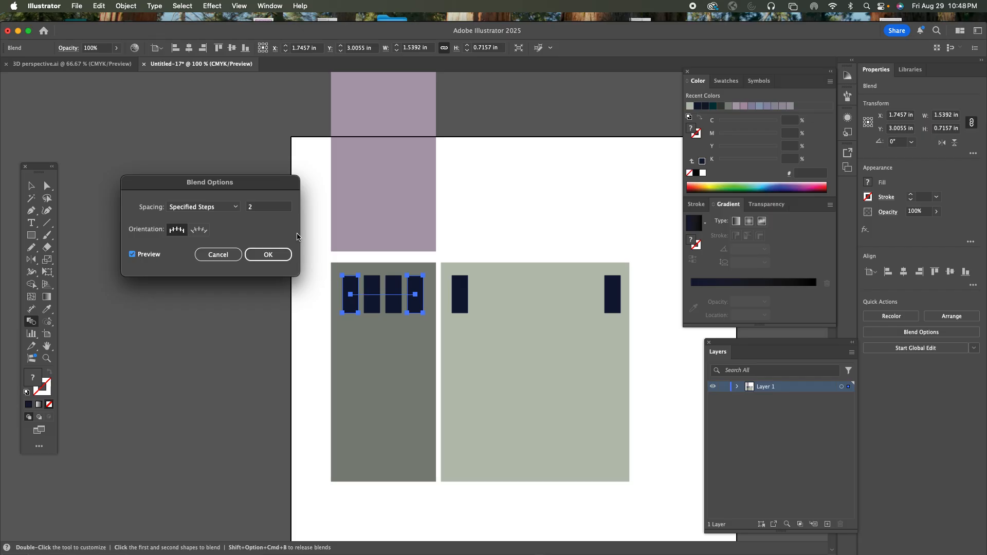
click(263, 254)
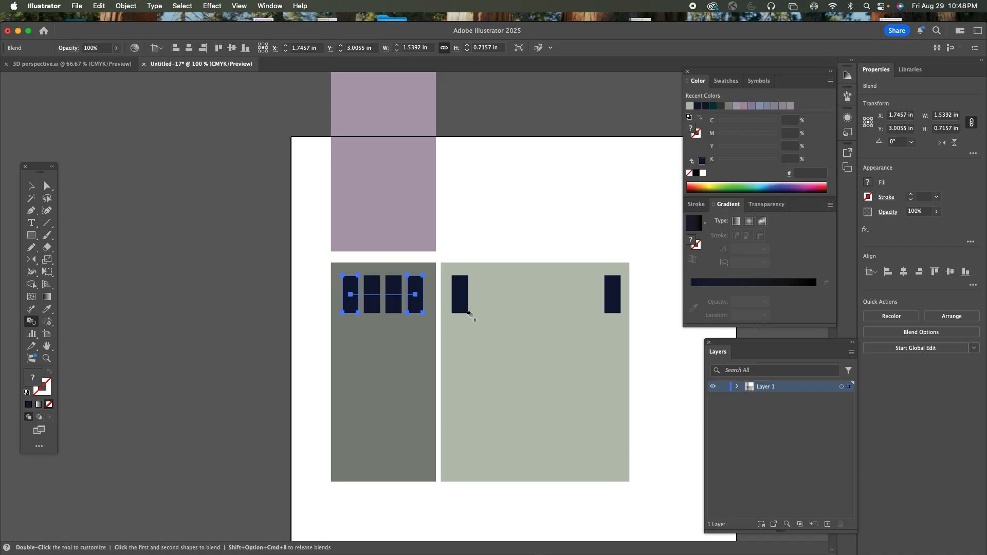
Blend the two windows on the light green rectangle through their matching lower-right corners, undoing any blend made from a wrong point.
key(super+shift+a)
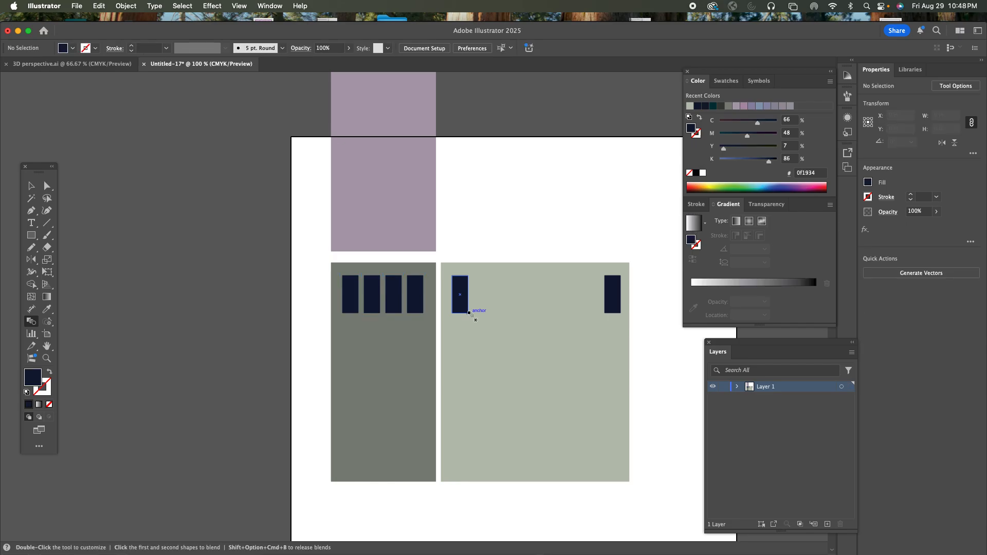
click(469, 313)
click(605, 313)
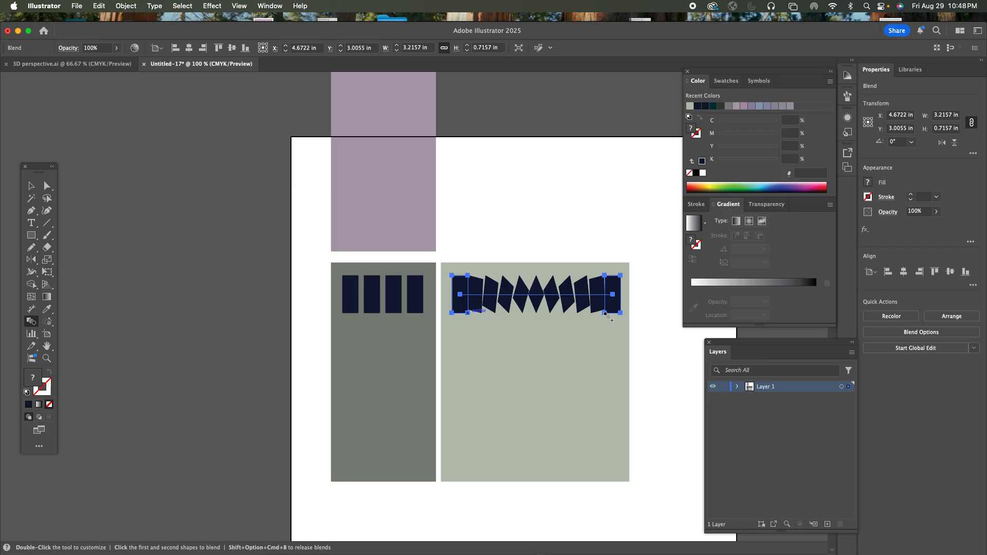
key(super+z)
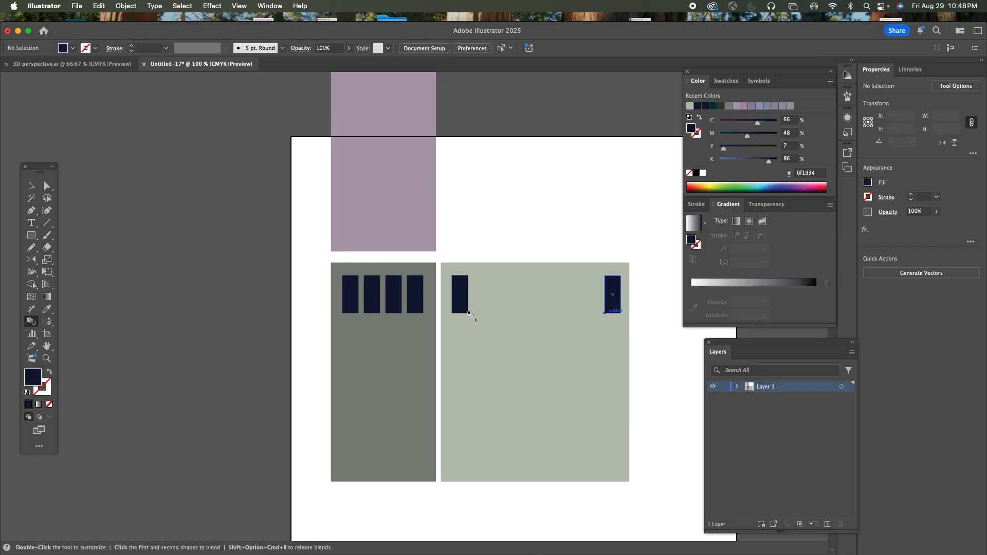
click(623, 313)
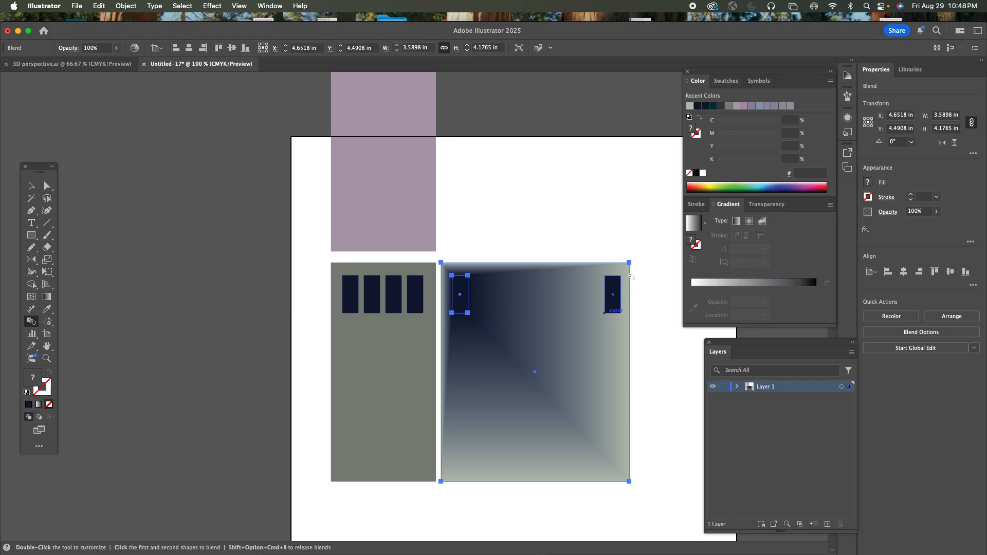
key(super+z)
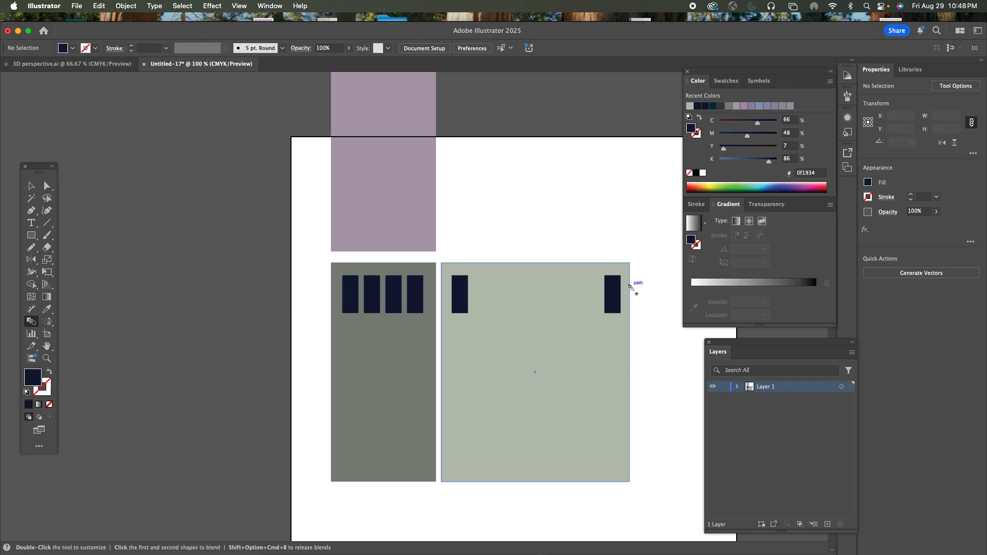
click(621, 313)
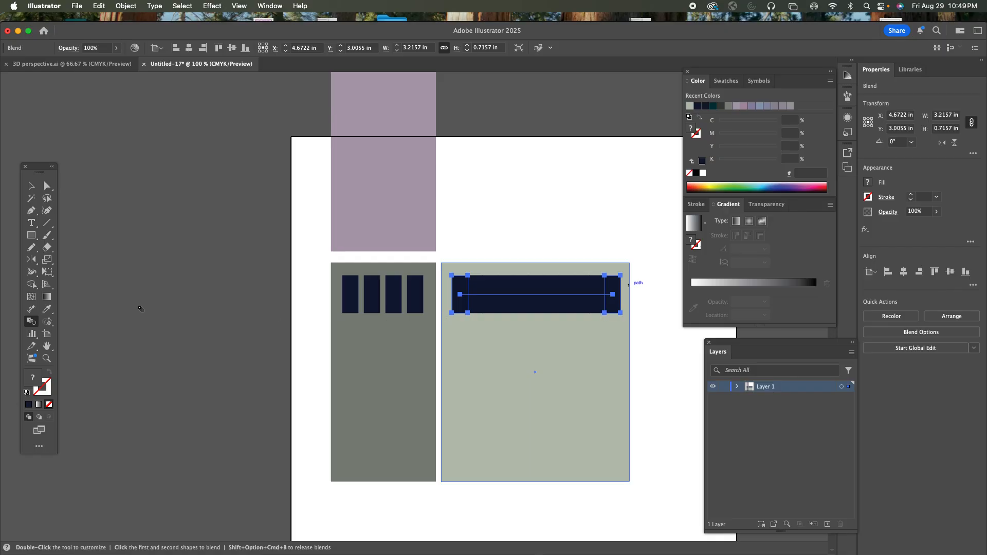
Set the spacing of the light green rectangle's window blend to Specified Steps with a value of 6.
double_click(32, 322)
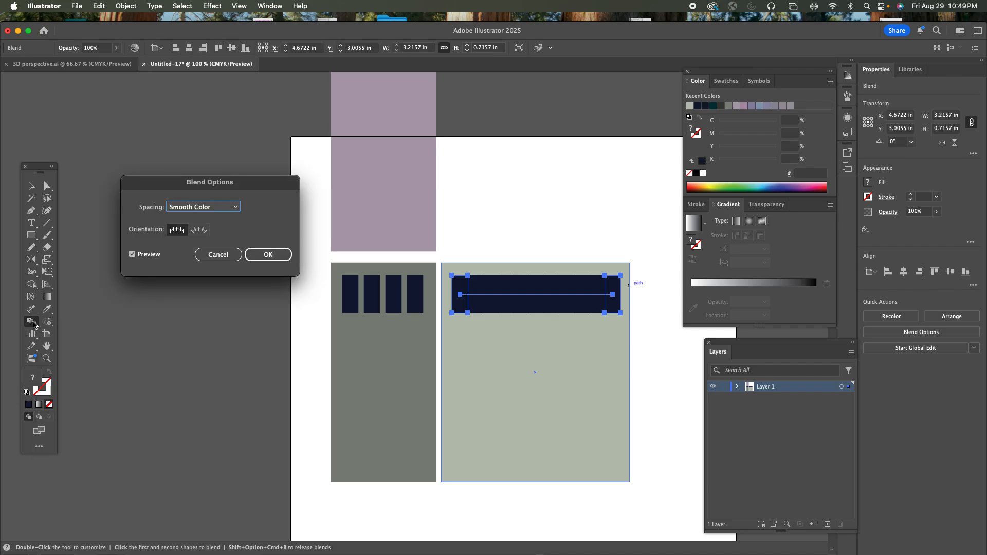
click(190, 208)
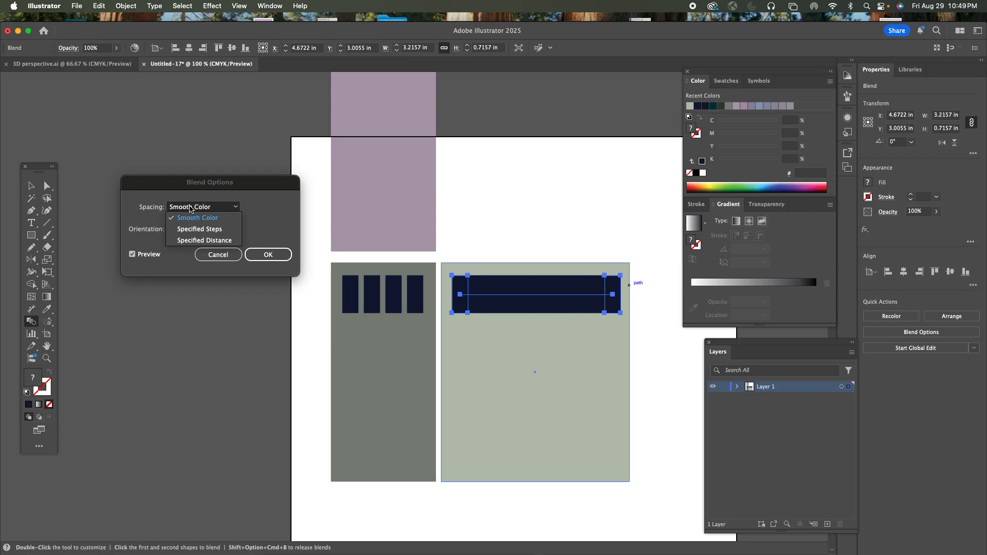
click(194, 228)
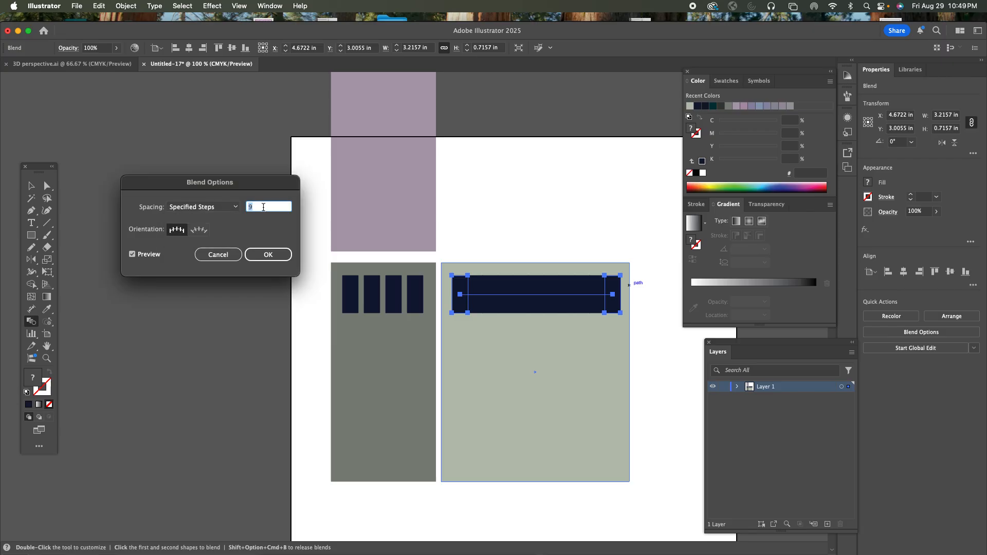
text(7)
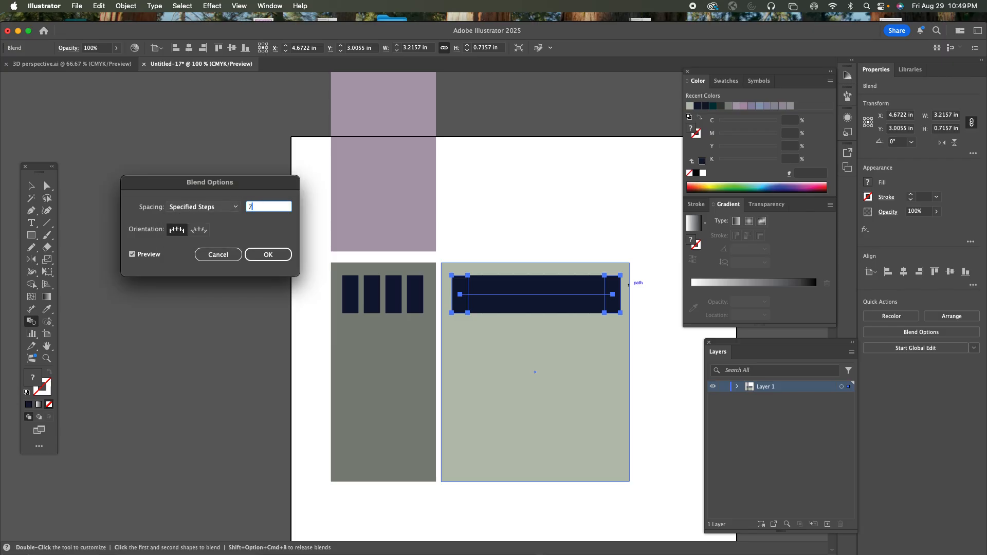
click(133, 255)
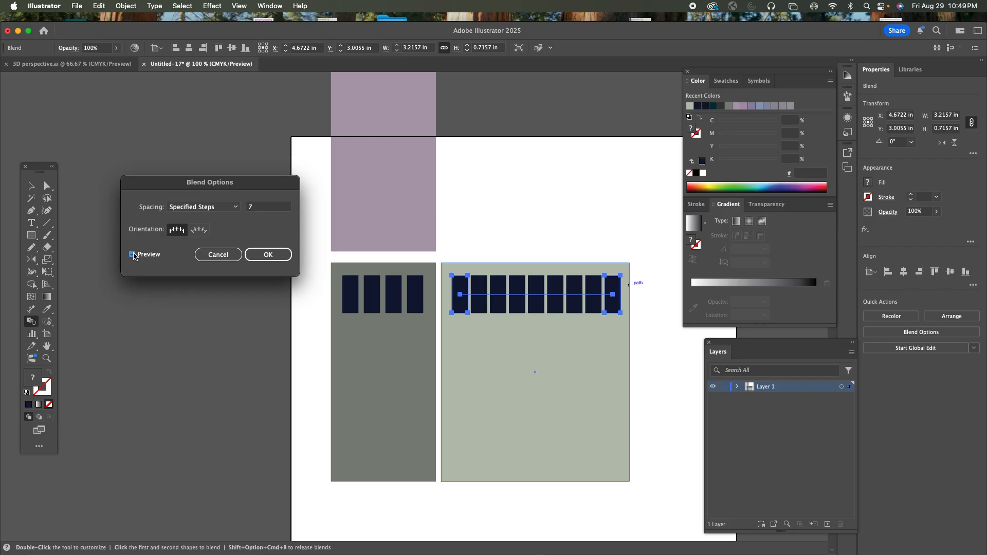
click(248, 206)
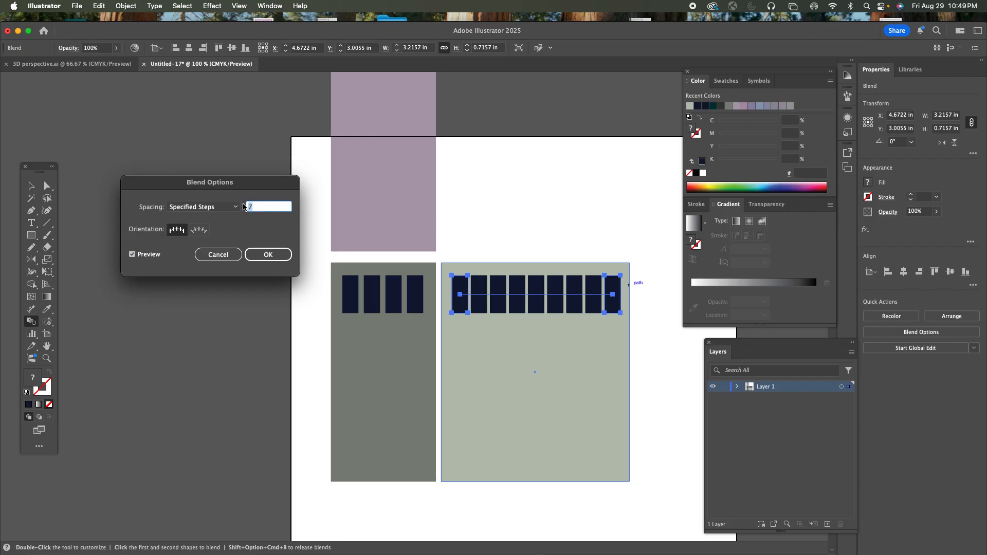
text(6)
click(135, 255)
click(134, 254)
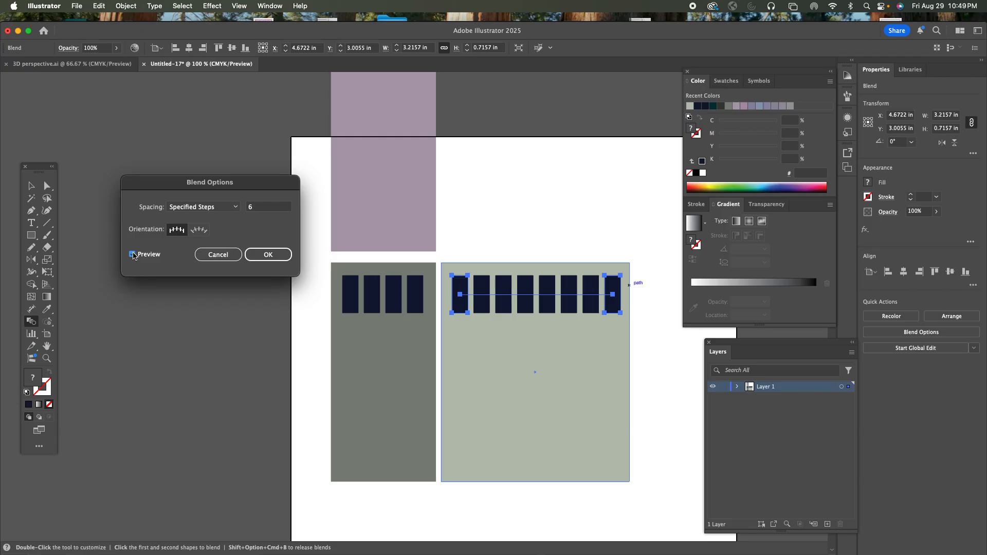
click(286, 255)
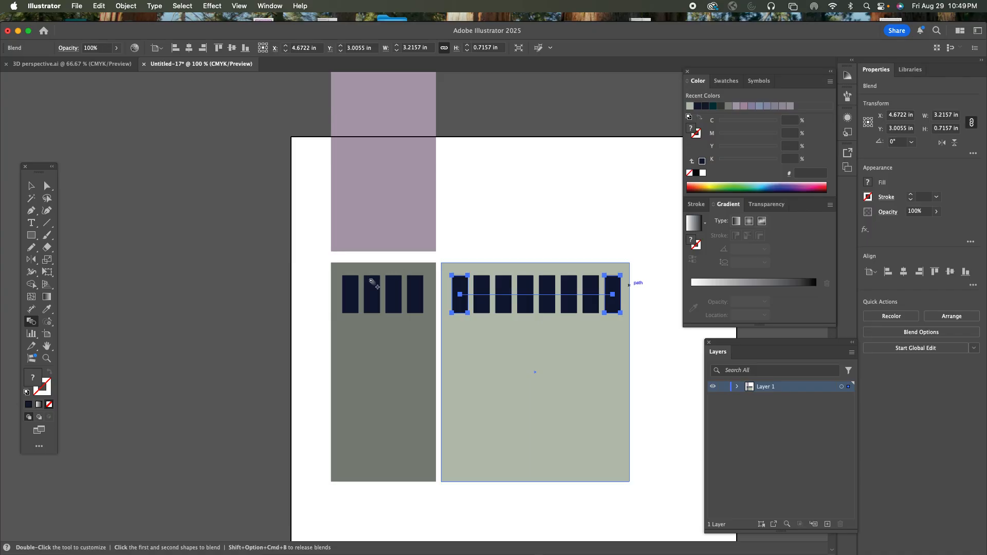
In outline view, try moving the right end anchor of the dark rectangle's window blend spine upward, and undo the move.
click(28, 187)
click(172, 239)
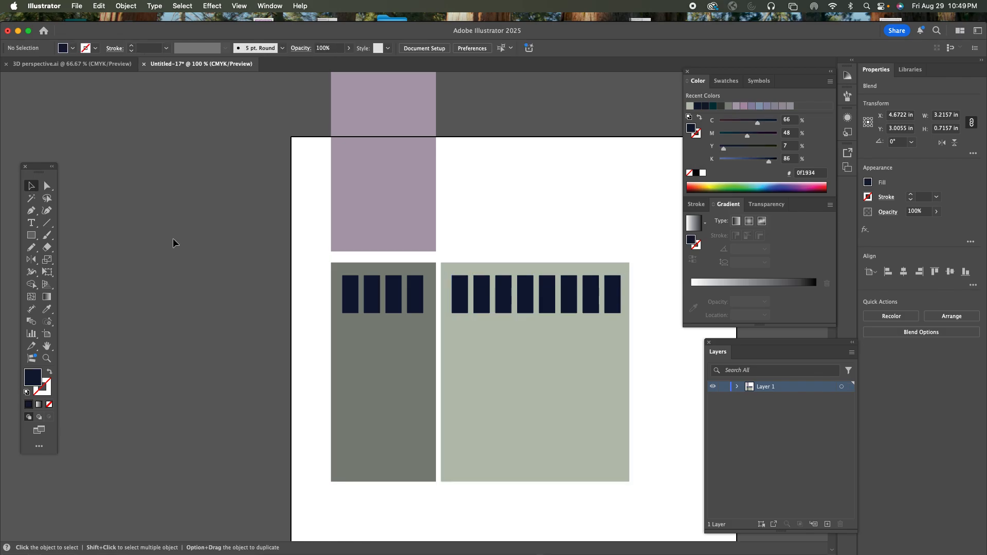
click(354, 299)
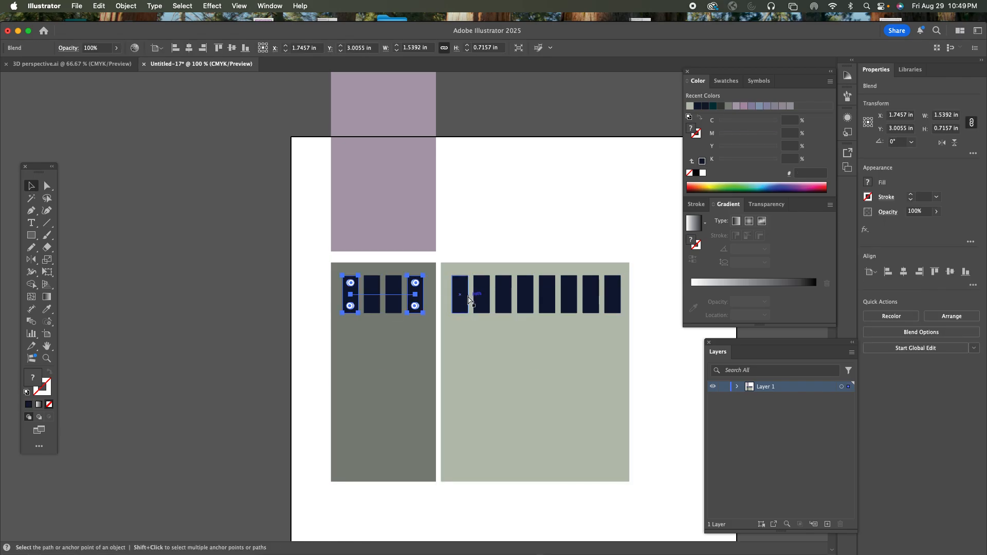
key(super+y)
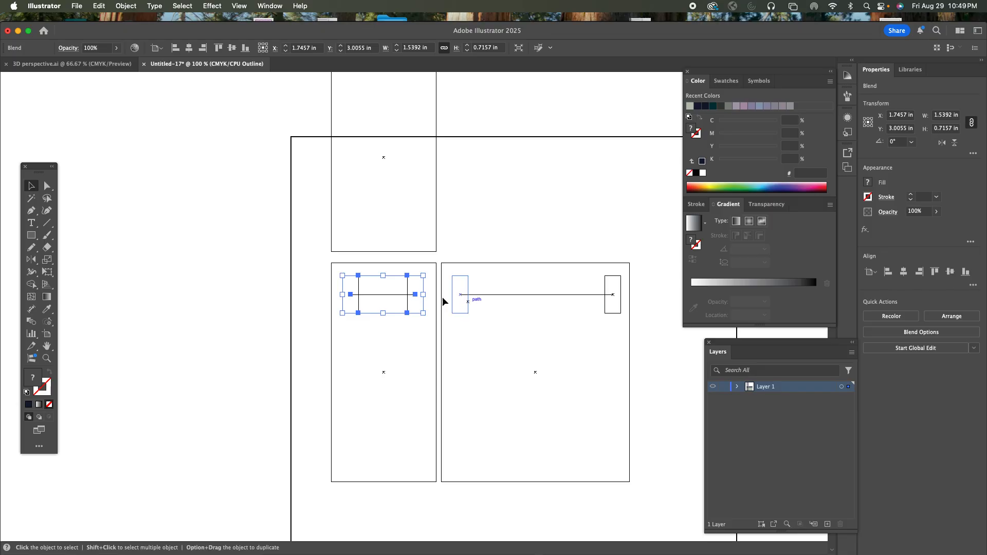
click(47, 185)
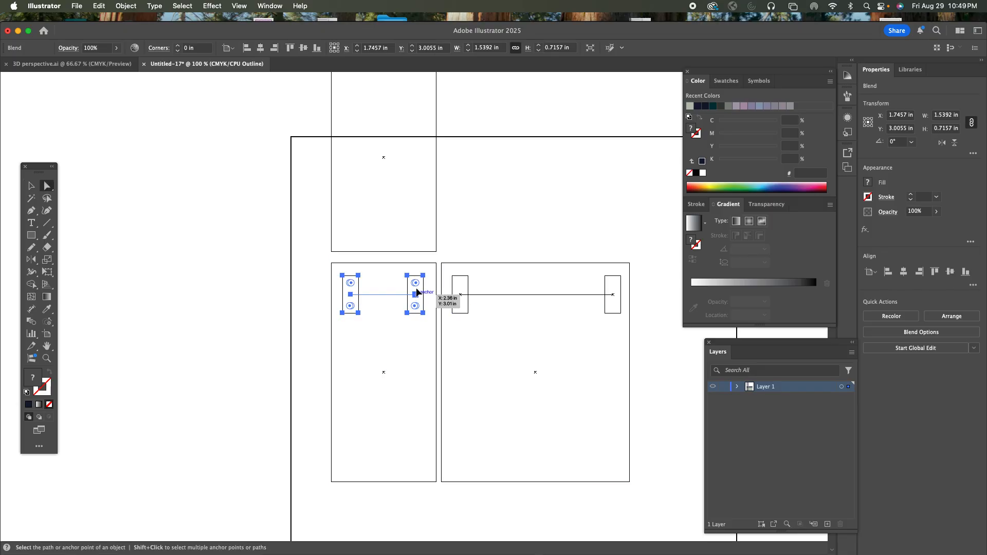
drag(416, 292, 409, 242)
key(super+z)
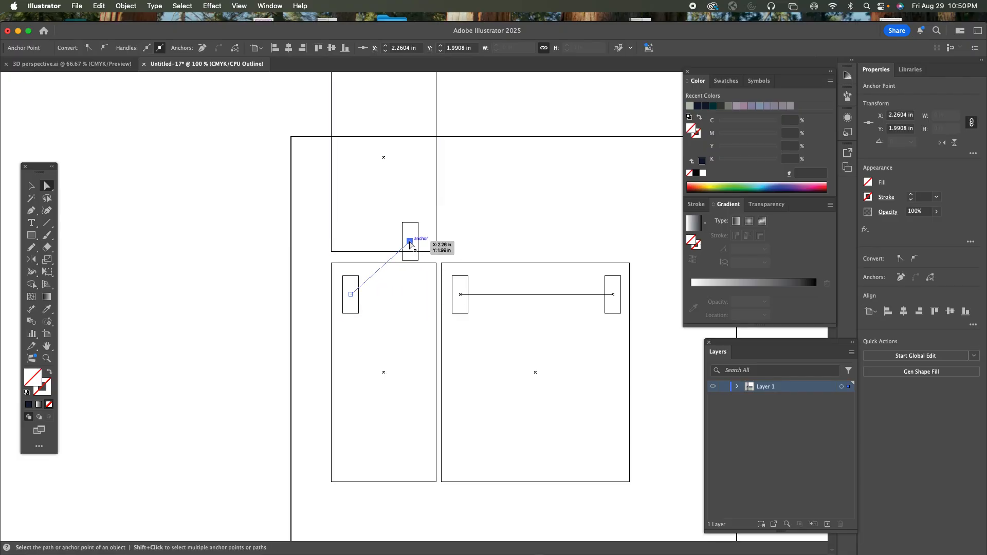
key(super+z)
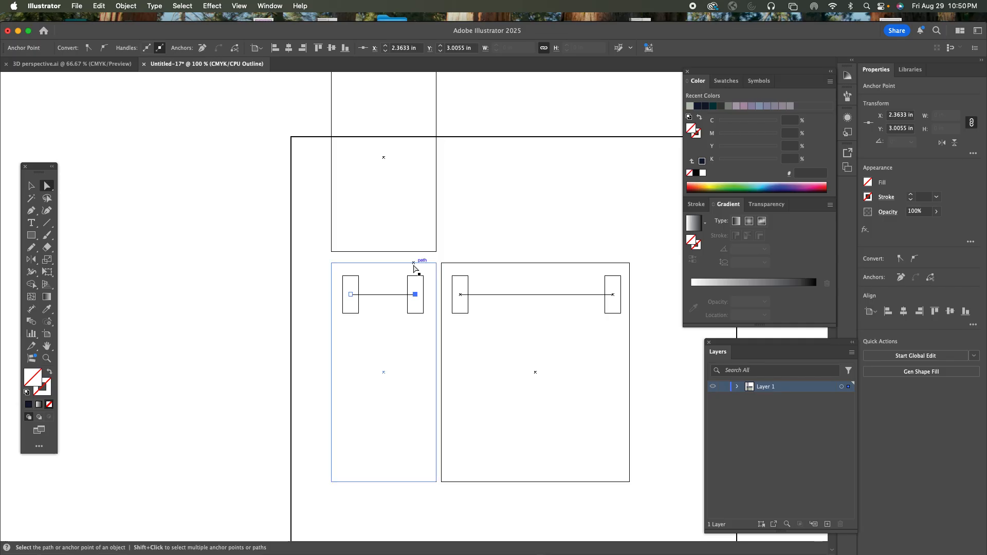
Try bending the dark rectangle's blend spine by converting its right end anchor to a curve, raising it and adjusting its handle.
click(32, 213)
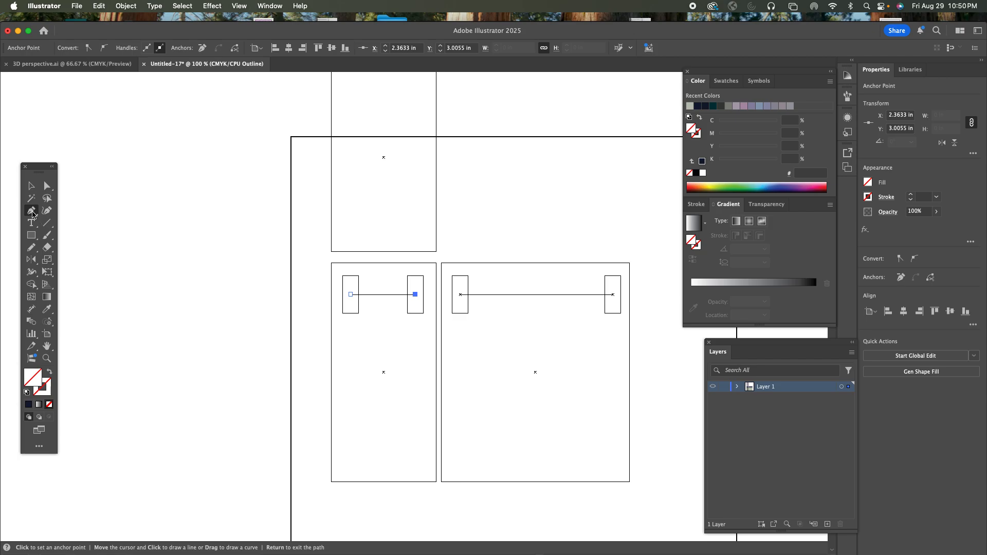
click(37, 216)
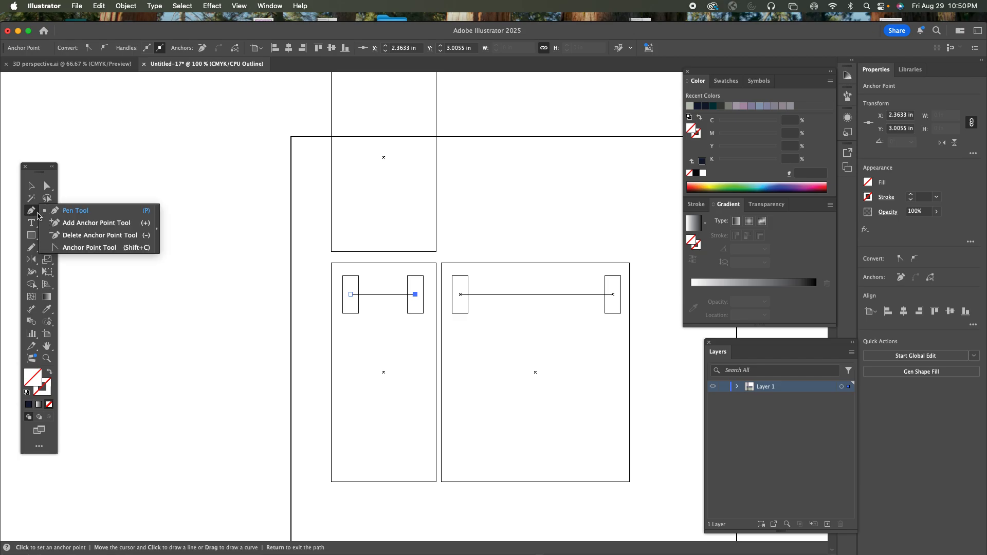
click(86, 249)
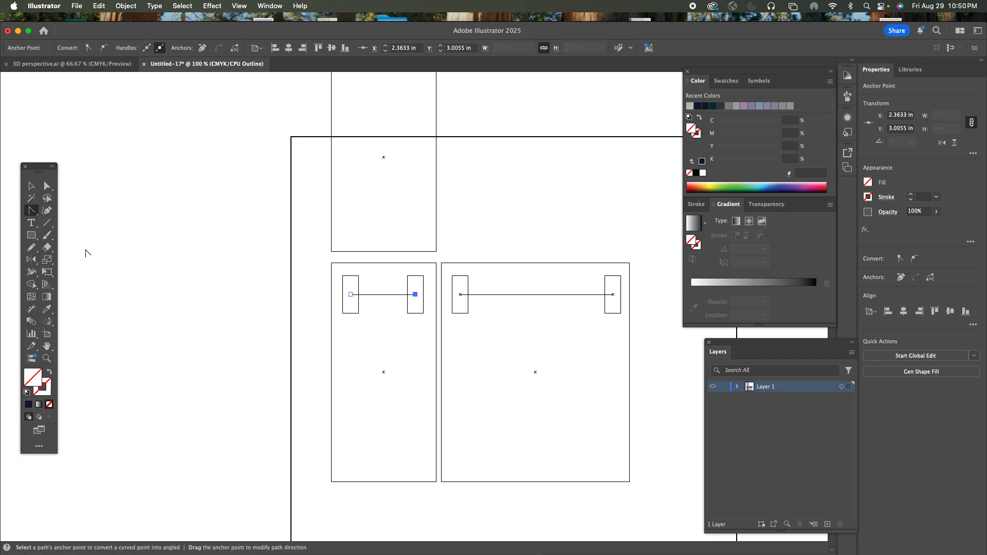
drag(416, 295, 383, 337)
key(a)
drag(416, 297, 418, 239)
drag(386, 288, 406, 294)
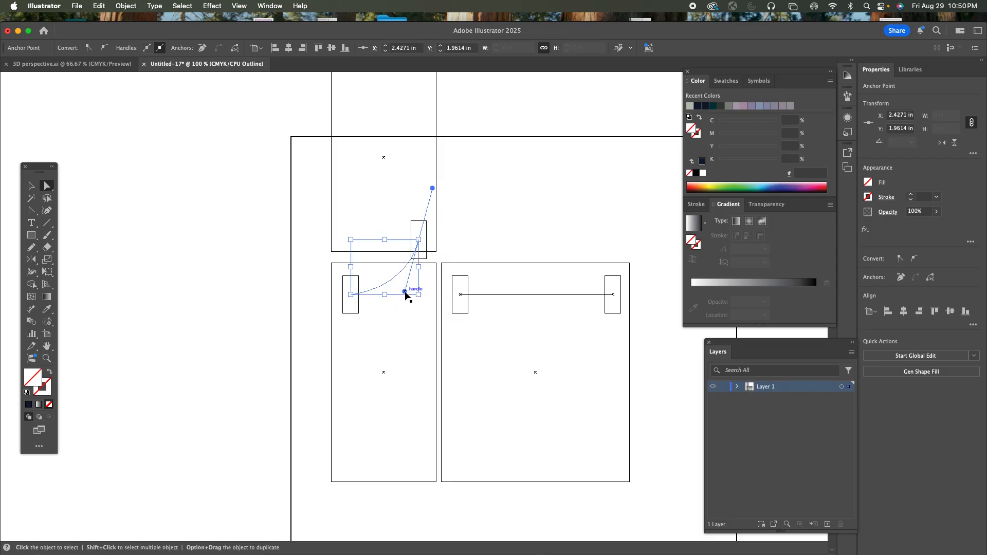
Return from outline view to the preview and undo the curve edits on the dark rectangle's blend spine.
key(super+y)
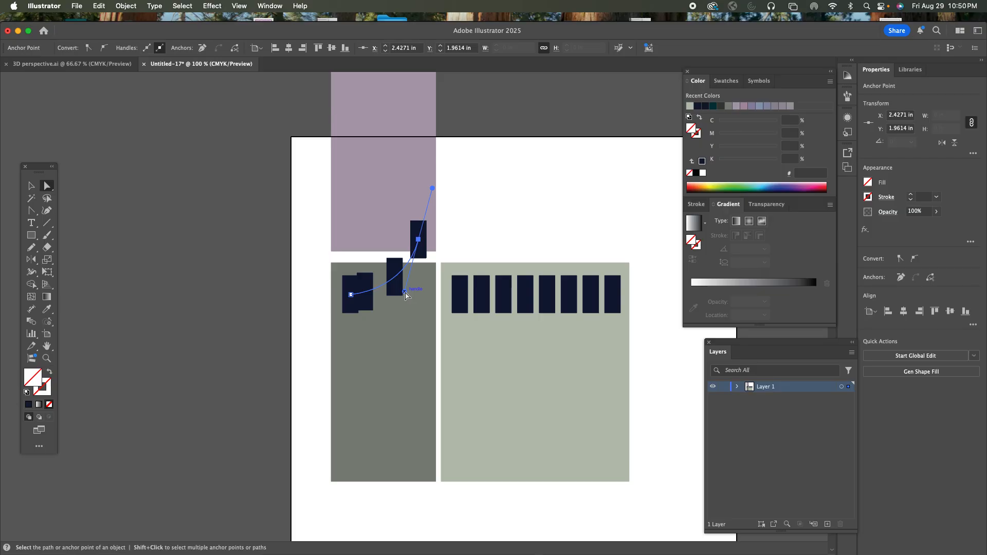
key(super)
key(super+z)
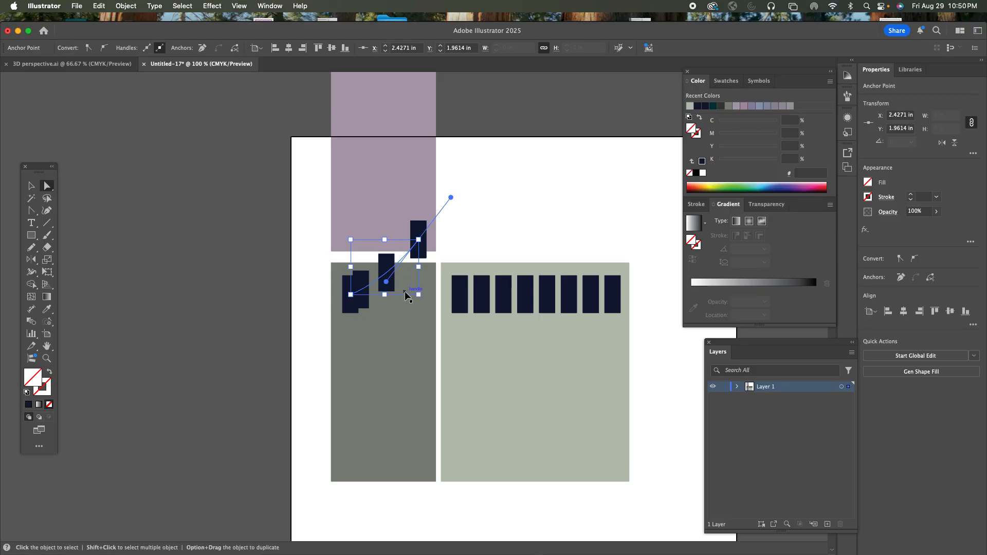
key(super+z)
key(super+z)
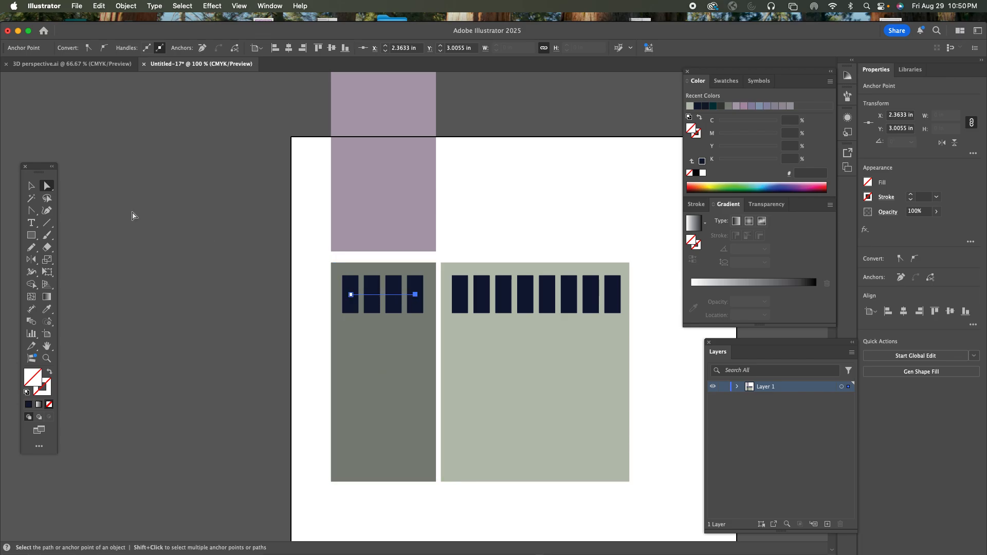
Expand the dark rectangle's window blend with Object and Fill enabled, and check the separate window shapes in outline view.
click(38, 189)
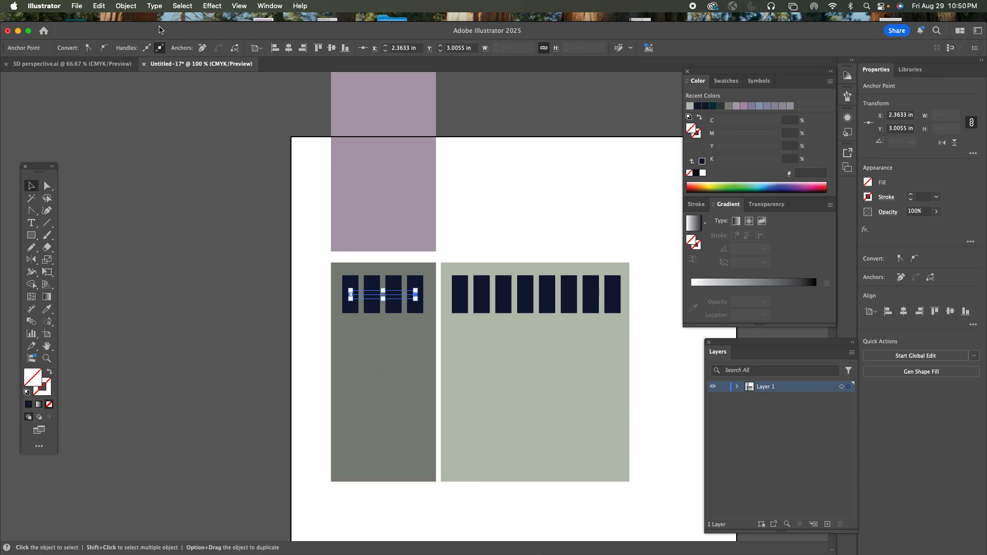
click(124, 5)
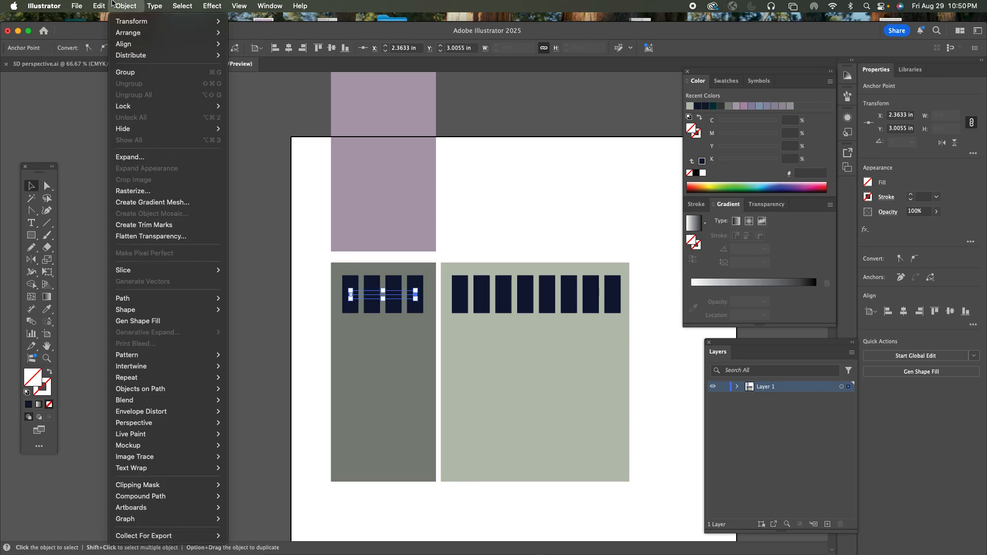
click(142, 157)
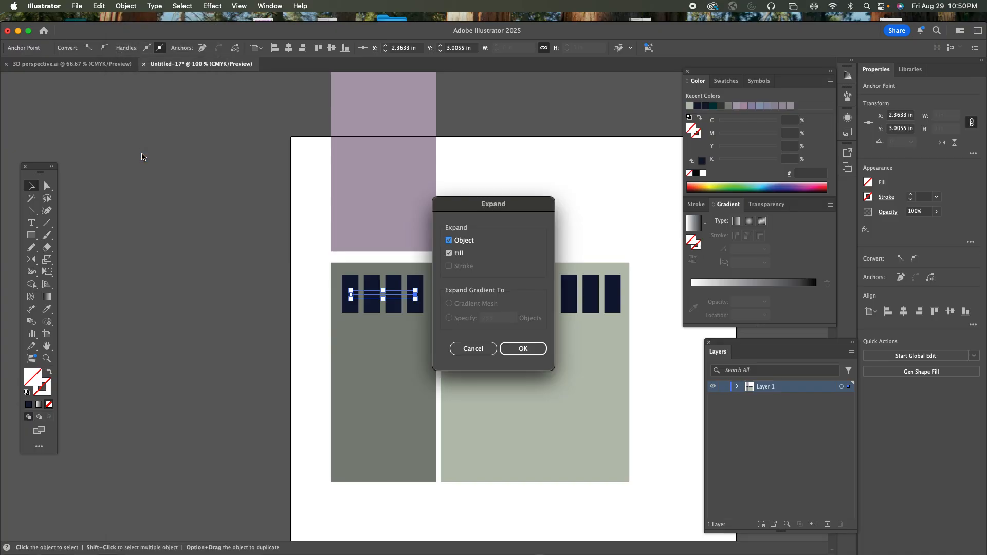
click(522, 348)
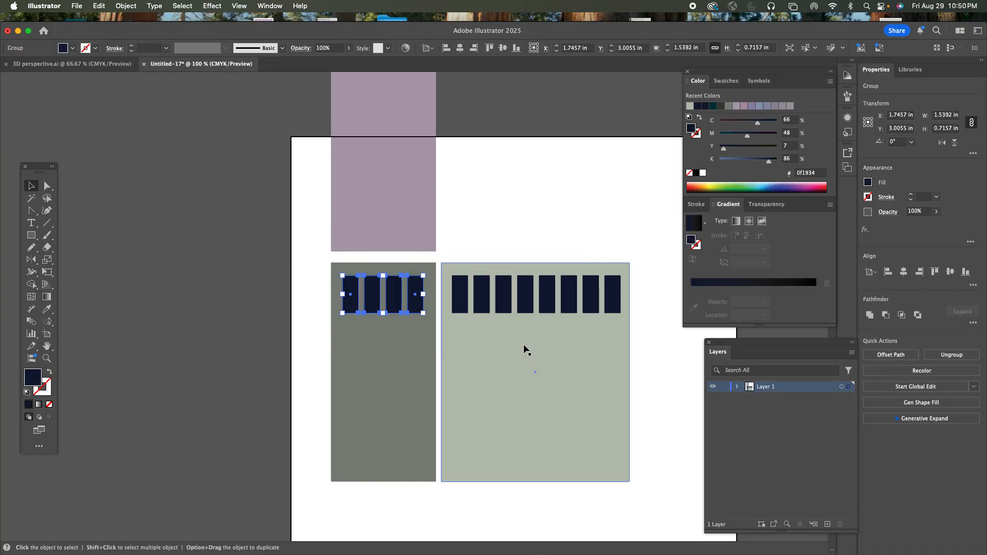
key(a)
key(super+y)
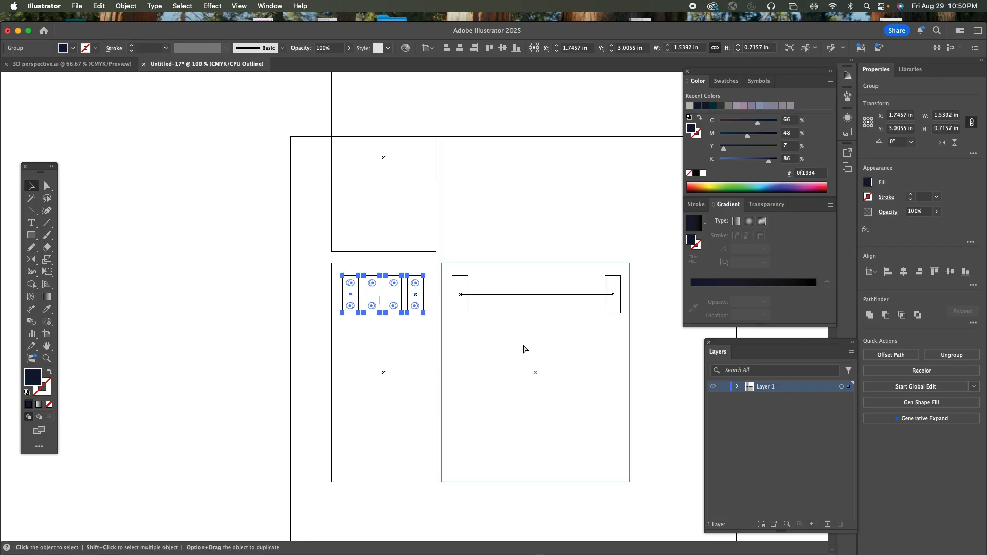
key(super+y)
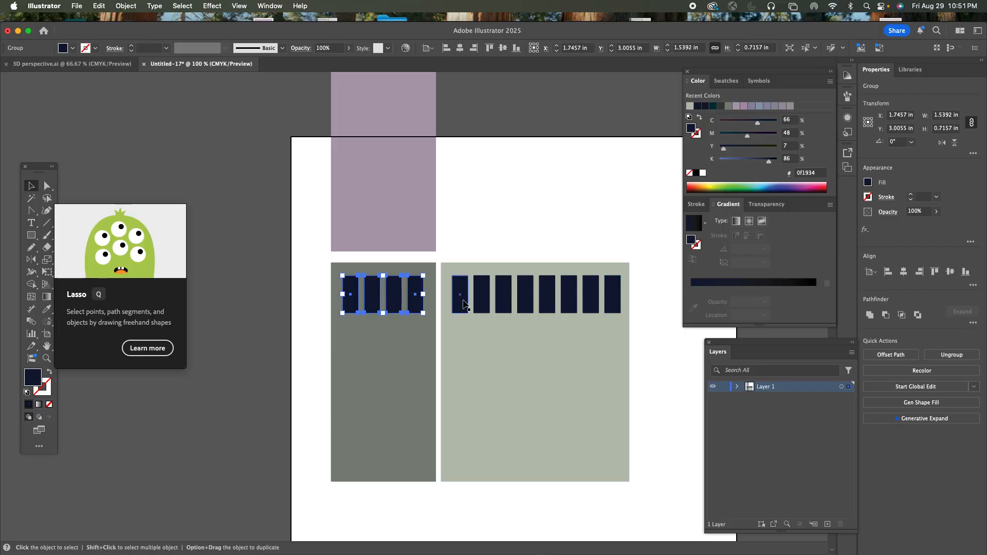
Expand the light green rectangle's window blend into separate window shapes.
click(463, 305)
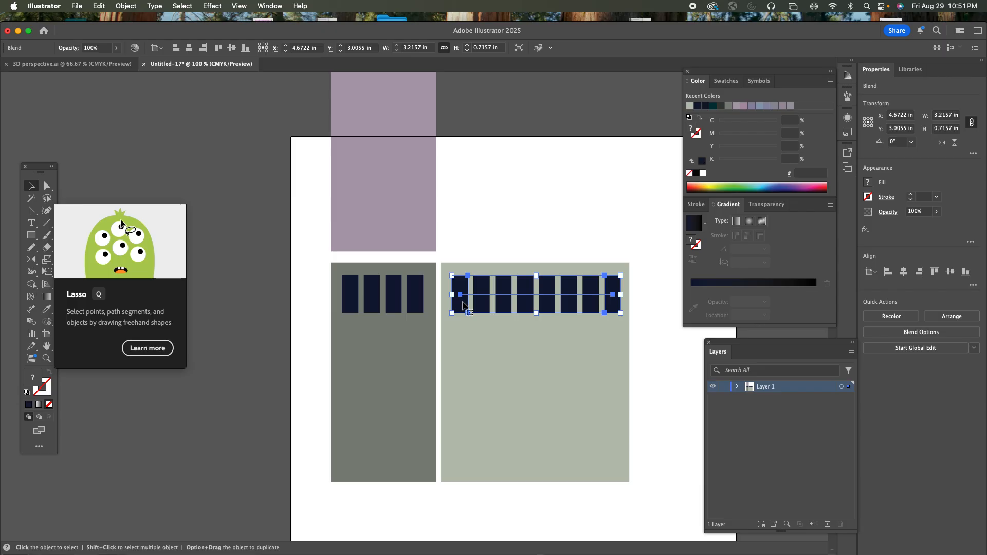
click(99, 5)
mouse_move(126, 5)
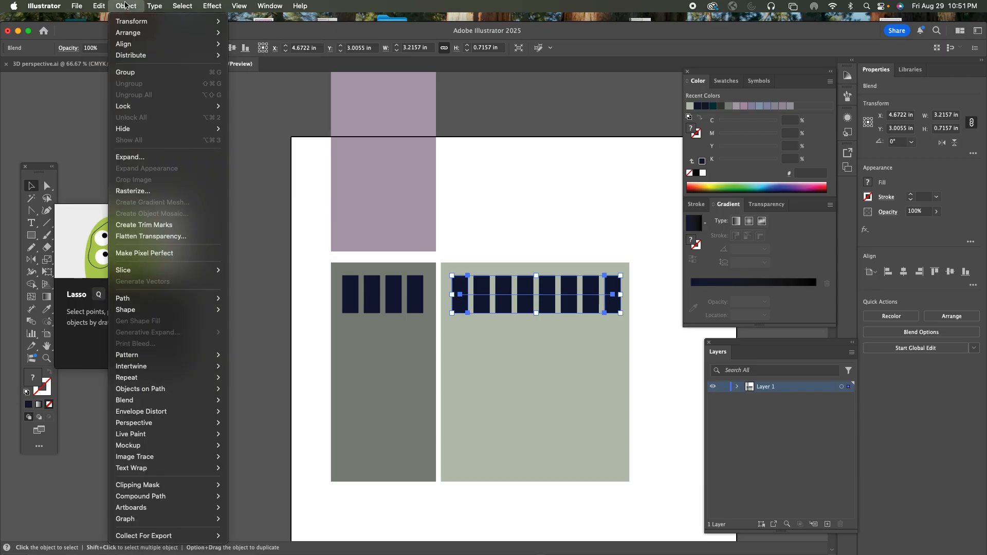
click(142, 157)
click(530, 348)
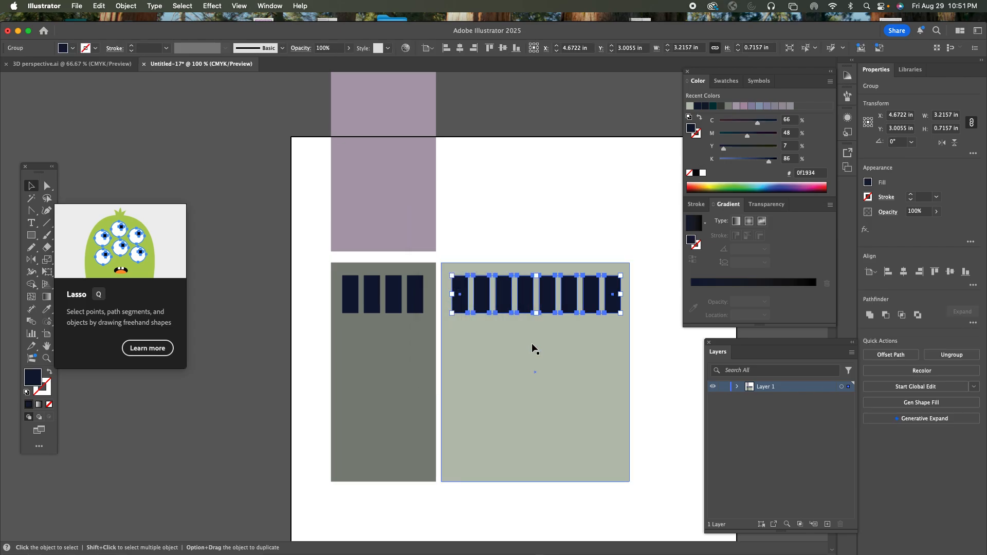
click(353, 299)
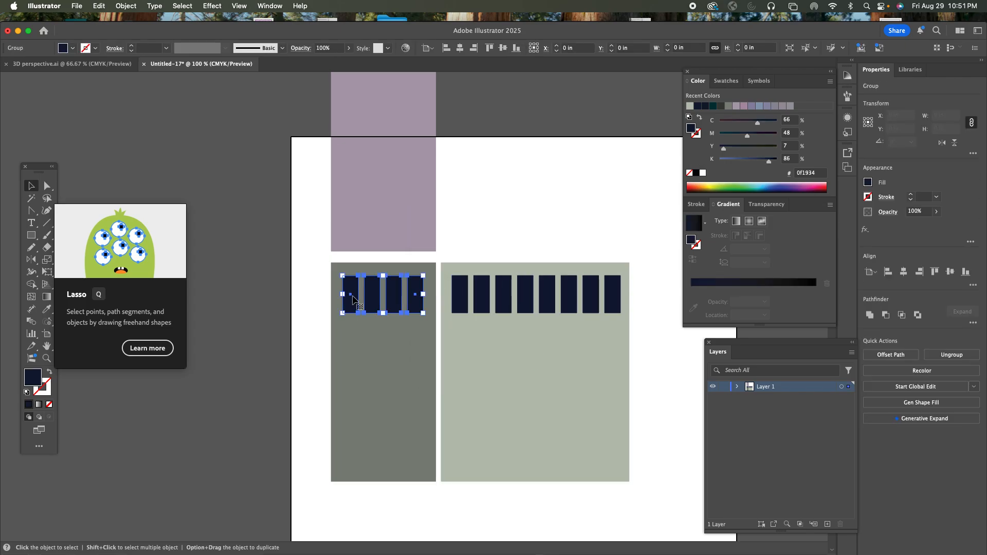
double_click(355, 300)
click(354, 301)
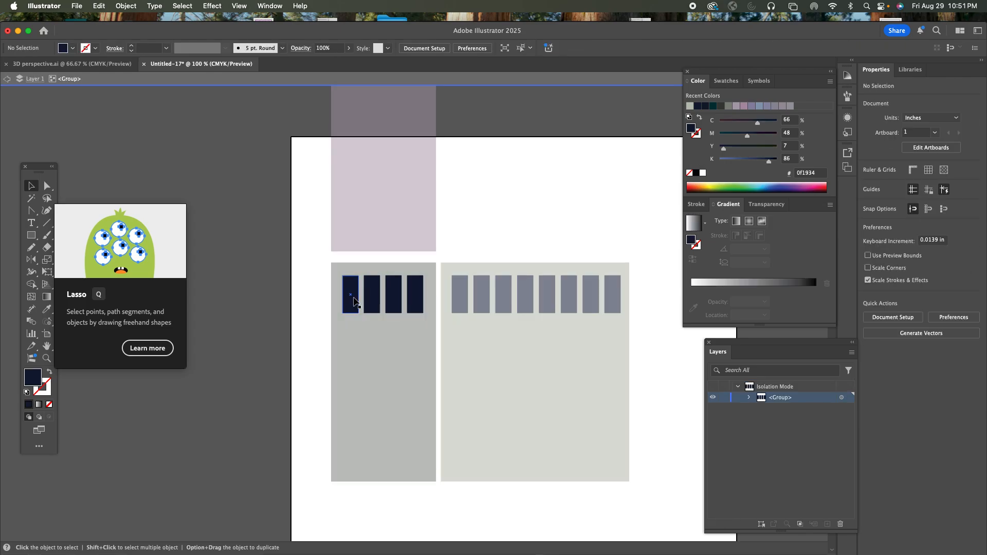
click(8, 80)
click(7, 81)
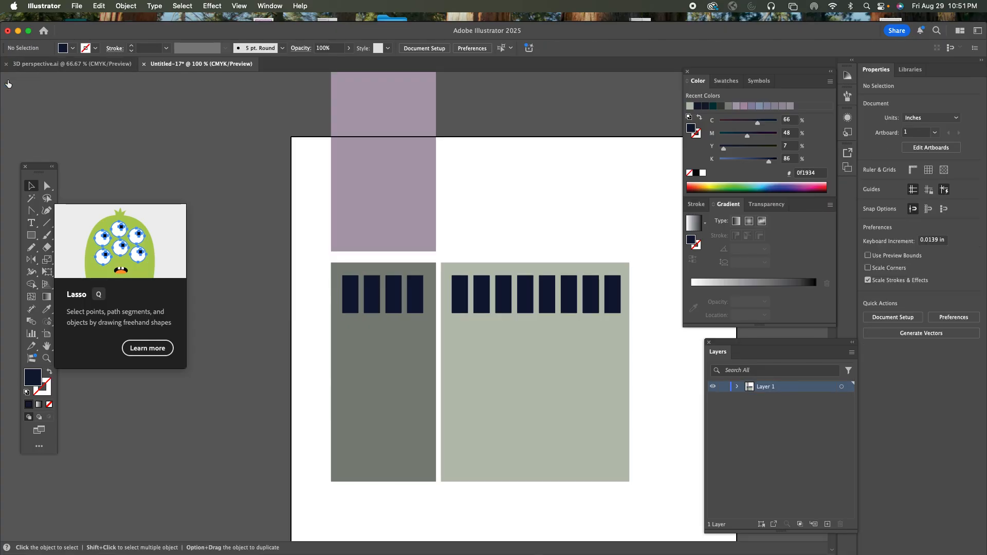
Duplicate the window row on each rectangle straight down near the lower edge, at a Y position of about 5.76 in.
drag(350, 307, 351, 452)
key(alt)
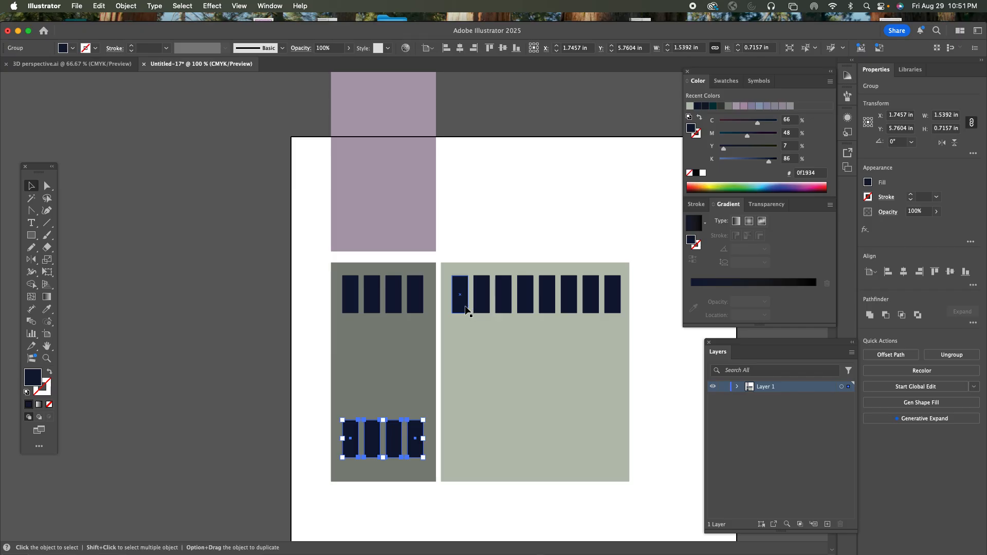
drag(465, 309, 467, 454)
key(alt)
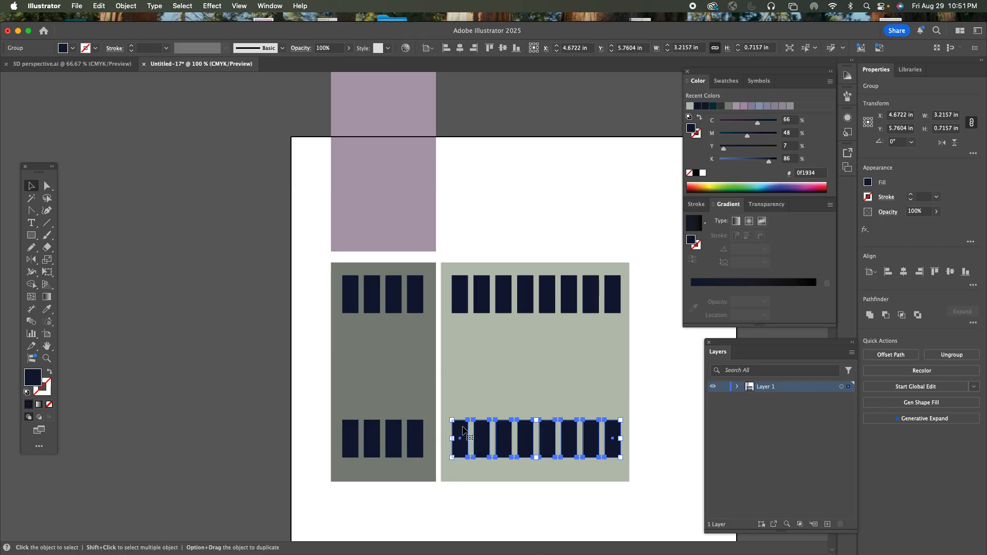
click(311, 319)
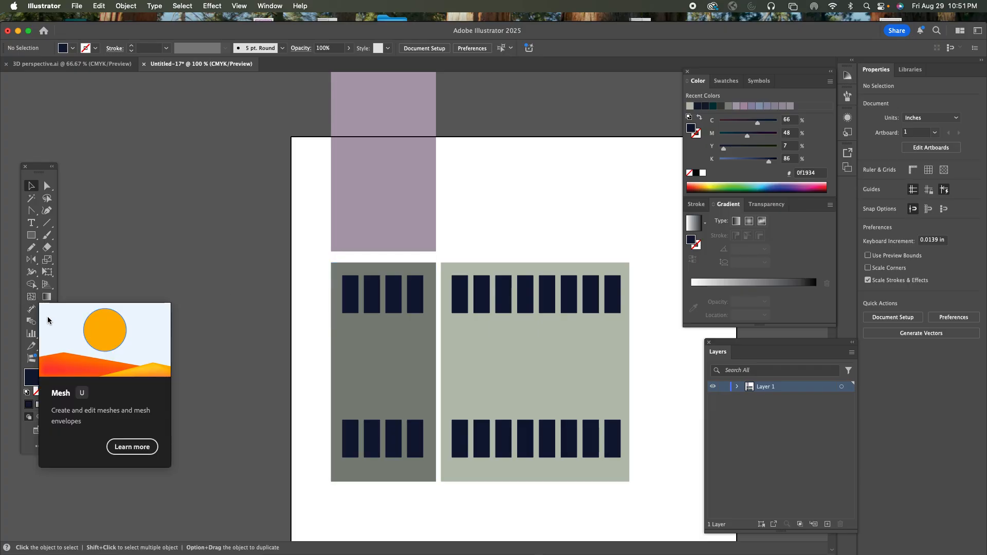
Blend the upper and lower window rows on the dark rectangle, using Specified Steps spacing with a value of 2.
click(31, 321)
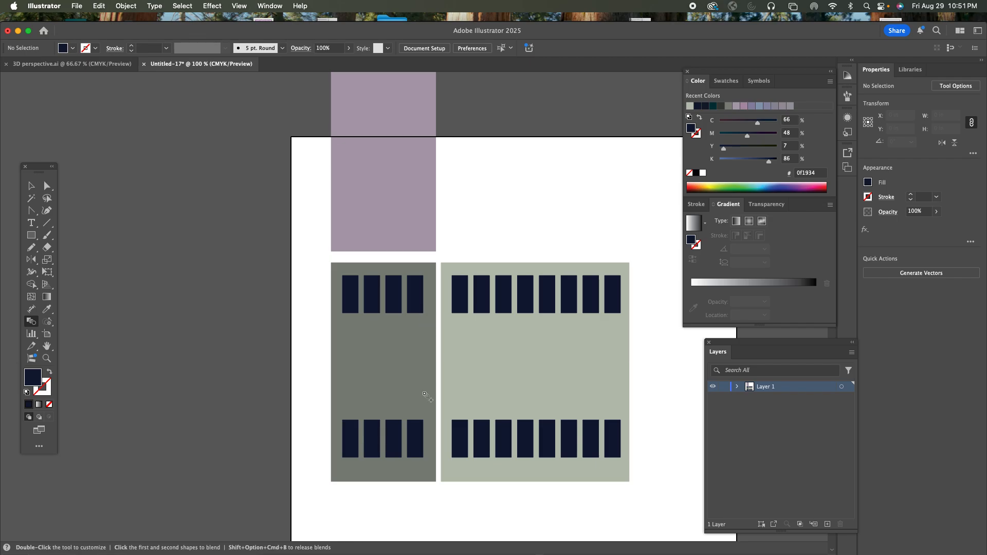
click(423, 458)
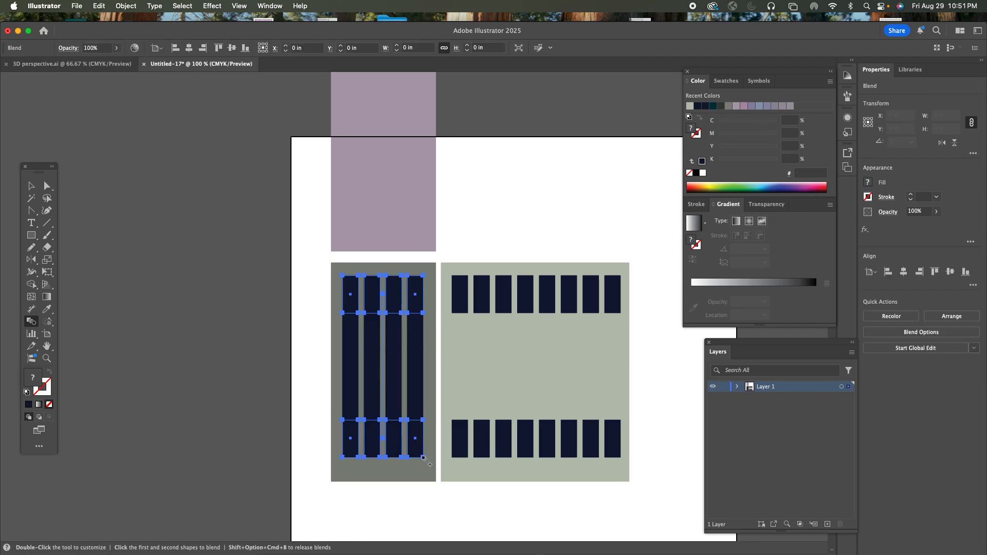
double_click(34, 325)
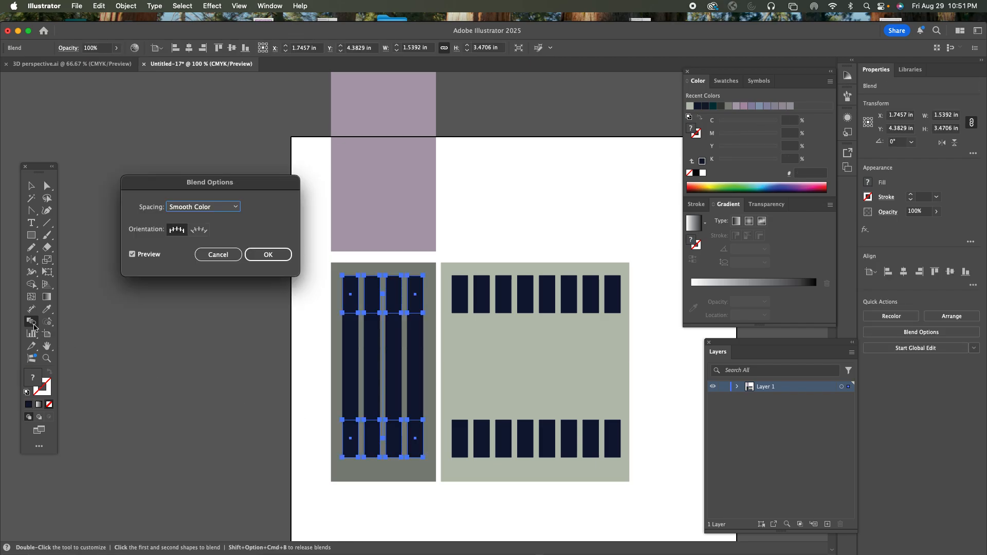
click(222, 208)
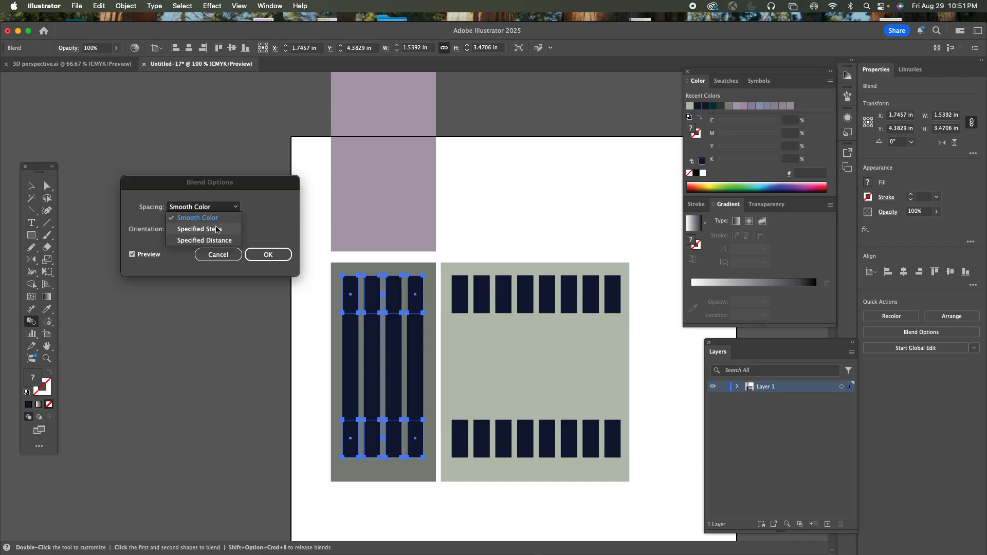
click(216, 222)
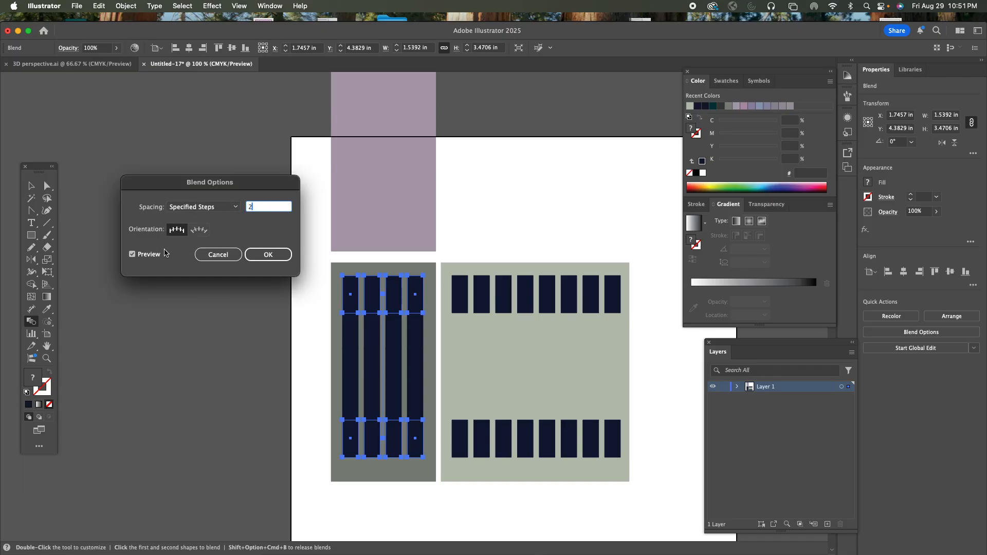
click(132, 255)
click(132, 255)
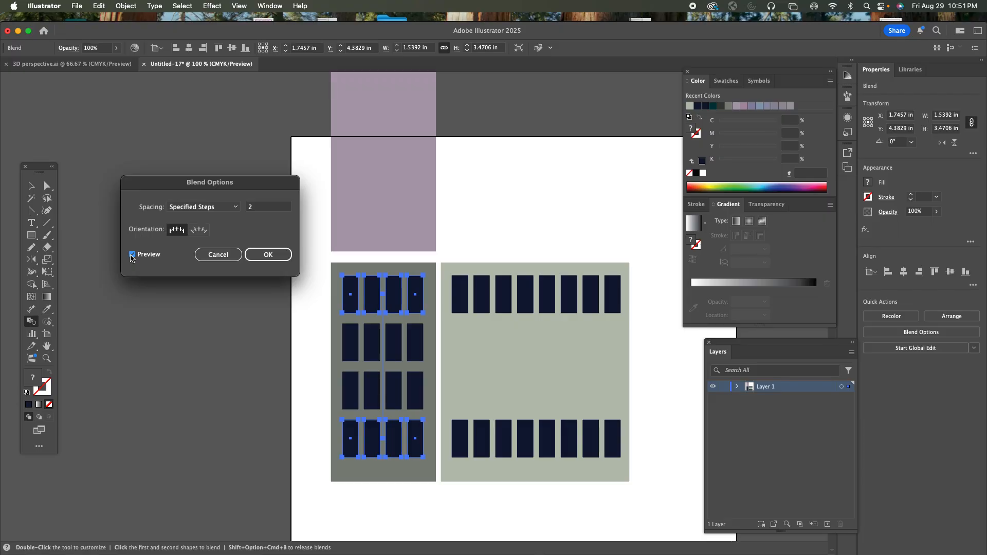
click(273, 254)
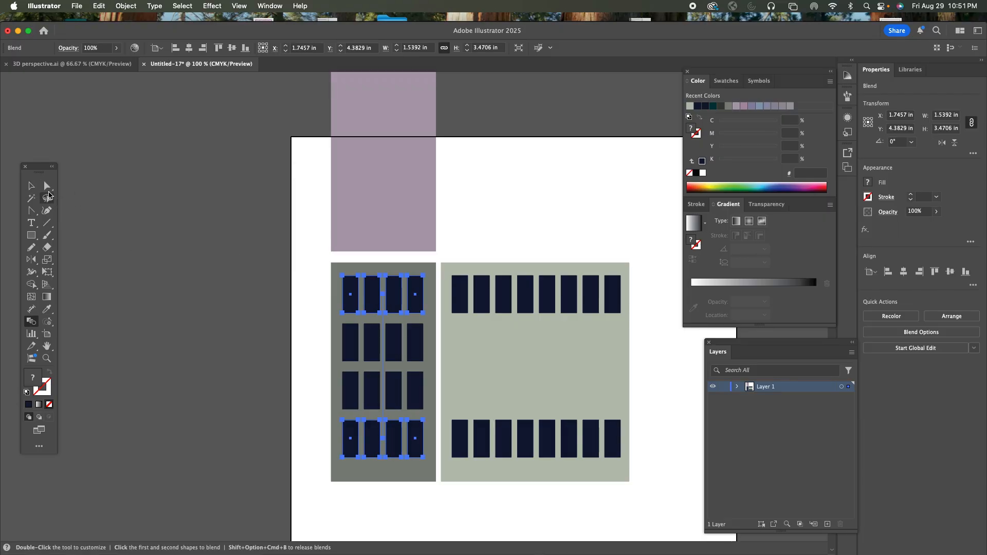
Blend the upper and lower window rows on the light green rectangle, using Specified Steps spacing with a value of 2.
key(super+shift+a)
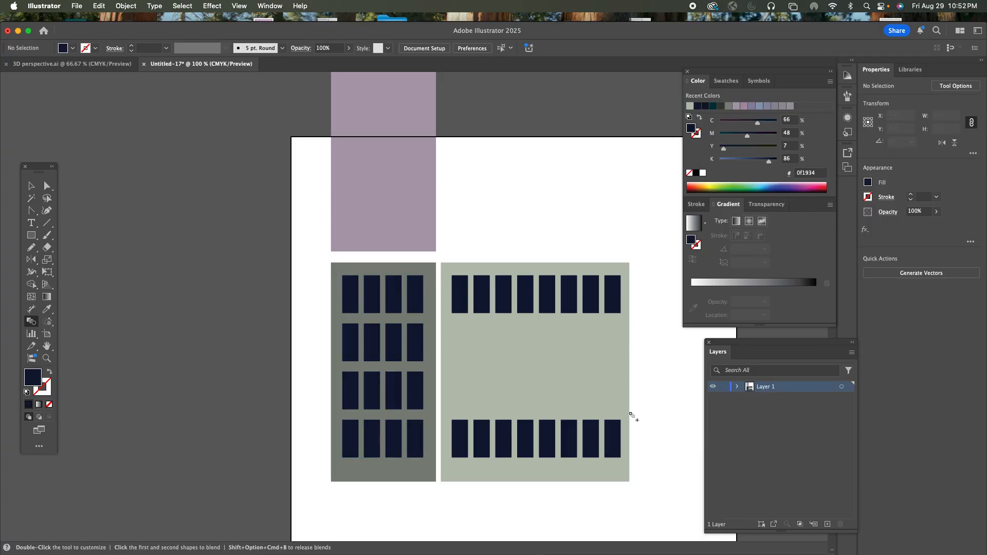
click(621, 457)
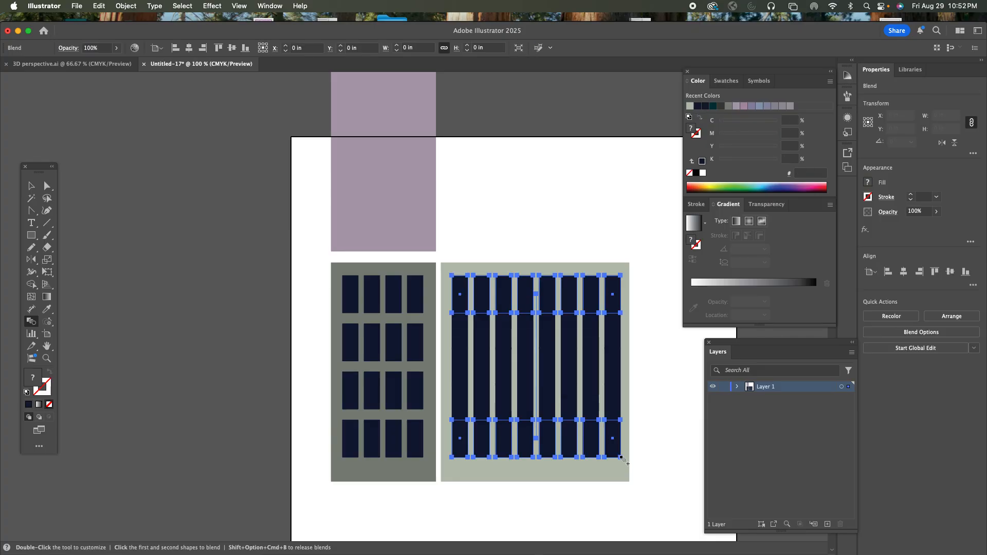
double_click(33, 324)
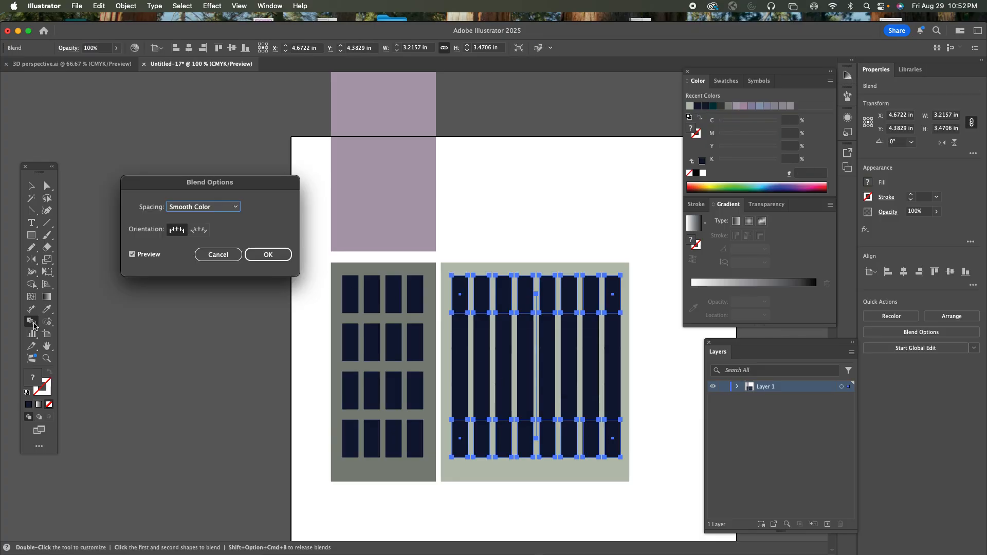
click(196, 209)
click(201, 218)
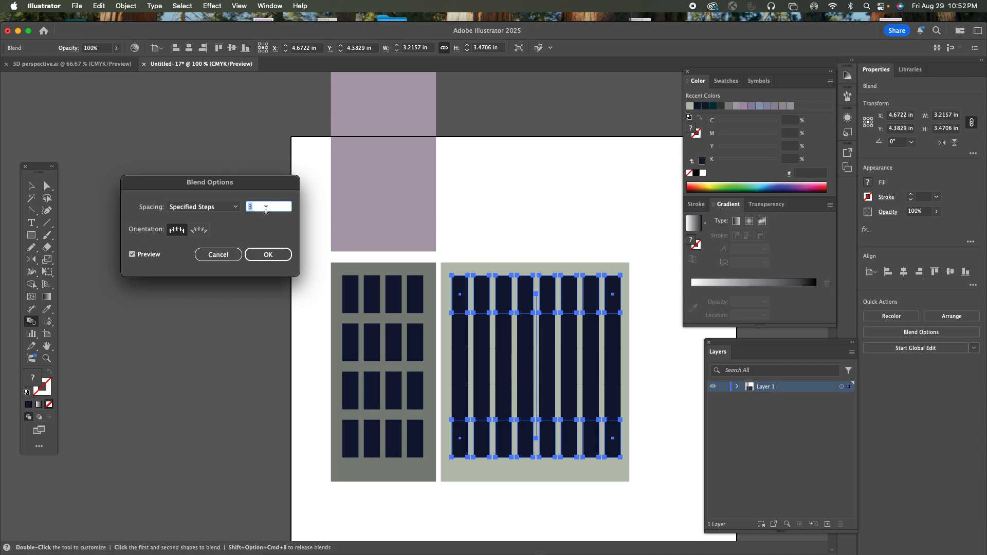
text(2)
click(278, 257)
Lighten the fill of the two middle top-row windows on the dark rectangle by lowering K to 5%.
click(46, 186)
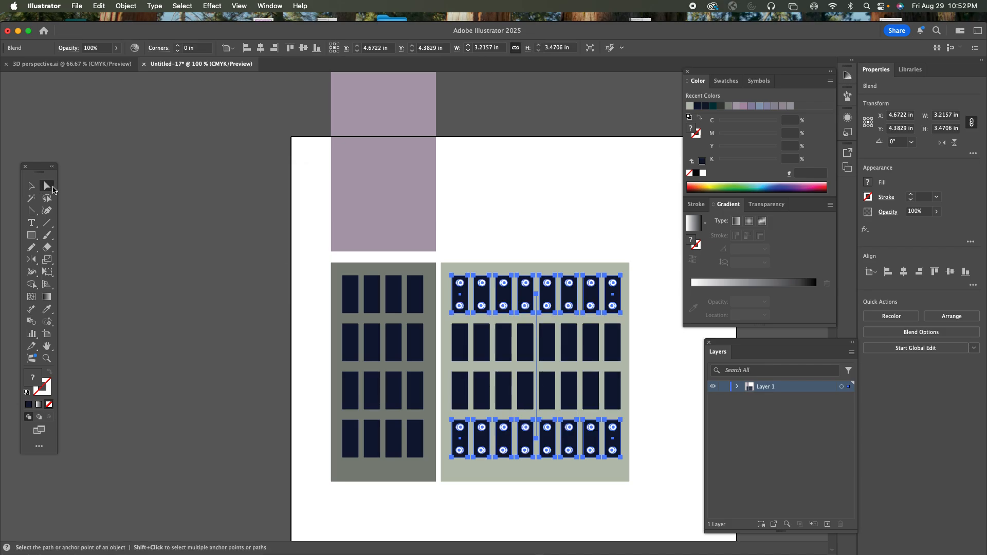
click(131, 208)
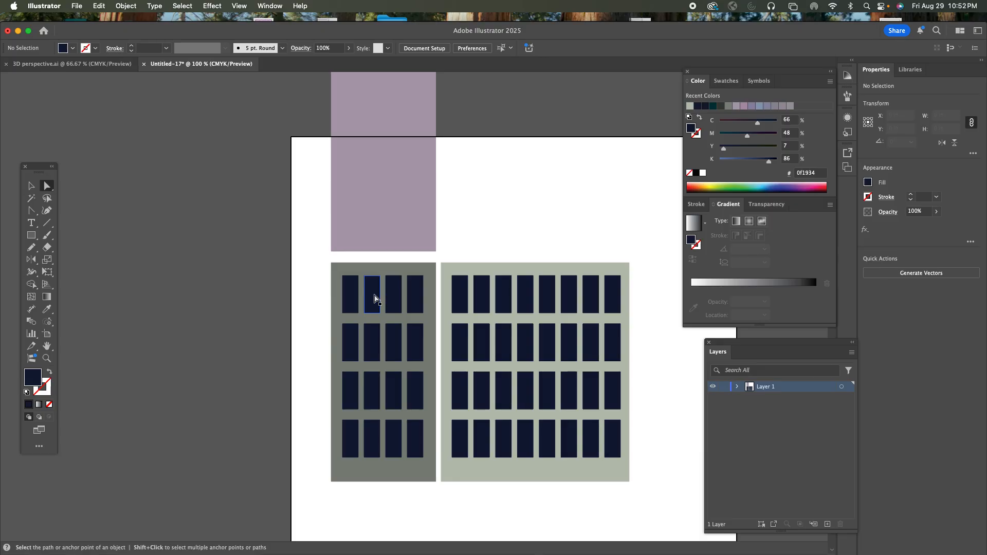
click(375, 298)
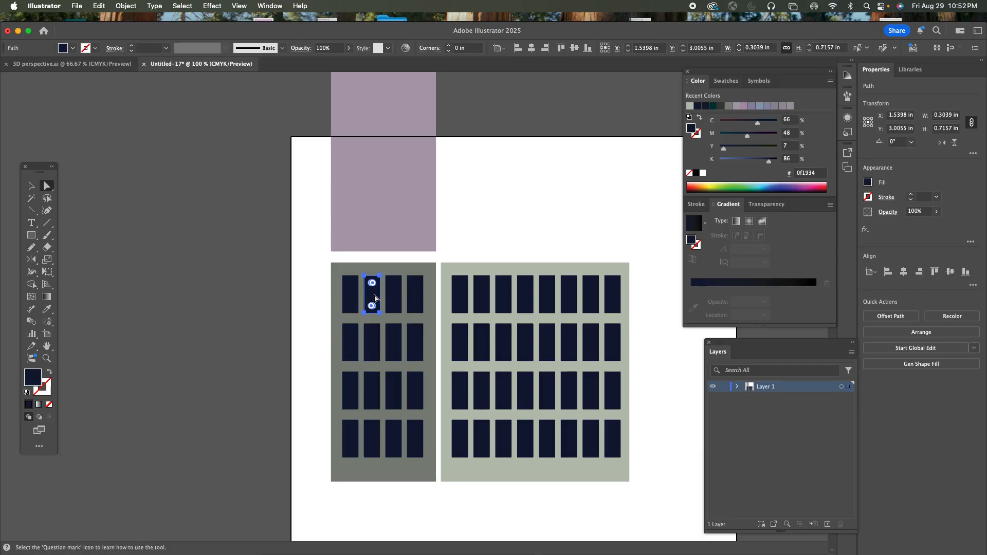
shift+click(392, 299)
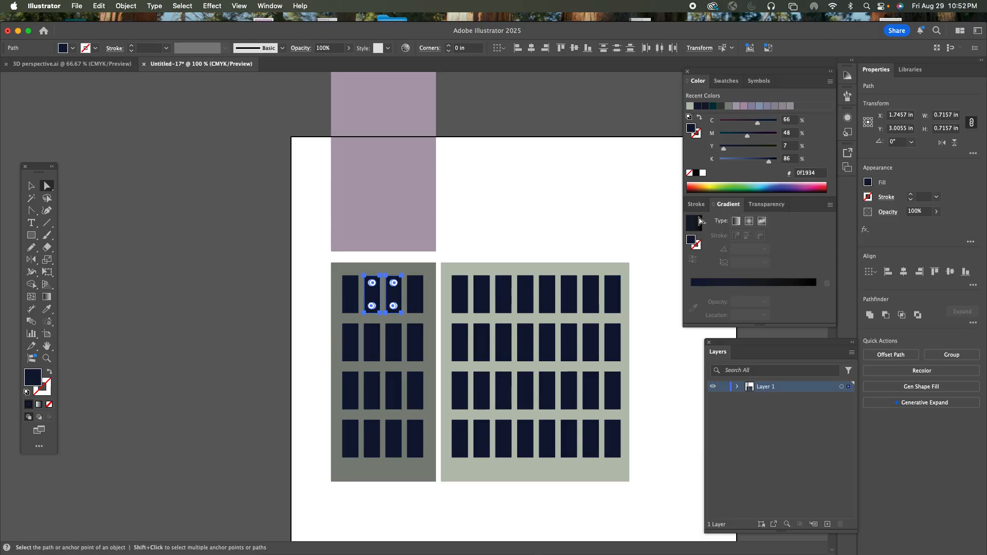
drag(769, 160, 736, 163)
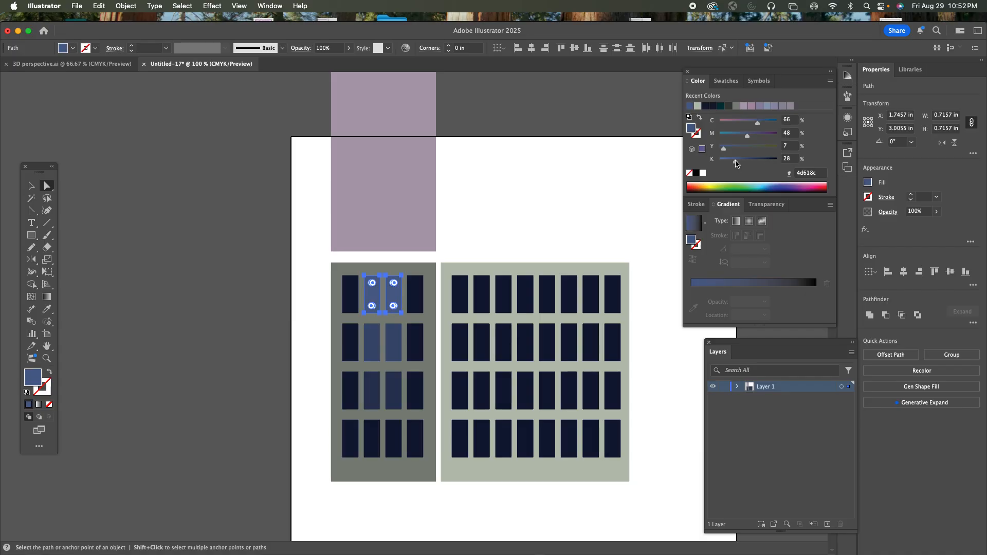
click(721, 162)
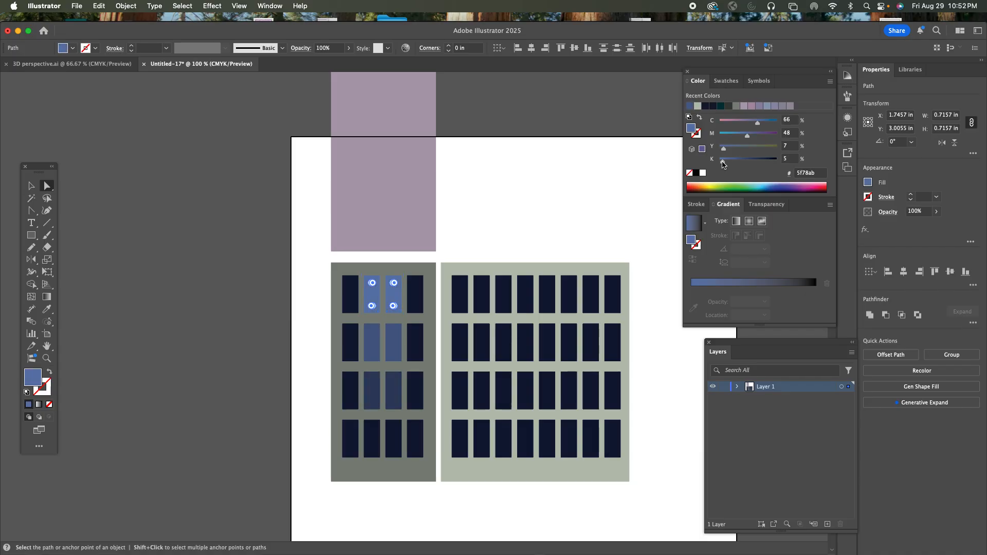
Recolor the two middle top-row windows pale yellow (fff18c) and check how the color carries through the blended rows below.
click(723, 122)
click(709, 183)
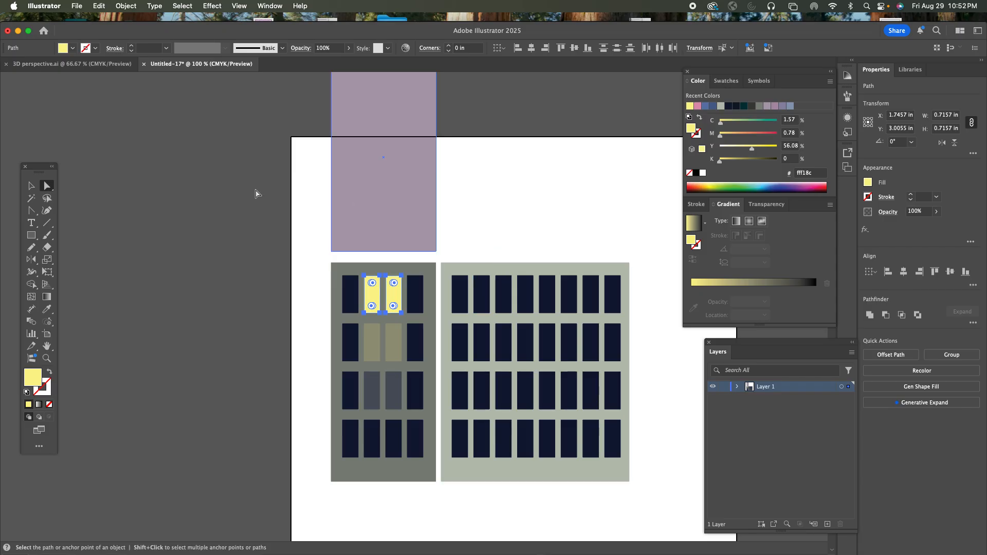
click(266, 296)
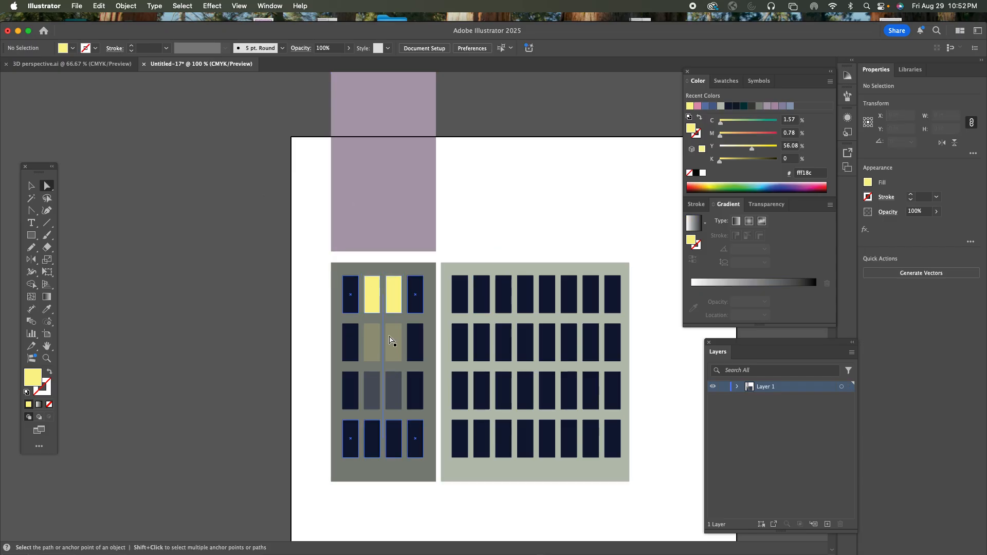
click(375, 340)
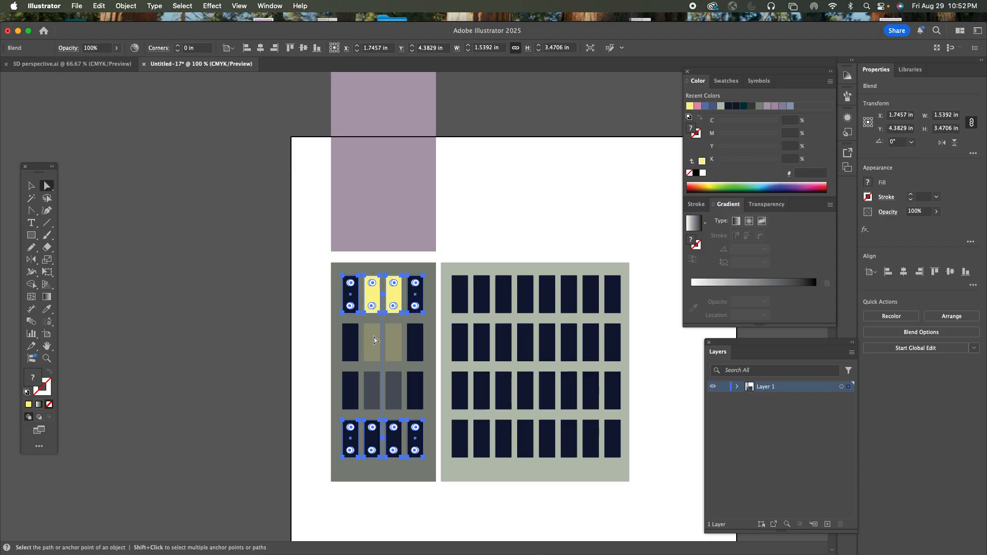
Undo the yellow and blue fill changes on the dark rectangle's two middle top-row windows.
key(super+z)
key(super+z)
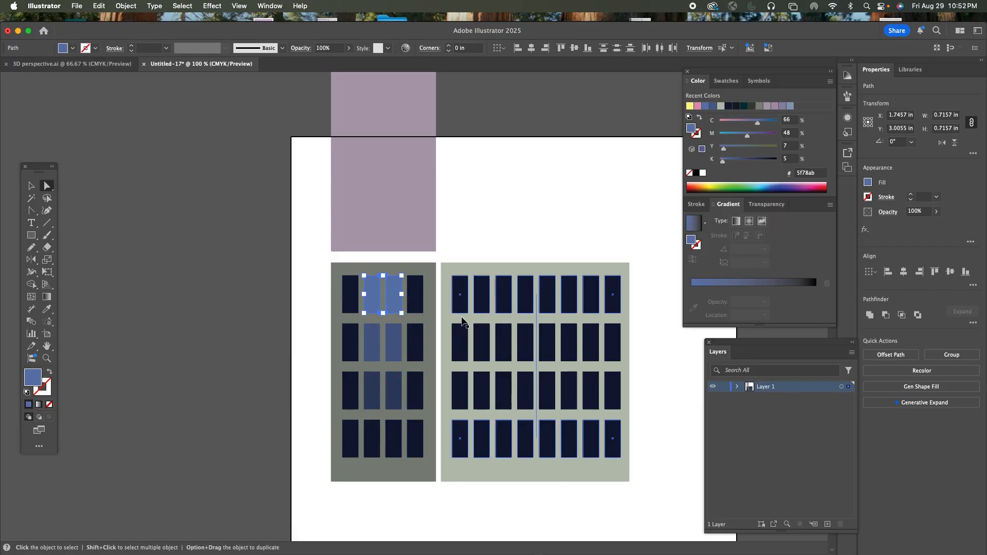
click(480, 236)
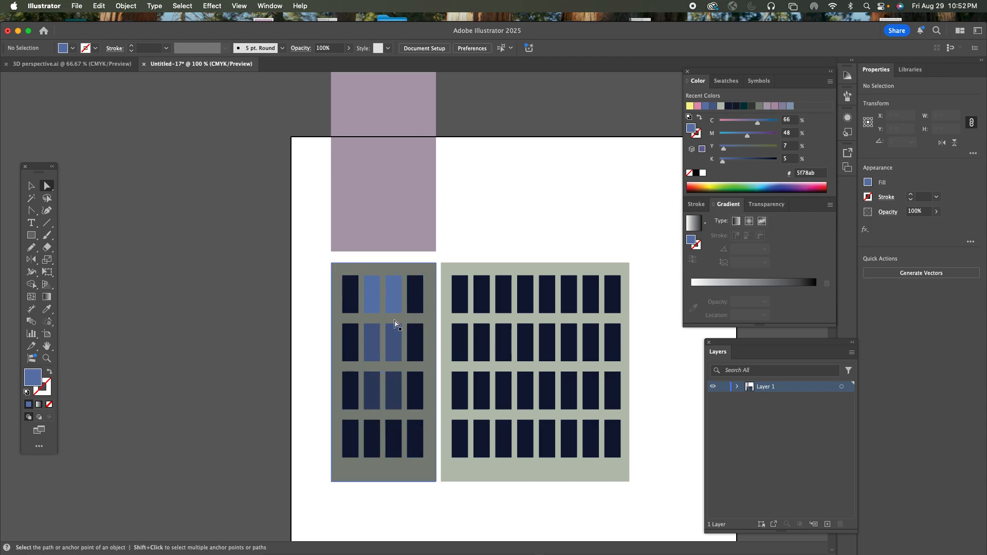
super+click(386, 406)
key(super+z)
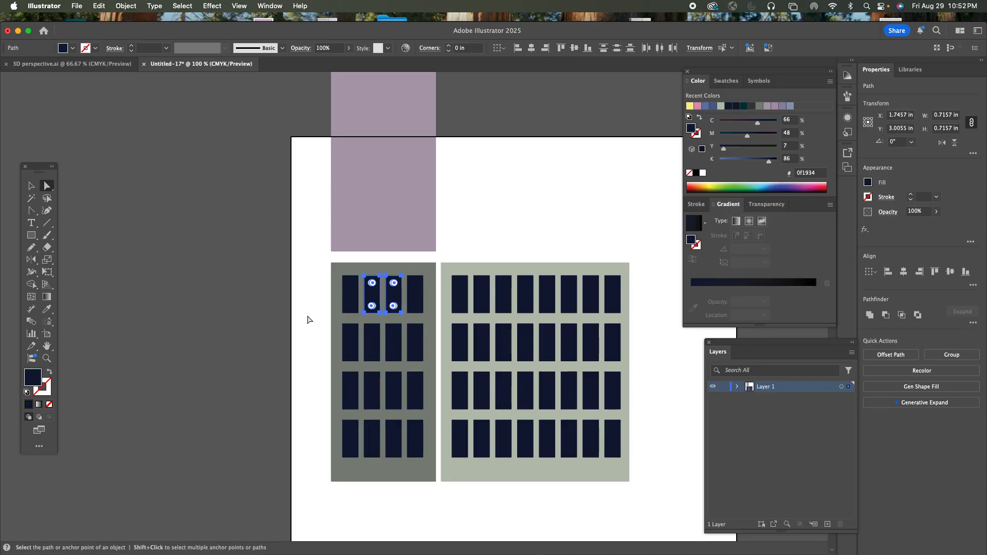
Expand the dark rectangle's vertical window blend with Object and Fill enabled.
click(31, 186)
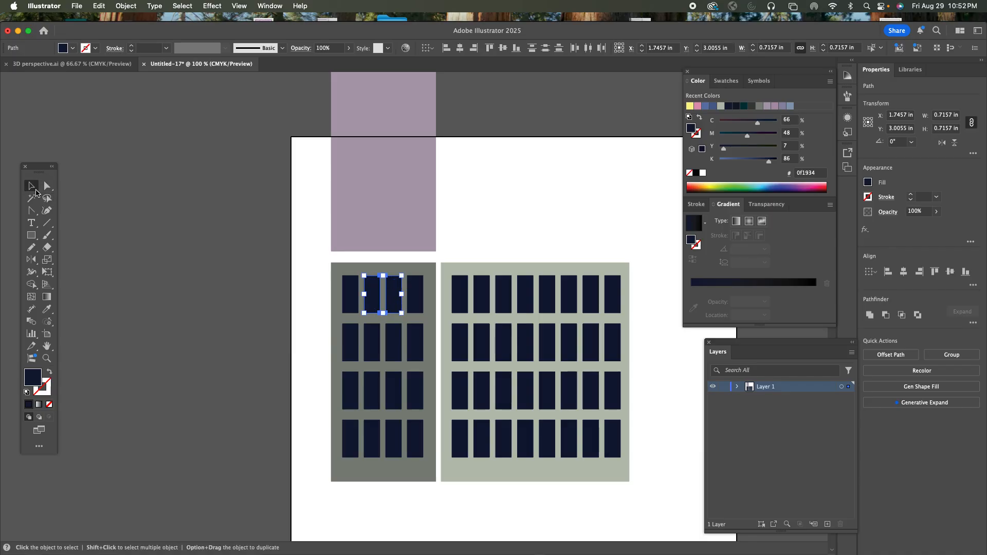
click(229, 284)
click(351, 296)
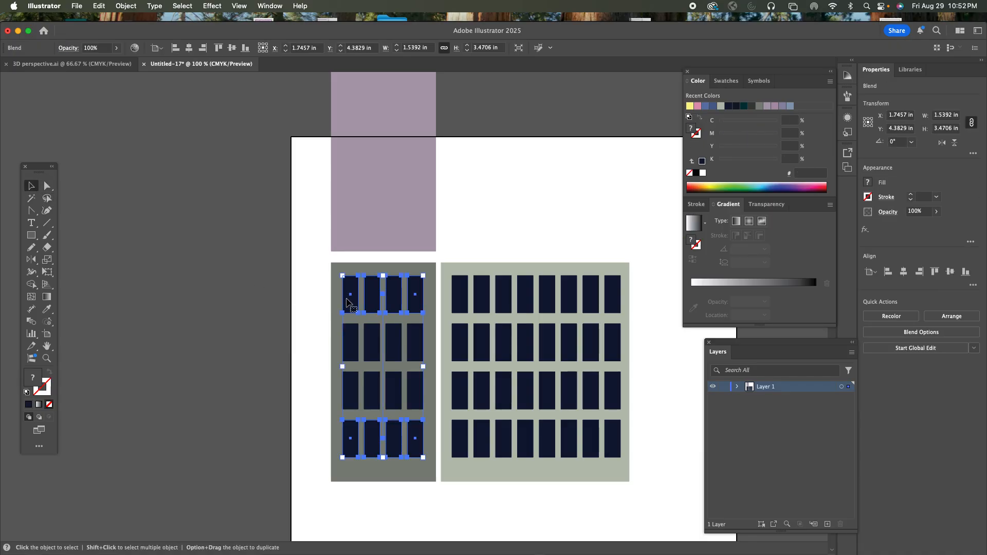
click(129, 6)
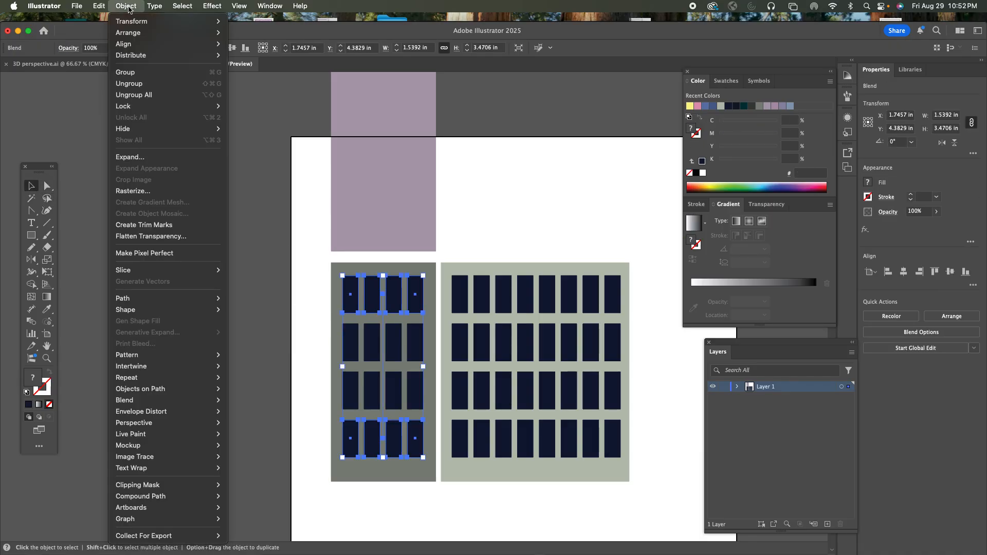
click(161, 158)
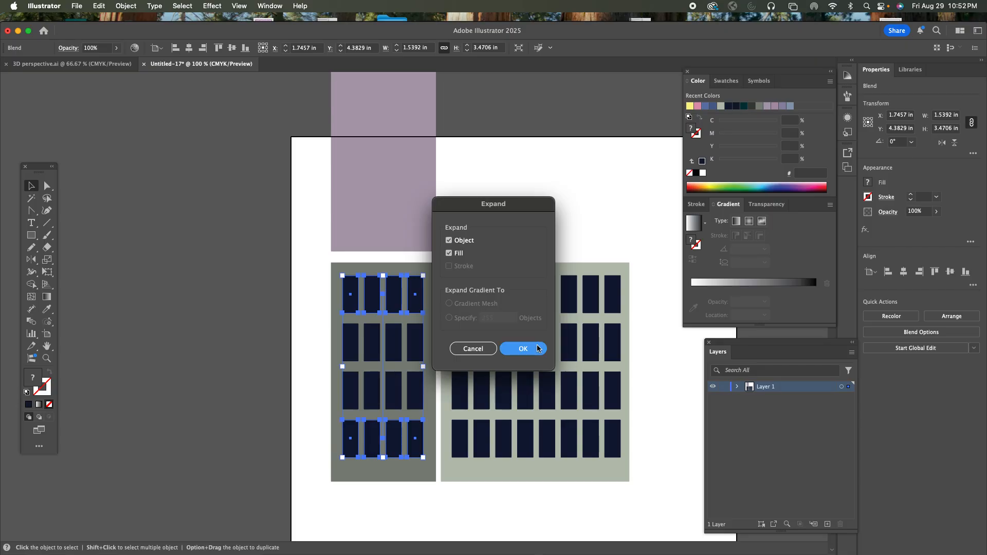
click(521, 349)
click(538, 349)
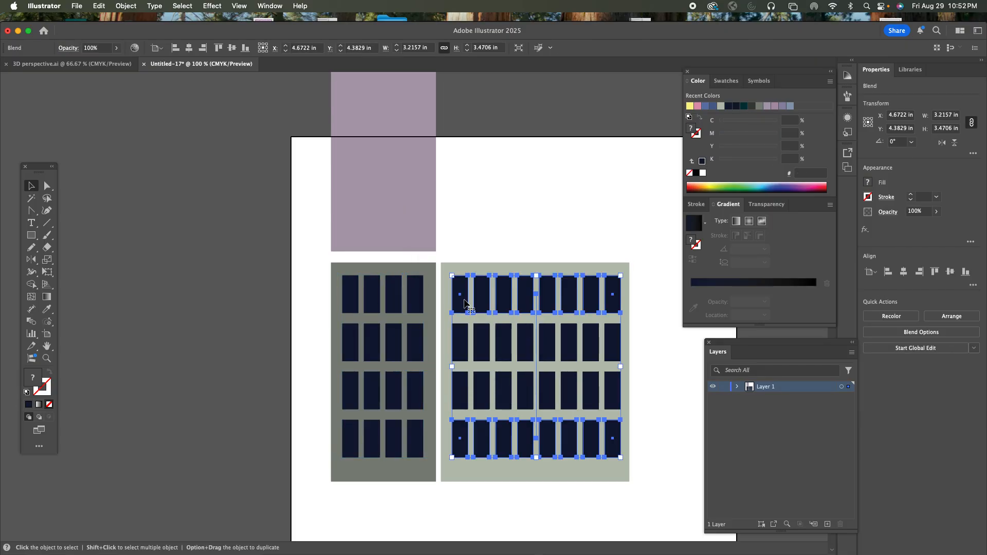
Expand the light green rectangle's vertical window blend with Object and Fill enabled.
click(129, 6)
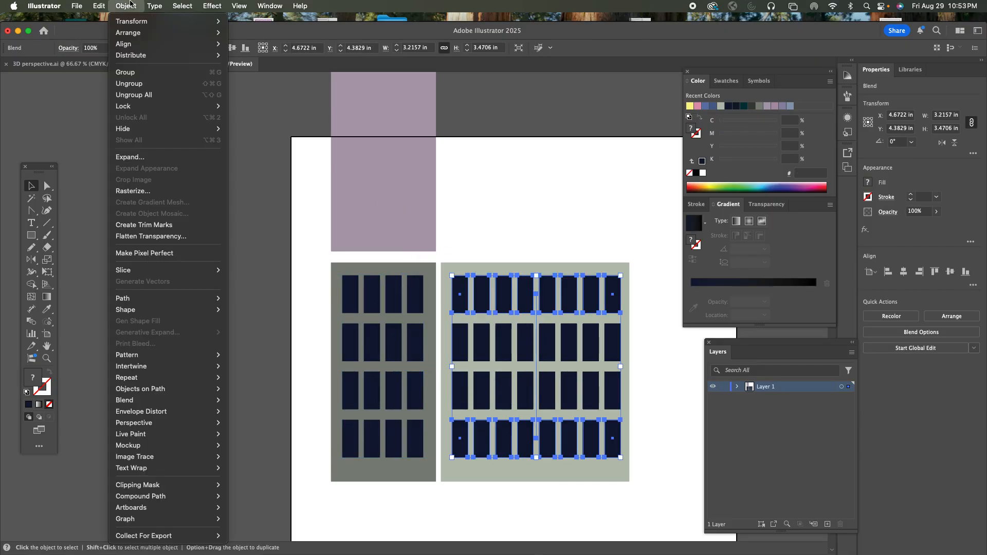
click(148, 156)
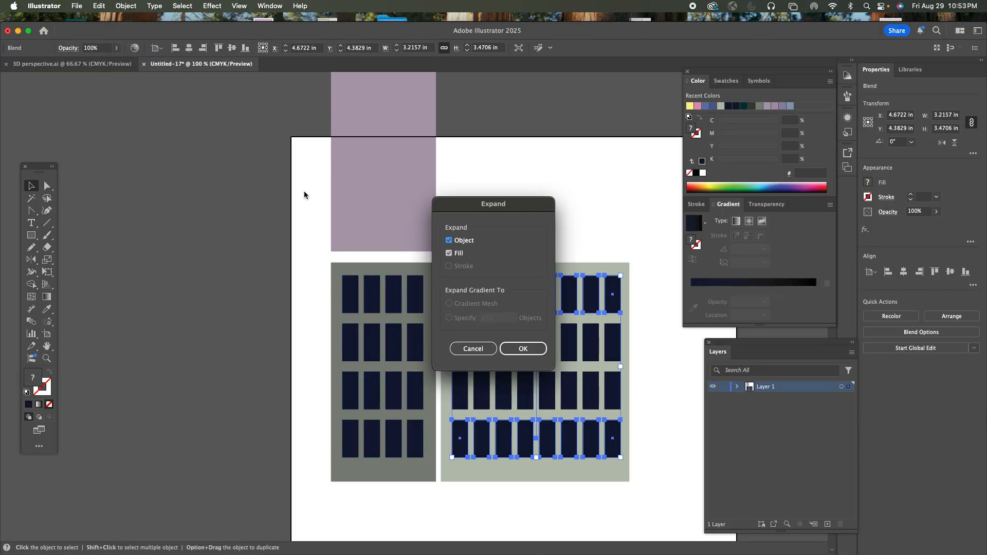
click(519, 346)
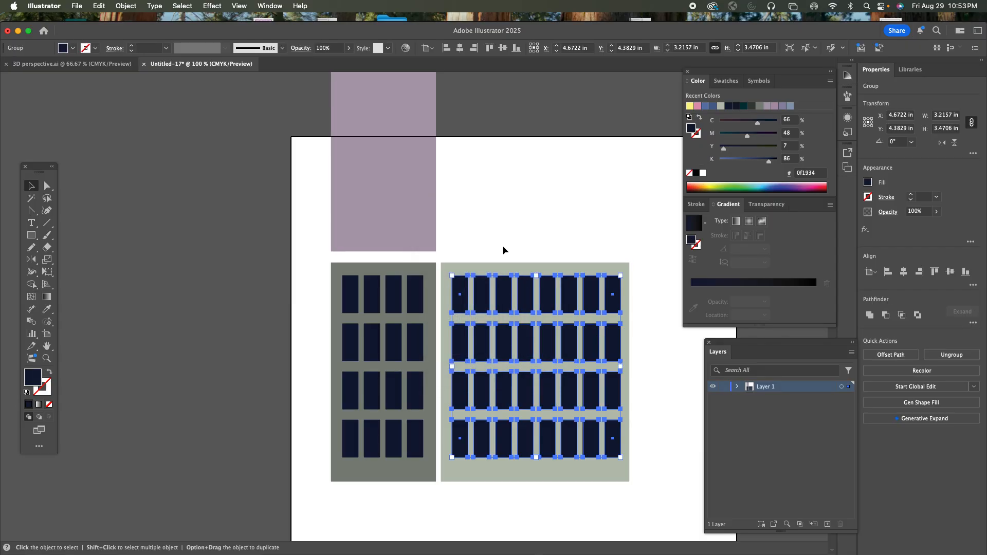
Fill only the two middle top-row windows on the dark rectangle with light yellow, C 13.33, M 0, Y 65, K 0.
click(47, 185)
click(150, 224)
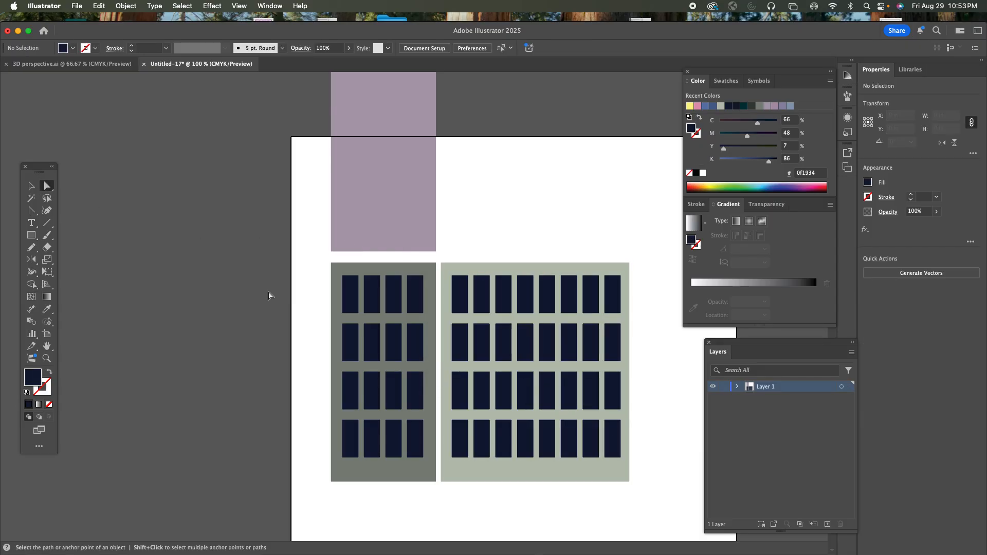
click(378, 308)
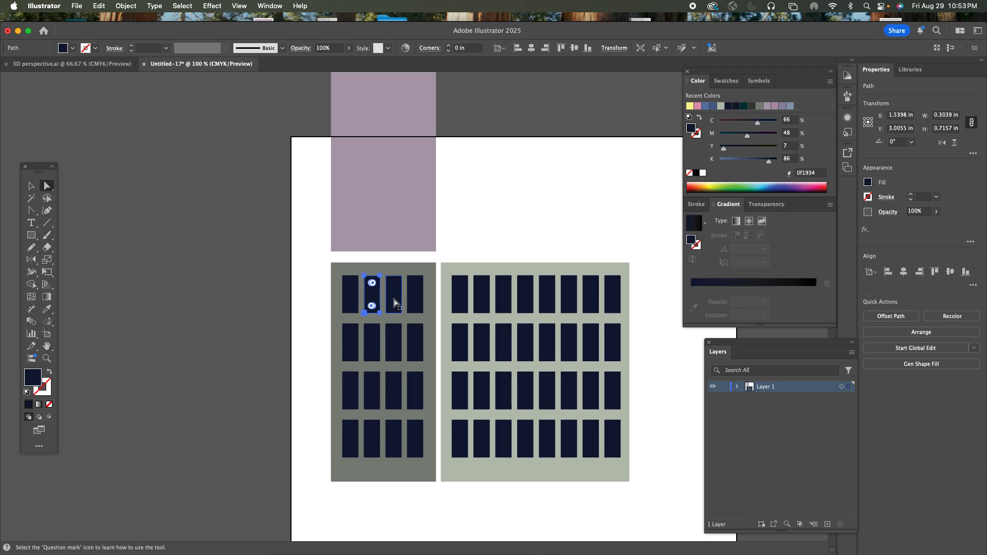
shift+click(394, 303)
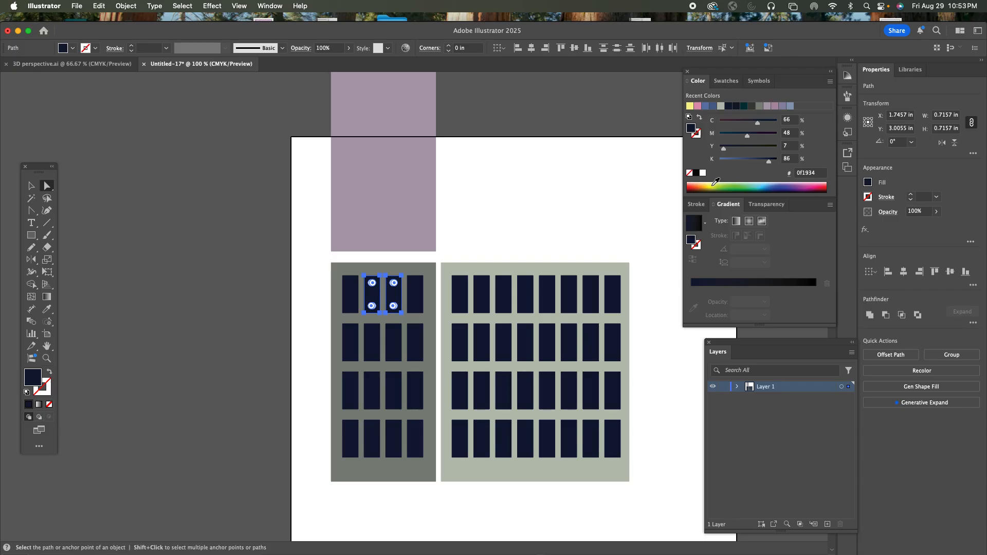
click(715, 184)
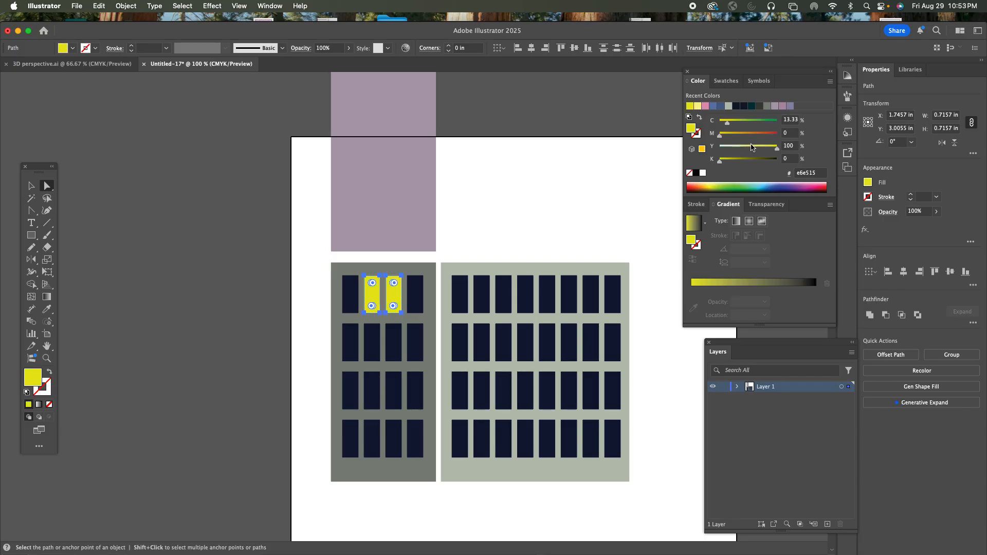
drag(746, 145, 757, 146)
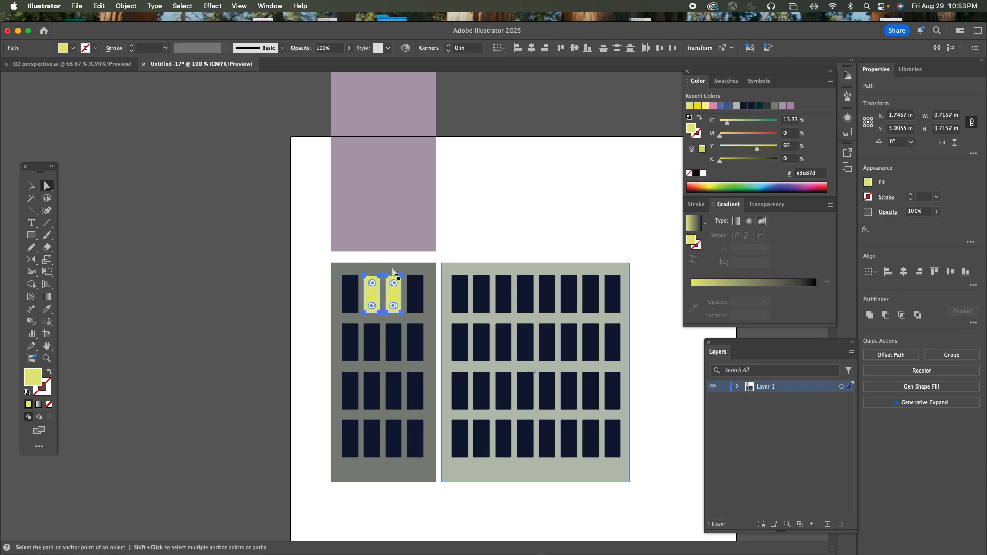
Select the whole expanded window group on the dark rectangle.
click(31, 186)
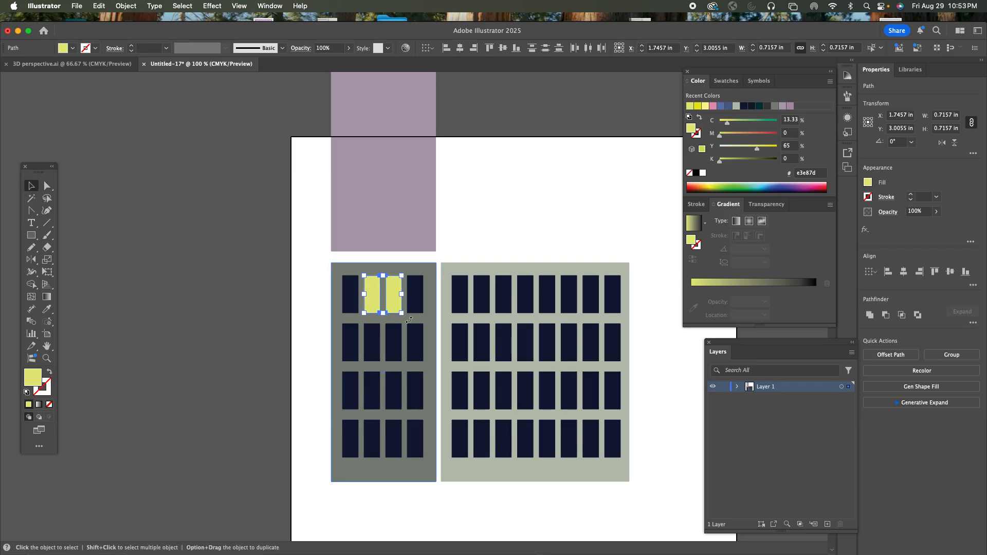
click(416, 355)
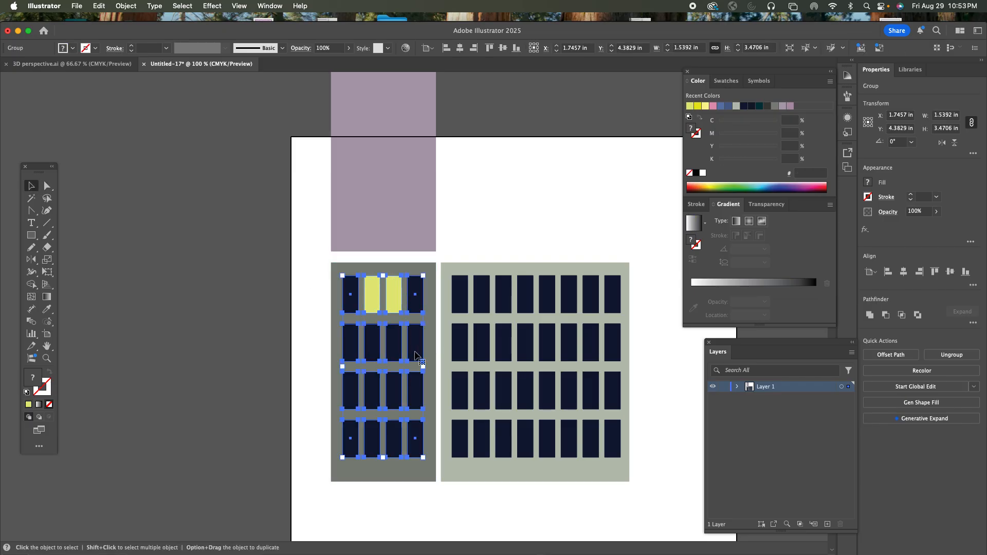
Fill the narrow facade's fourth window and the wide facade's first two windows in the second row with yellow #e3e87d, using Group Selection.
click(47, 187)
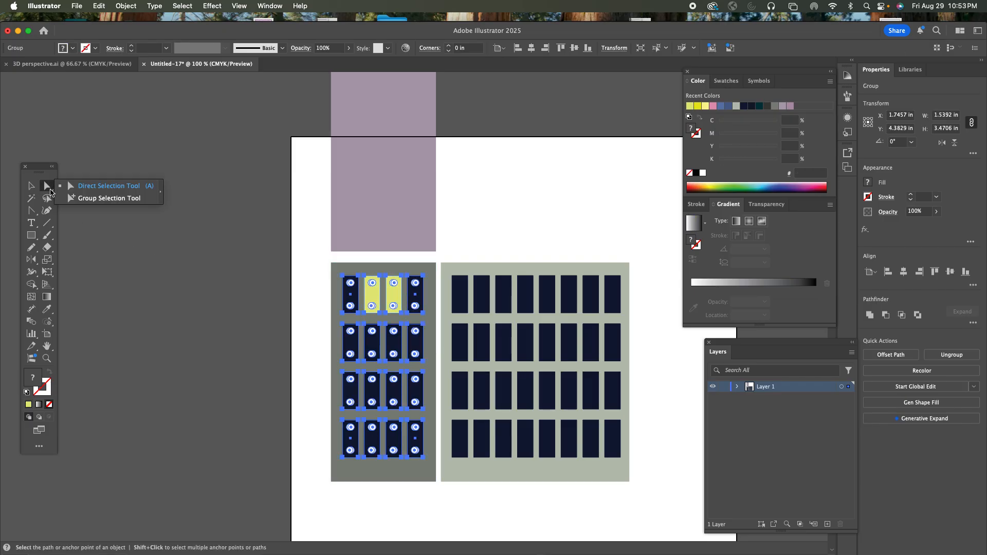
click(78, 199)
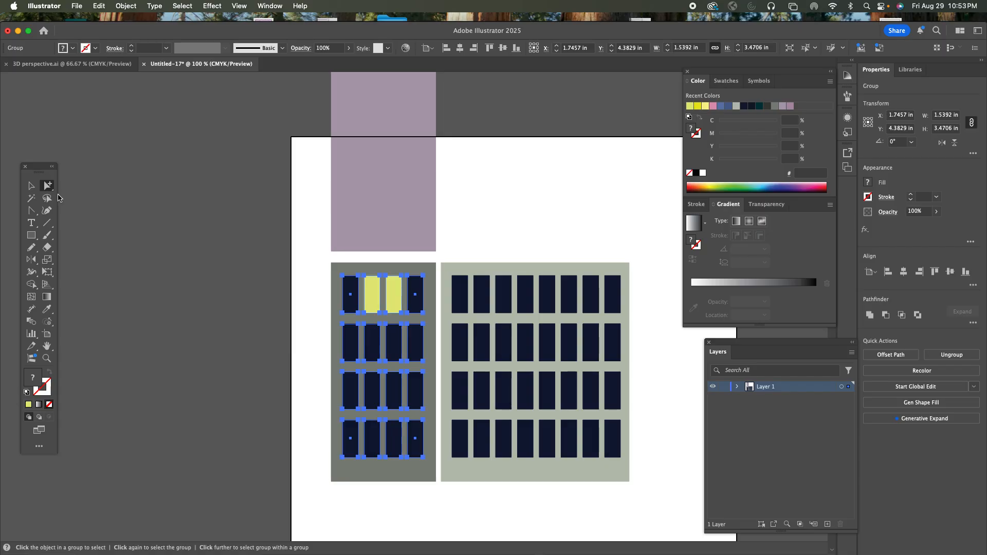
click(414, 351)
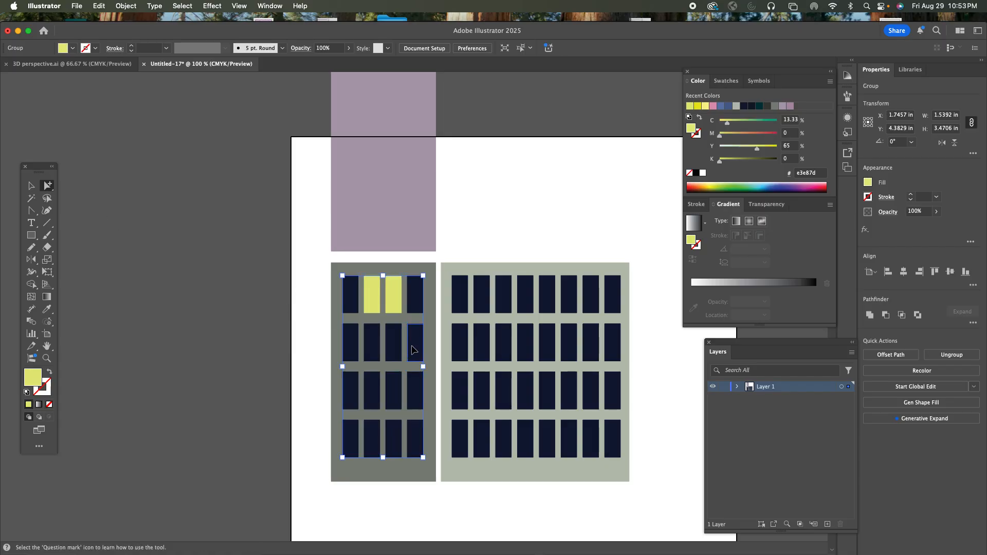
click(414, 350)
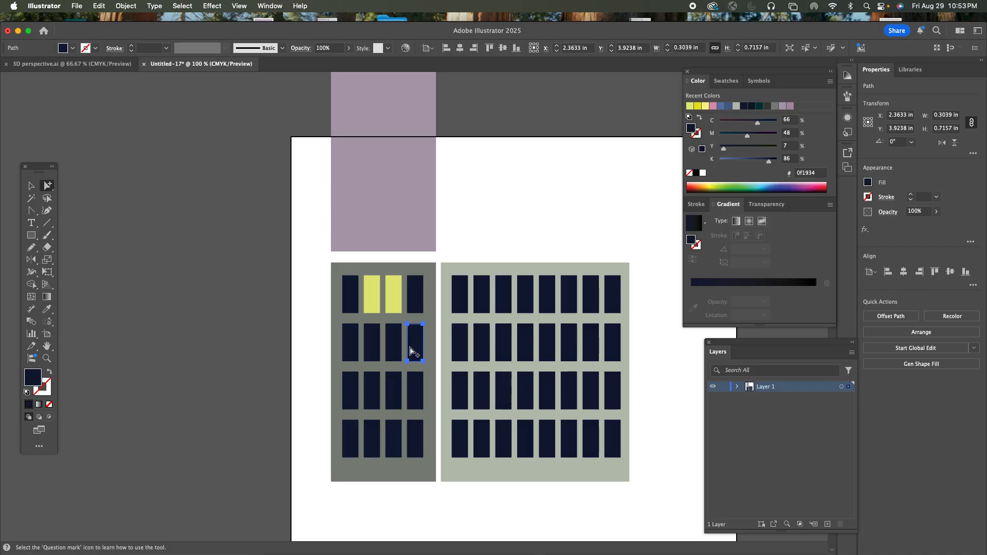
shift+click(460, 350)
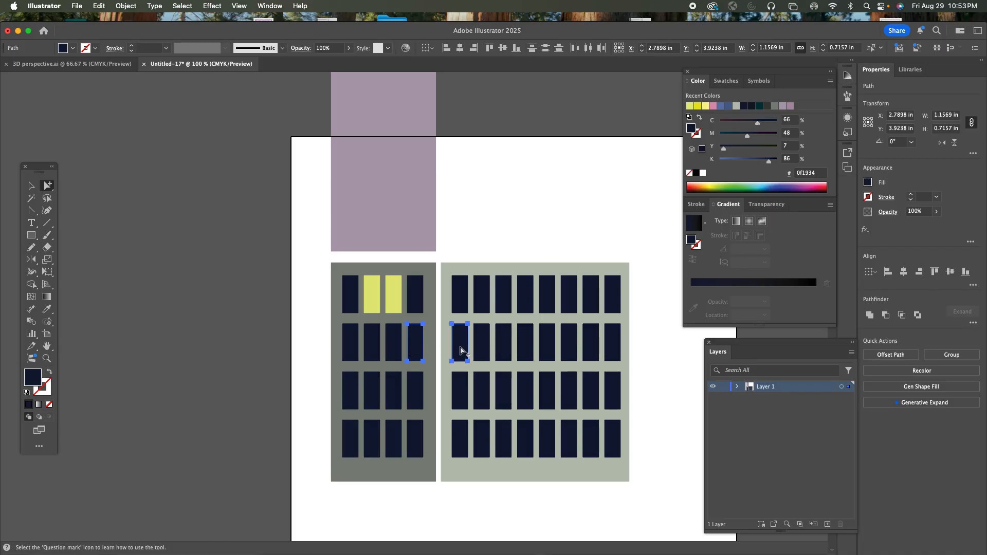
shift+click(484, 350)
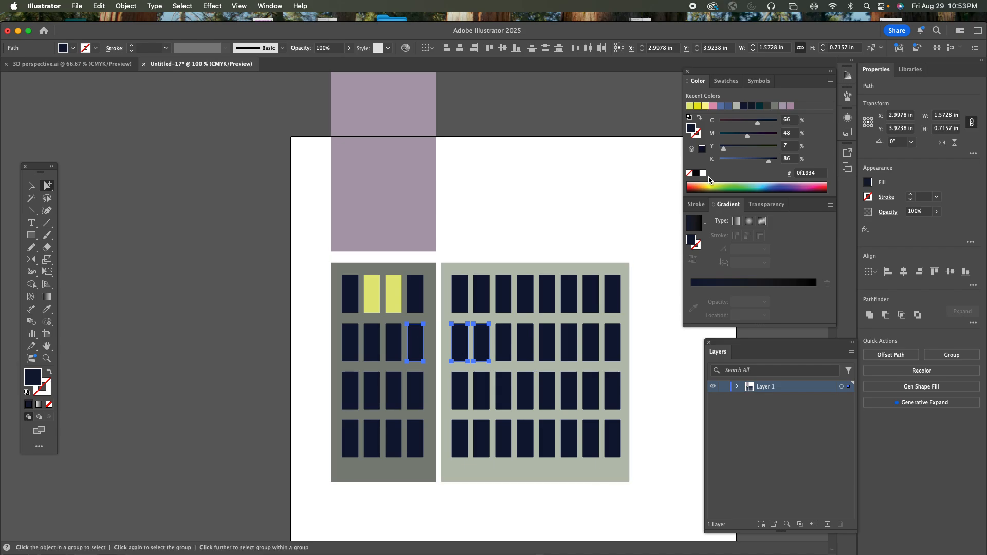
click(691, 106)
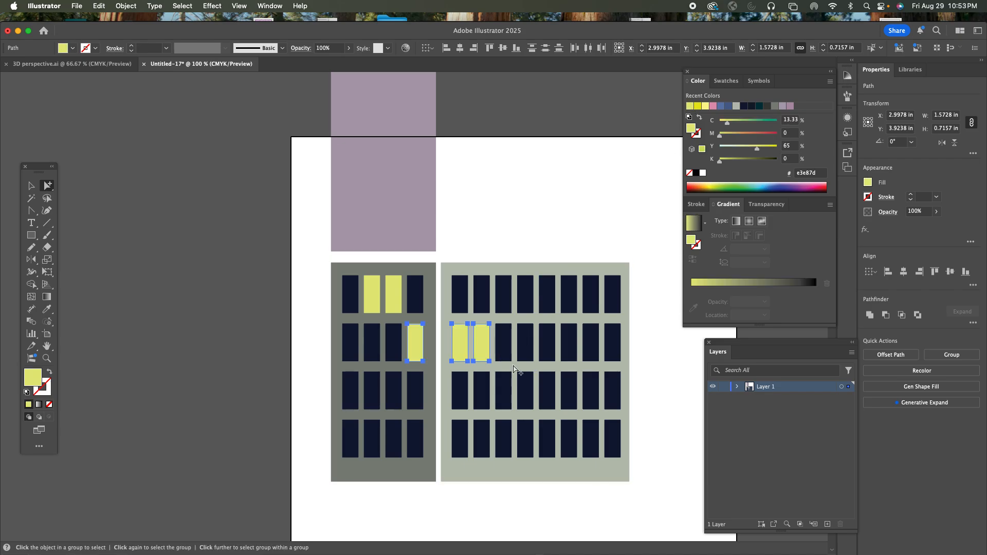
Fill the fifth, sixth and seventh windows in the wide facade's top row with the same yellow, #e3e87d.
click(548, 295)
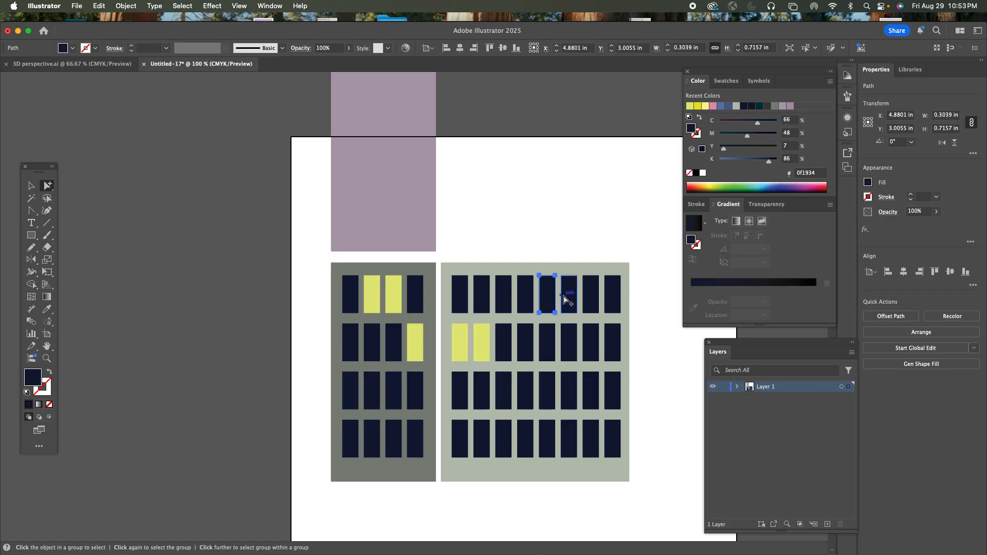
shift+click(568, 297)
shift+click(589, 298)
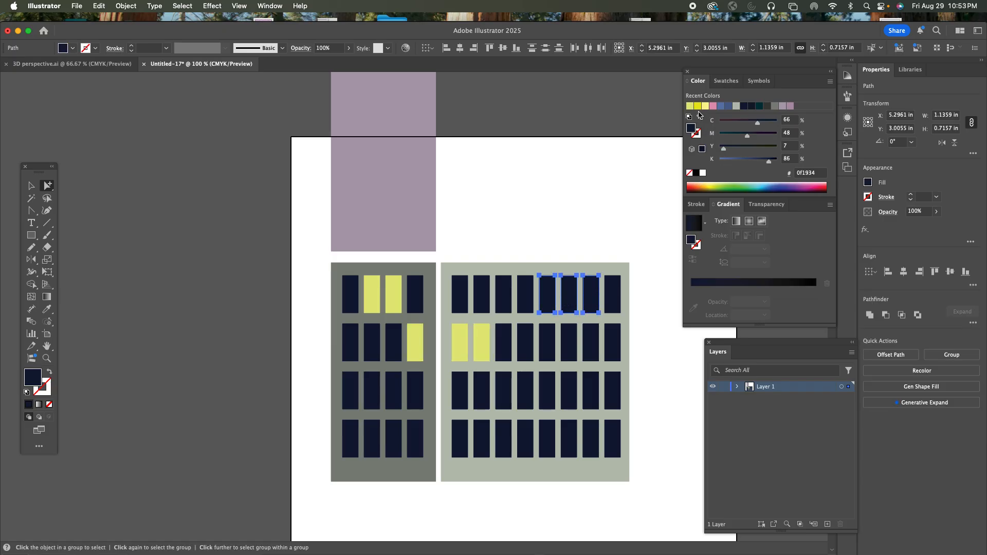
click(690, 108)
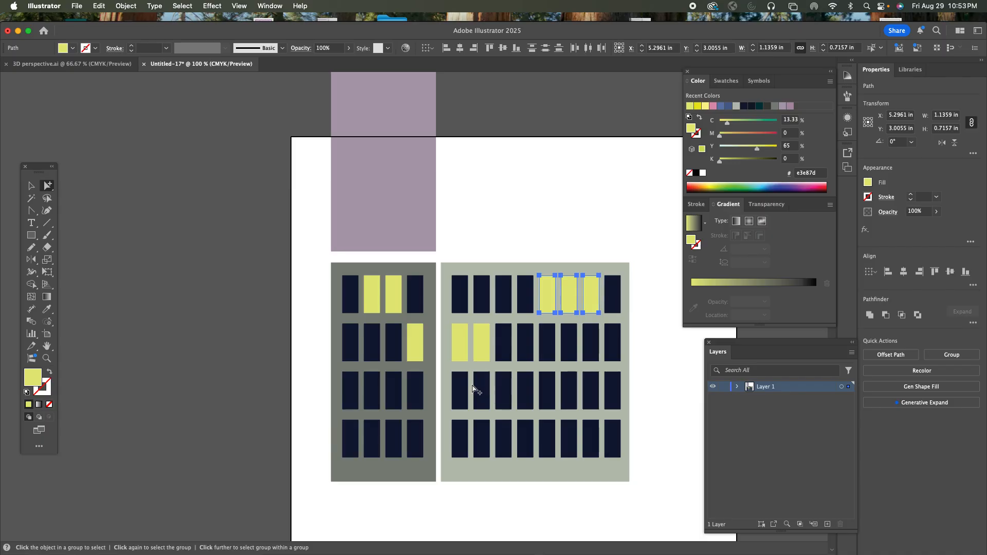
Fill with yellow the narrow facade's third-row windows 2–3 and fourth-row window 2, plus the wide facade's fourth-row windows 2–5 and third-row windows 6–7.
click(389, 397)
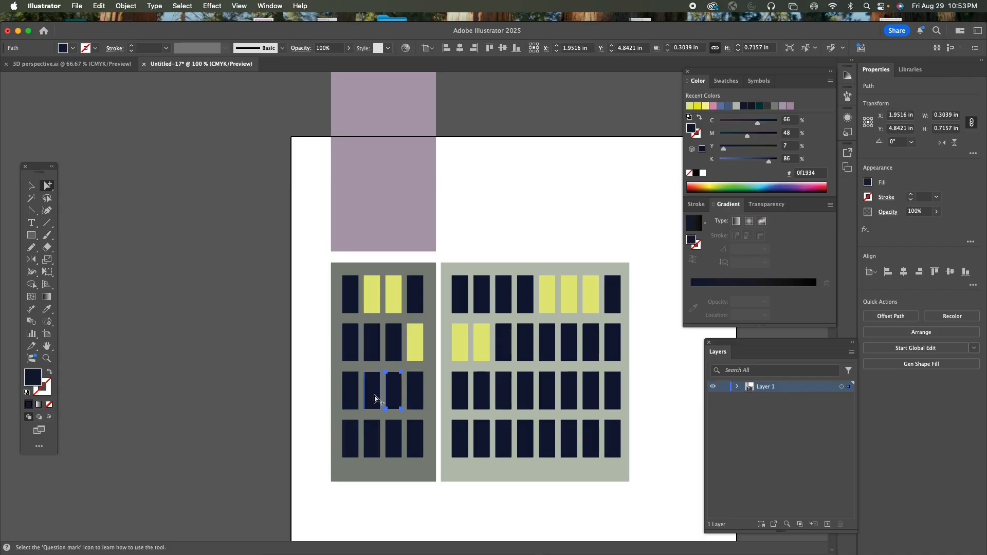
shift+click(375, 399)
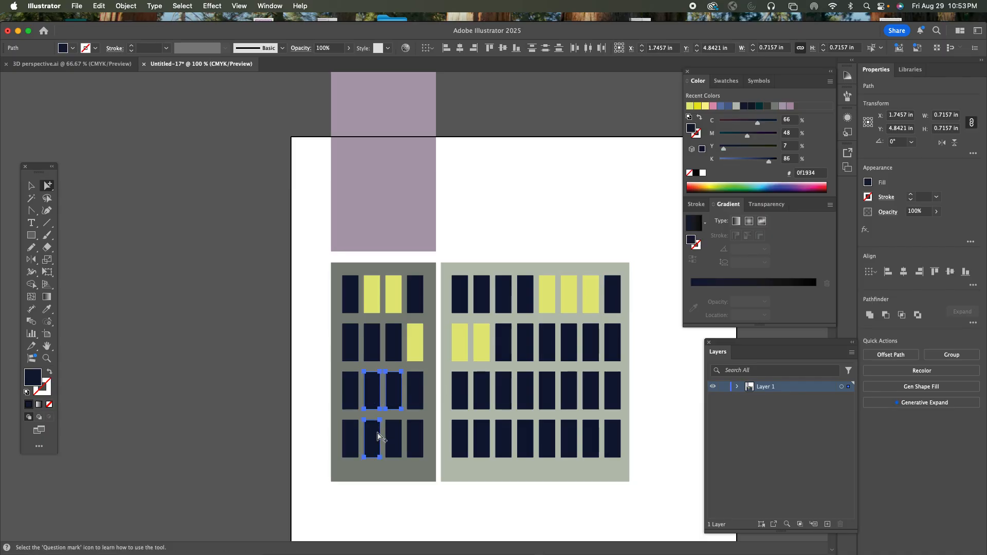
shift+click(378, 436)
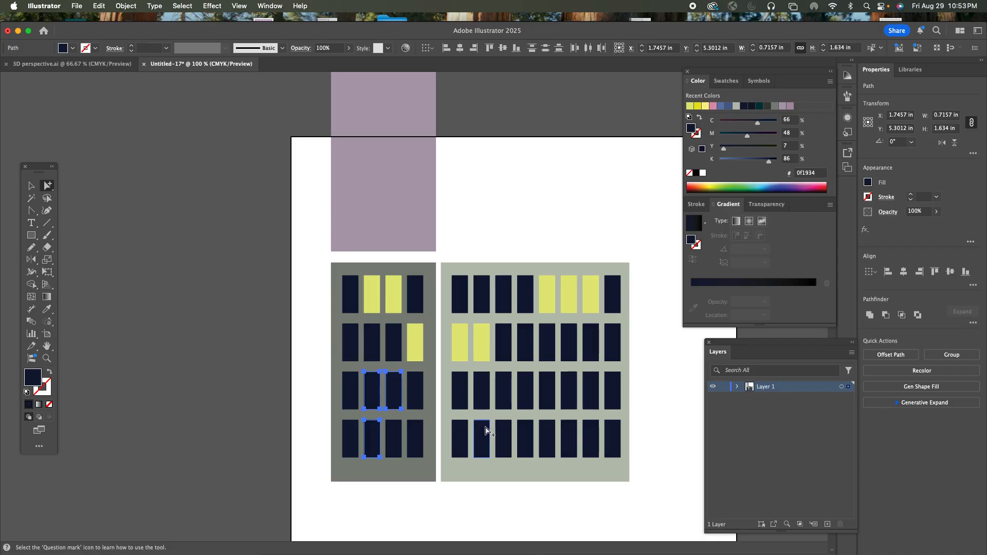
shift+click(485, 433)
shift+click(503, 436)
shift+click(523, 438)
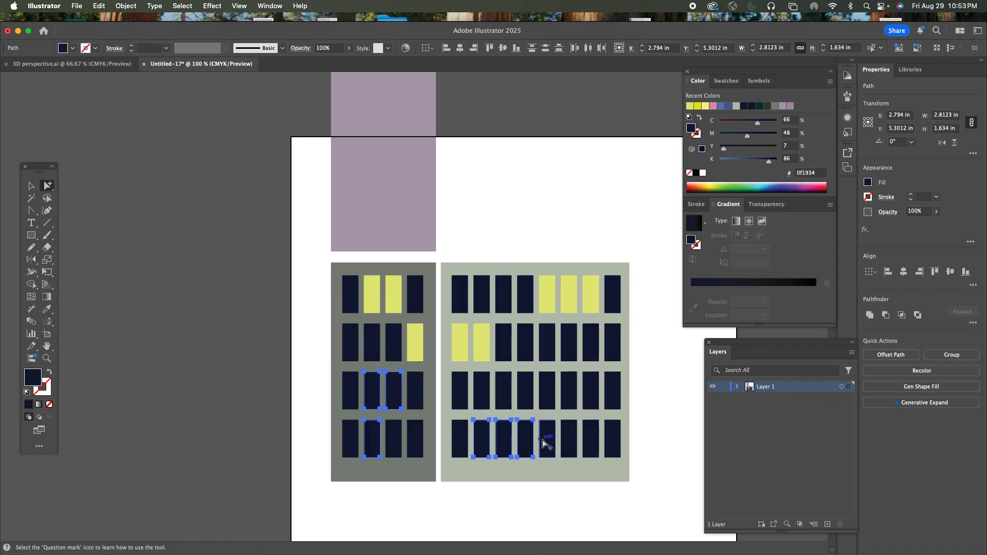
shift+click(545, 441)
shift+click(569, 395)
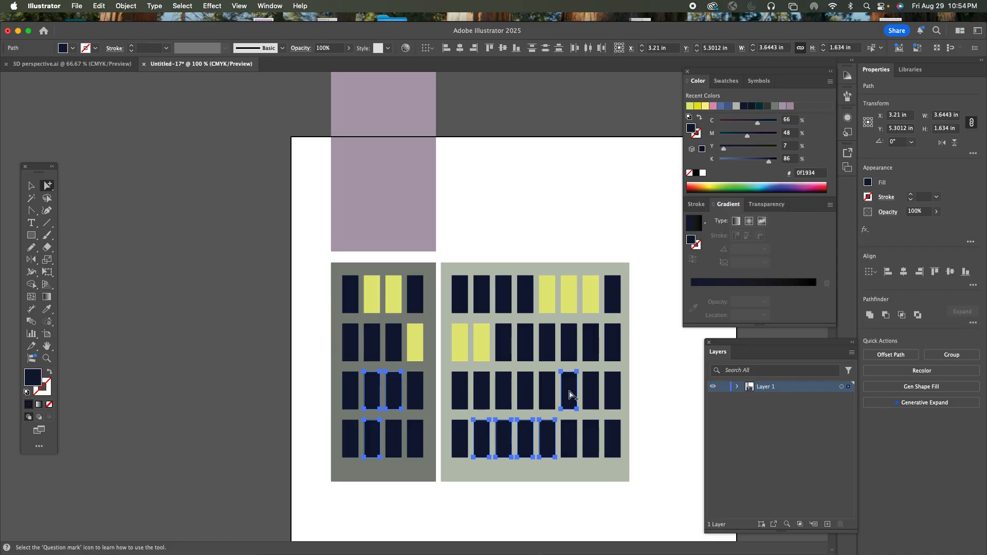
shift+click(590, 392)
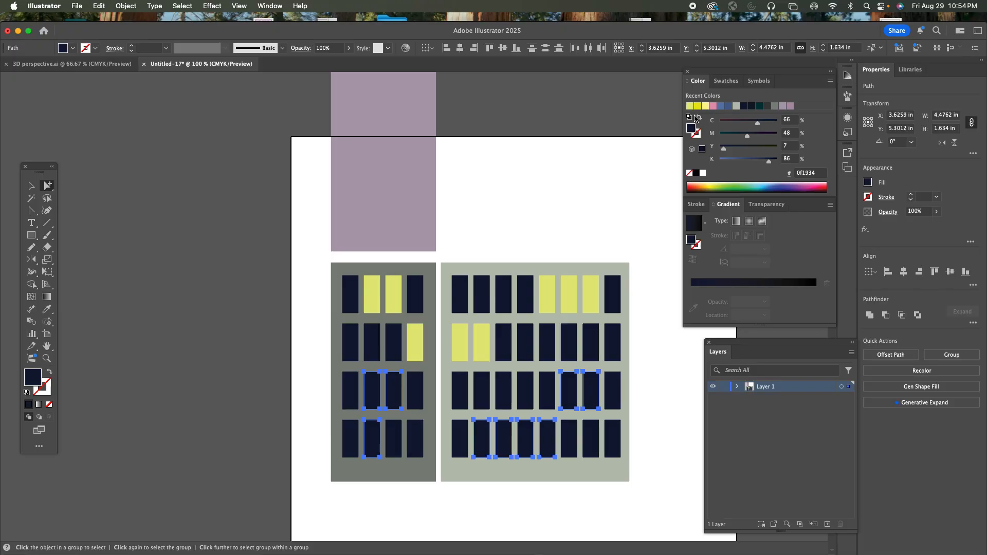
click(691, 107)
click(578, 182)
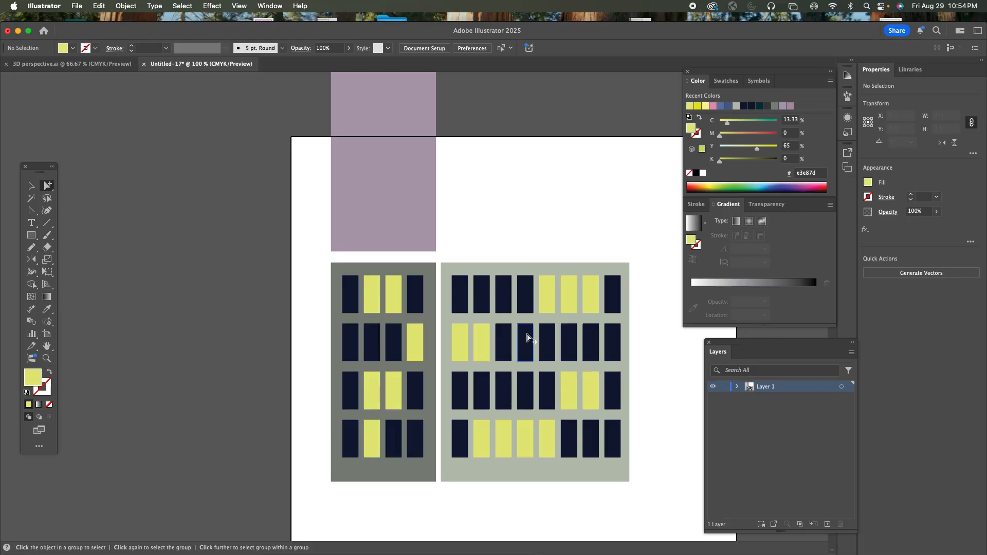
Recolor the two yellow windows in the narrow facade's third row to orange by setting magenta to 25% (#deba71).
click(394, 396)
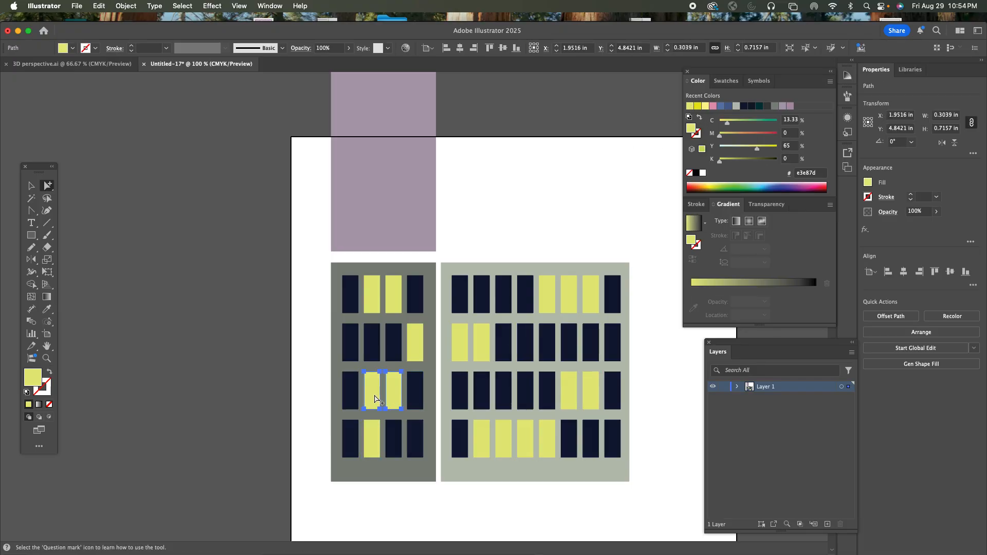
shift+click(372, 396)
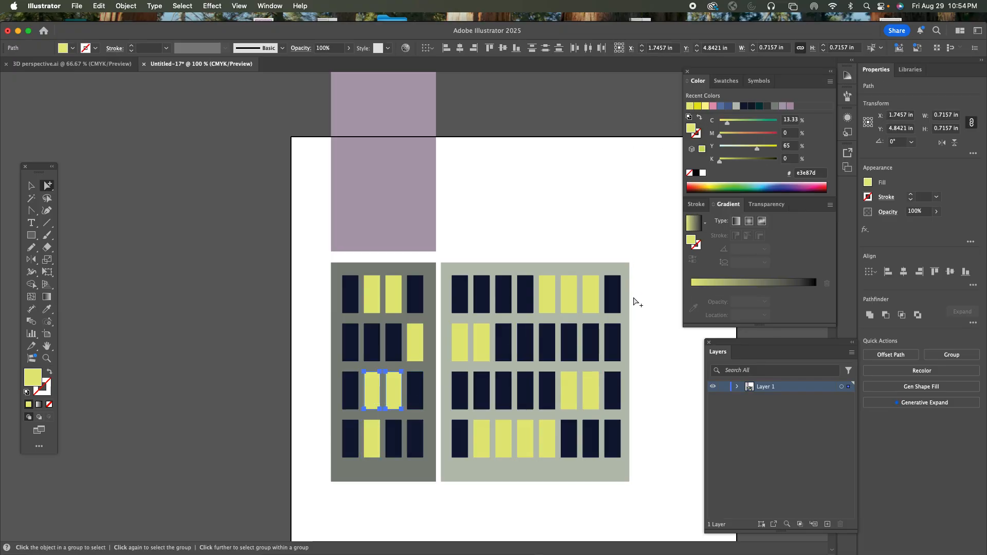
click(734, 134)
click(560, 187)
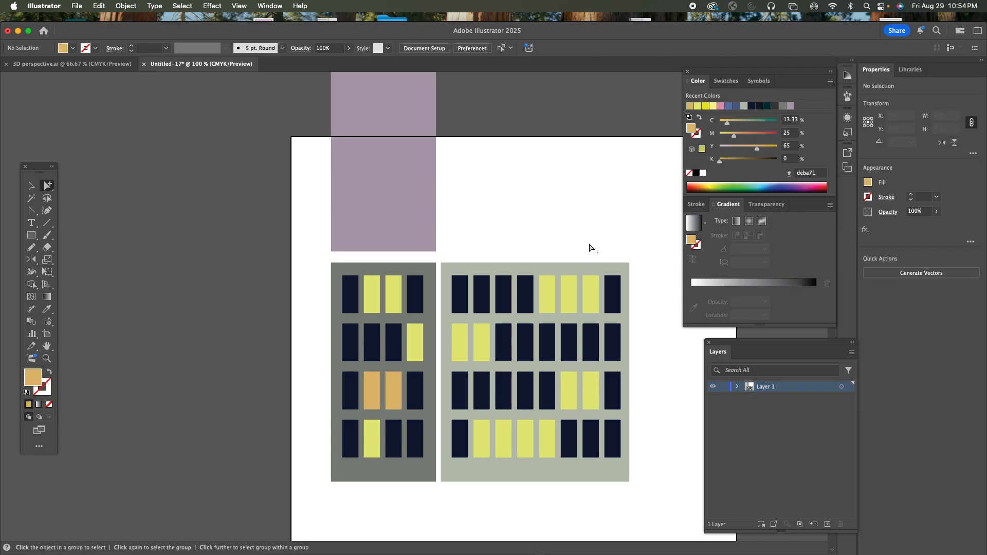
Recolor the three yellow windows in the wide facade's top row to the recent orange, #deba71.
click(548, 303)
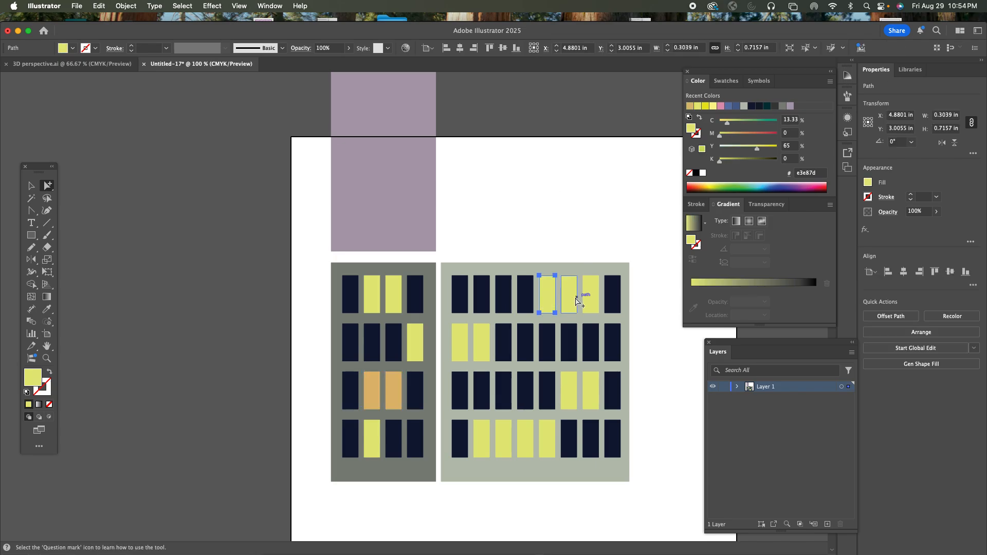
shift+click(571, 302)
shift+click(591, 301)
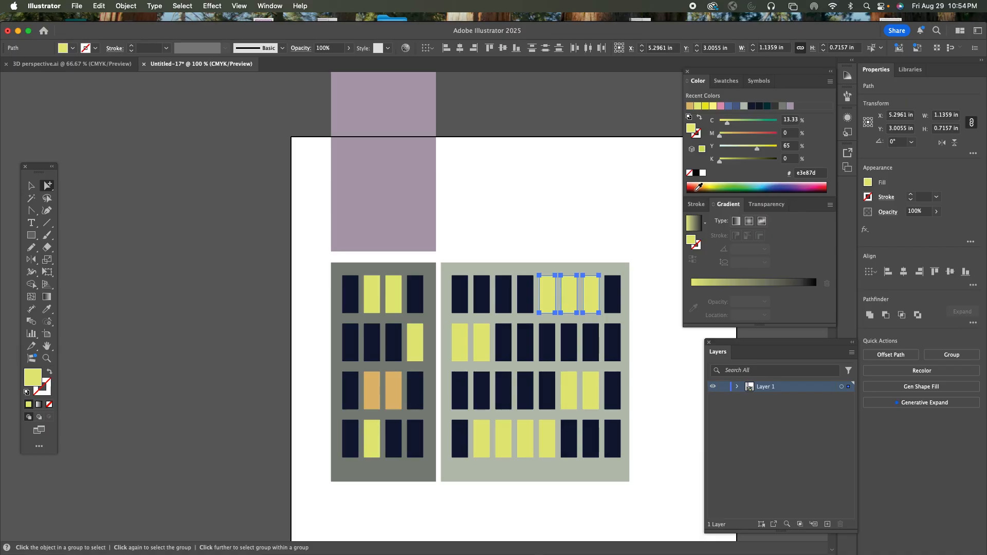
click(691, 106)
click(592, 143)
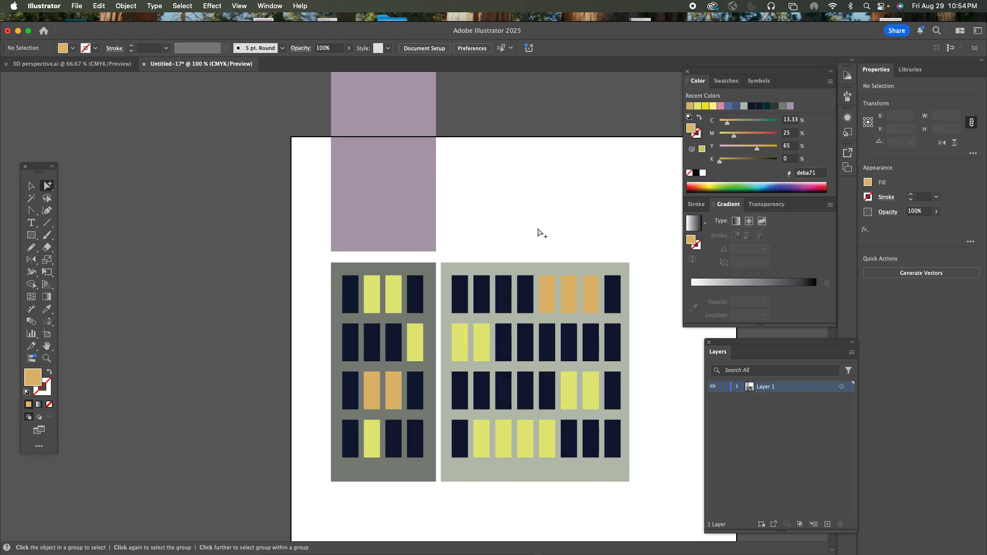
Check the roof in 3D perspective.ai, then add a centered copy of the purple roof rectangle scaled down to about 1.65 × 3.20 in.
drag(515, 189, 492, 249)
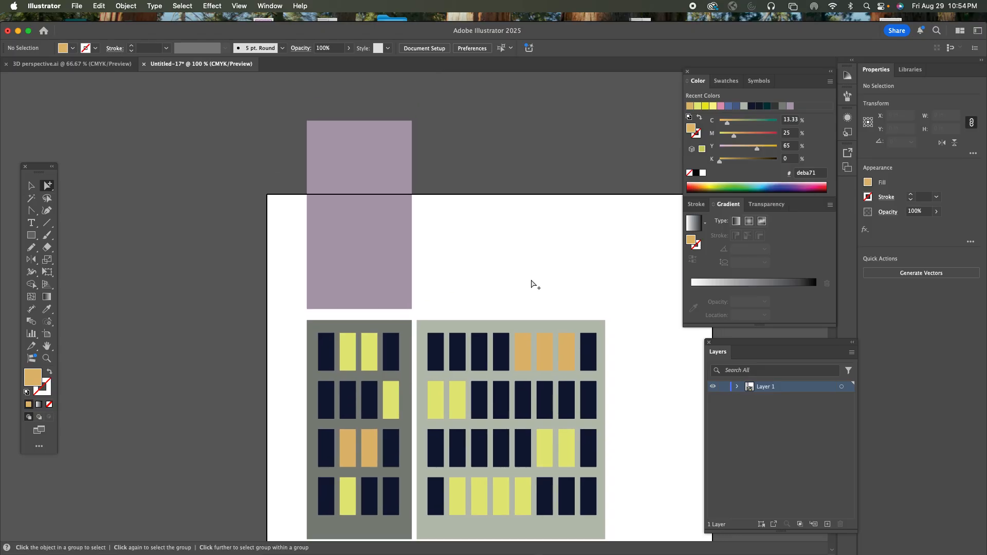
click(72, 63)
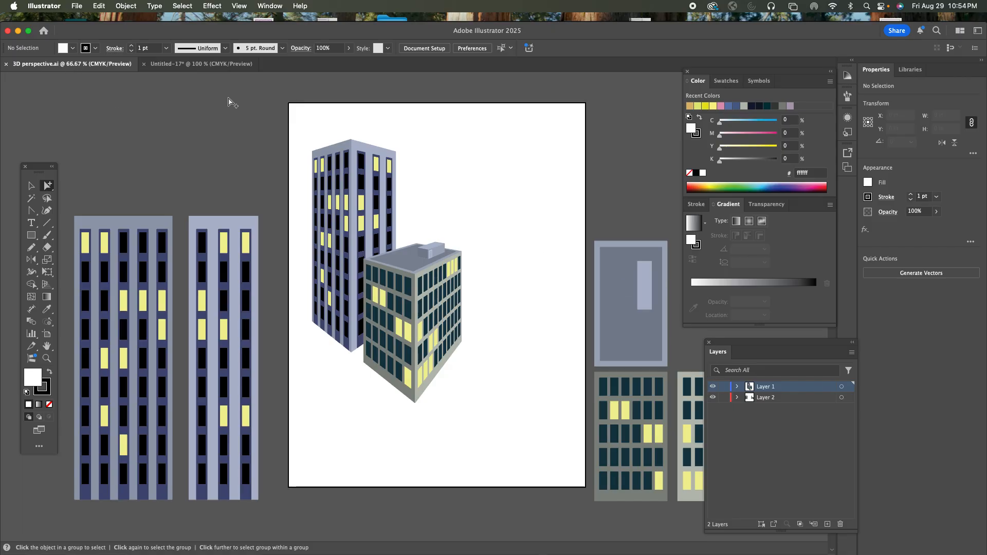
click(209, 65)
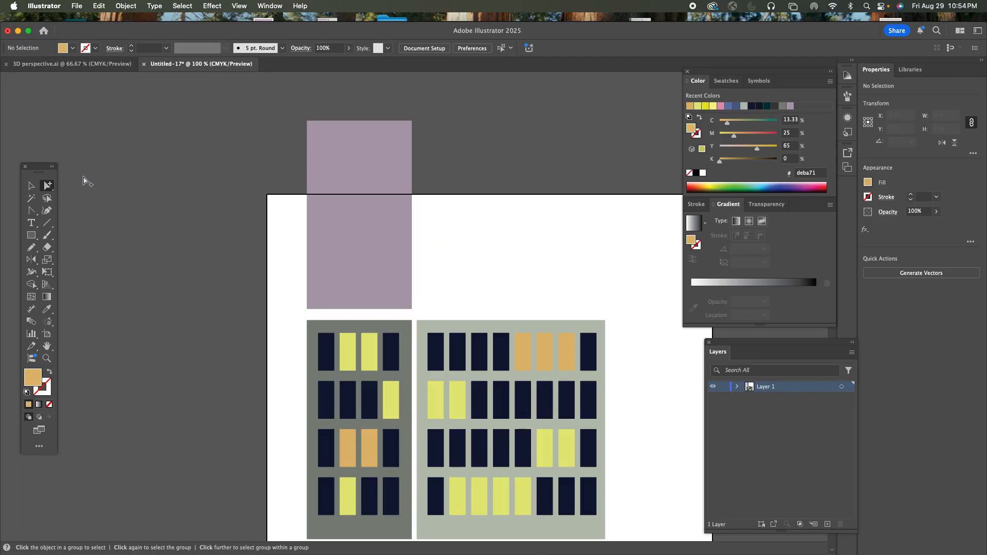
click(31, 185)
click(343, 235)
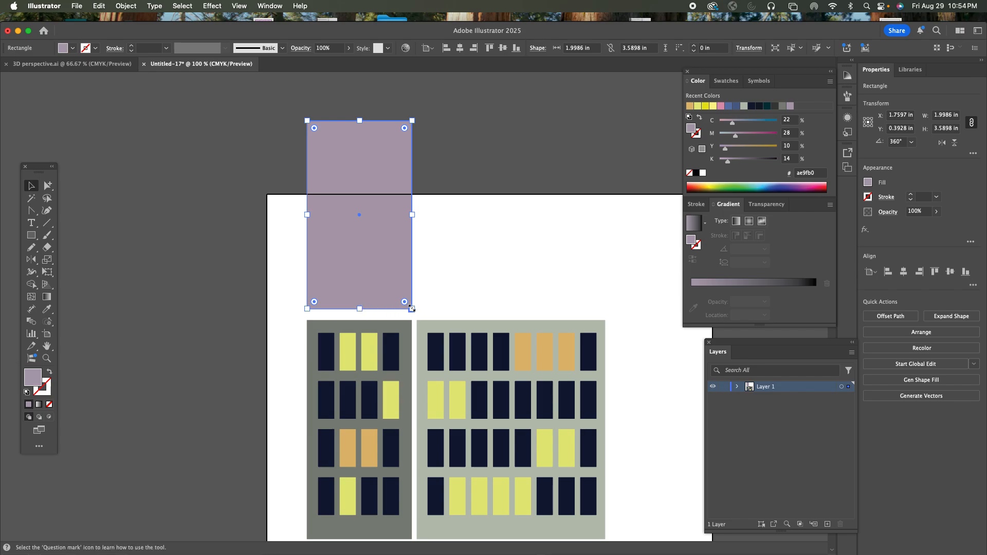
drag(411, 310, 360, 300)
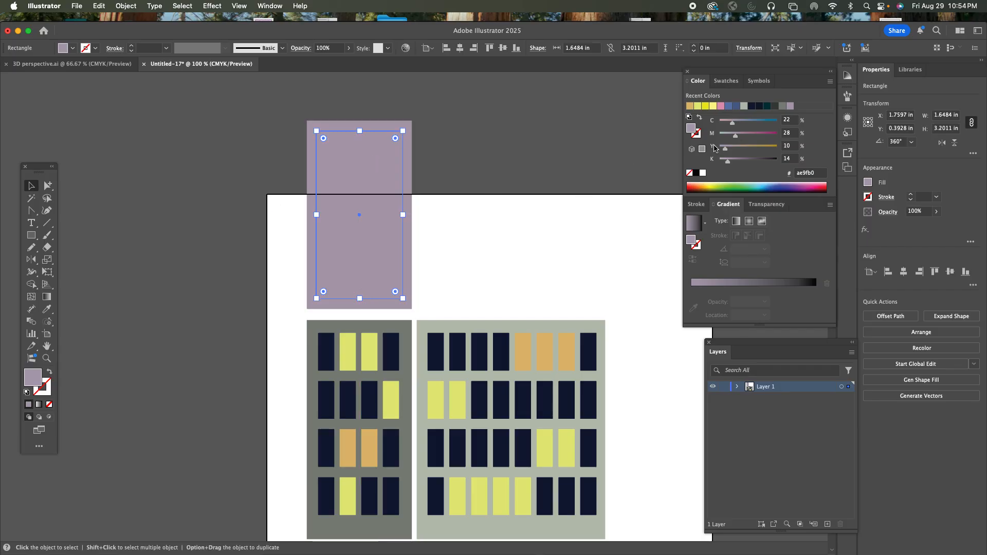
Darken the inner roof rectangle's fill to C 22, M 29, Y 10, K 39 (#867a88).
click(737, 163)
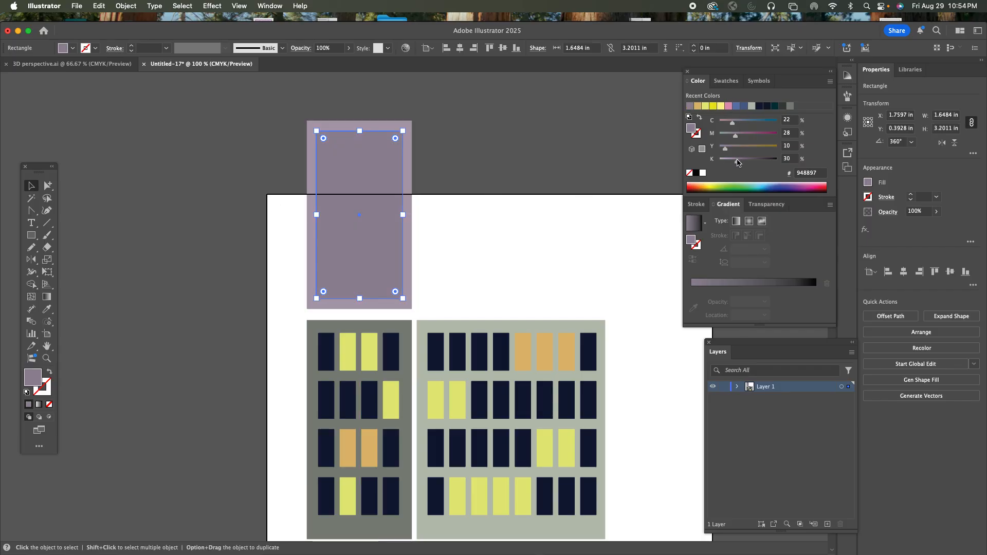
click(742, 134)
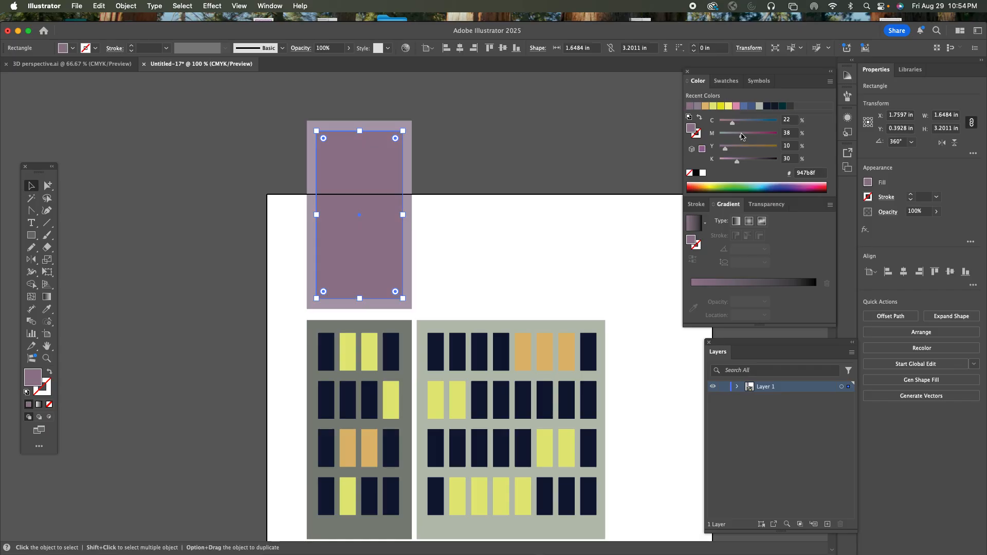
click(742, 163)
click(736, 135)
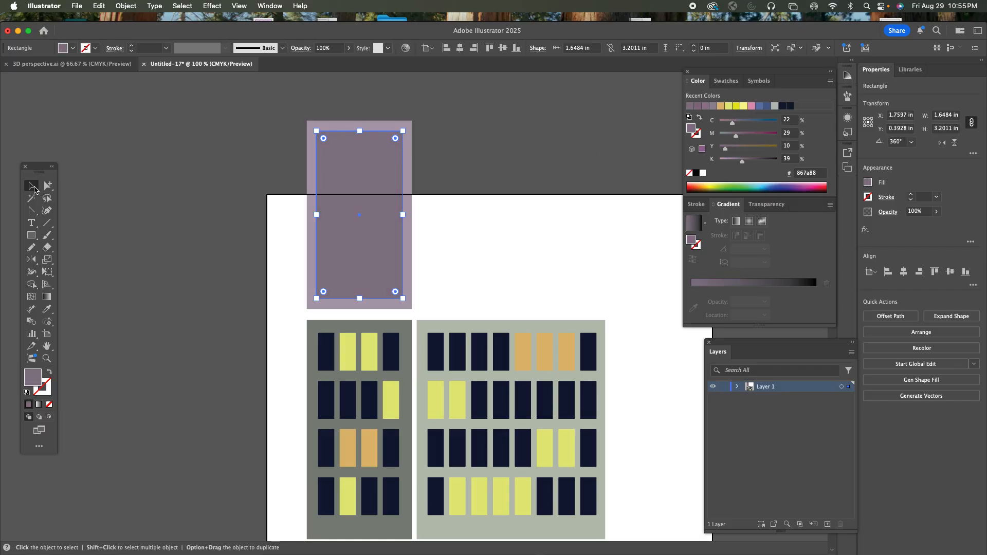
Draw a rectangle about 0.39 × 0.80 in near the inner roof's upper-right corner and fill it with C 22, M 12, Y 10, K 15.
click(31, 236)
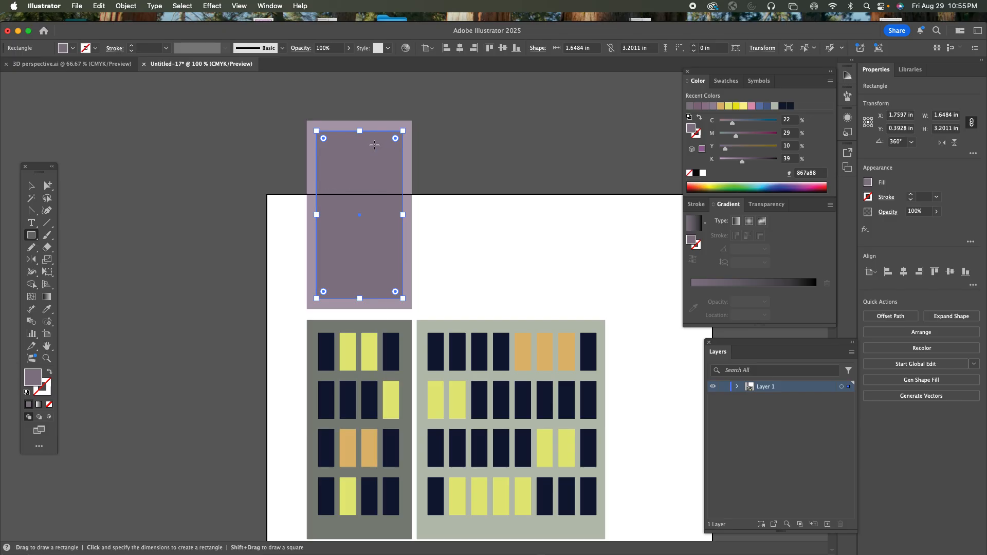
drag(374, 145, 394, 187)
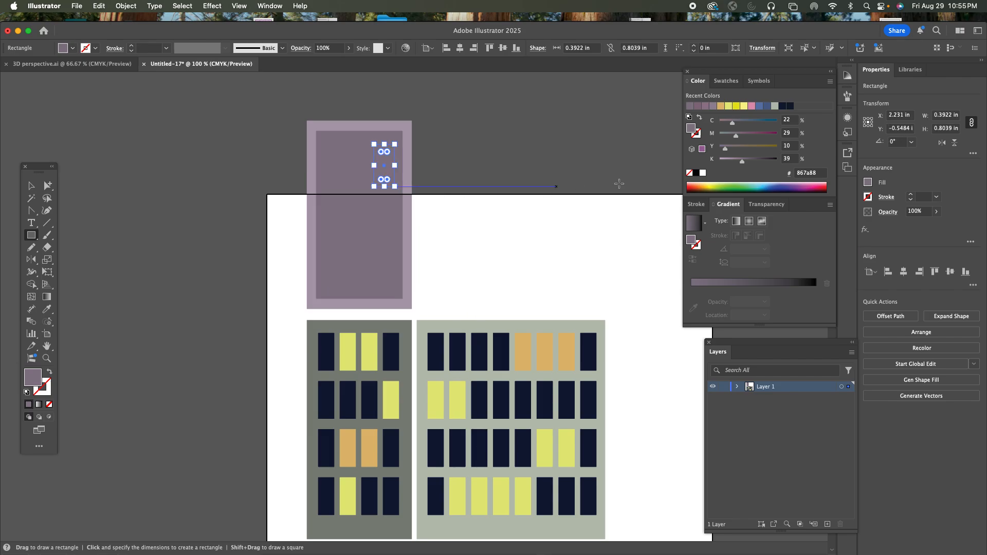
drag(735, 162, 727, 136)
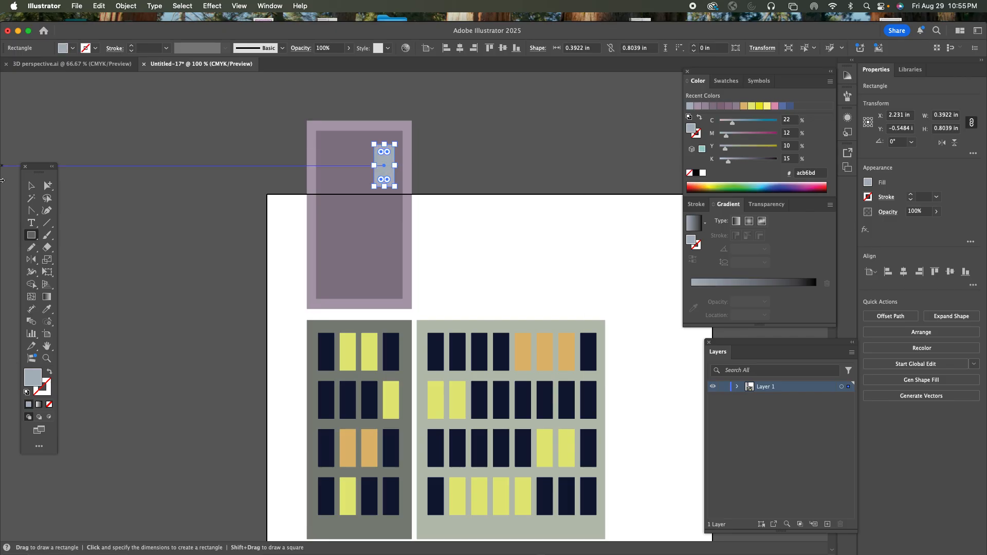
key(v)
click(159, 135)
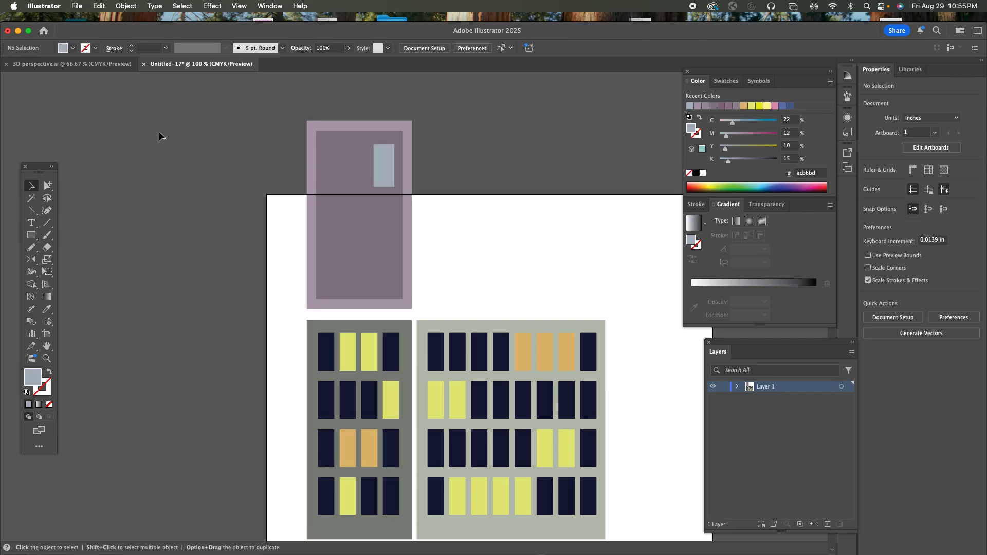
Move the two window facades and the purple roof artwork together off the artboard onto the empty canvas at its right.
key(super+minus)
key(super+minus)
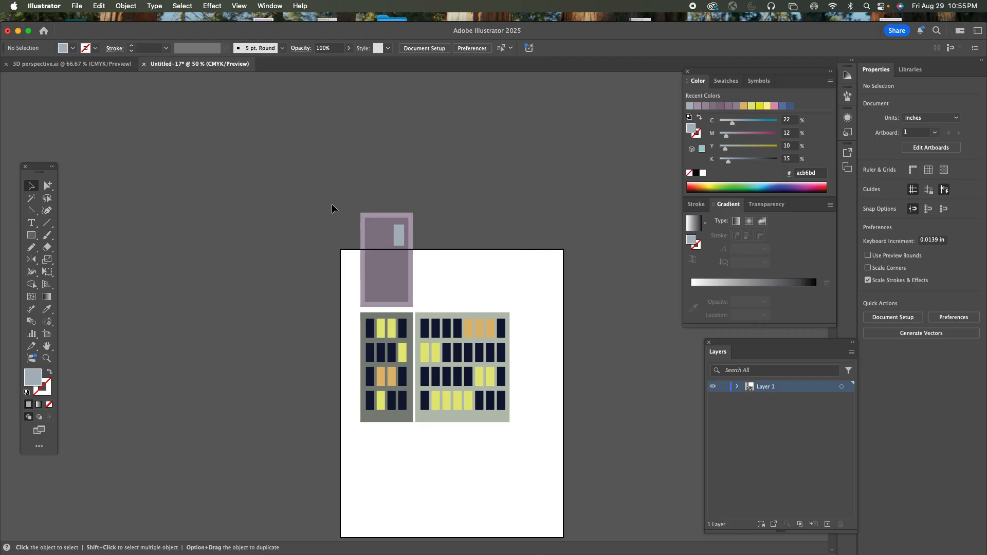
drag(331, 205, 539, 440)
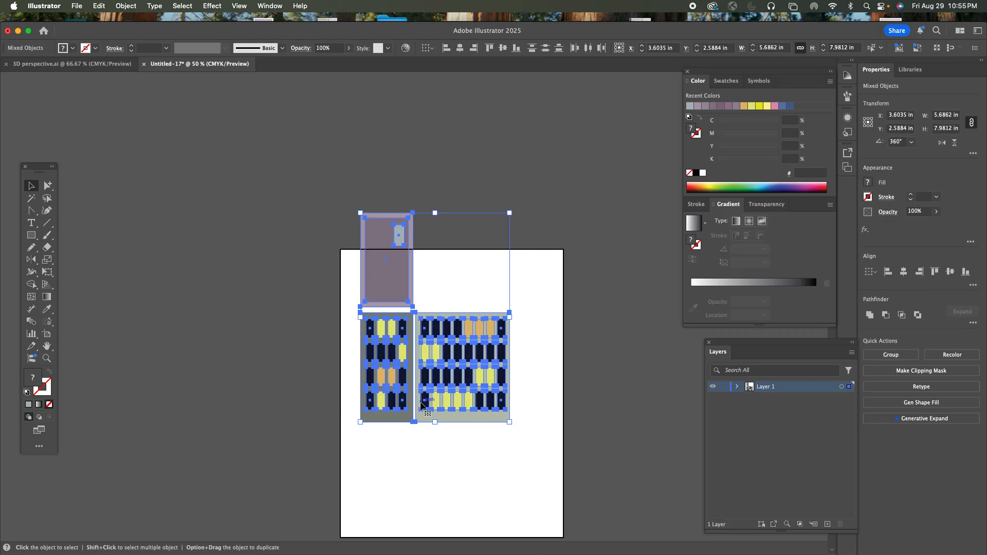
drag(416, 405, 658, 513)
click(622, 284)
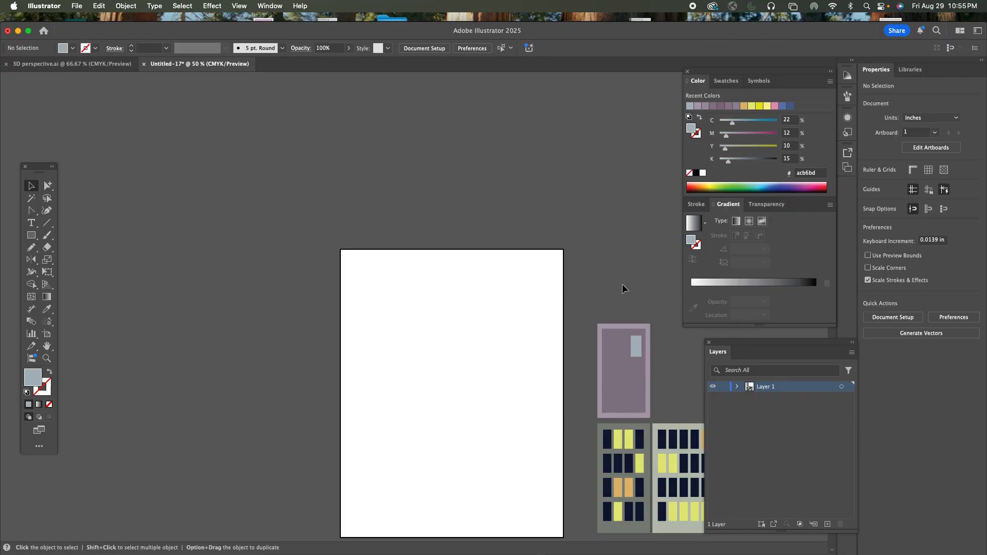
drag(622, 284, 531, 242)
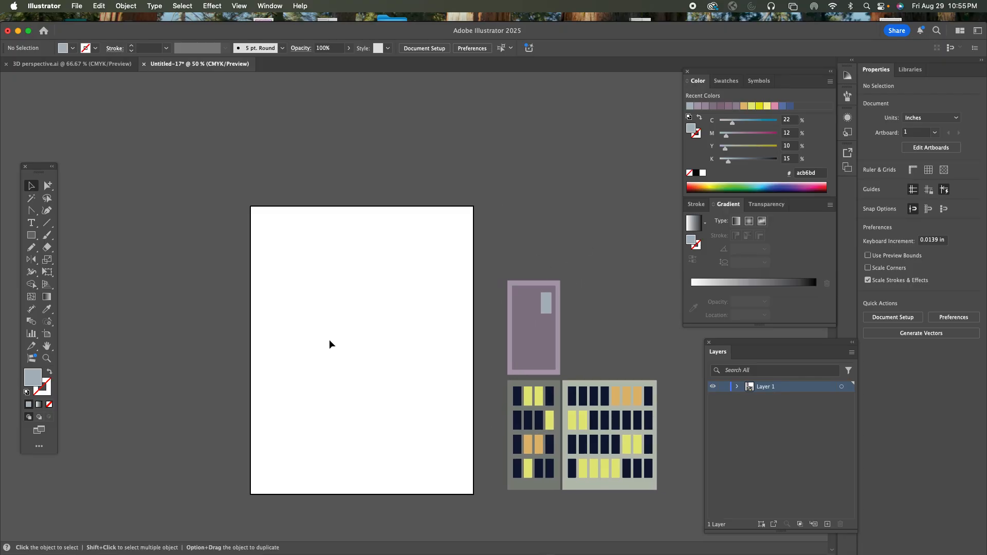
Draw a tall rectangle about 2.29 × 7.43 in on the artboard and add a copy beside it widened to about 3.35 in.
key(m)
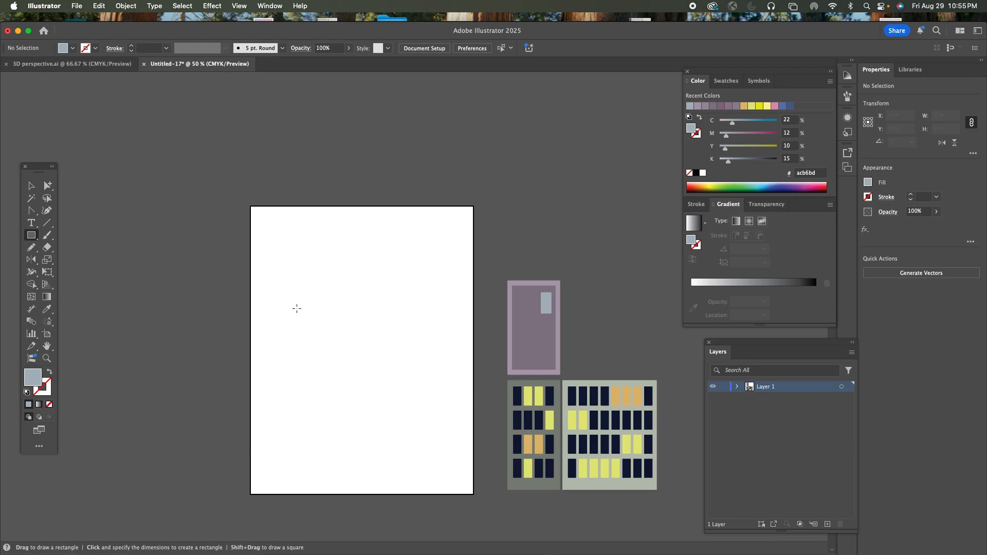
drag(273, 268, 334, 462)
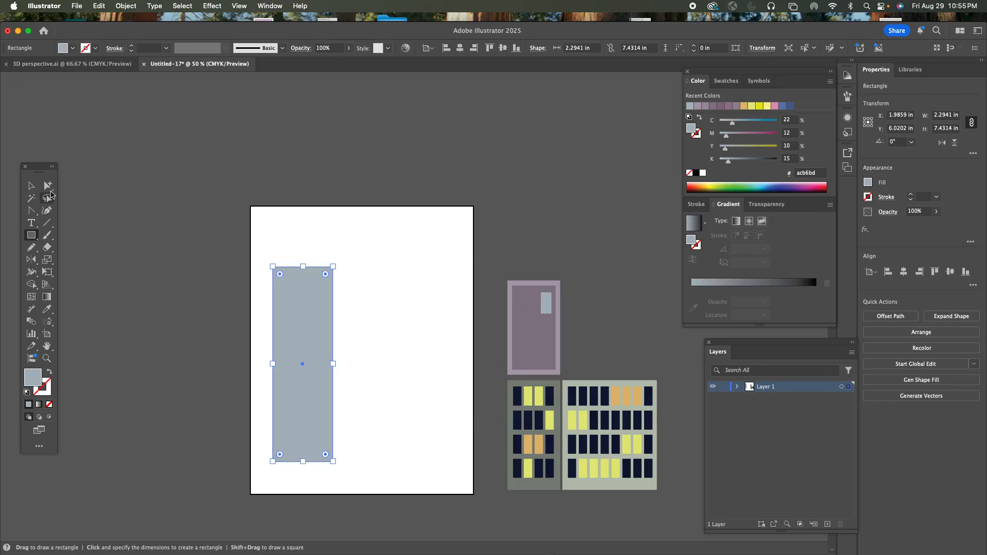
click(32, 189)
drag(302, 320, 370, 327)
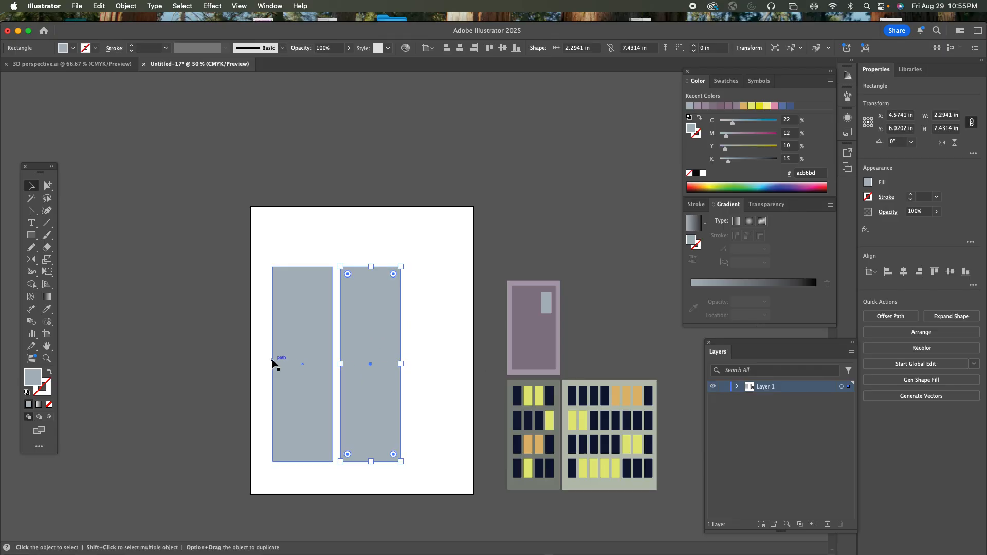
drag(400, 364, 428, 366)
Recolor the narrow tall rectangle's fill to C 33, M 22, Y 10, K 36 (#788191).
click(307, 333)
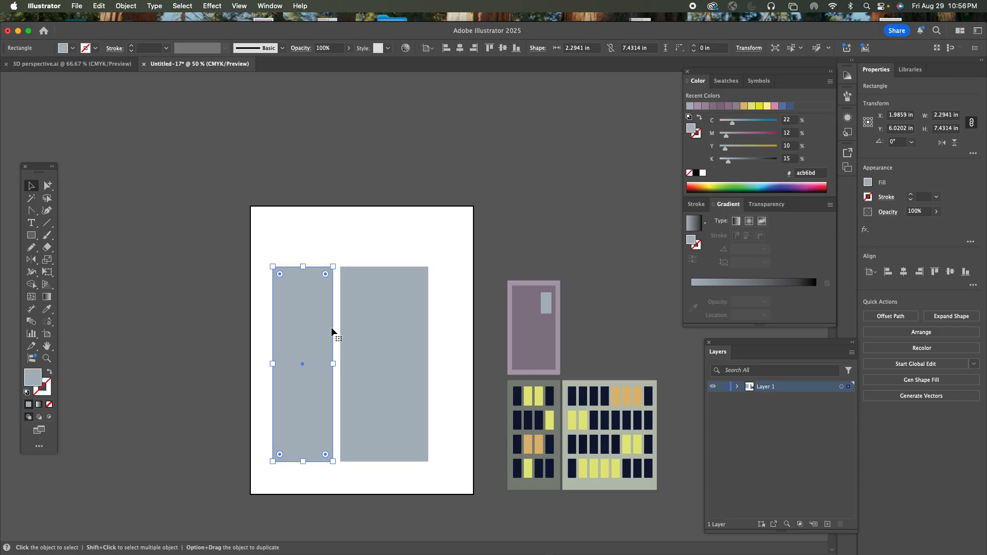
drag(743, 162, 740, 163)
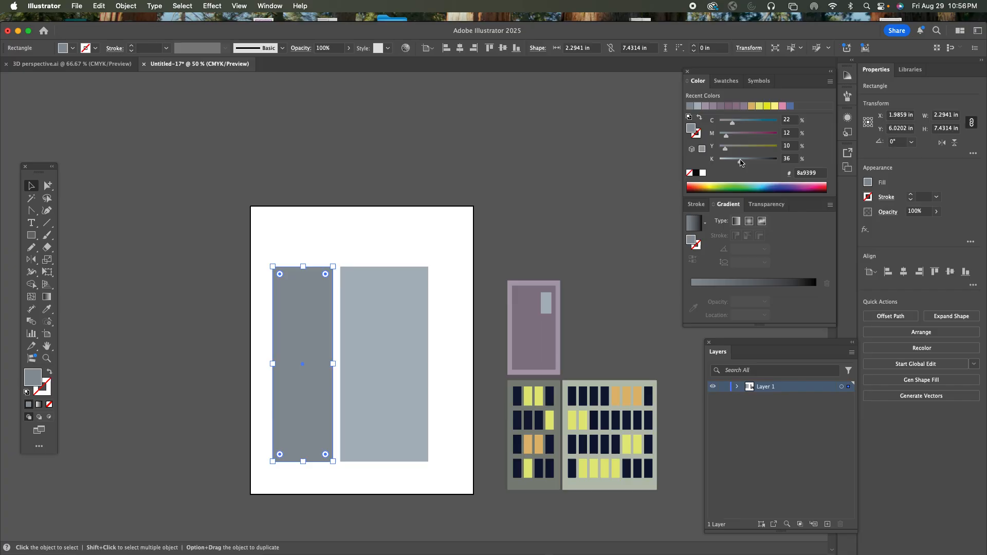
click(734, 135)
key(super+z)
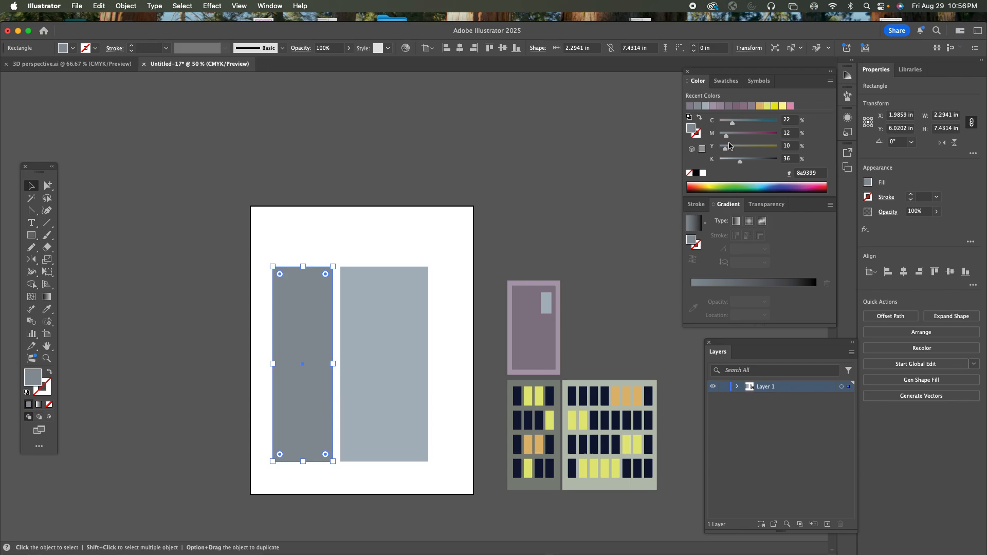
click(733, 134)
click(739, 121)
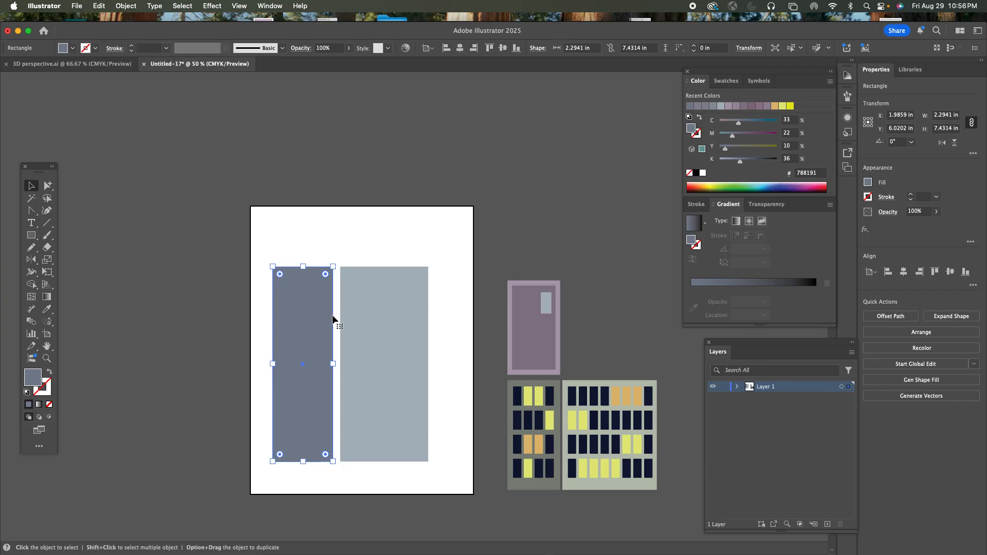
Sample the narrow rectangle's fill onto the wide rectangle and lighten it to C 16.5, M 11, Y 5, K 18 (#b1b6c1).
click(401, 325)
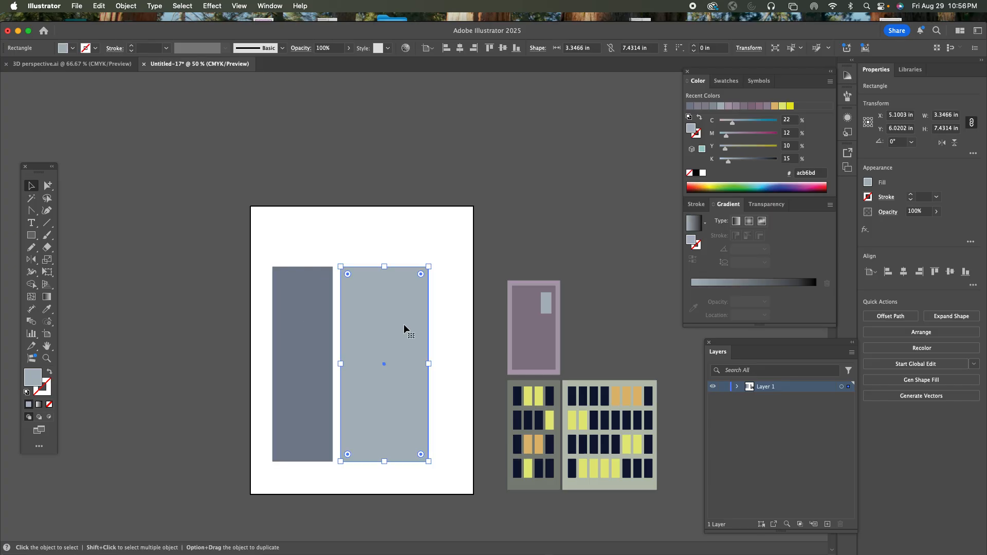
key(i)
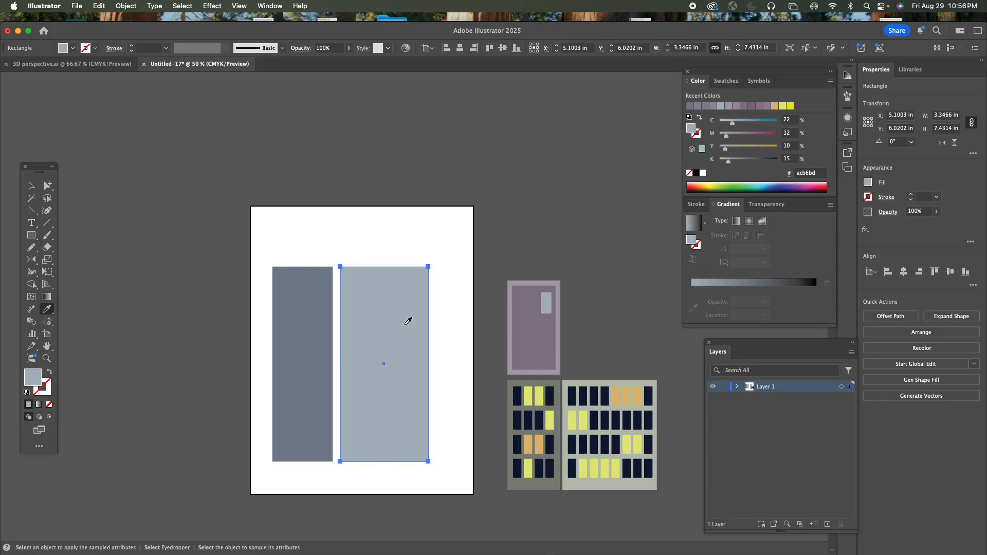
click(302, 321)
click(31, 186)
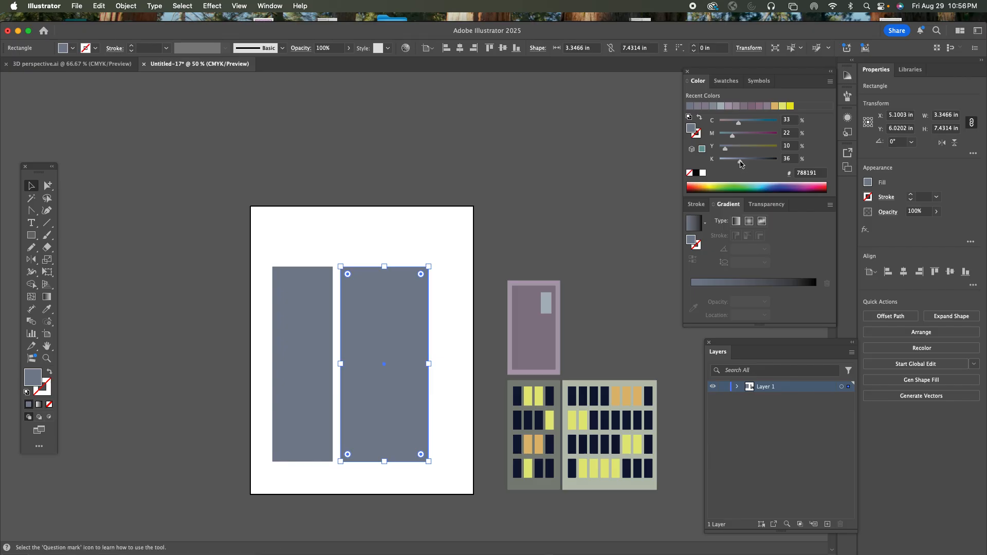
drag(738, 164, 731, 165)
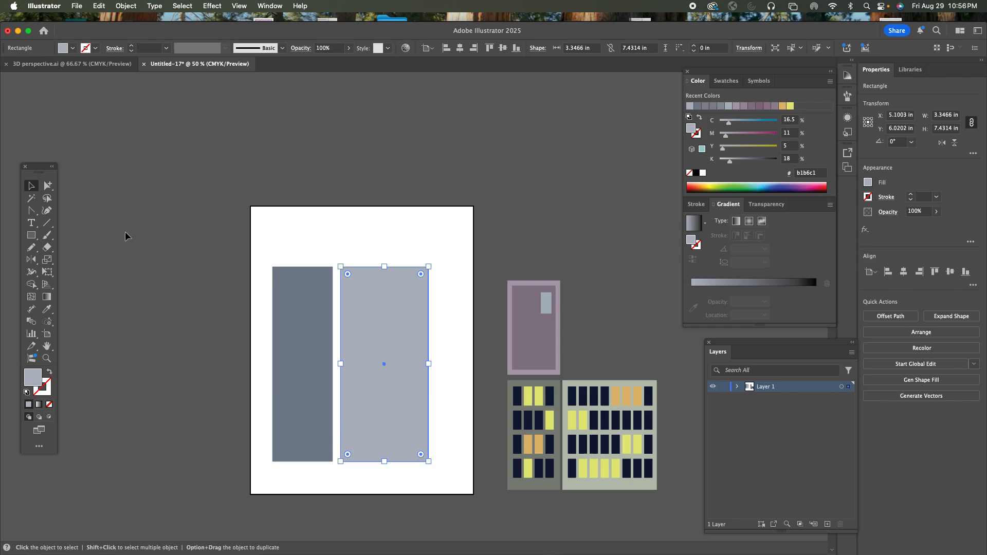
Check the tall building in 3D perspective.ai, and draw a vertical strip about 0.43 × 7.08 in near the narrow facade's left edge.
click(30, 237)
click(77, 65)
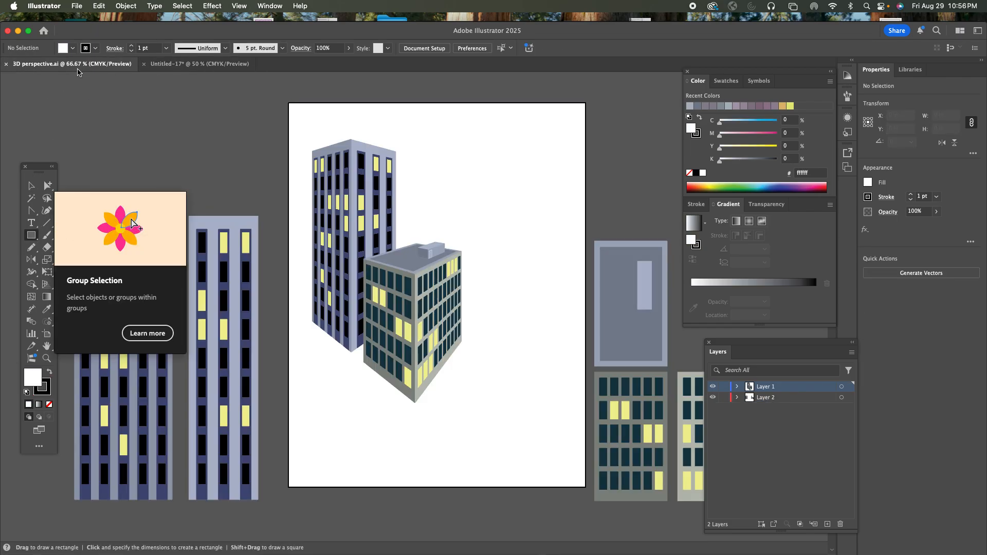
click(156, 65)
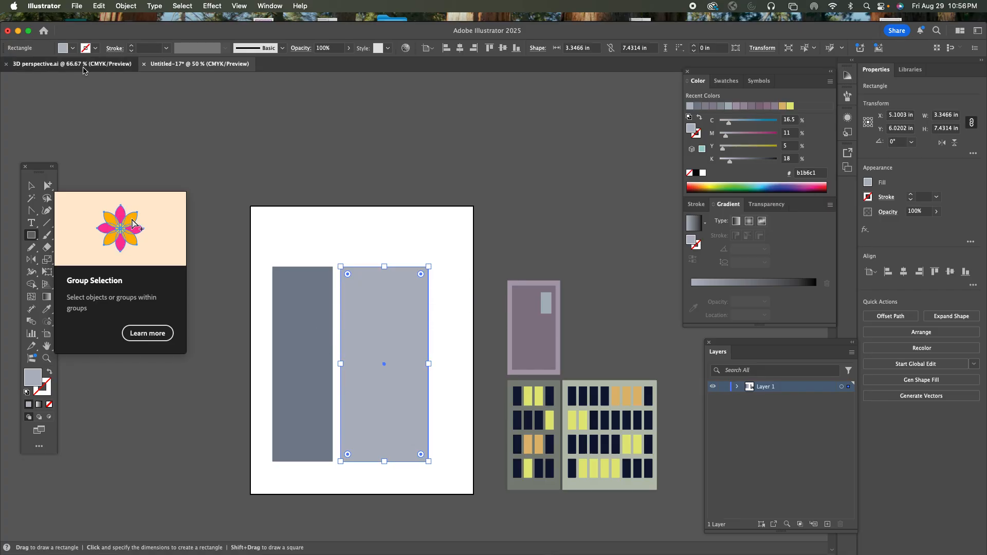
click(83, 69)
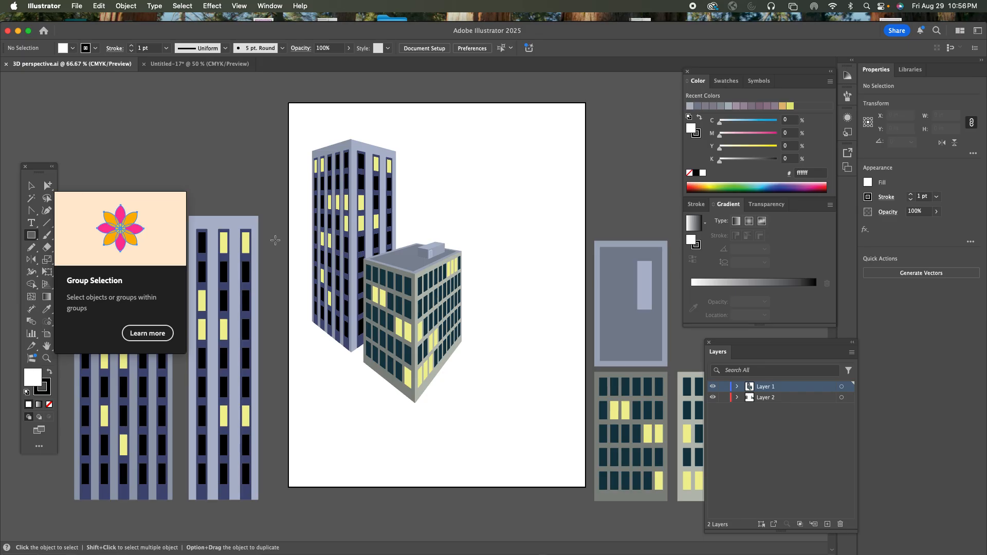
click(50, 287)
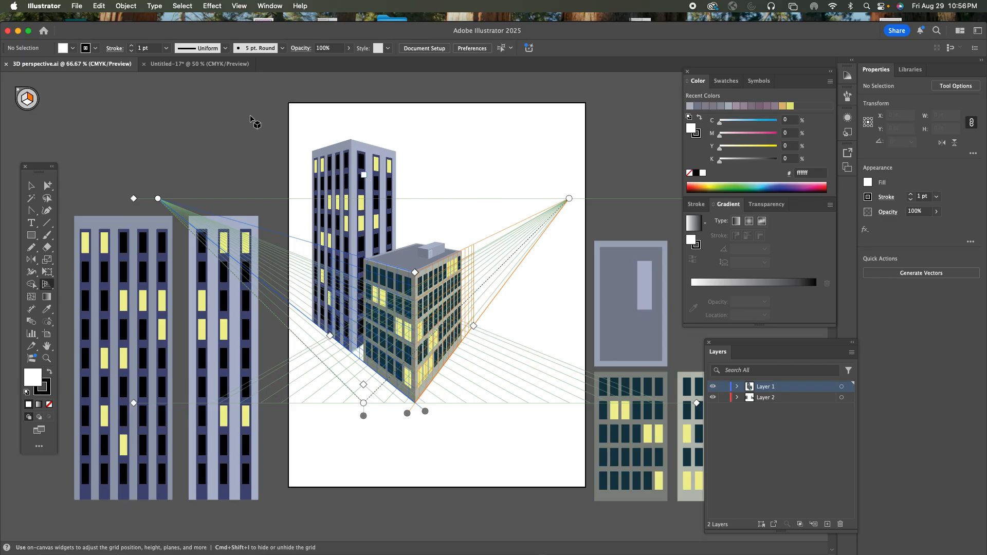
click(213, 64)
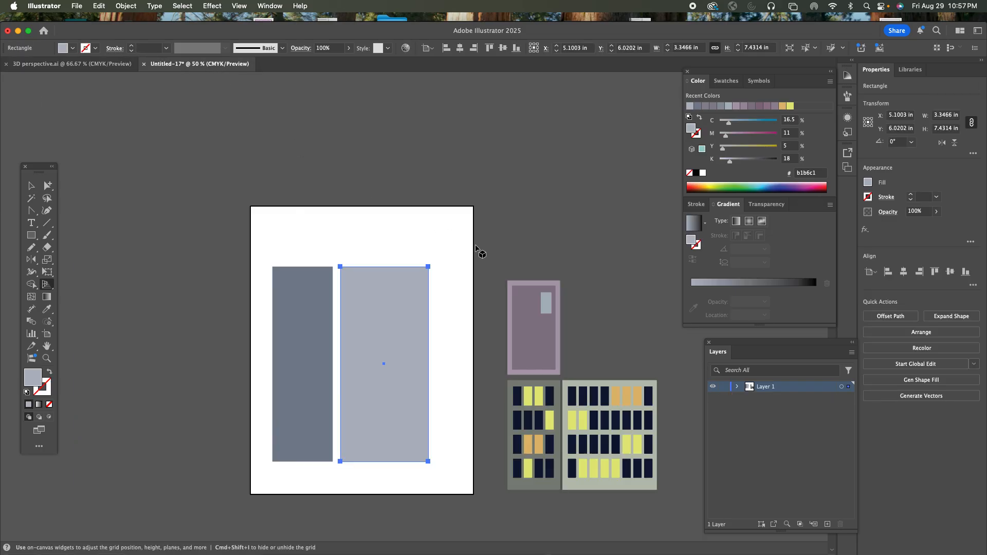
click(32, 235)
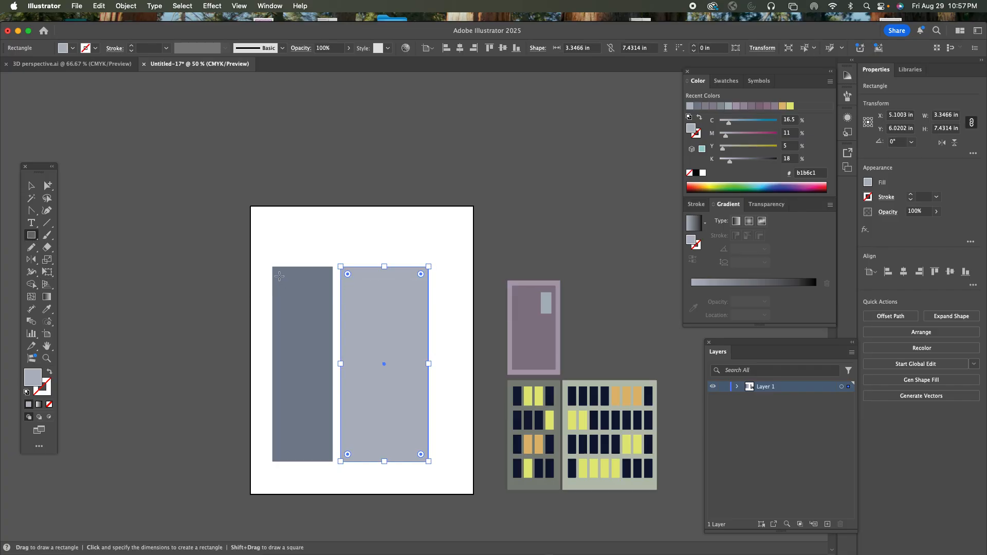
drag(279, 276, 290, 461)
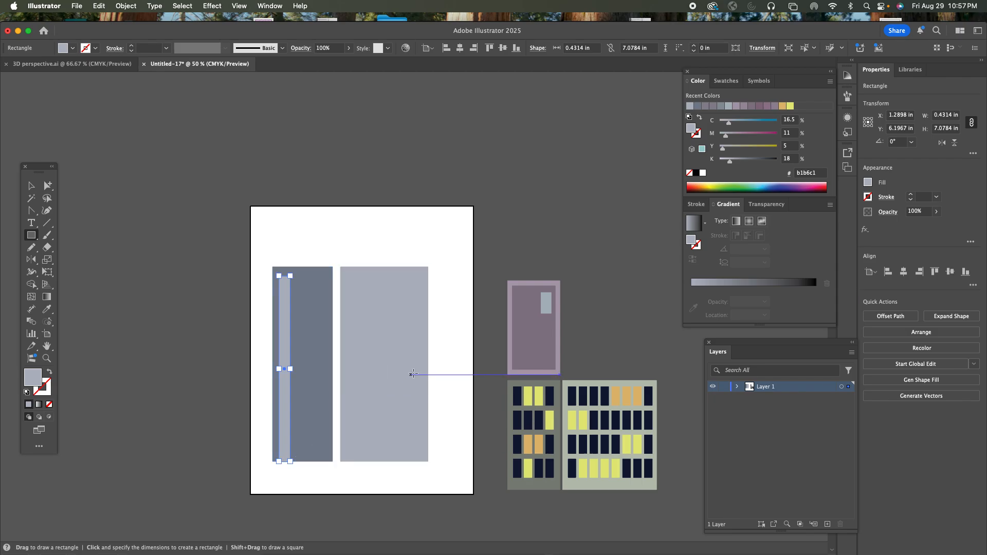
Fill the vertical strip with dark blue C 59, M 47, Y 5, K 60 (#394060) and deselect it.
click(754, 122)
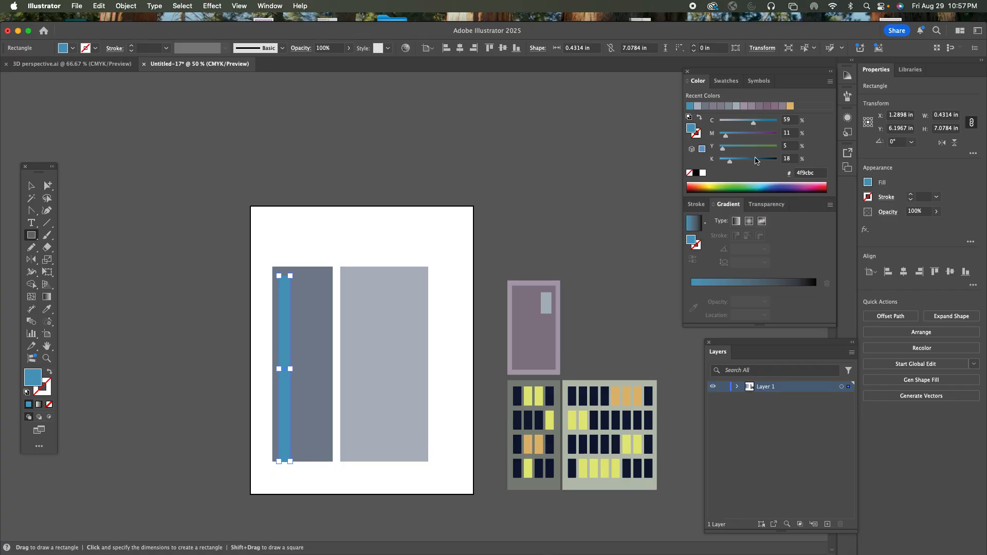
click(754, 159)
click(735, 135)
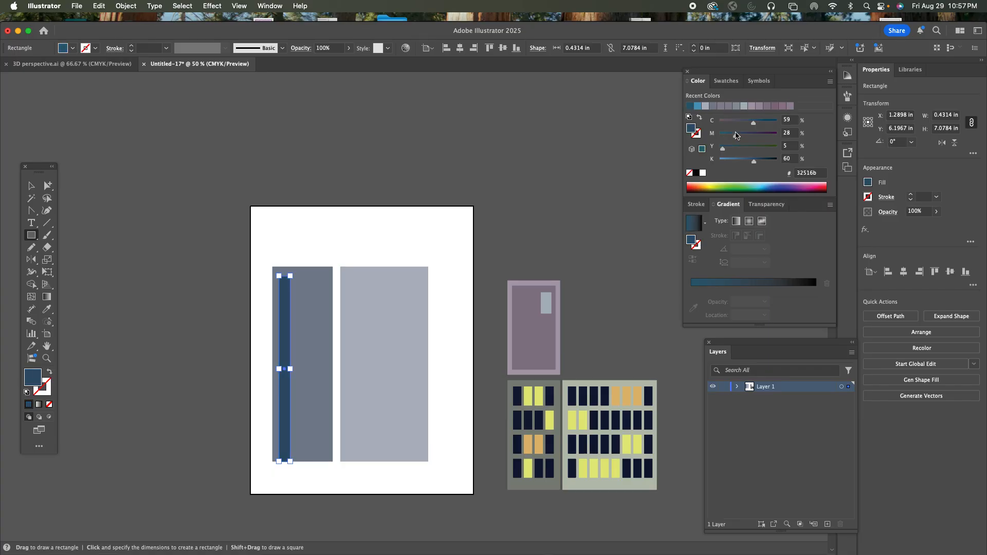
drag(739, 135, 746, 136)
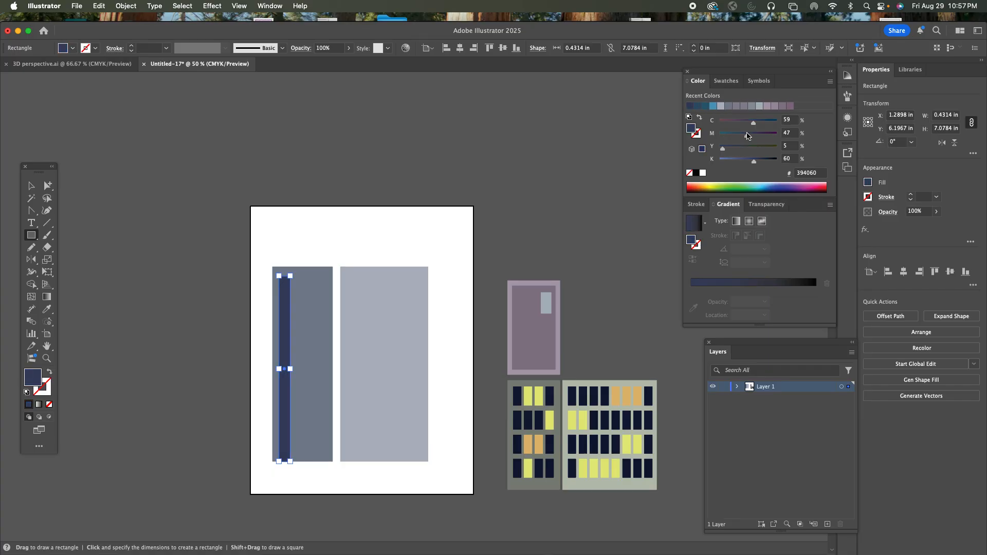
click(31, 186)
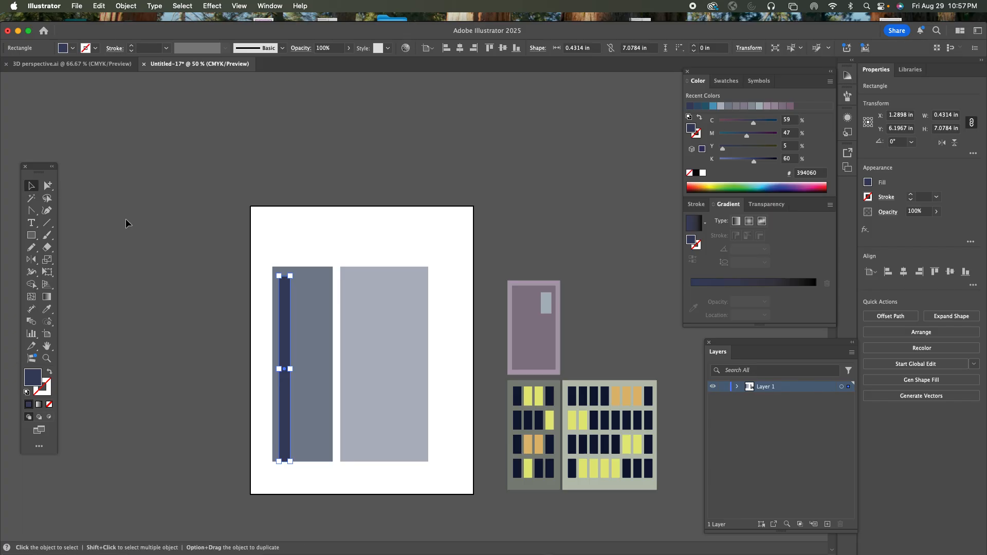
click(127, 224)
Duplicate the dark blue strip level to the narrow facade's right edge and to both side edges of the wide facade.
key(z)
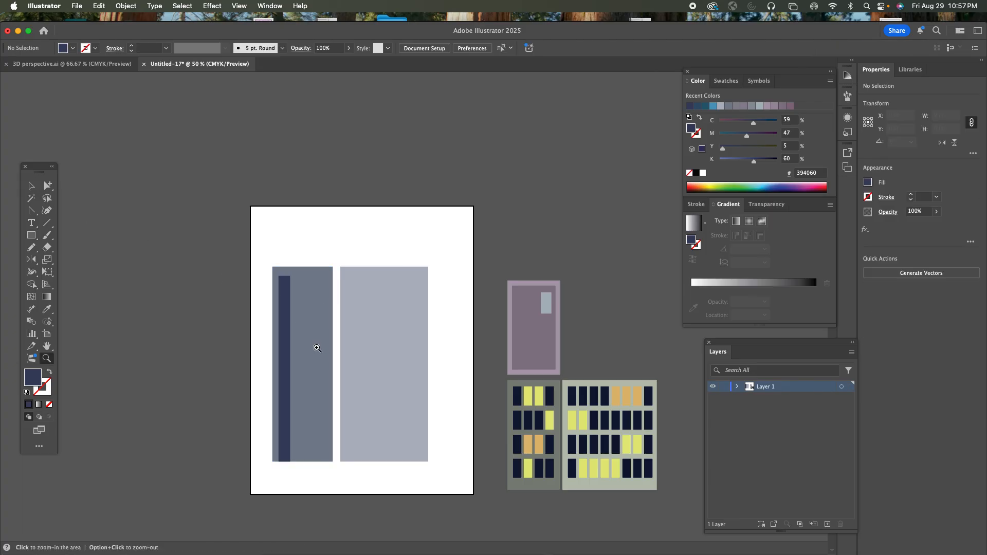
click(322, 349)
scroll(321, 349, right, 5)
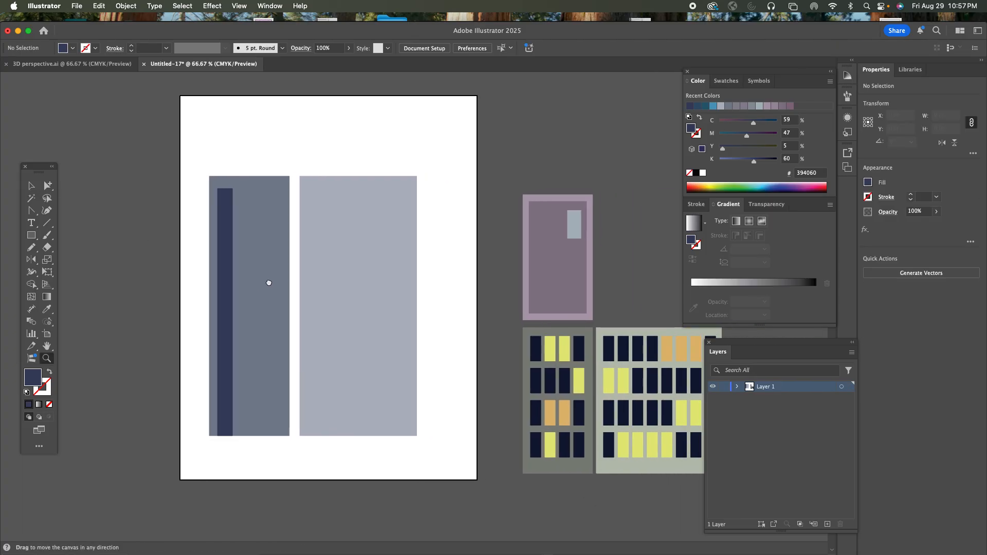
click(36, 191)
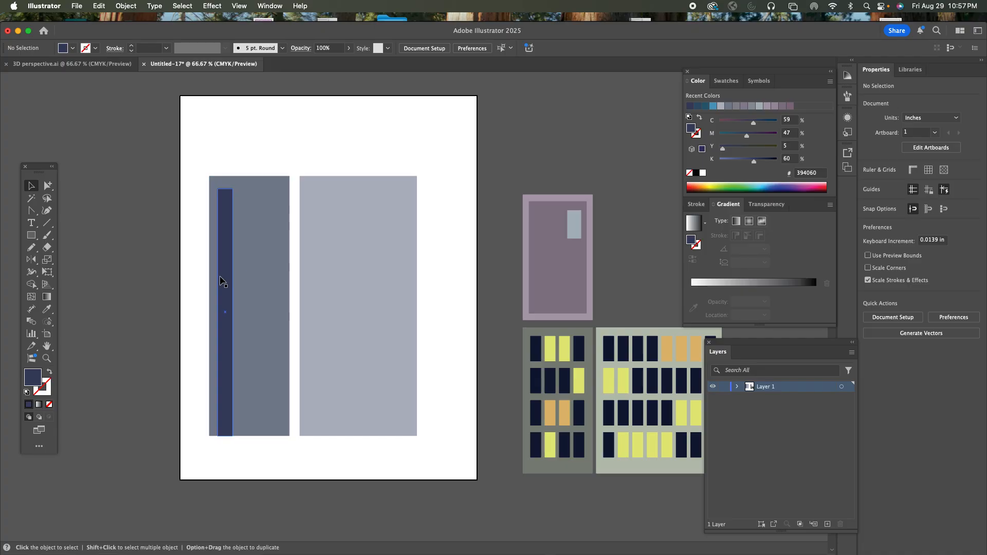
drag(227, 282, 276, 284)
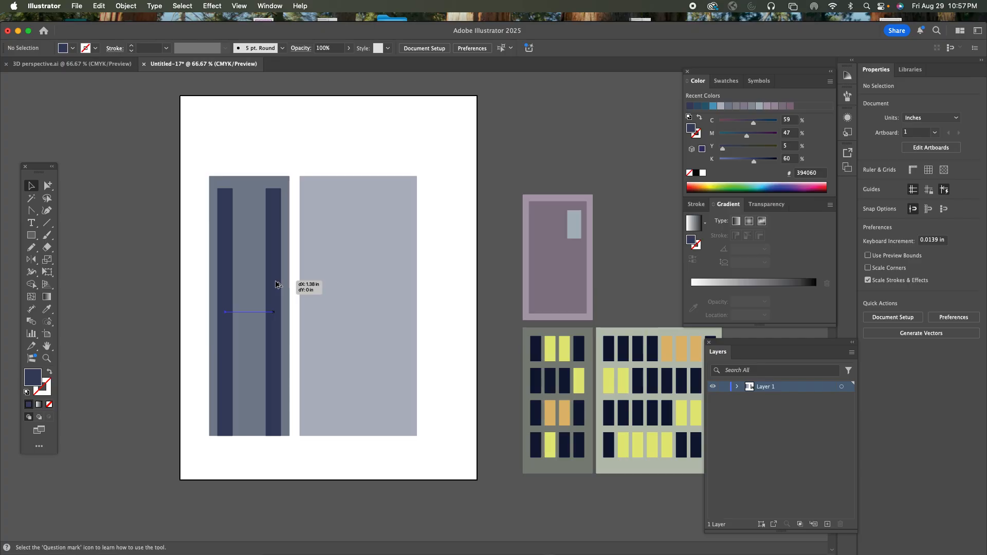
drag(276, 284, 404, 281)
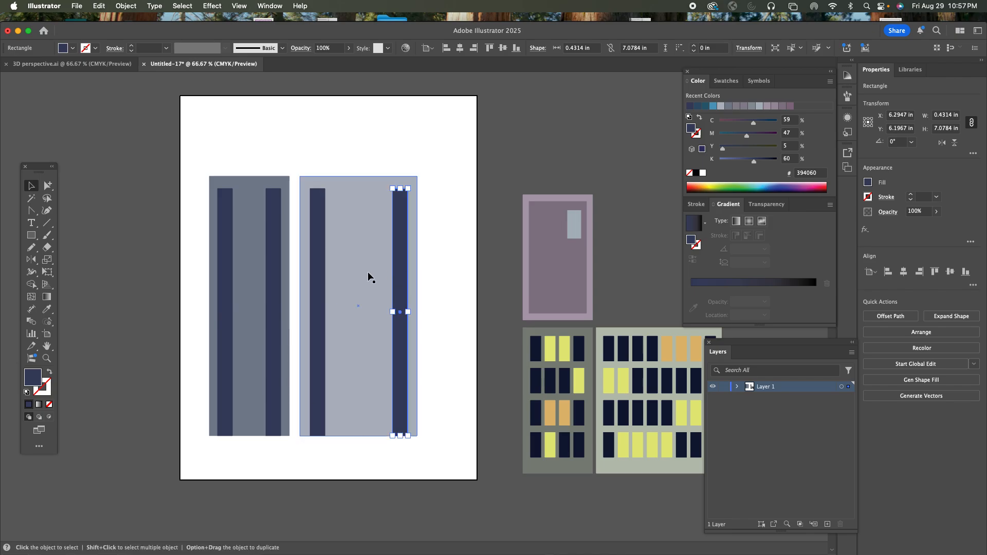
click(149, 204)
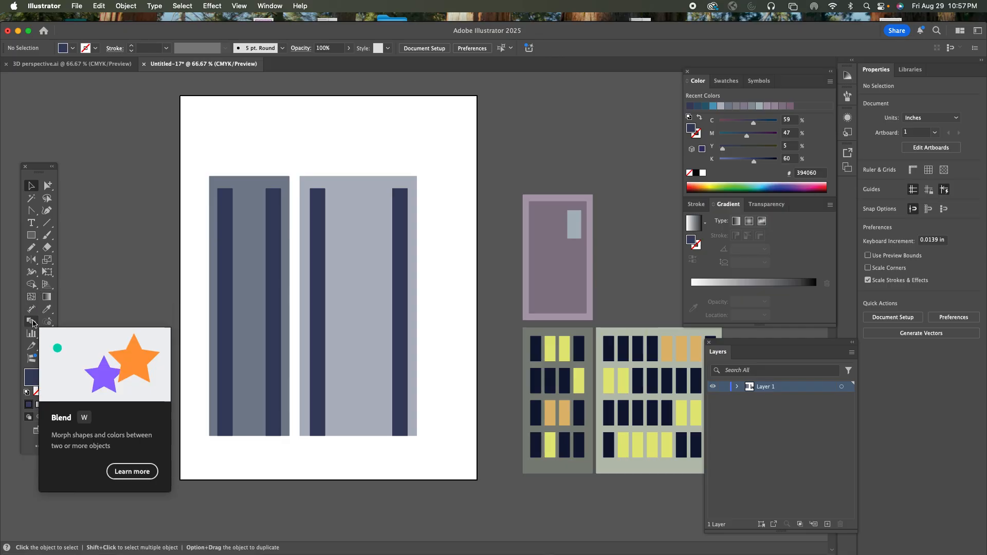
Blend the narrow facade's two dark blue strips using Specified Steps spacing with 1 step.
click(32, 321)
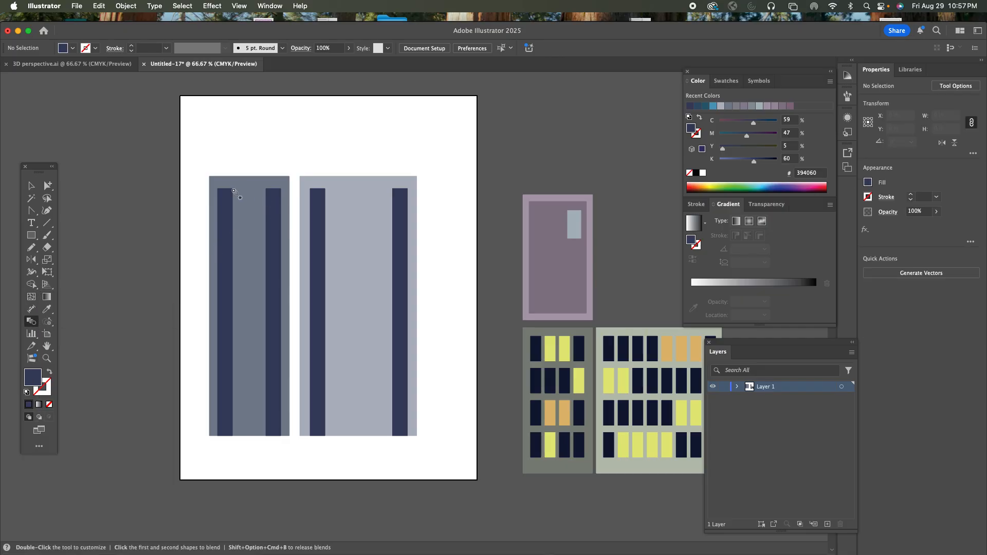
click(234, 191)
click(282, 191)
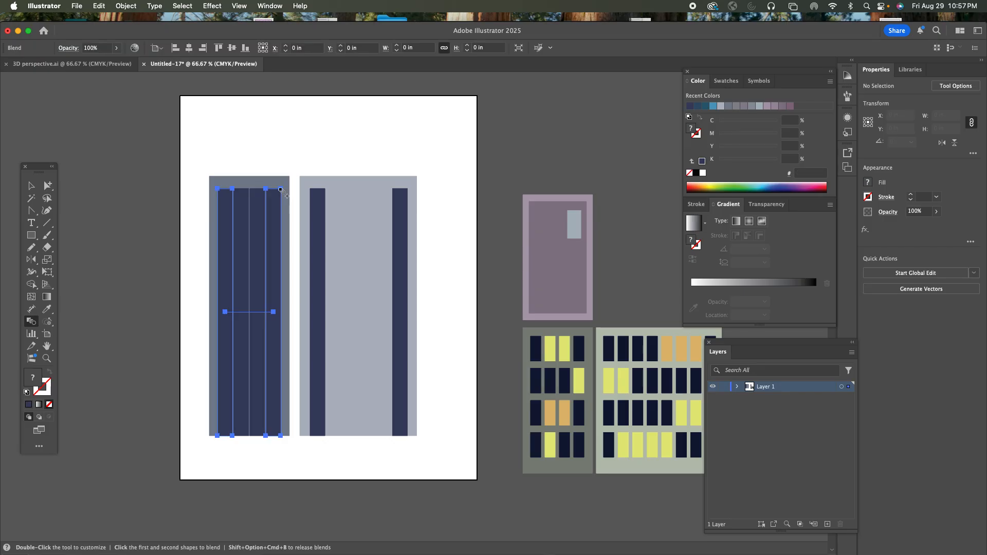
double_click(37, 325)
click(208, 210)
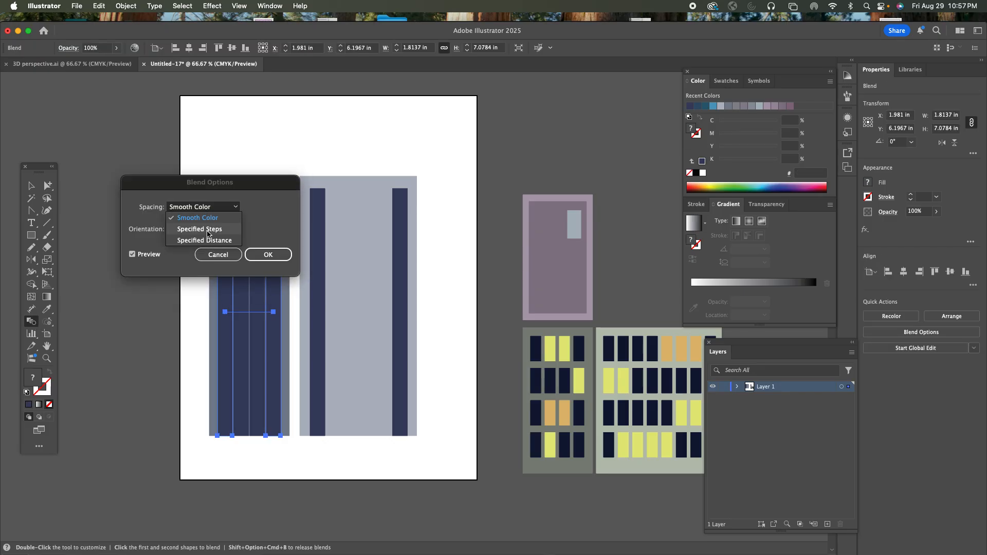
click(207, 229)
text(1)
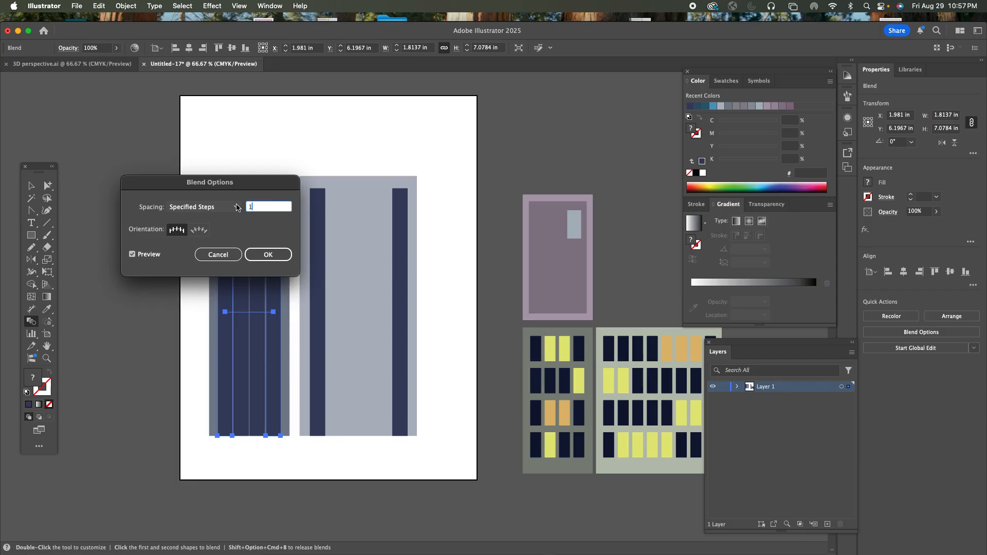
click(270, 255)
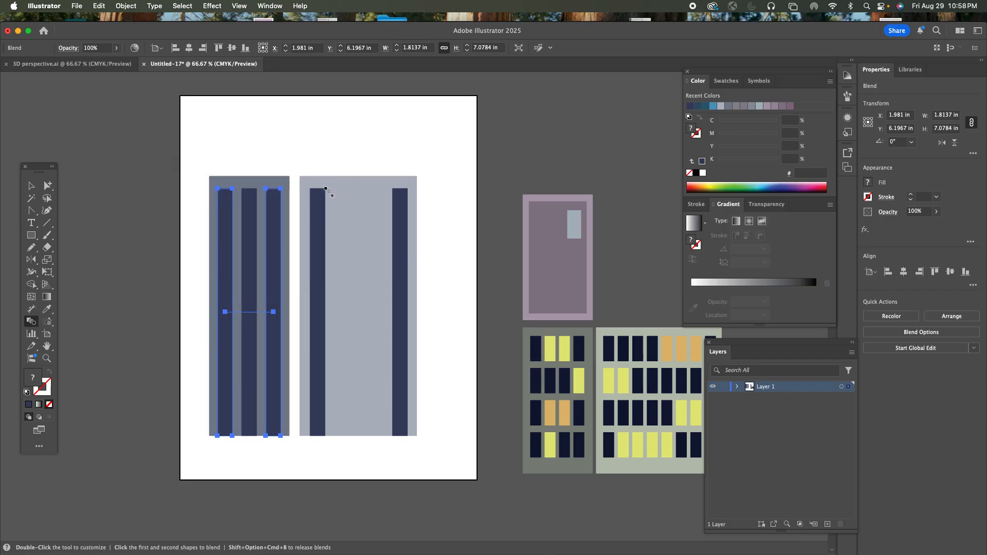
Blend the wide facade's two edge strips using Specified Steps spacing, and preview it with 3 steps.
click(326, 190)
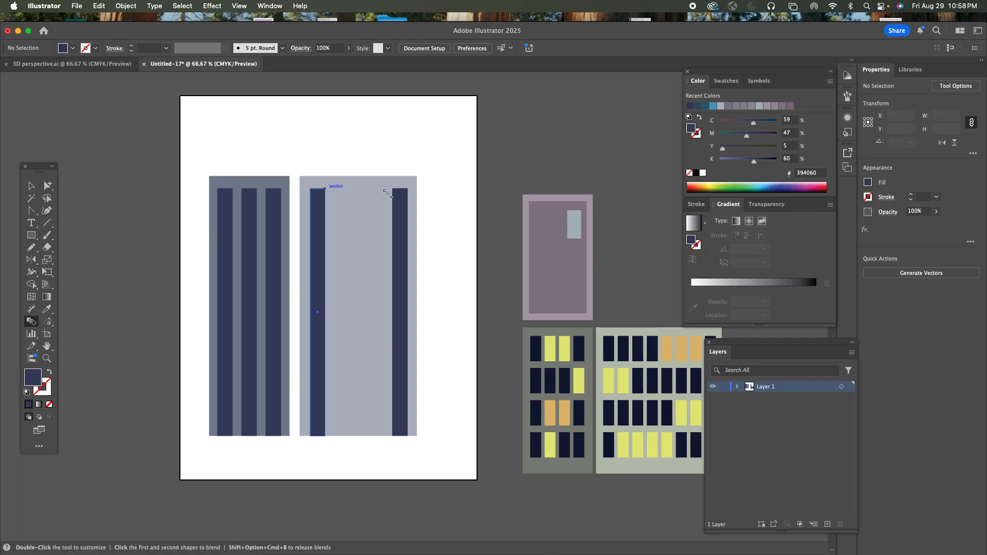
click(407, 190)
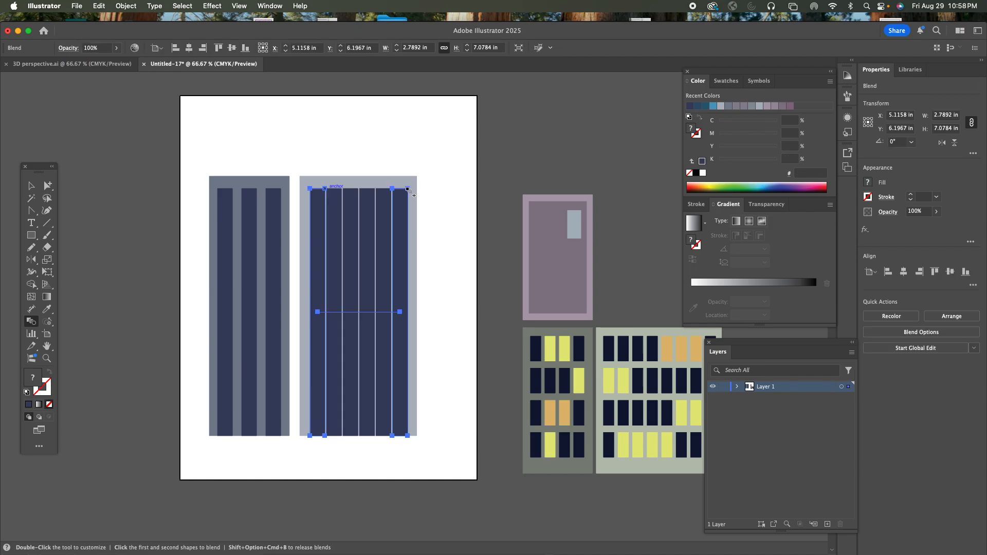
double_click(32, 323)
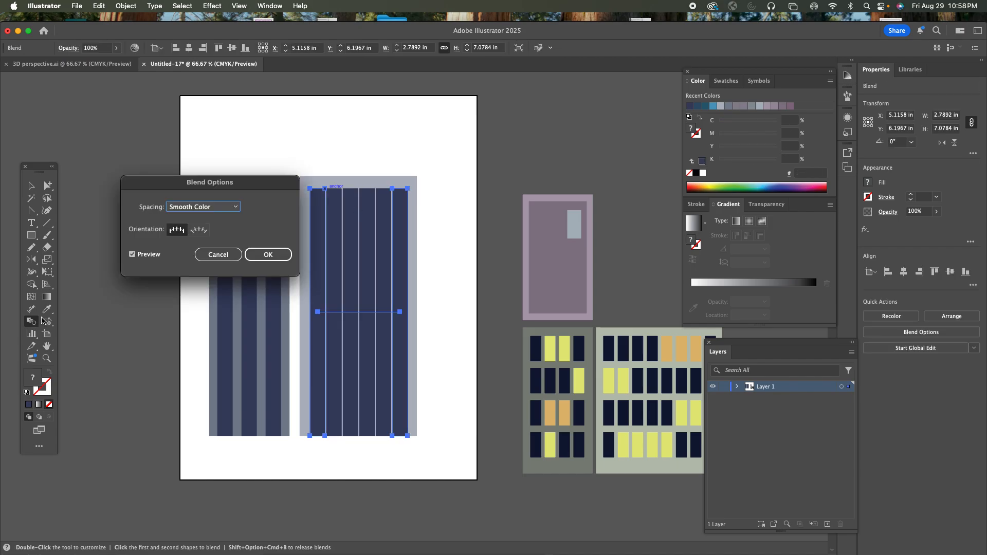
click(213, 210)
click(212, 230)
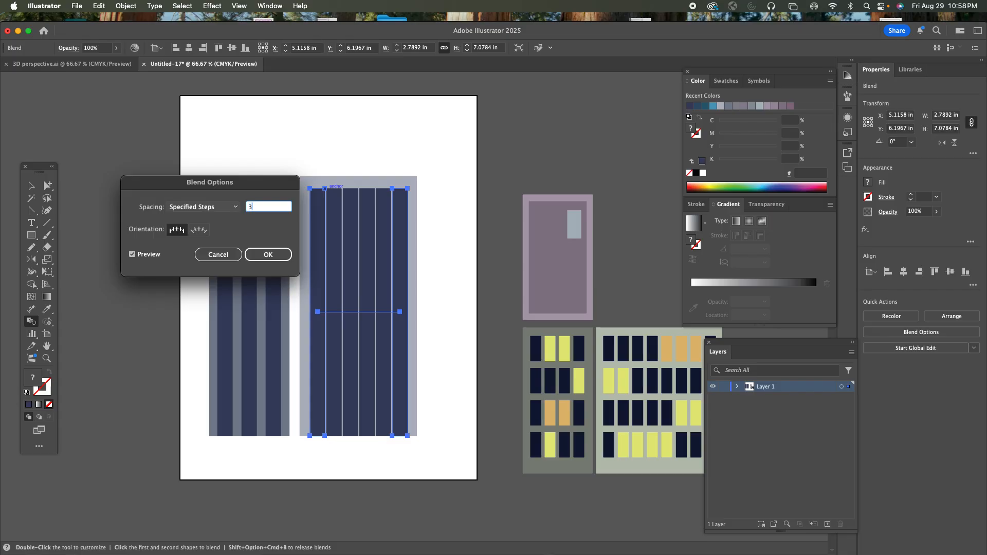
click(132, 255)
click(132, 254)
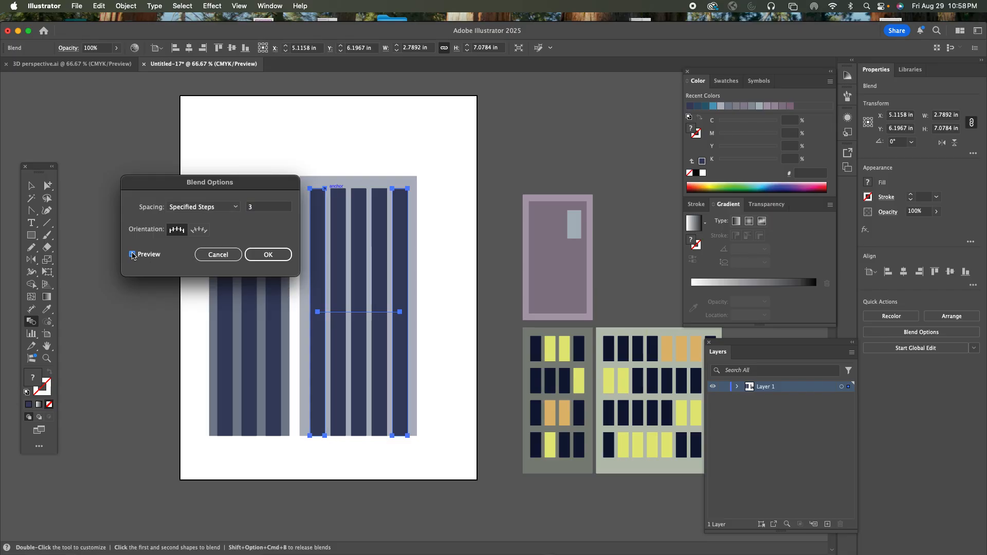
Set the wide facade's strip blend to 2 steps, preview it and apply.
double_click(257, 208)
click(132, 255)
click(133, 255)
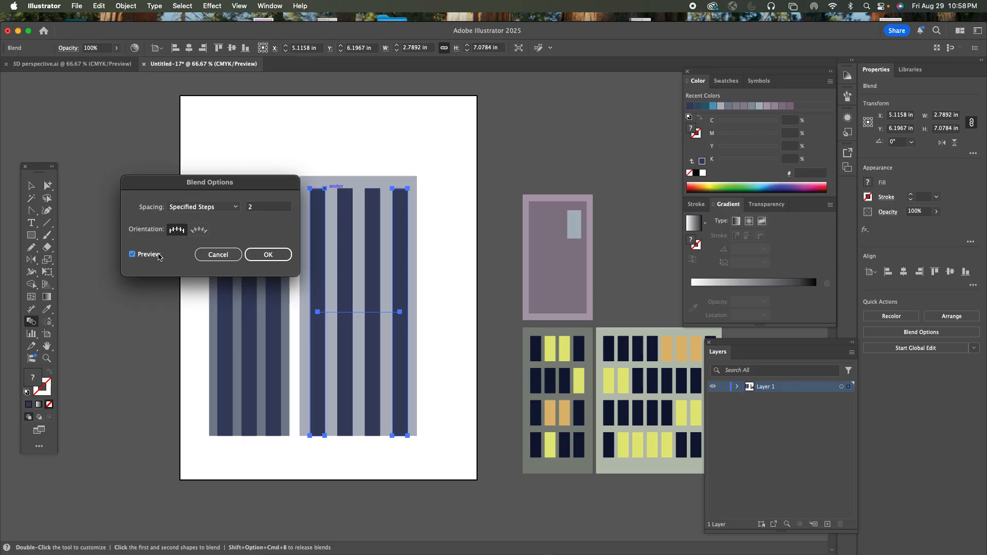
click(268, 255)
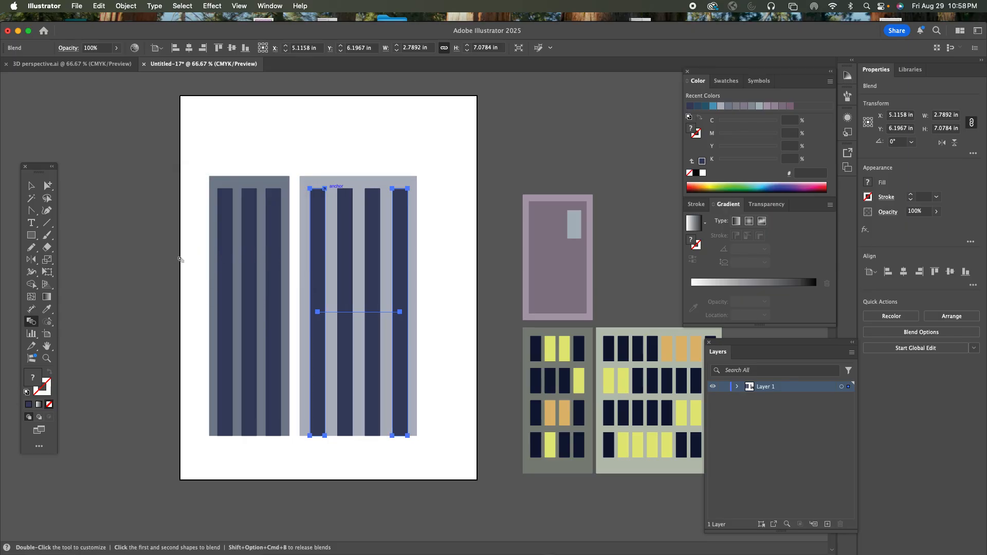
Check the tower in 3D perspective.ai, and draw a K 96 (#00001d) window about 0.28 × 0.77 in atop the narrow facade's left strip.
click(47, 358)
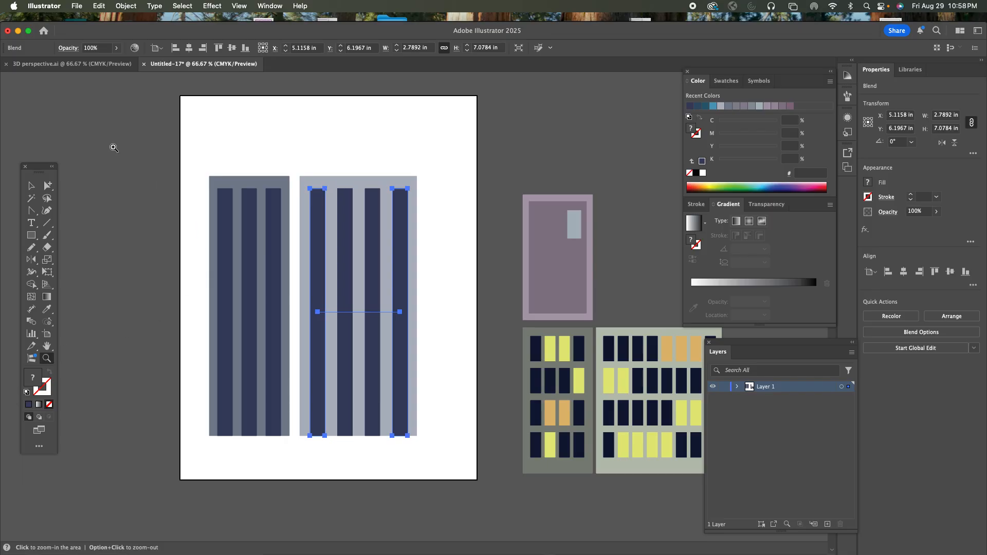
click(75, 66)
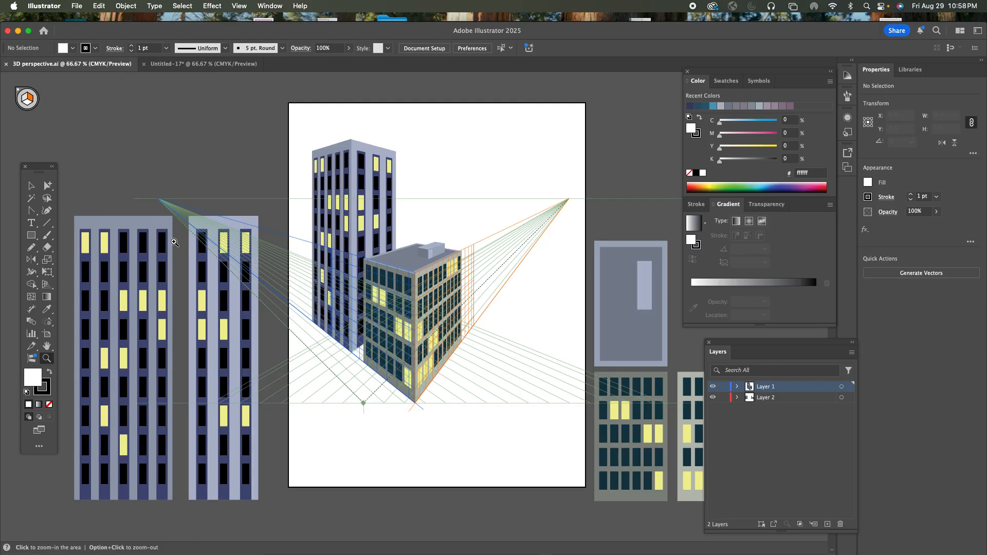
click(191, 64)
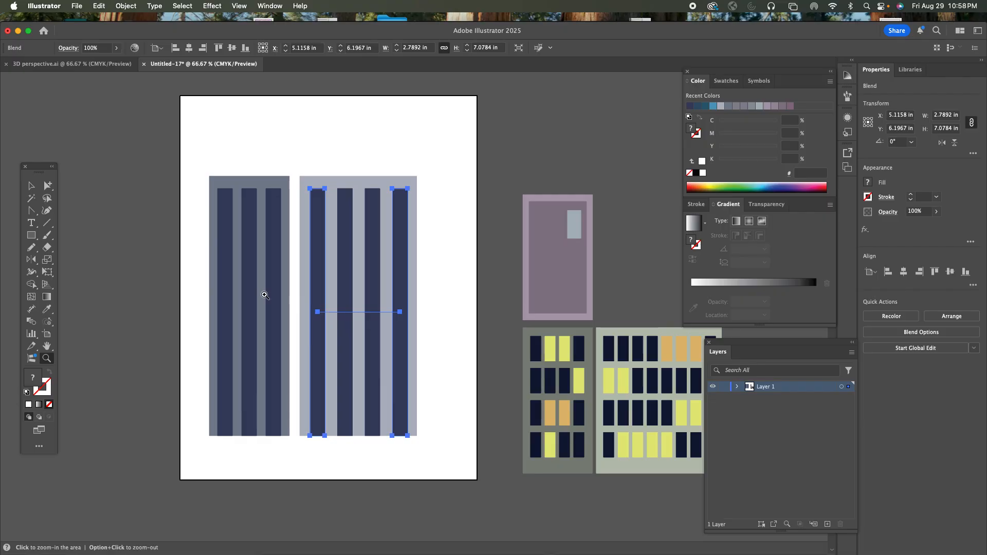
click(31, 236)
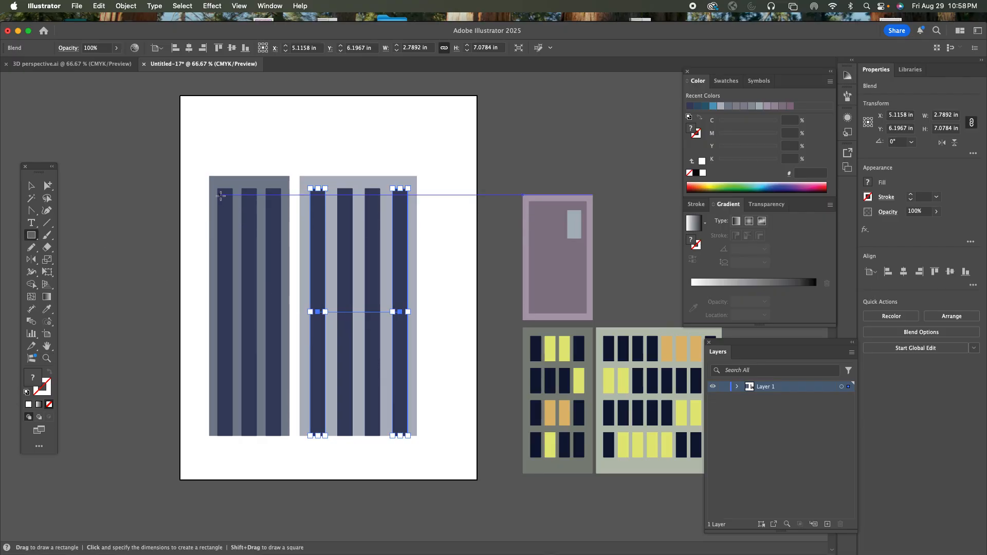
drag(220, 194, 231, 222)
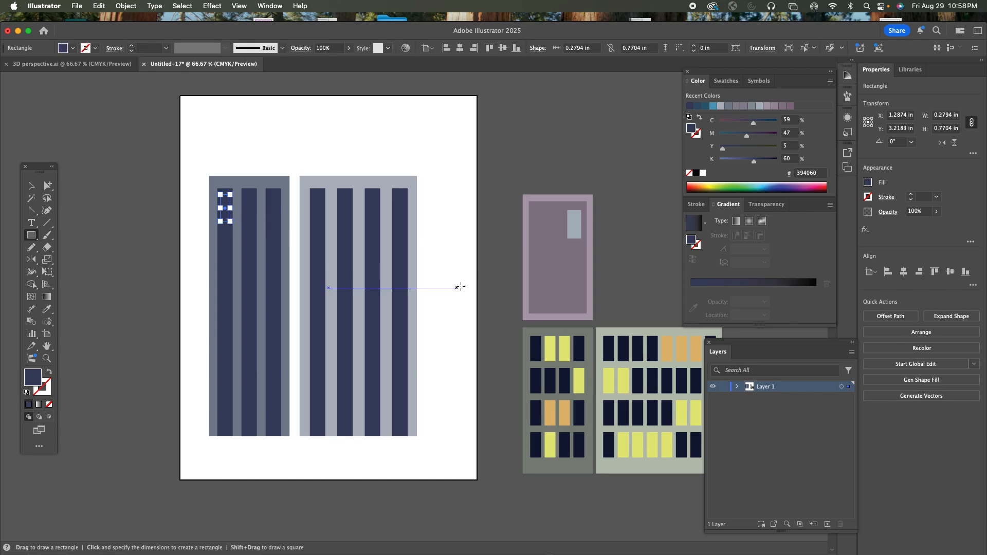
click(774, 160)
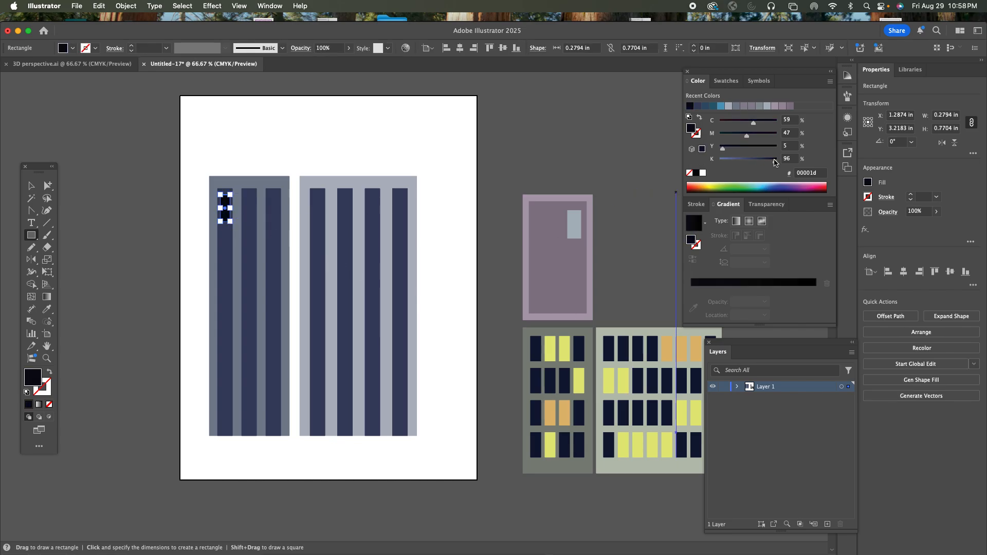
Duplicate the near-black window level onto the narrow facade's right strip.
click(47, 358)
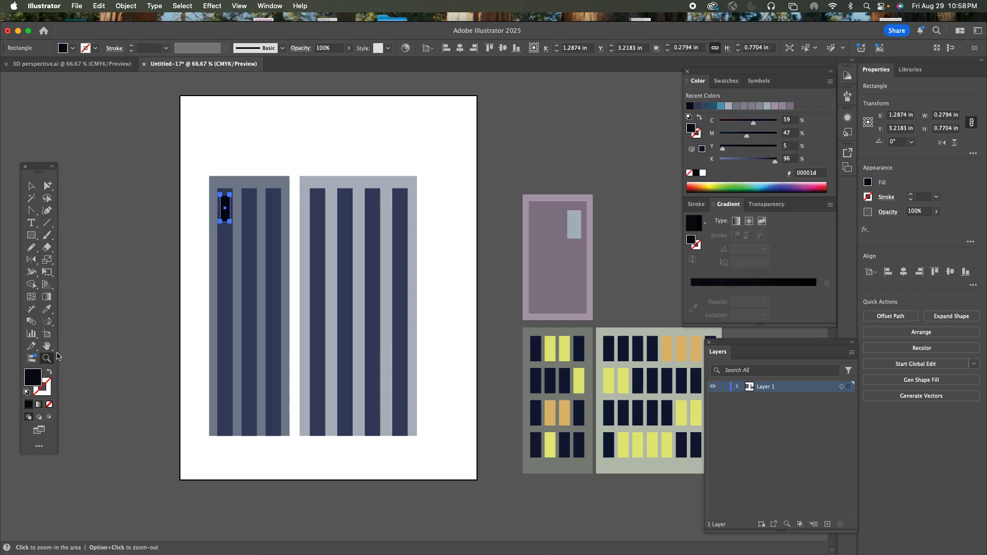
click(273, 218)
click(387, 304)
scroll(380, 275, right, 5)
scroll(379, 275, down, 2)
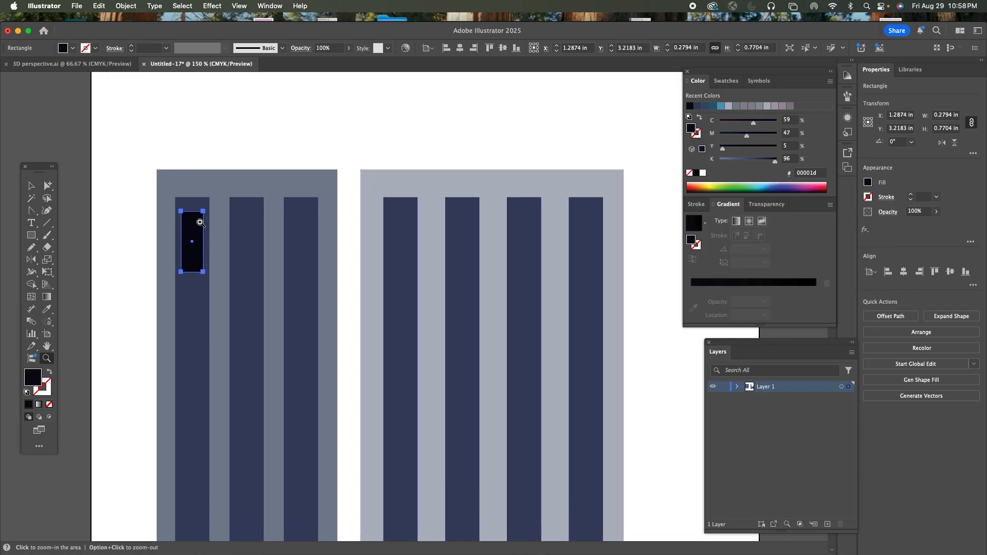
key(v)
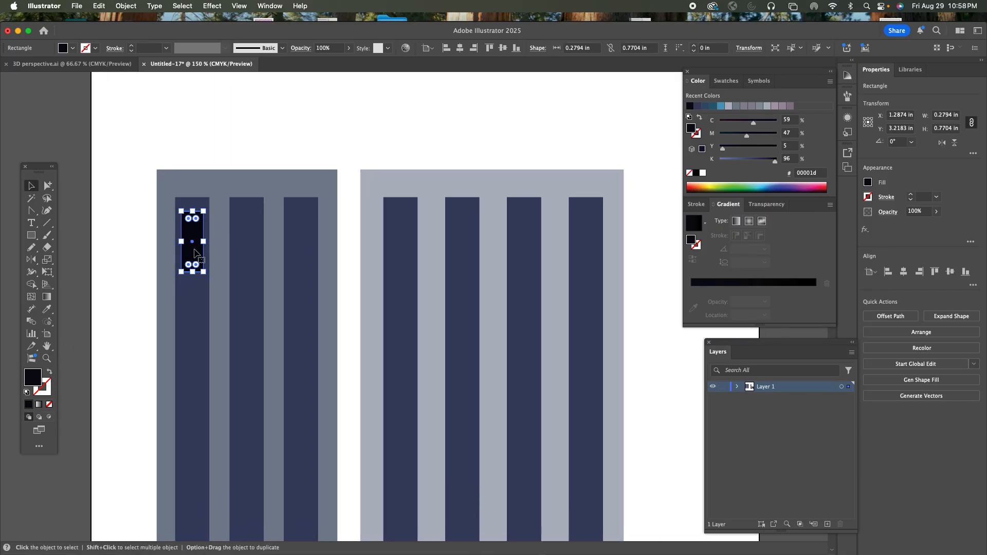
drag(195, 255, 303, 255)
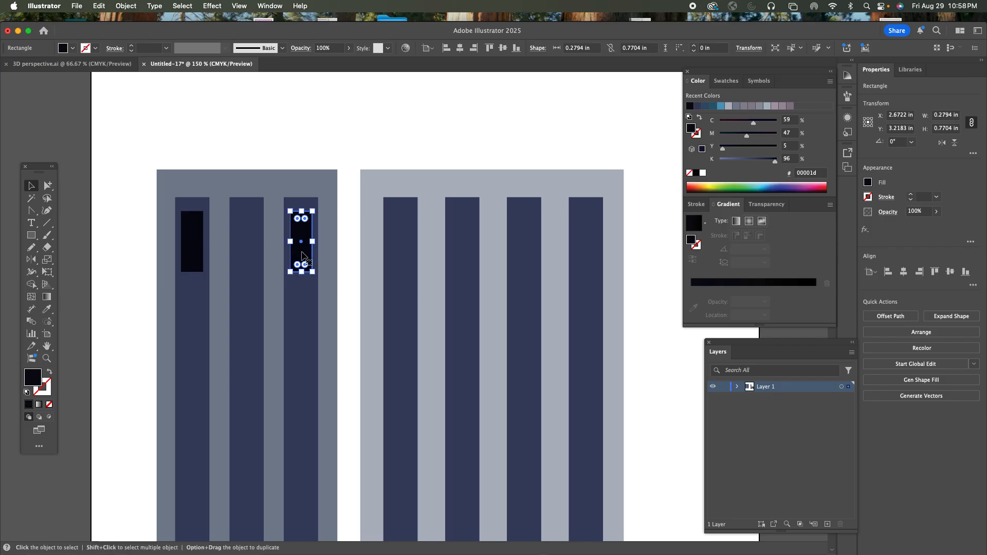
Blend the narrow facade's two windows using Specified Steps spacing with 1 step, checking the preview.
click(32, 322)
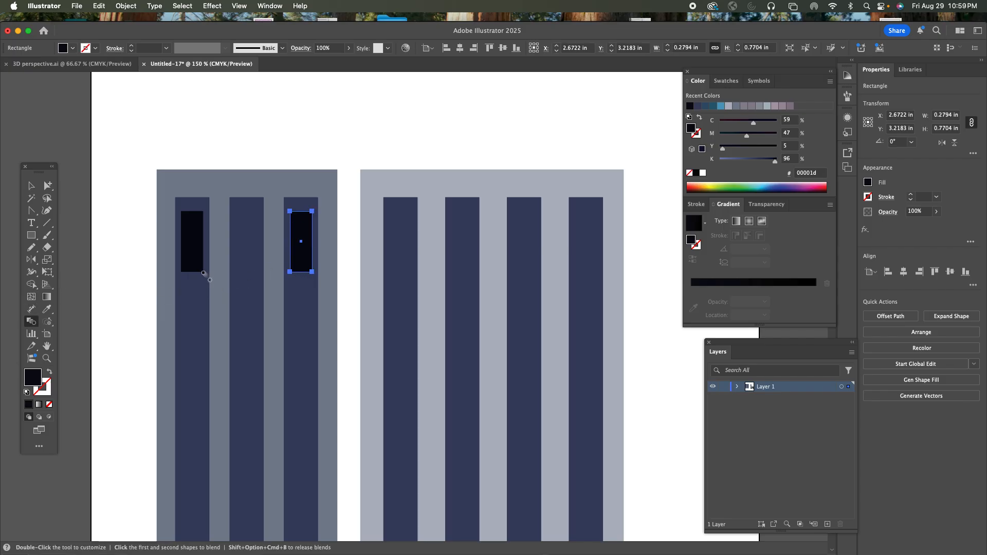
click(314, 273)
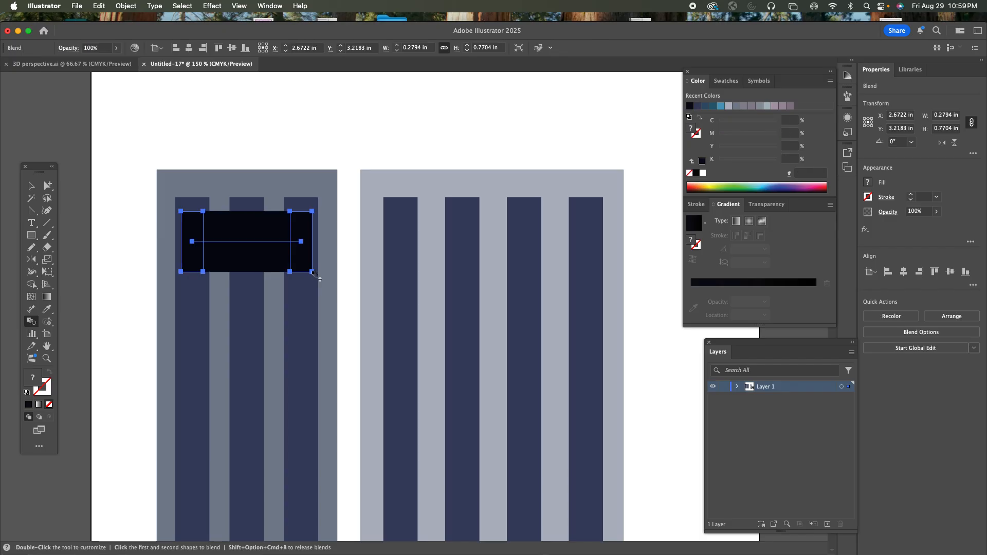
double_click(29, 323)
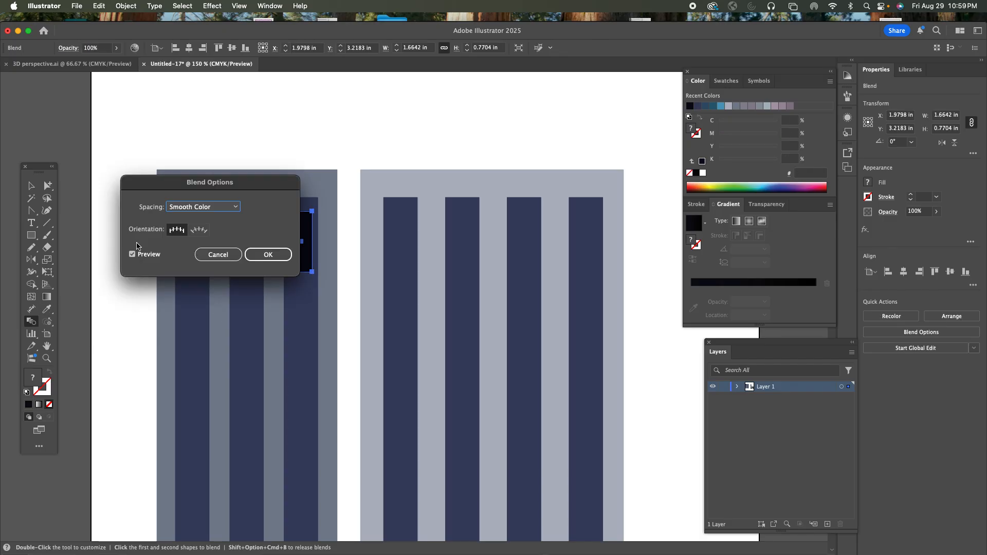
click(204, 206)
click(204, 223)
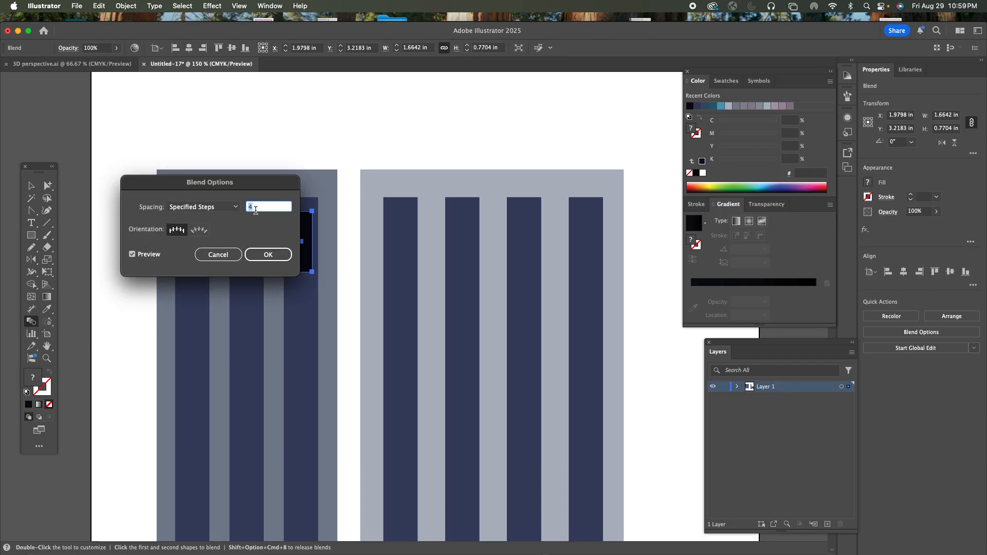
text(1)
drag(238, 189, 225, 309)
click(120, 374)
click(121, 374)
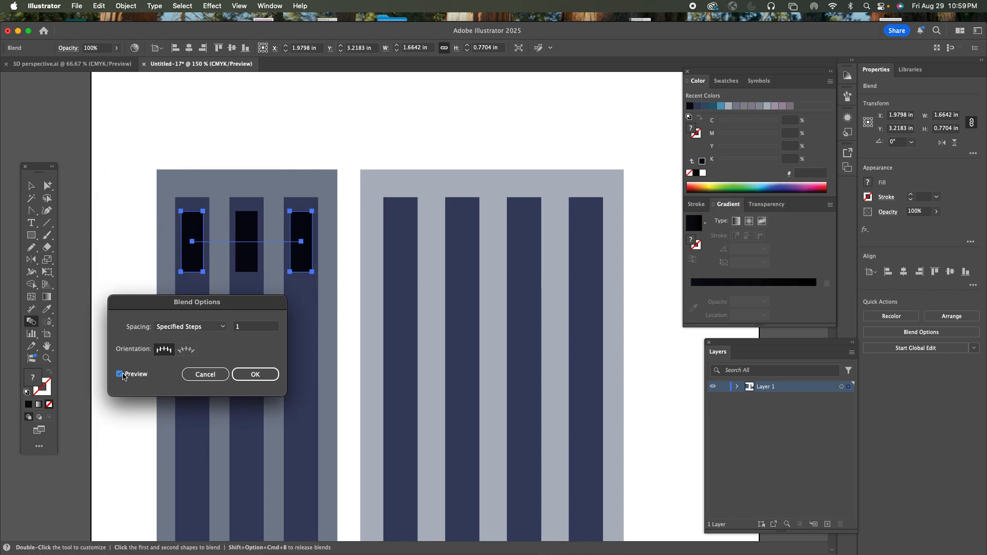
click(255, 374)
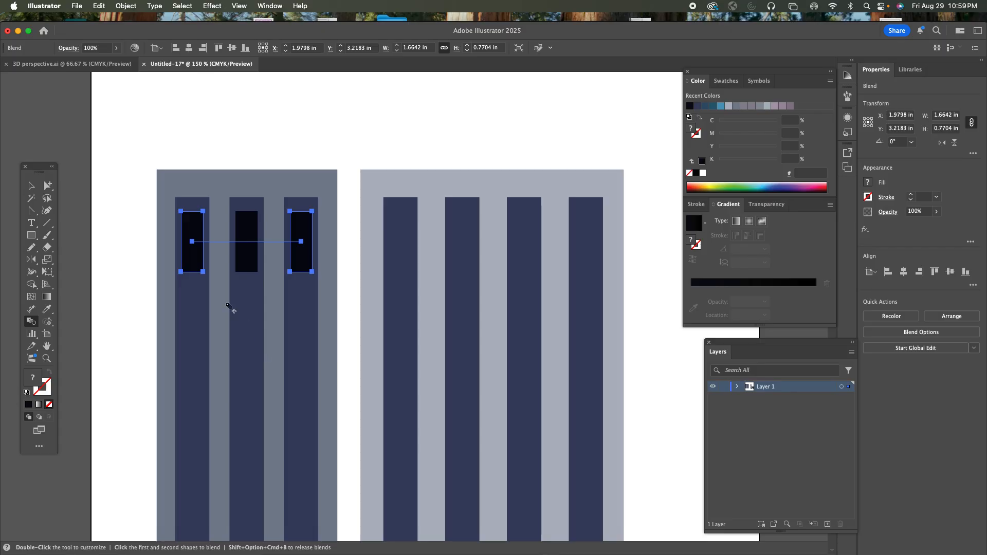
Duplicate the blended window row onto the wide facade's leftmost strip, and shift the copy's right window level onto the rightmost strip.
click(31, 185)
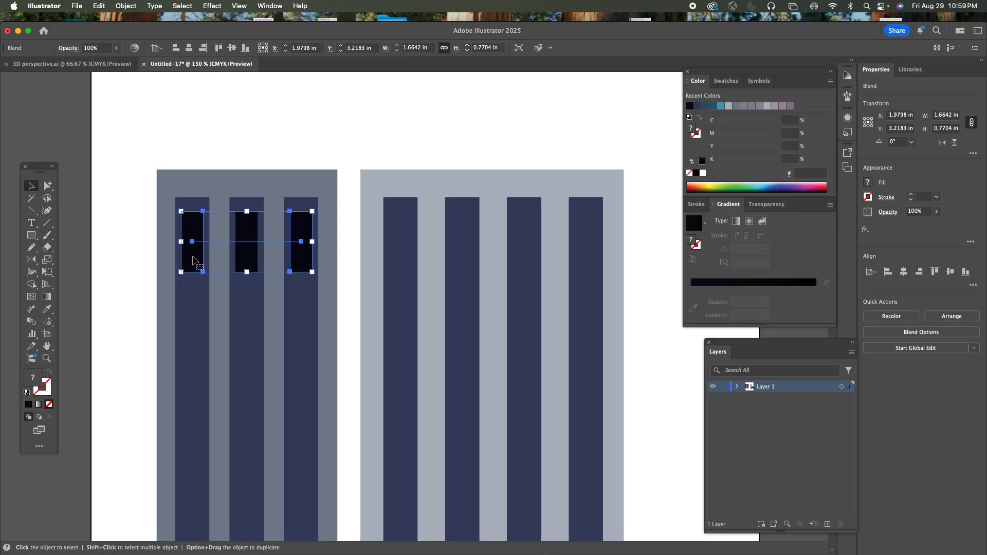
drag(194, 259, 402, 263)
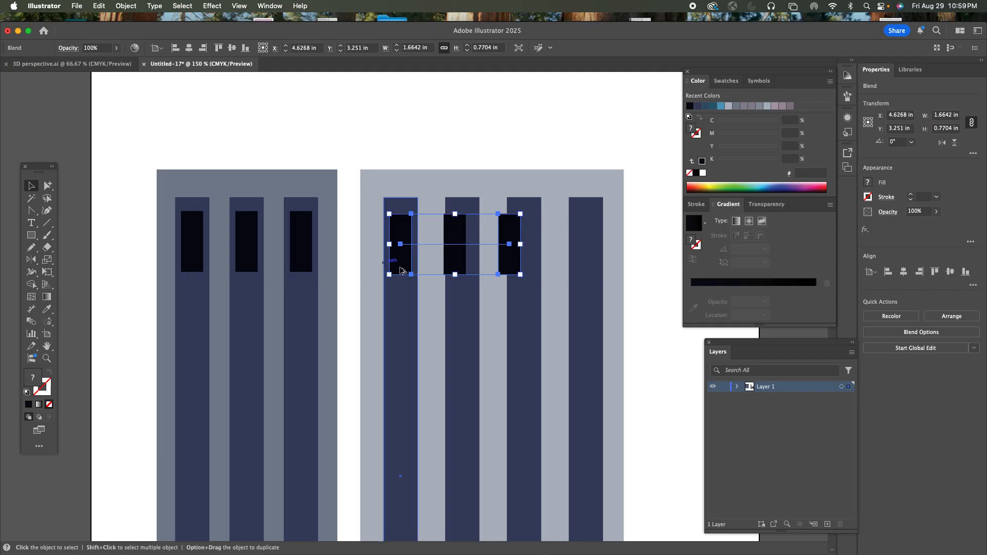
click(49, 185)
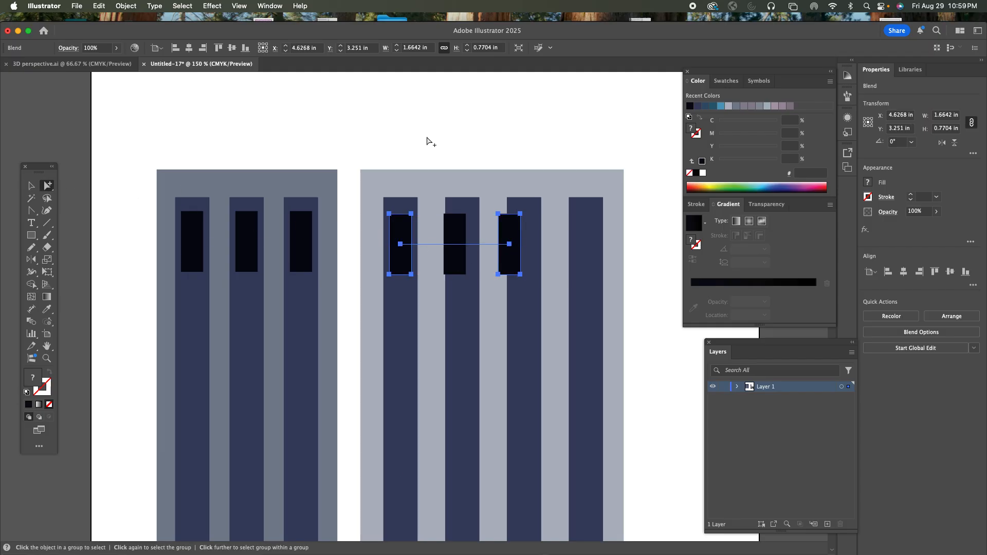
click(442, 133)
drag(508, 254, 586, 256)
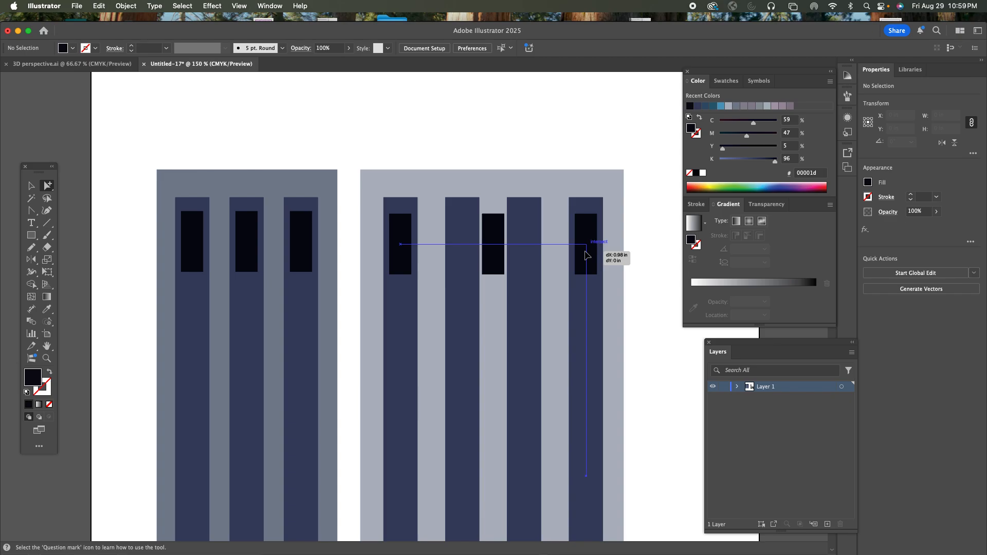
drag(585, 255, 586, 255)
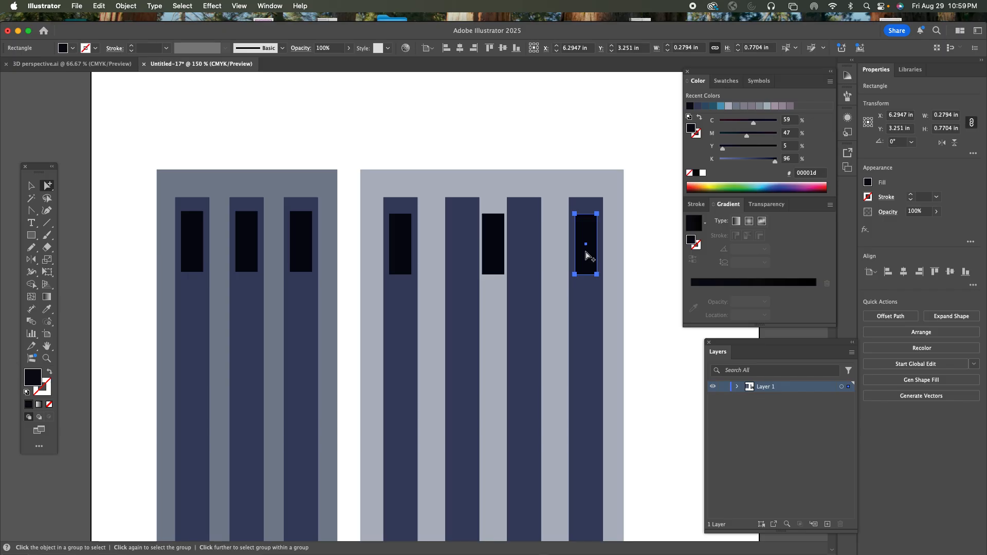
Set the wide facade's window blend to 2 specified steps, refreshing the preview so each strip gets a window.
click(586, 256)
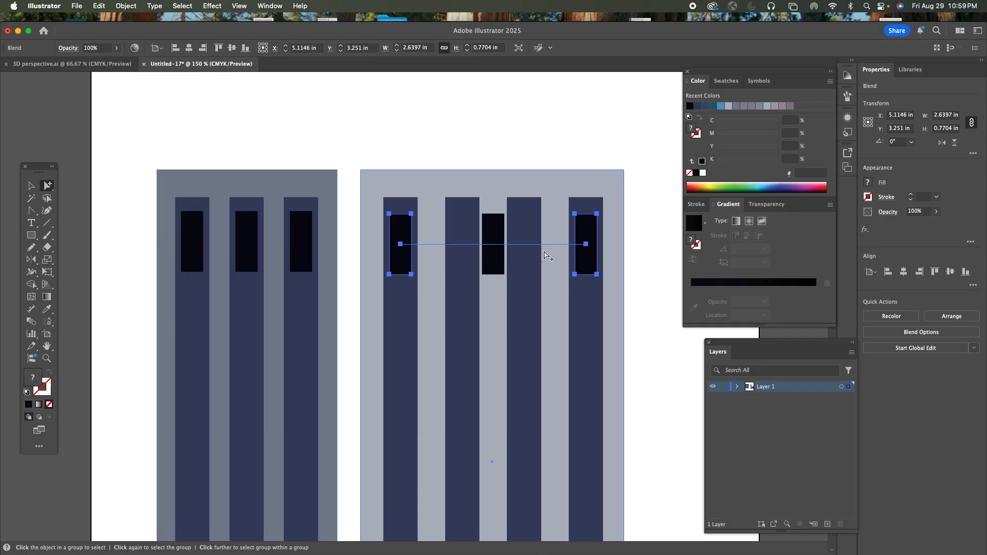
double_click(33, 324)
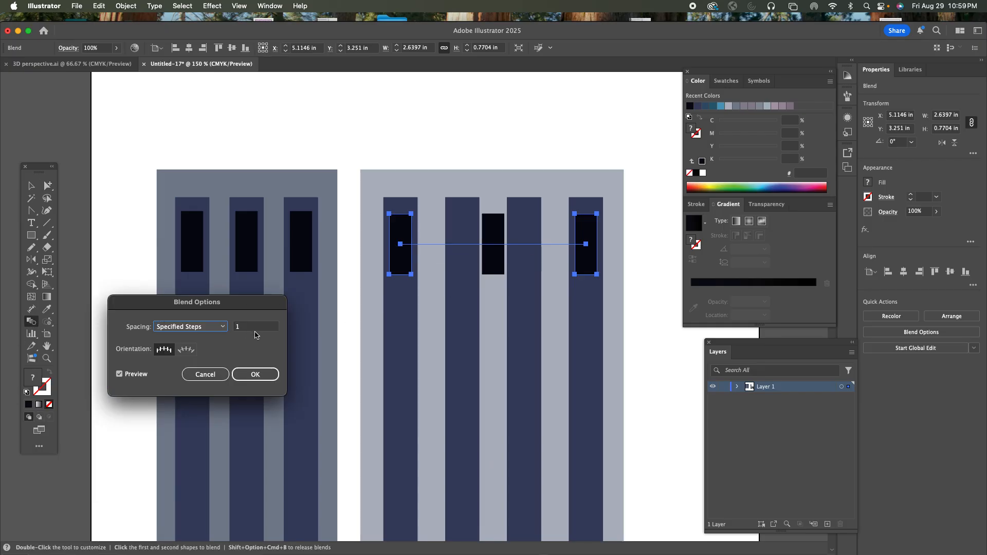
click(235, 328)
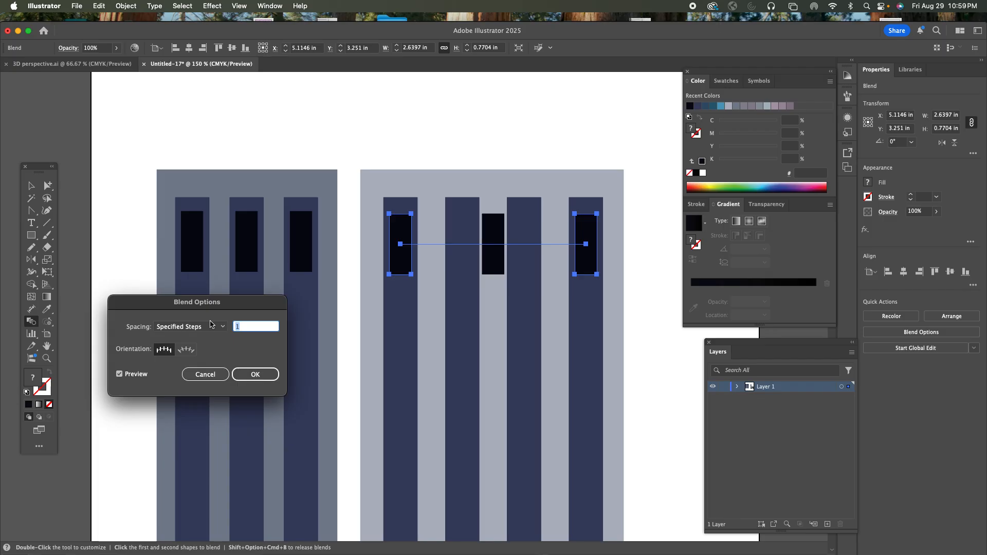
text(2)
click(119, 375)
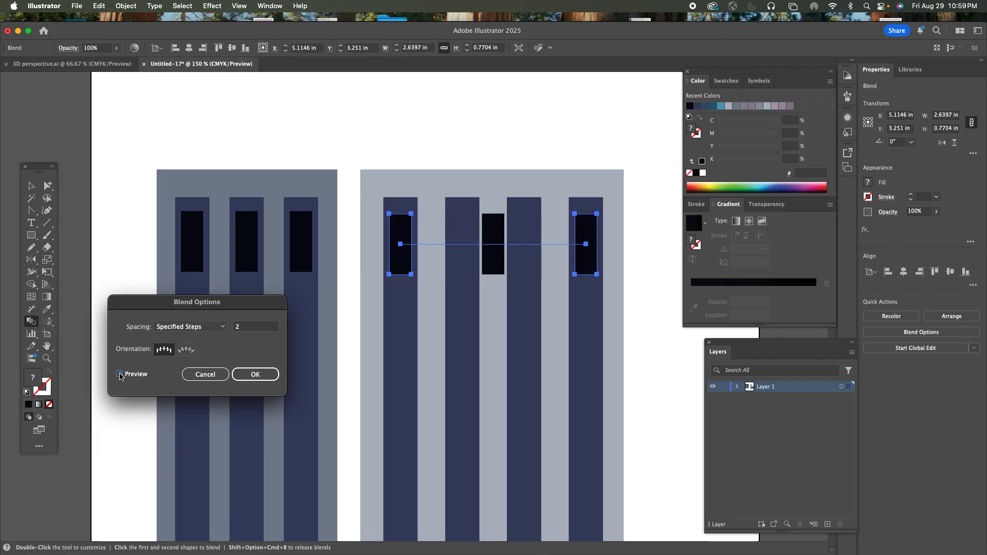
click(120, 374)
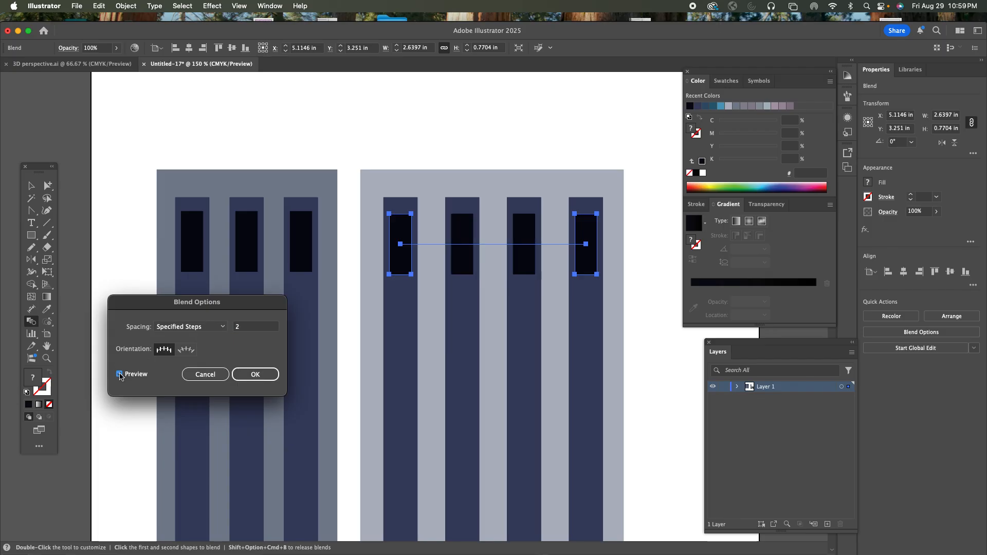
click(257, 374)
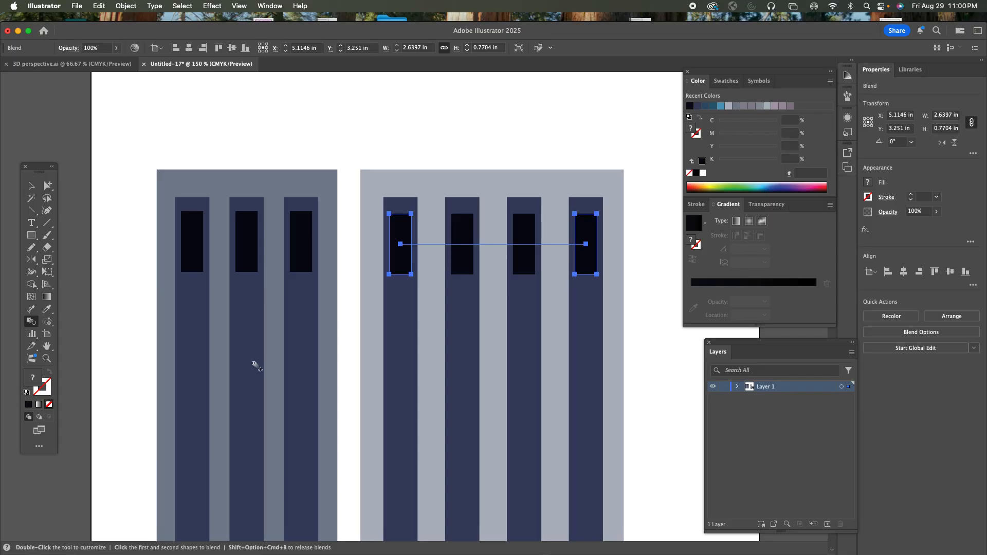
Duplicate both facades' blended window rows straight down near the tower's base, at about Y 8.9 in.
key(super+minus)
key(super+minus)
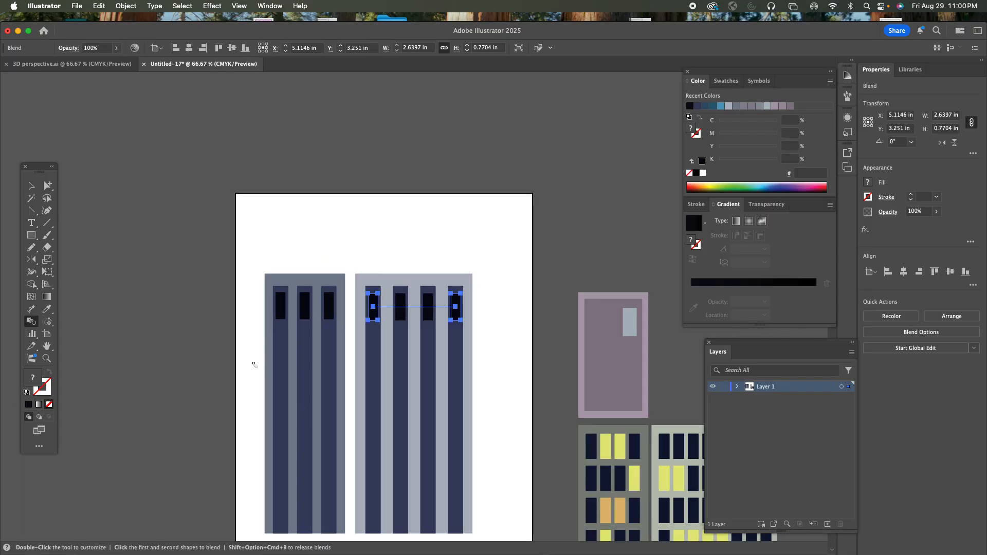
scroll(254, 365, down, 4)
scroll(254, 364, right, 2)
click(31, 186)
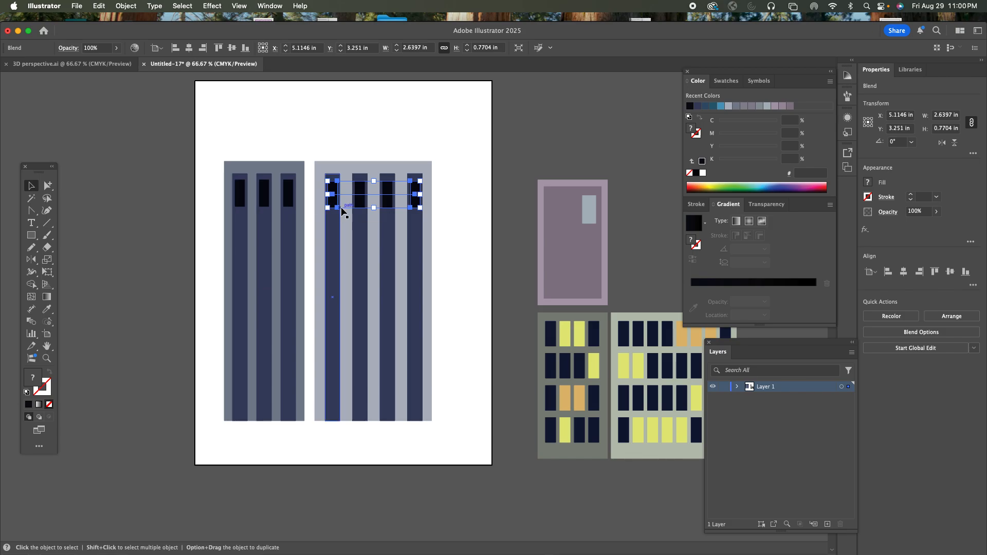
click(241, 204)
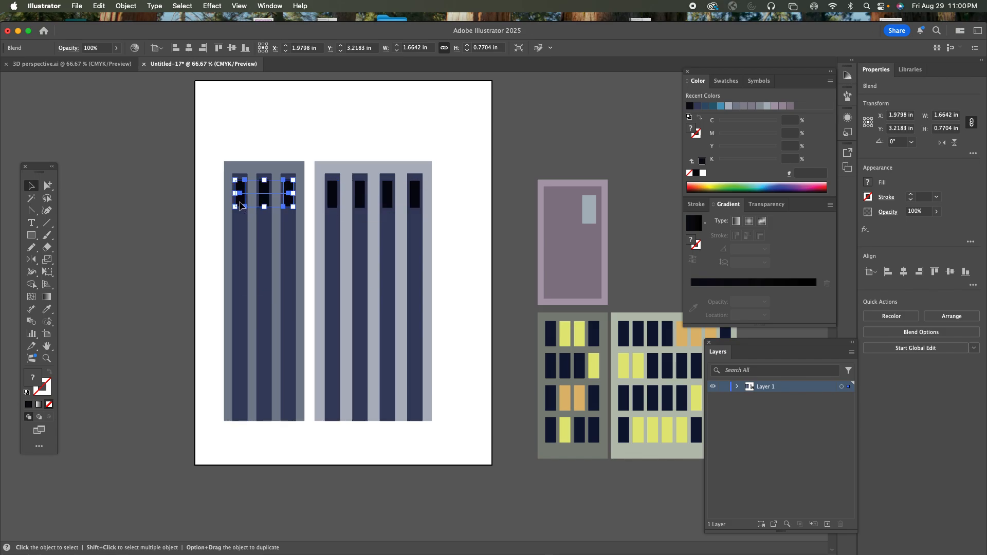
drag(240, 204, 235, 405)
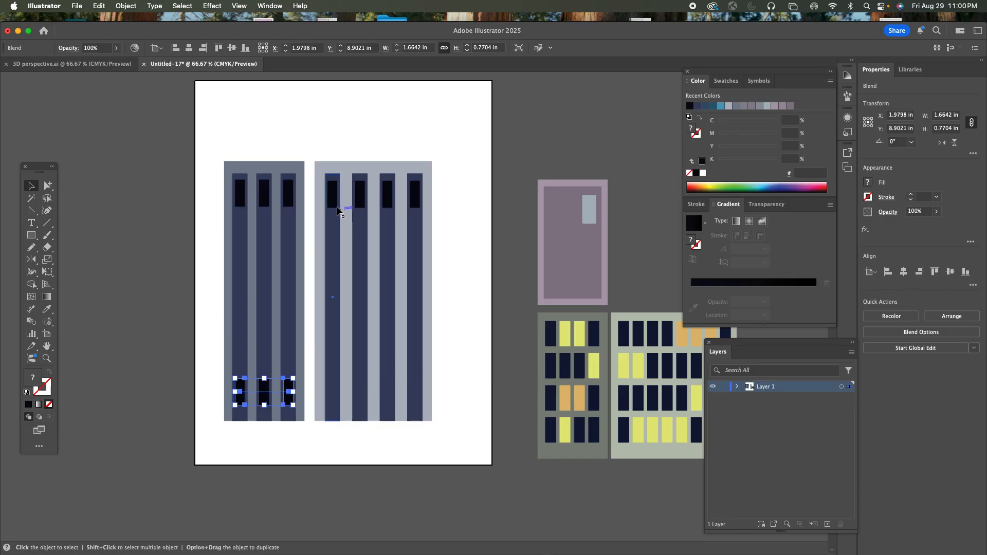
drag(332, 208, 332, 403)
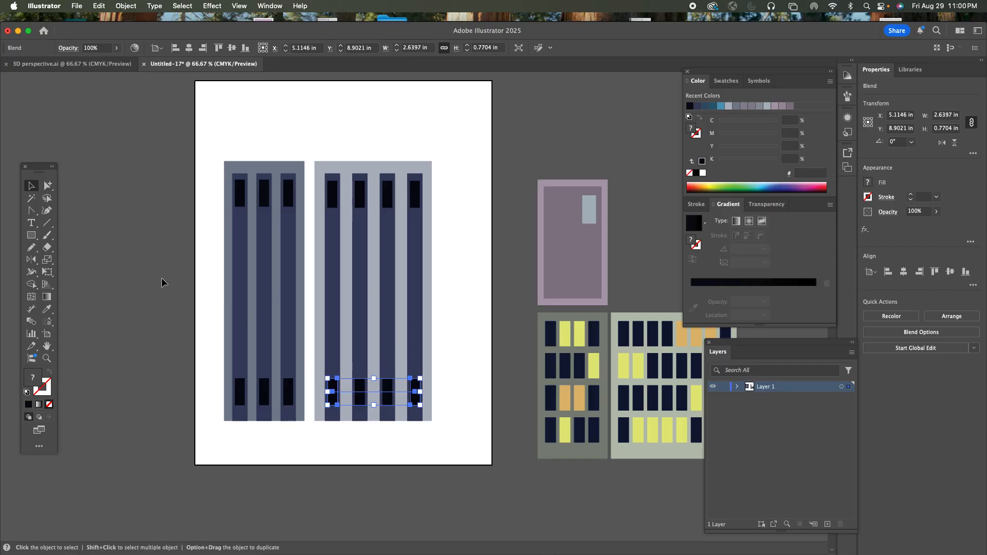
click(202, 242)
Try to blend the narrow facade's top and bottom window rows directly, and undo that blend.
click(31, 321)
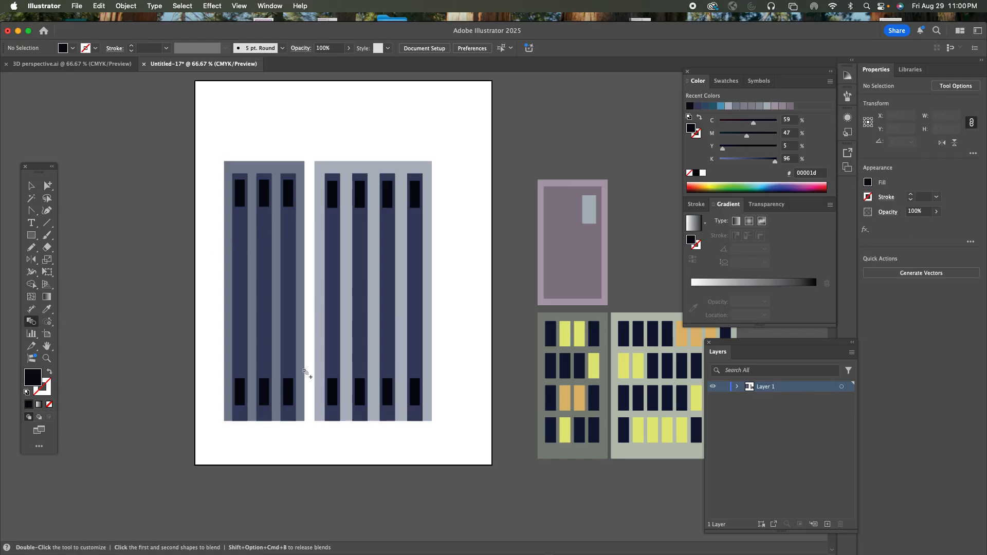
click(294, 407)
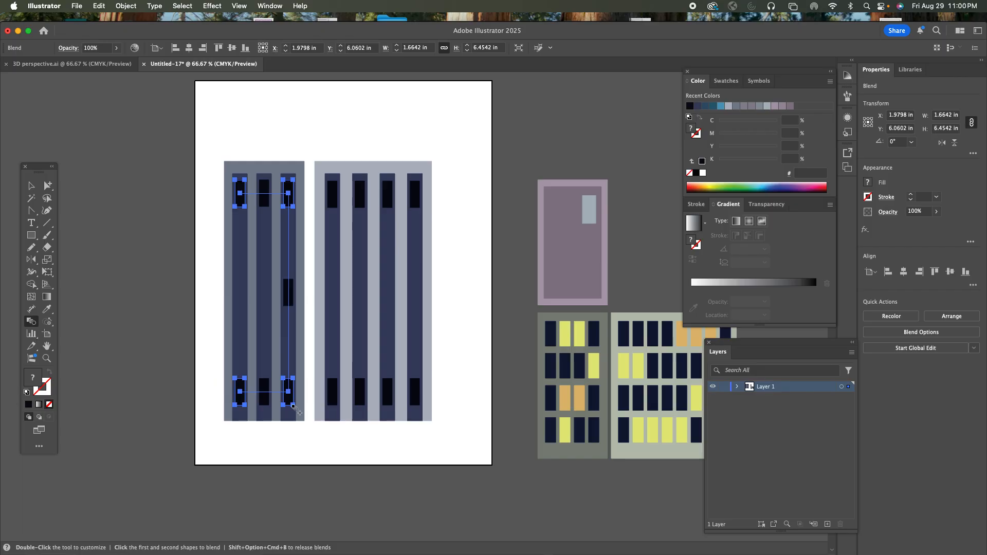
key(super+z)
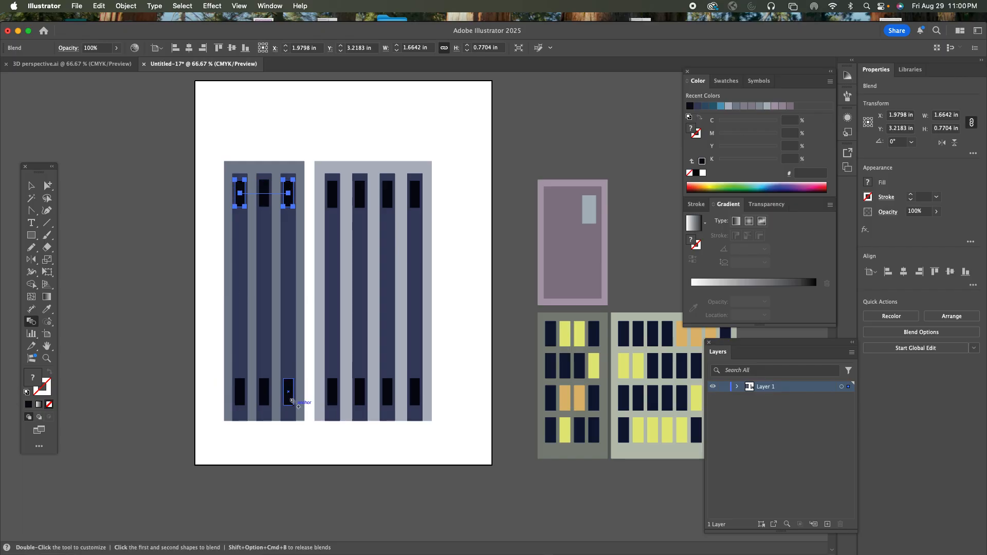
click(31, 187)
click(198, 205)
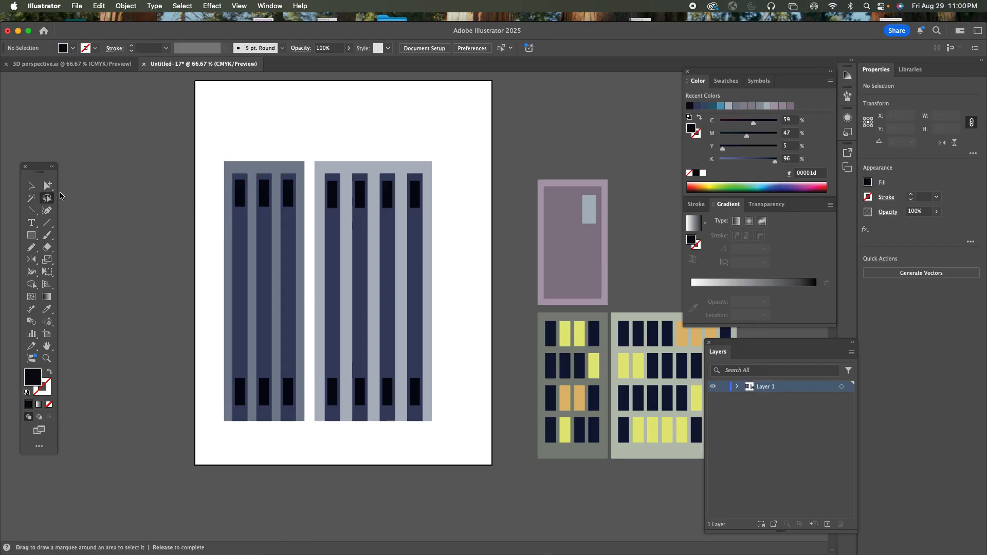
Expand the narrow facade's top and bottom window blends with Object and Fill enabled.
click(32, 185)
click(240, 198)
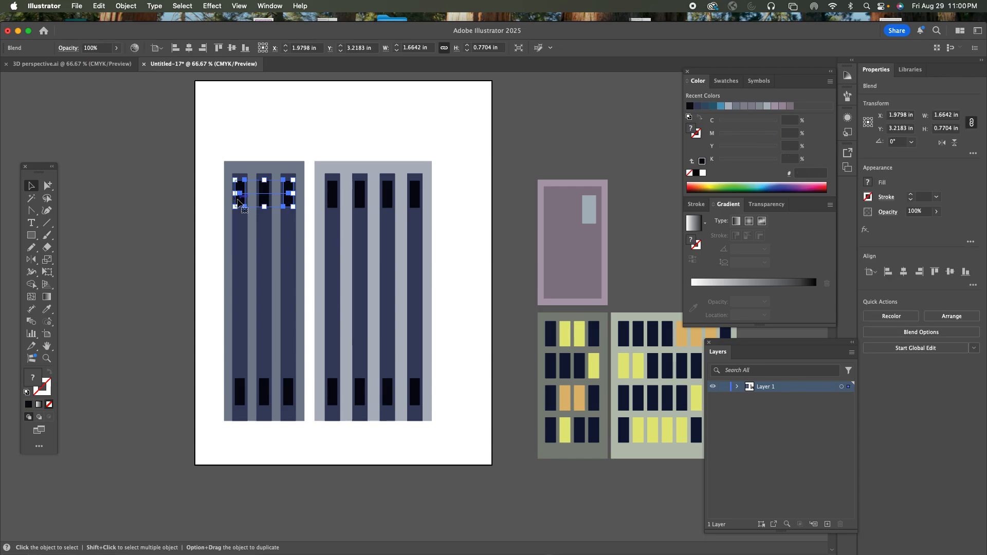
shift+click(242, 389)
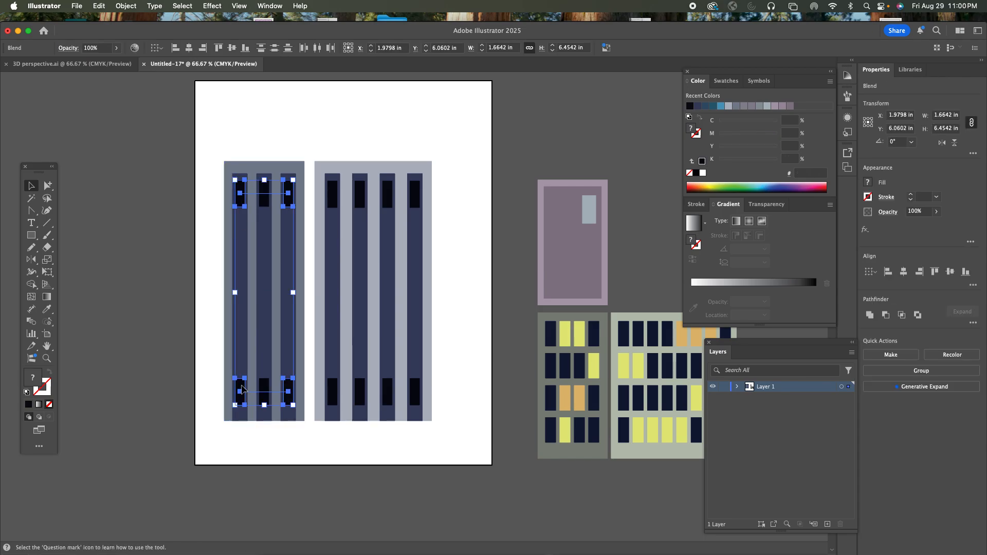
click(125, 7)
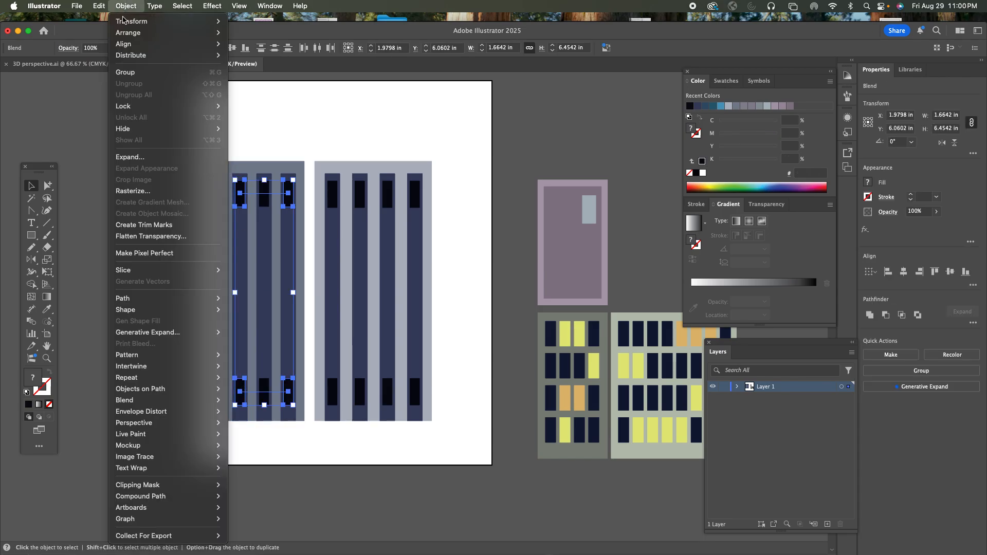
click(134, 157)
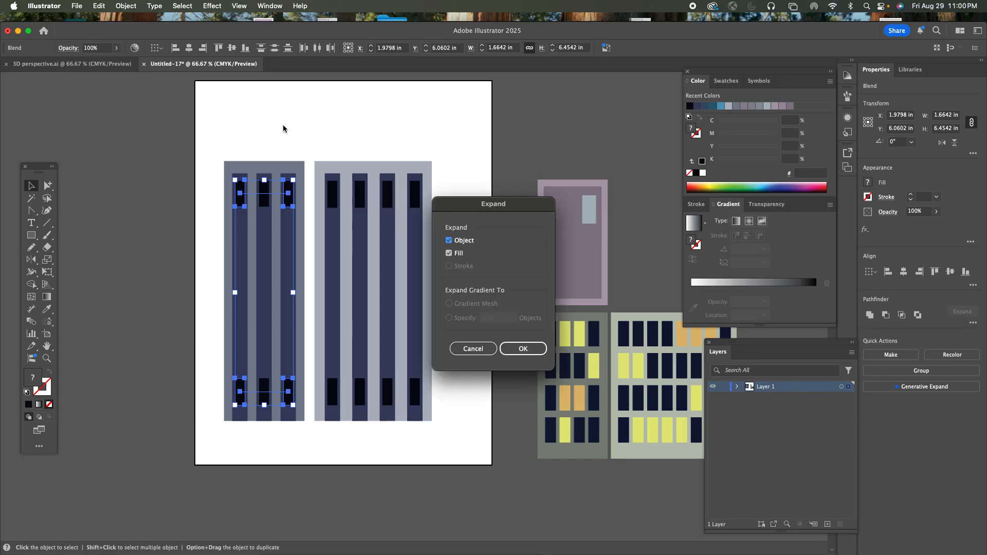
click(520, 348)
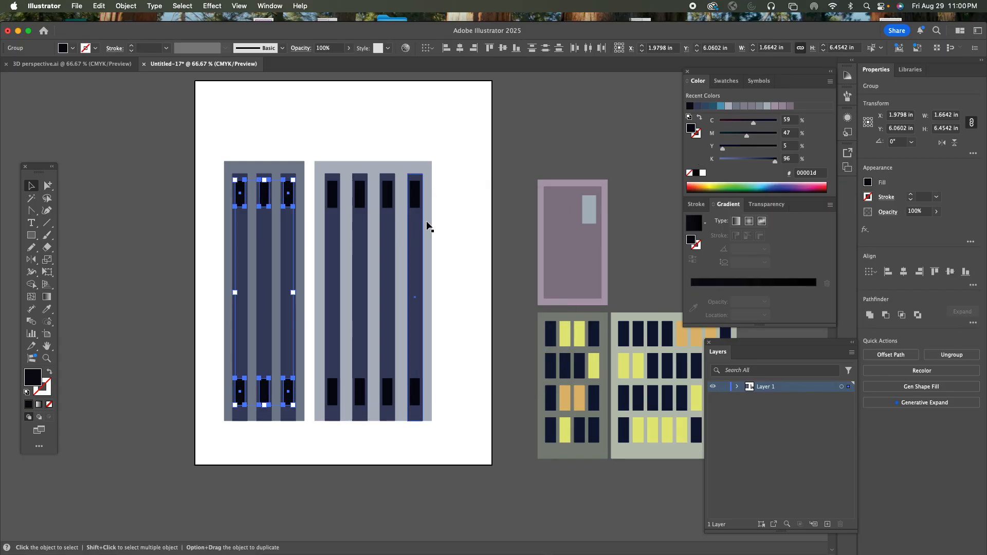
click(453, 217)
Expand the wide facade's top and bottom window blends with Object and Fill enabled.
click(419, 206)
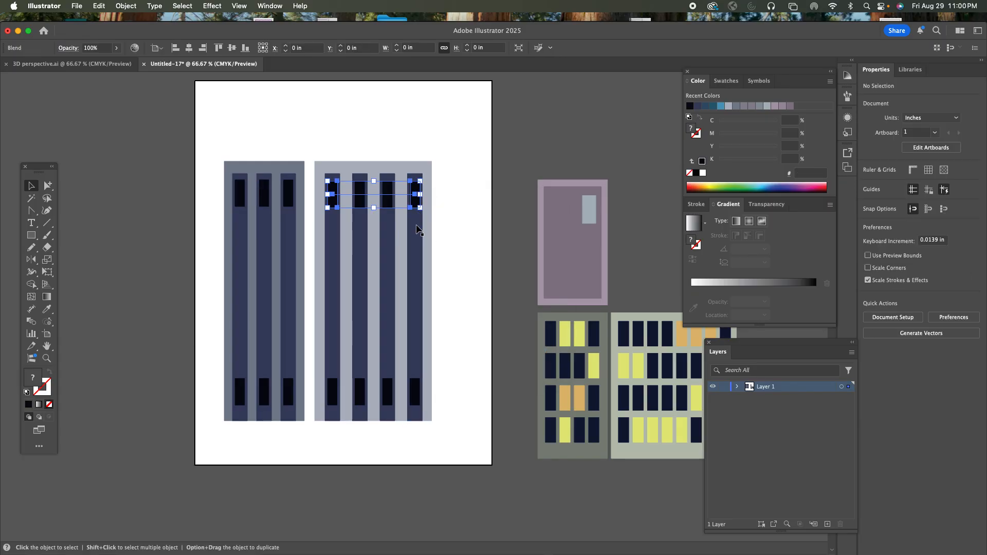
shift+click(418, 395)
click(126, 5)
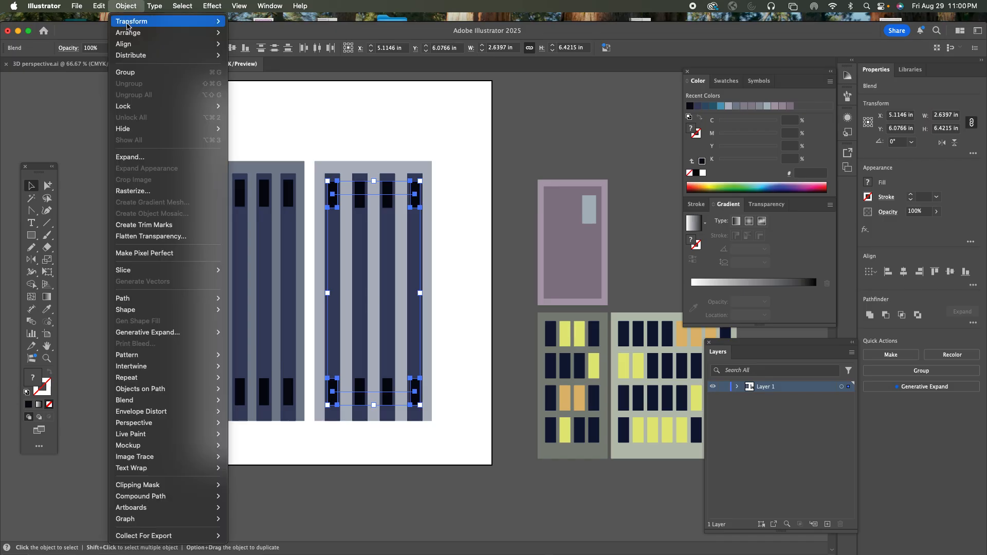
click(139, 157)
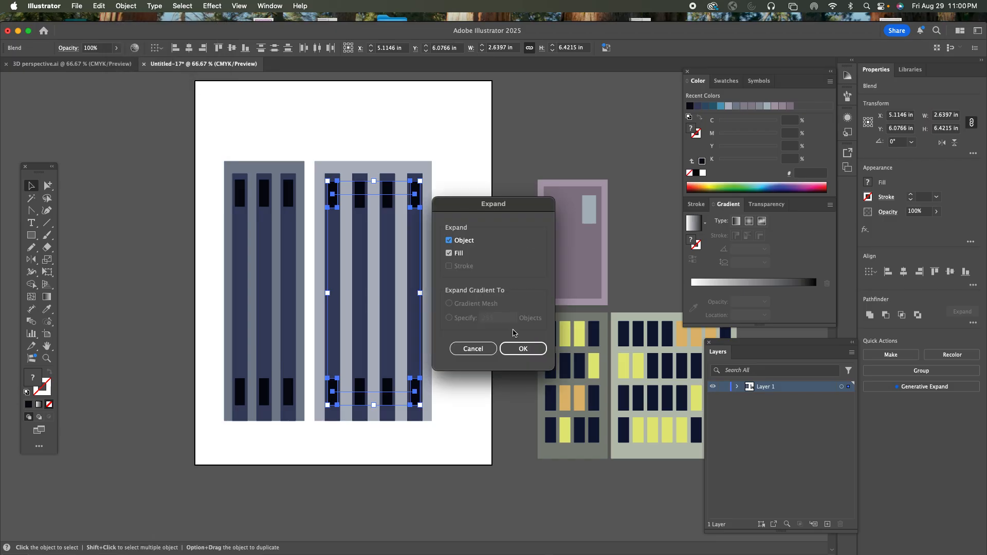
click(520, 347)
click(289, 193)
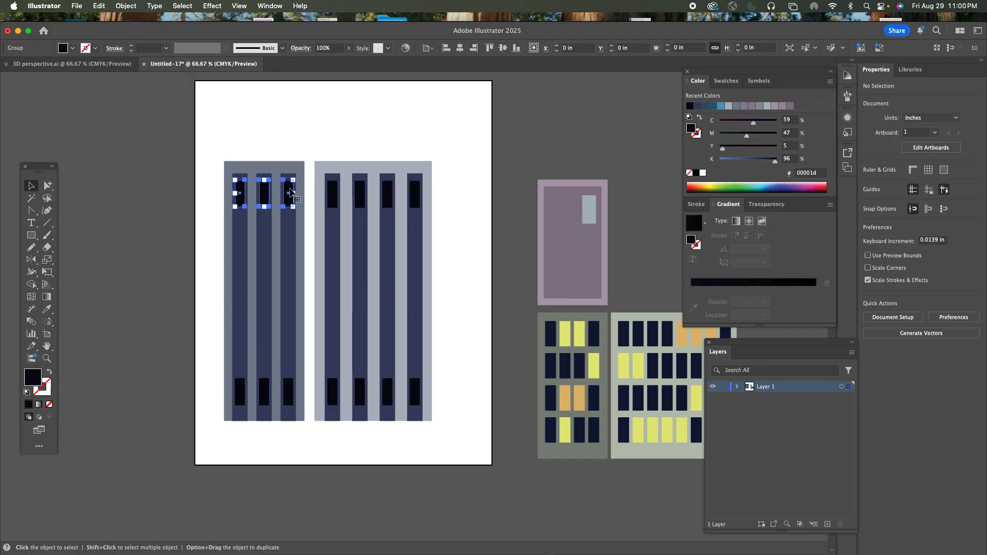
click(149, 252)
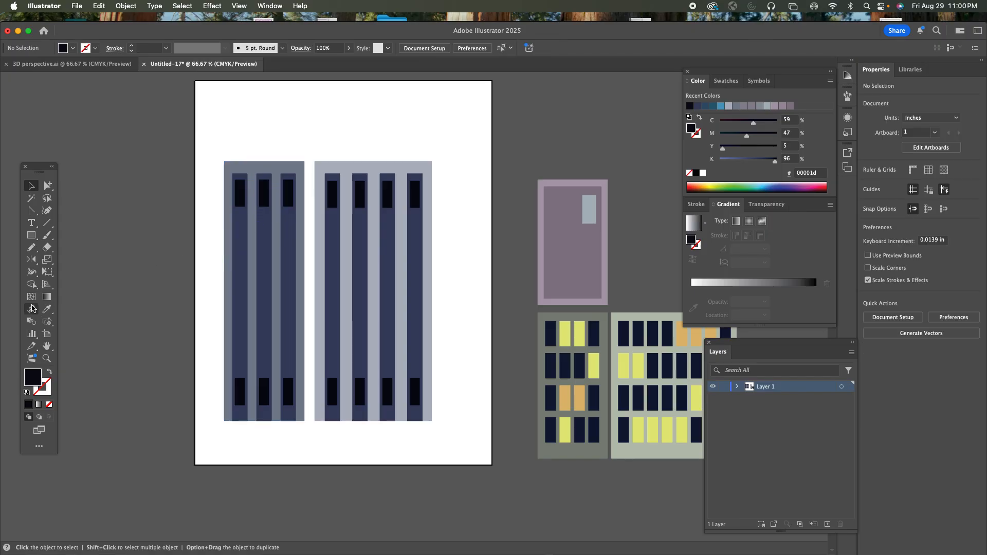
Blend the narrow facade's top and bottom window rows using Specified Steps spacing with 4 steps, refreshing the preview.
click(31, 321)
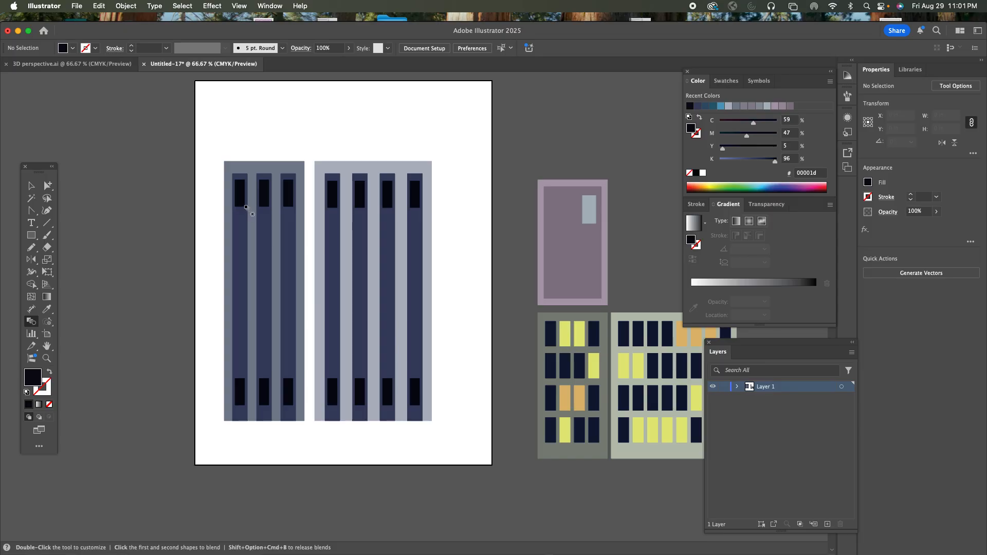
click(245, 406)
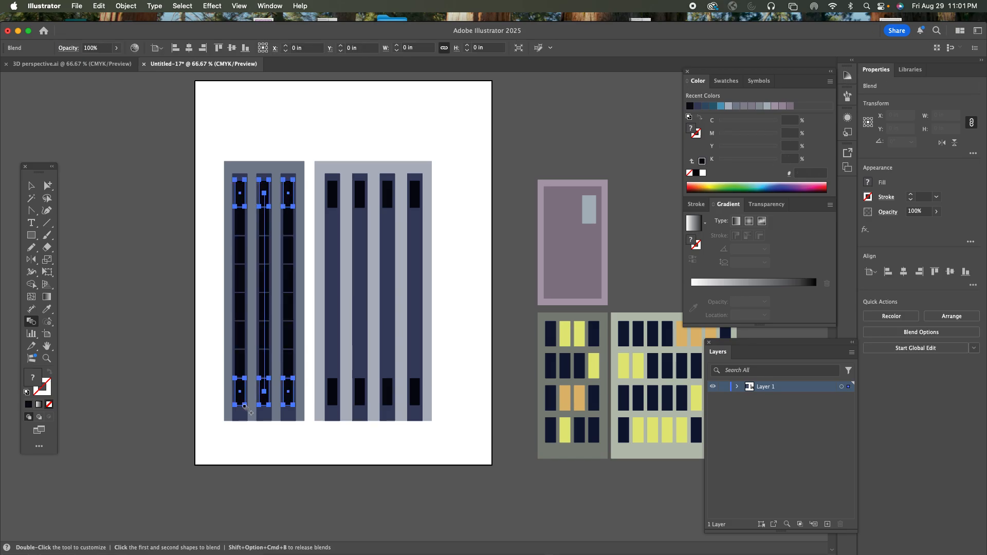
double_click(28, 325)
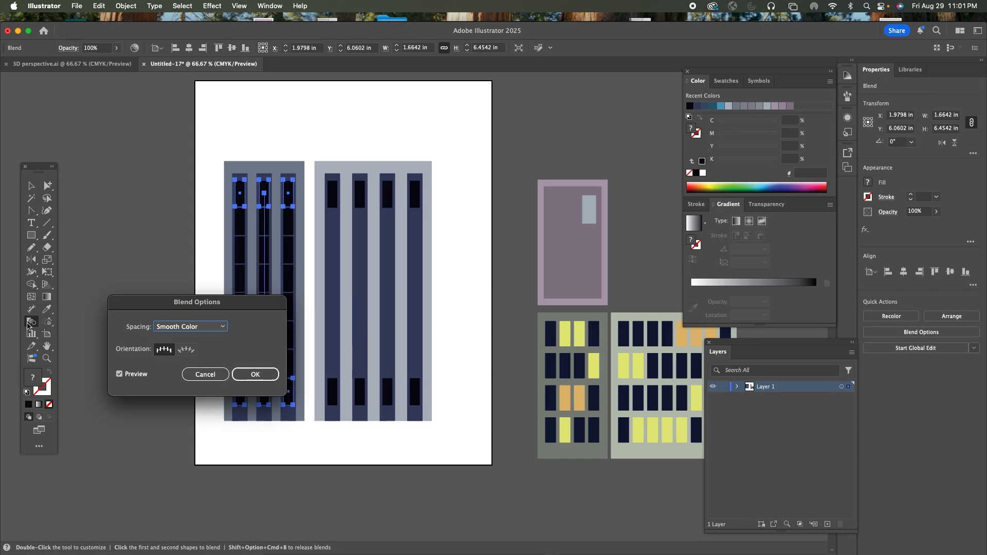
click(186, 331)
click(187, 359)
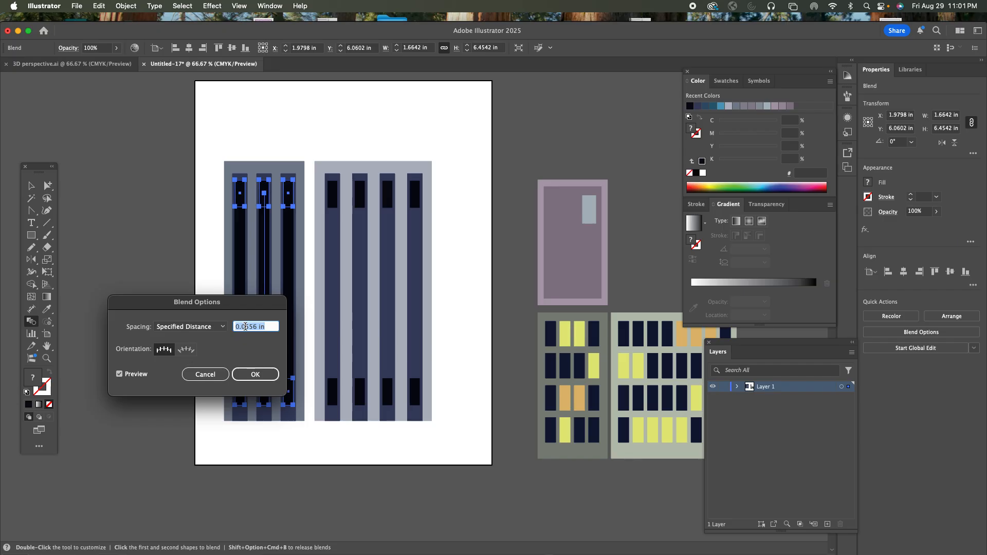
click(206, 327)
click(188, 348)
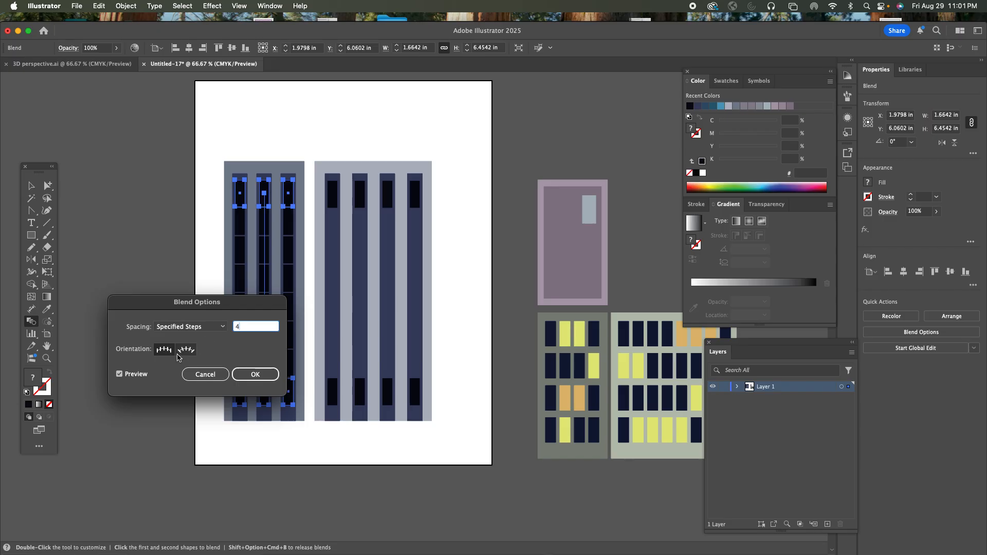
click(118, 374)
click(118, 373)
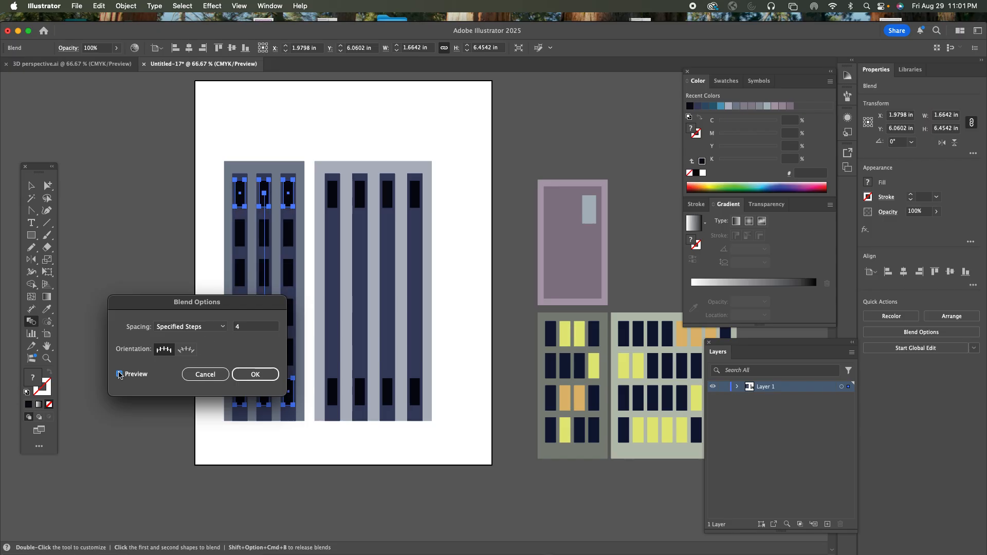
click(255, 373)
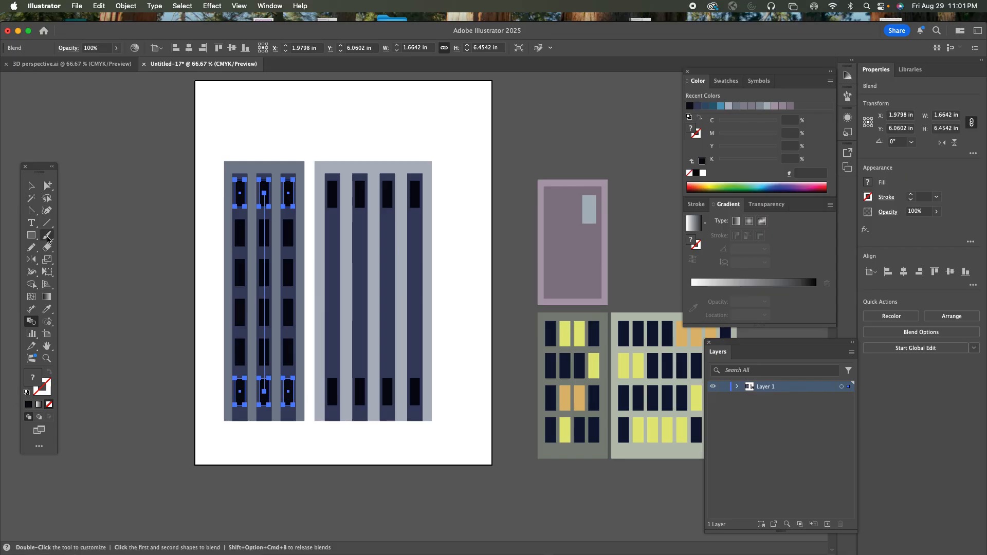
key(super+shift+a)
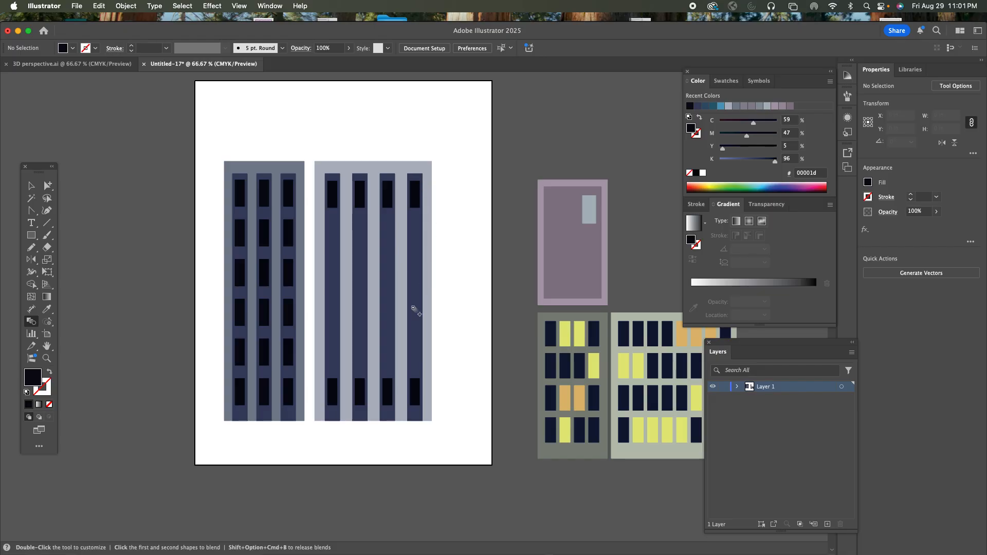
Blend the wide facade's top and bottom window rows using Specified Steps spacing with 4 steps, refreshing the preview.
click(420, 380)
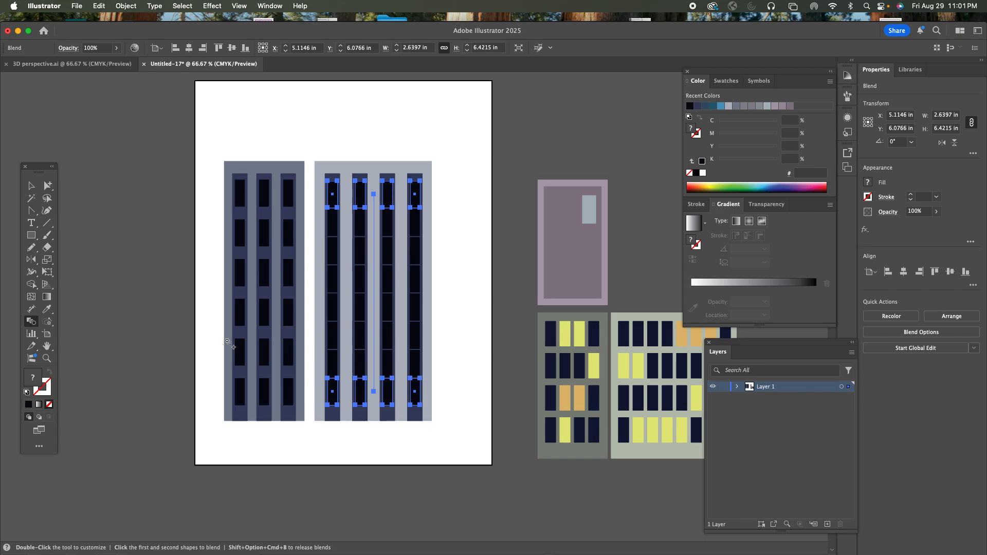
double_click(32, 325)
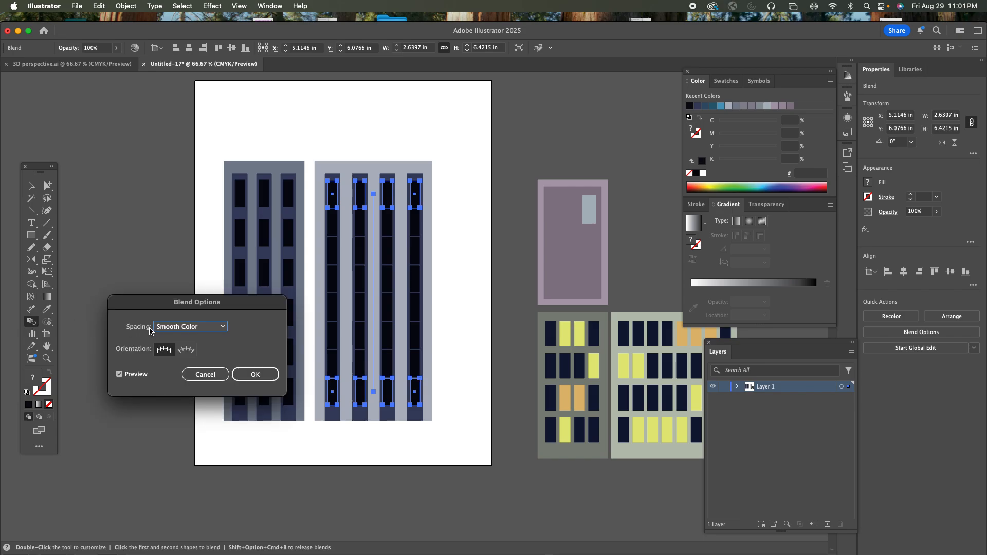
click(195, 327)
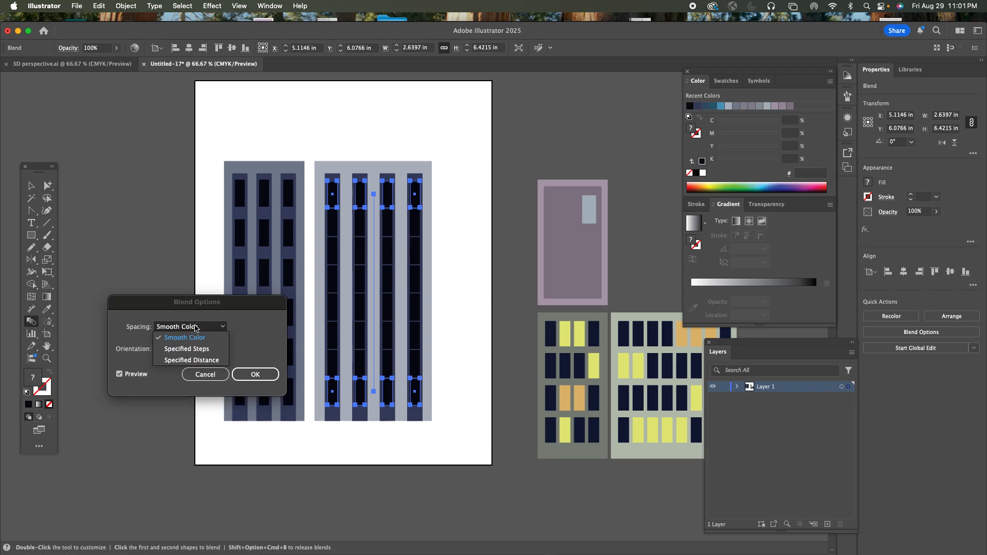
click(186, 349)
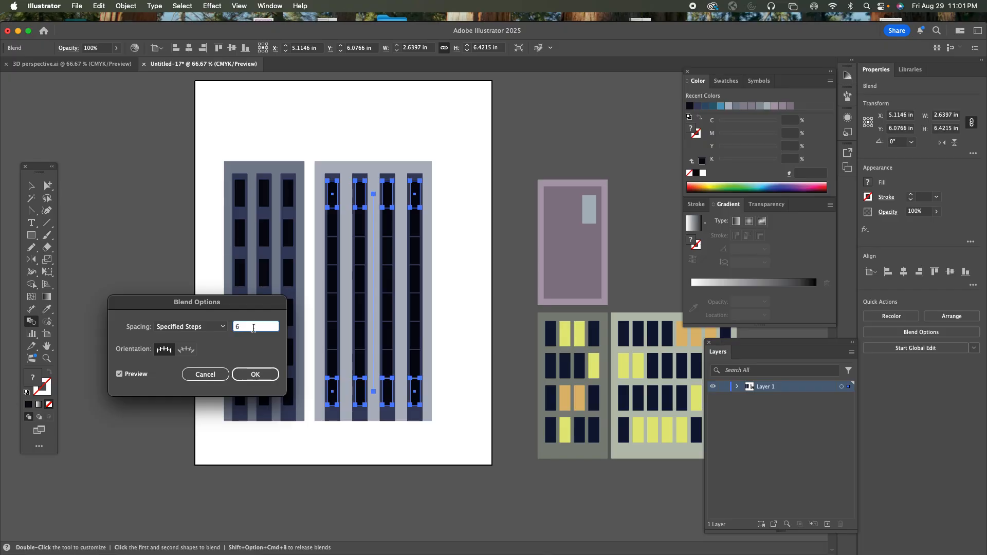
drag(254, 328, 219, 320)
text(4)
click(120, 374)
click(119, 374)
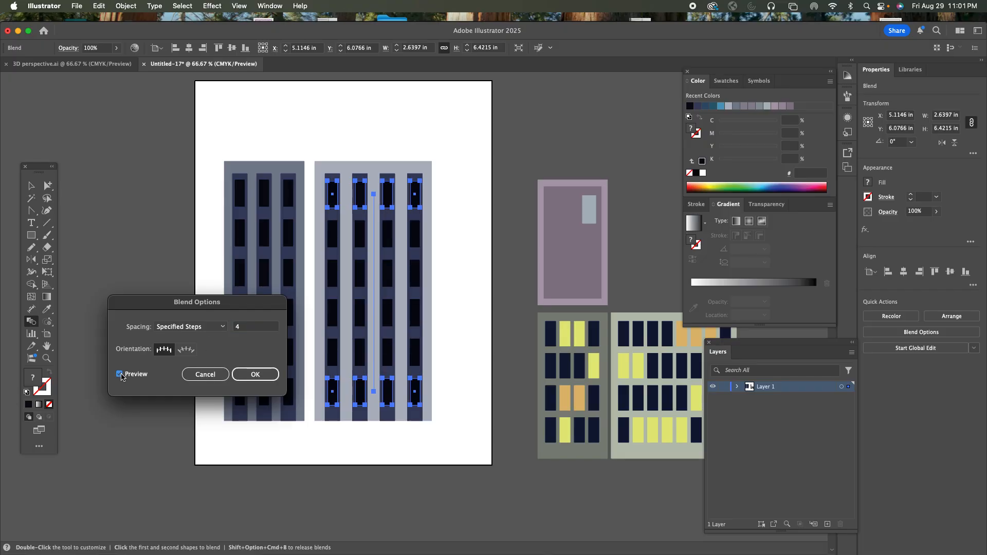
drag(233, 311, 160, 190)
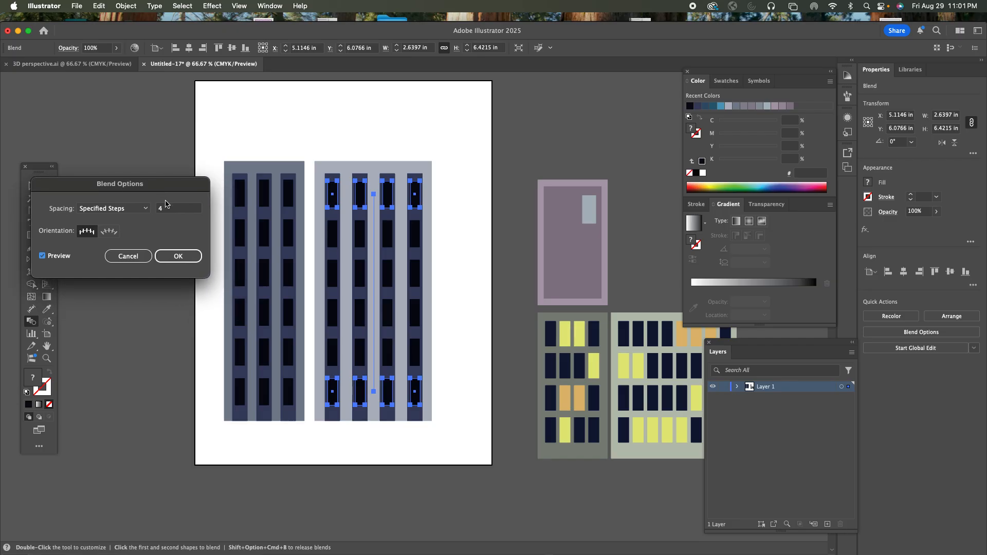
click(178, 253)
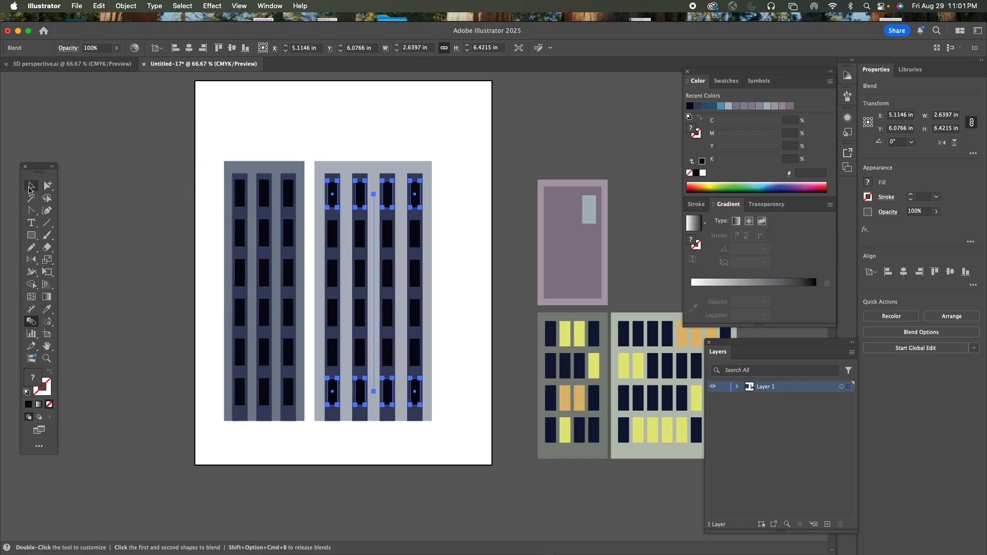
Expand the window blends of both facades together into individual window shapes, and check each facade's window group.
click(31, 186)
shift+click(240, 214)
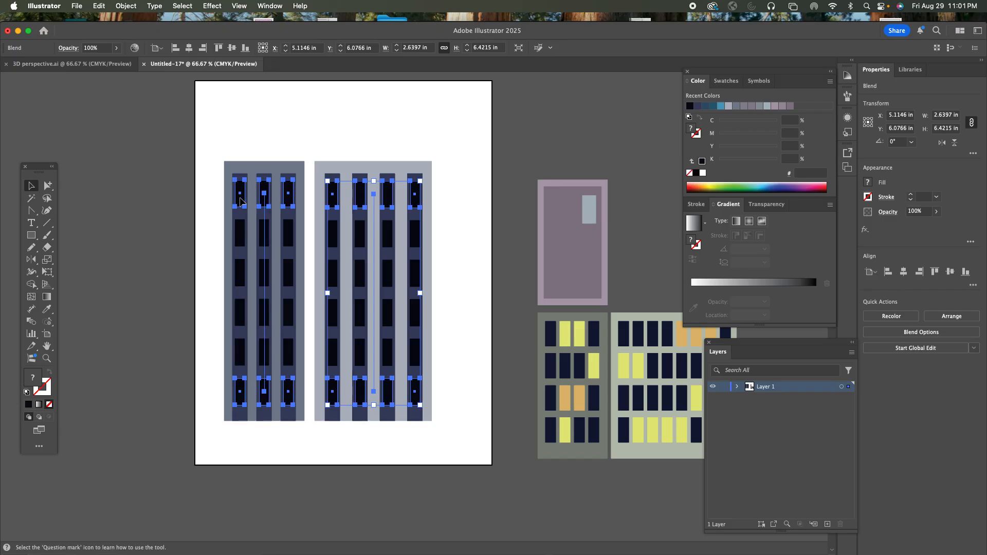
click(125, 6)
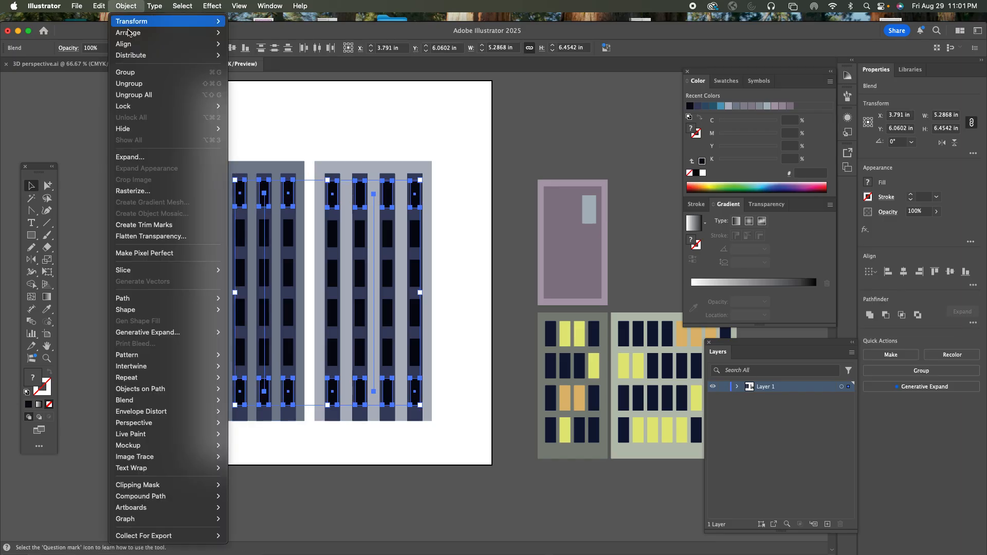
click(153, 163)
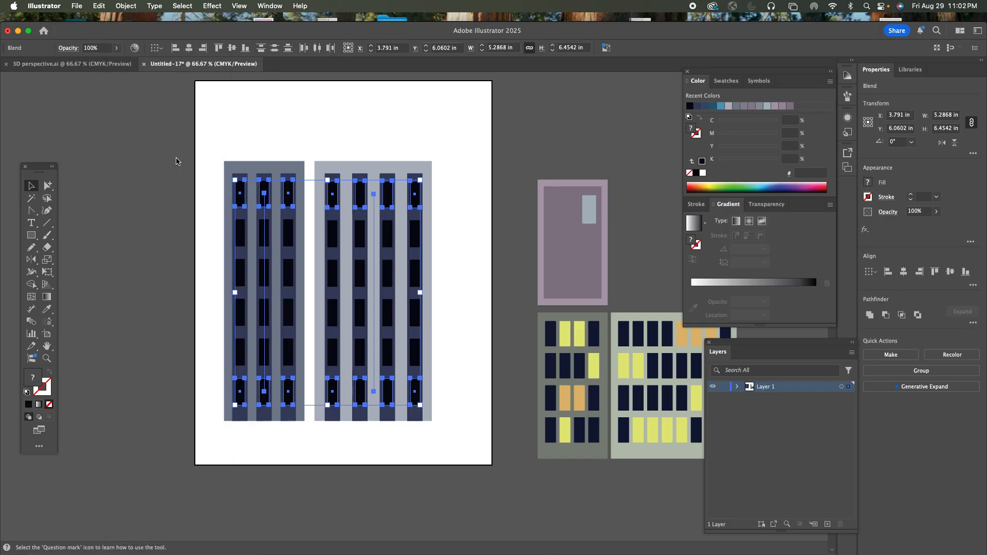
click(523, 349)
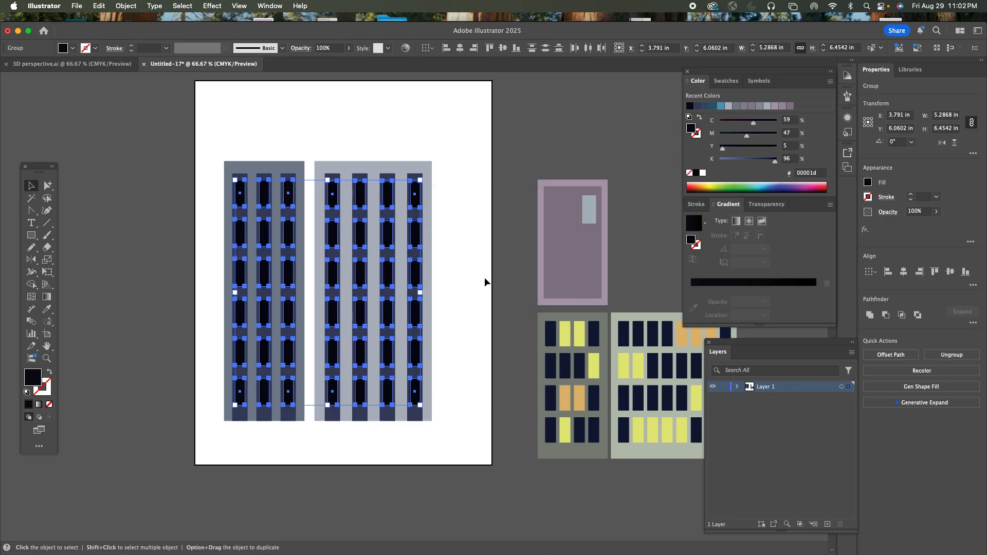
click(482, 276)
click(389, 202)
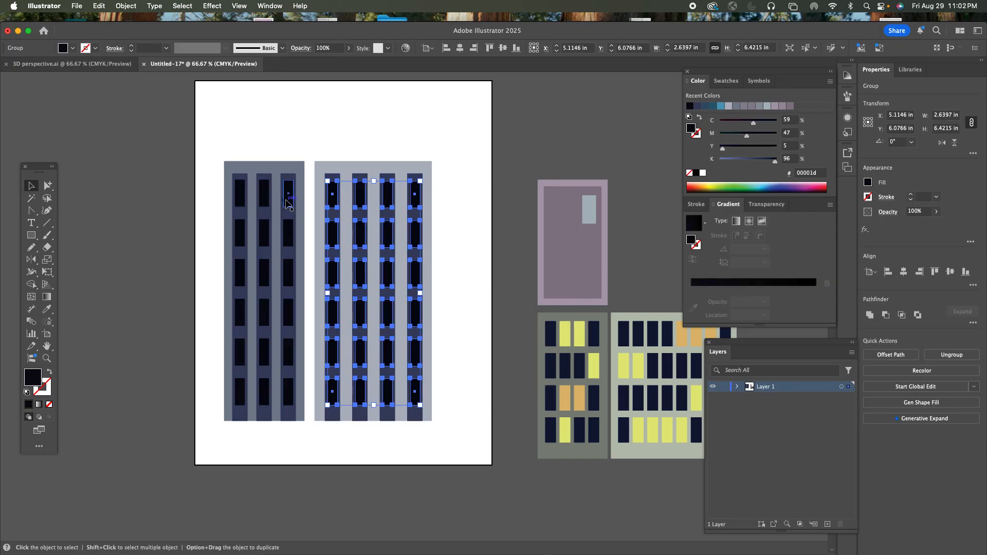
click(286, 196)
click(318, 137)
Recolor the narrow facade's top-left window and the first two second-row windows with the orange sampled from the green building's windows.
click(47, 185)
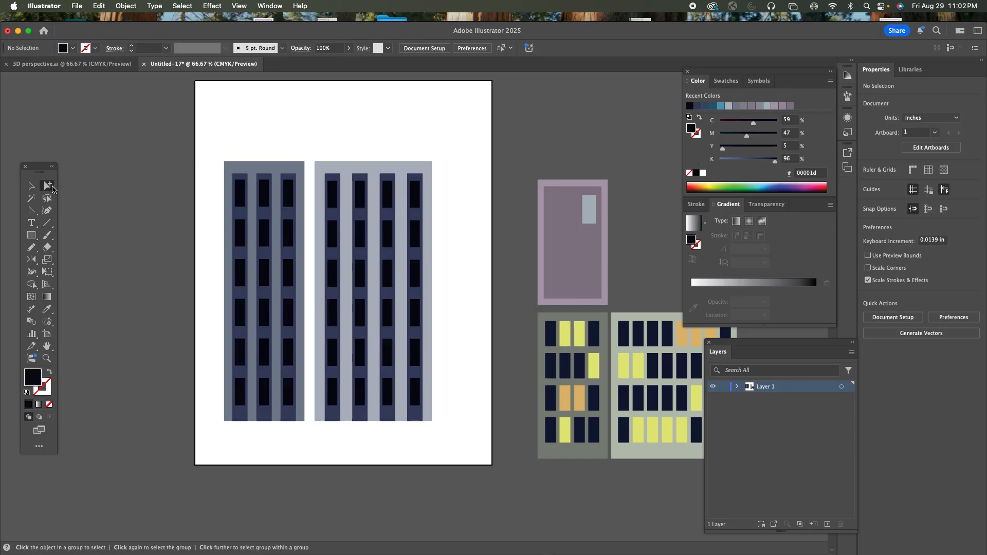
click(239, 204)
shift+click(239, 229)
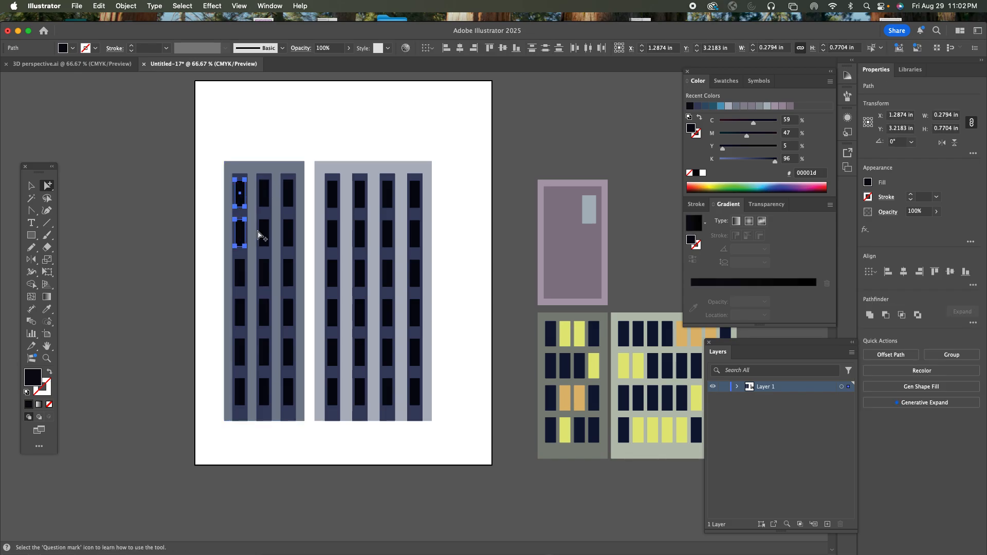
shift+click(263, 234)
key(i)
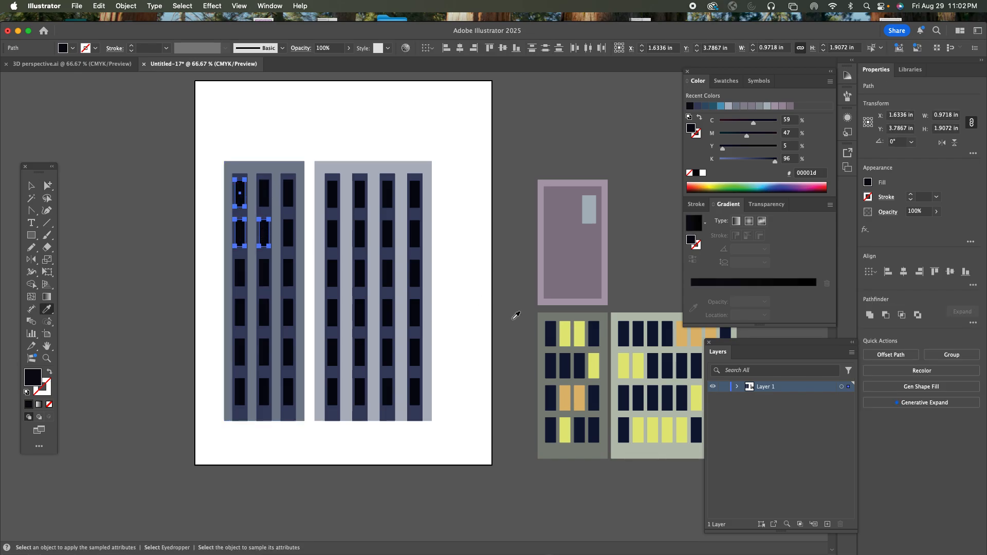
click(580, 405)
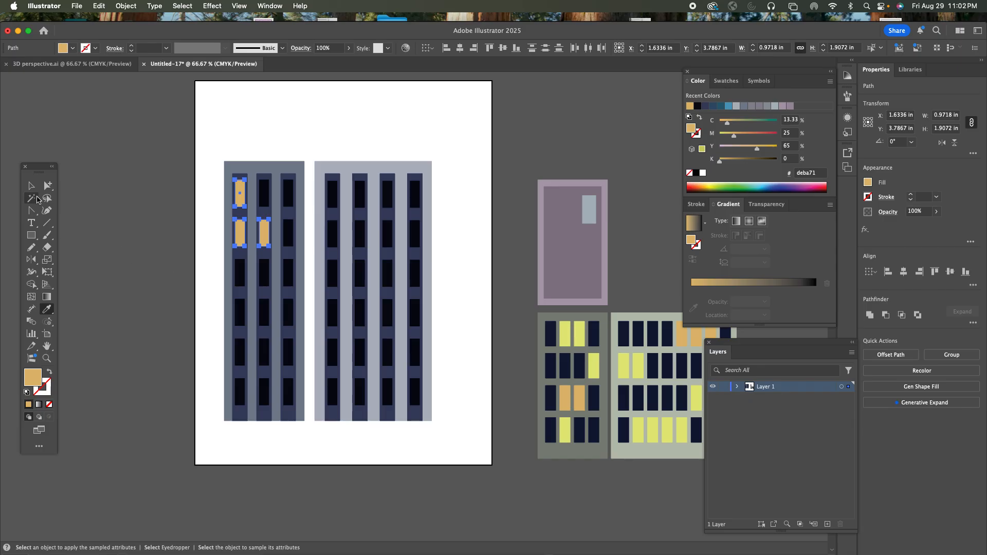
Recolor the narrow facade's last two and the wide facade's first two fourth-row windows with yellow sampled from the green building.
click(47, 187)
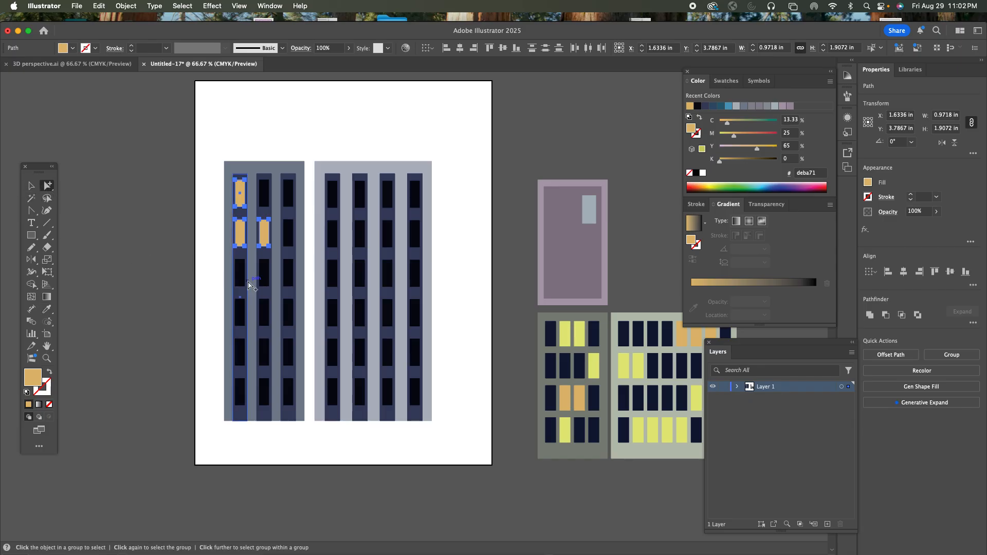
click(264, 314)
shift+click(288, 324)
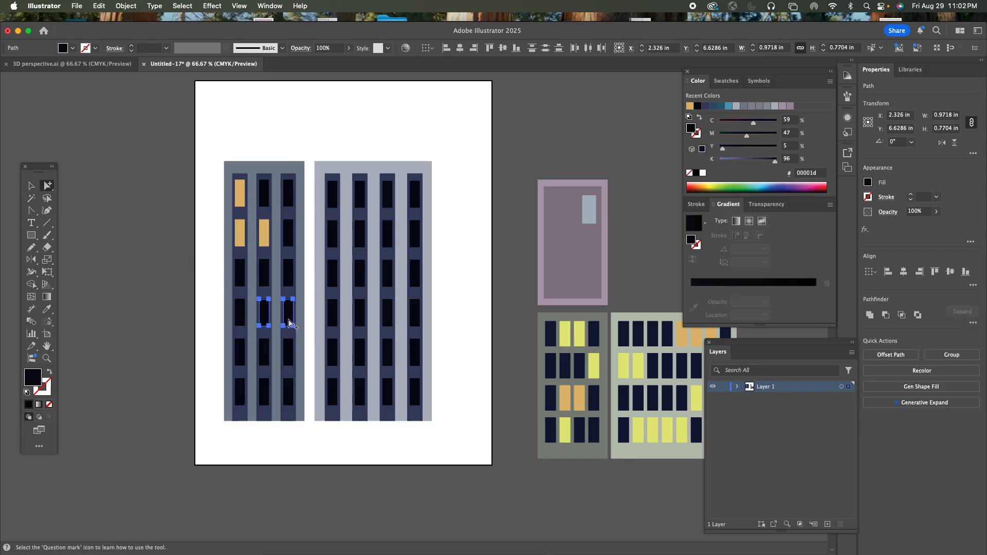
shift+click(332, 316)
shift+click(357, 321)
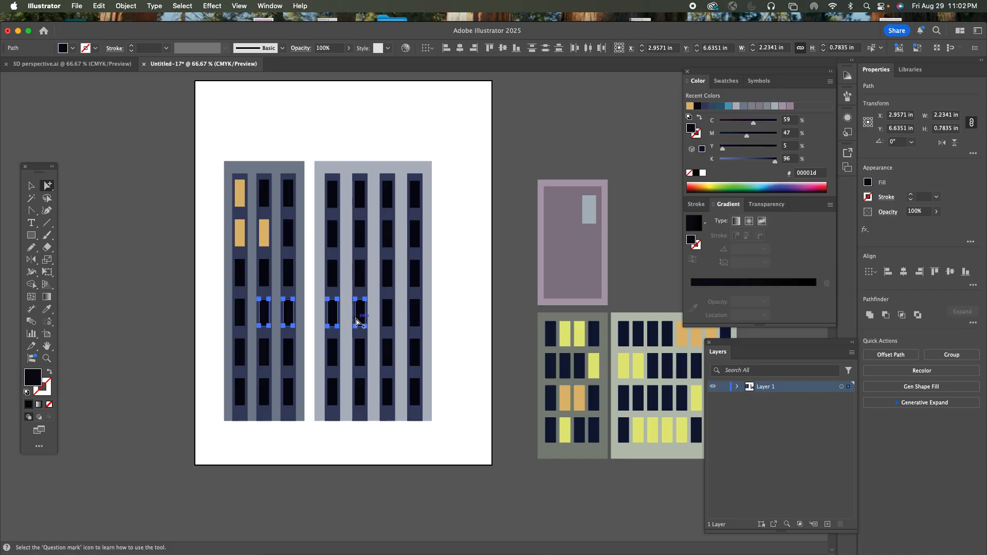
key(i)
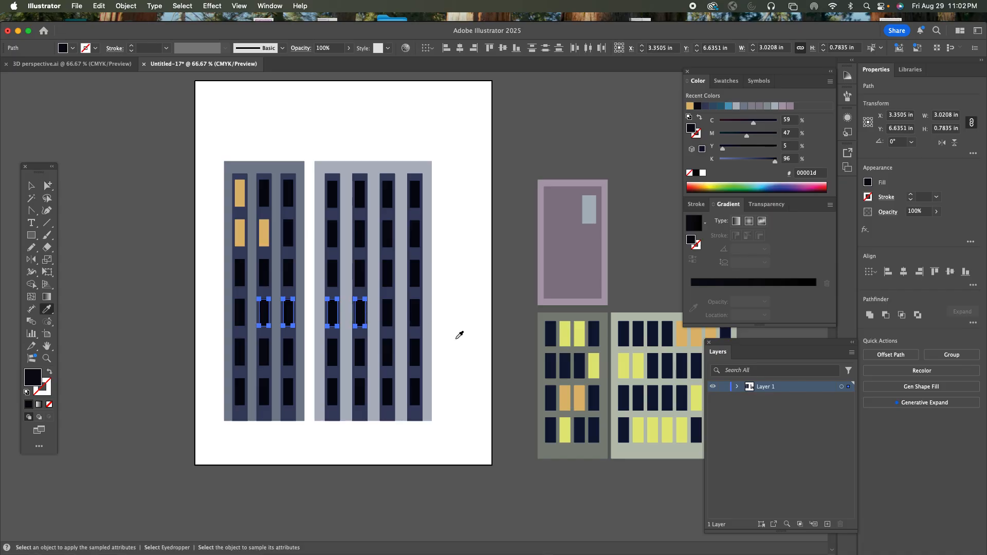
click(592, 368)
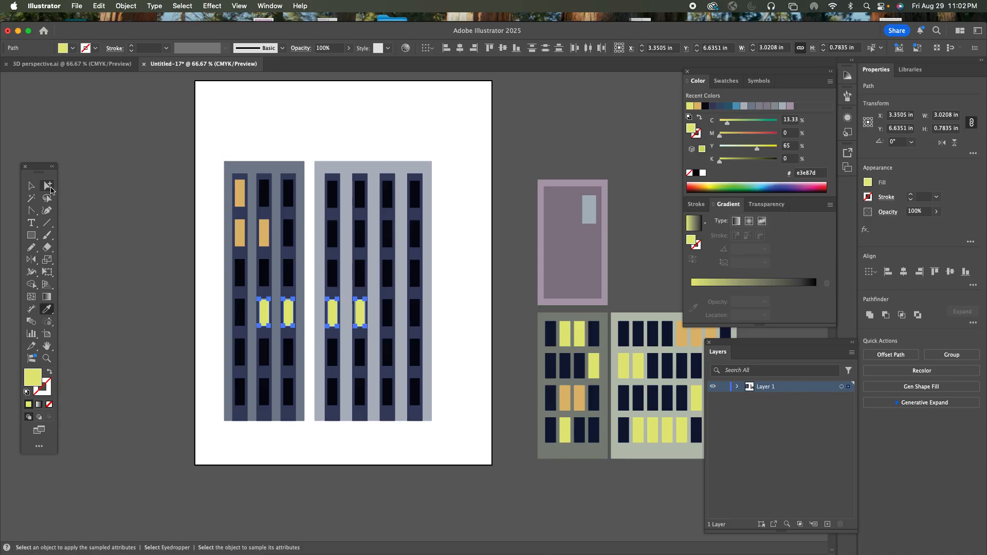
Recolor the wide facade's third top-row window and last two second-row windows with the yellow sampled from the green building.
click(49, 188)
click(390, 204)
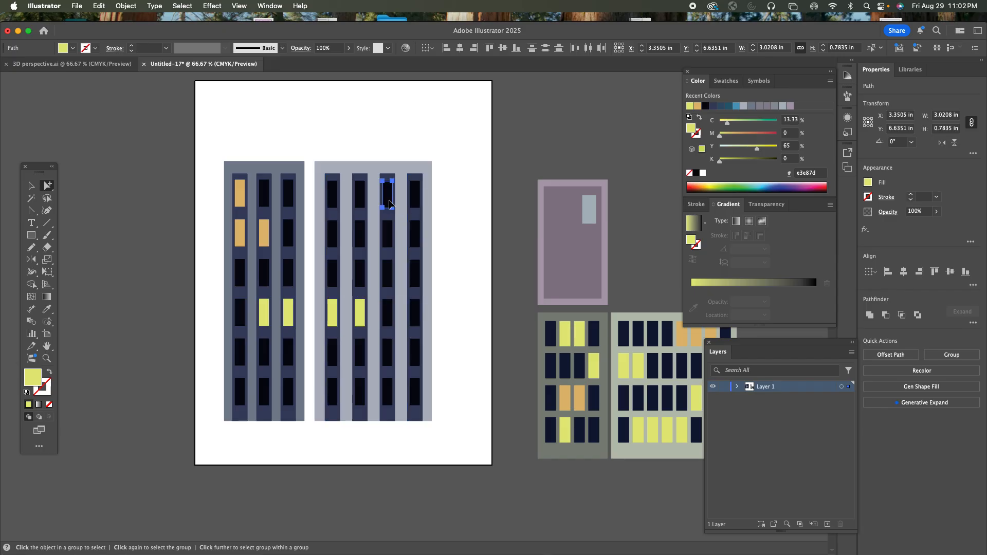
shift+click(389, 233)
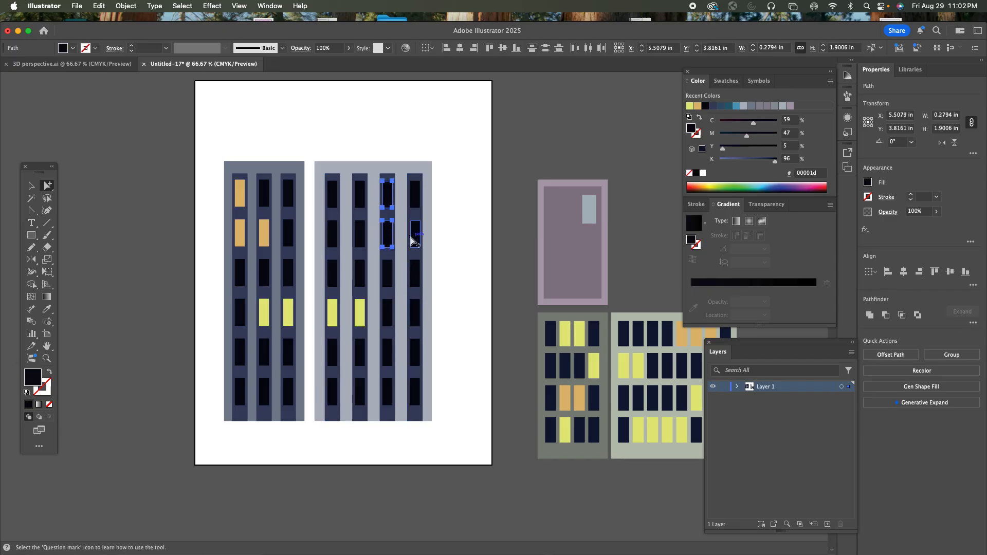
shift+click(413, 240)
key(i)
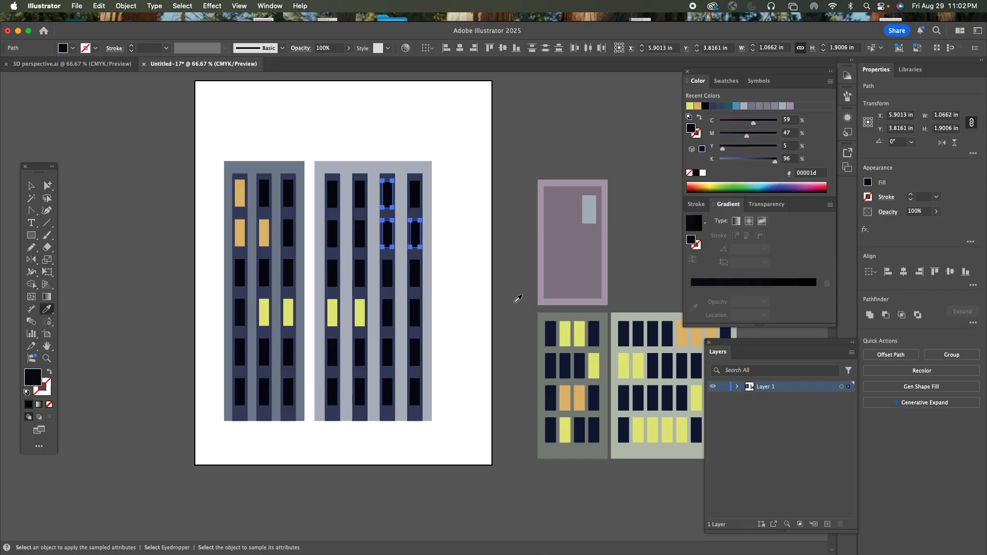
click(580, 334)
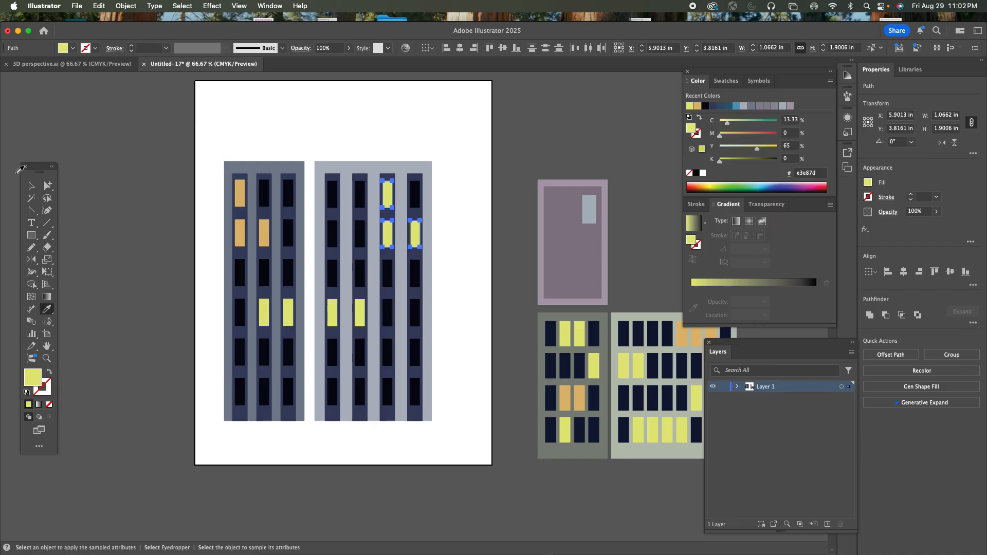
click(48, 185)
click(182, 153)
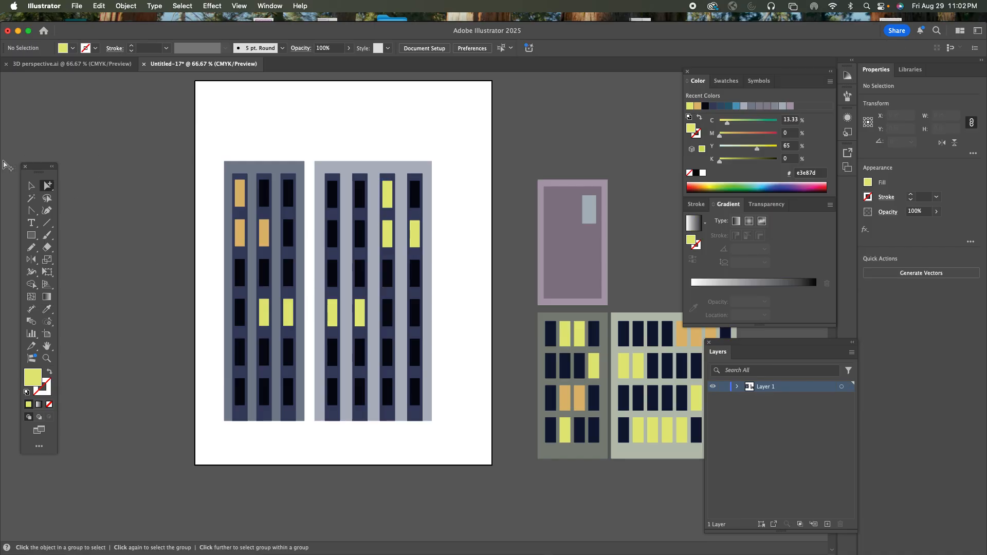
Move both tower facades together off the artboard, onto the empty canvas to its left.
click(31, 186)
drag(205, 155, 440, 431)
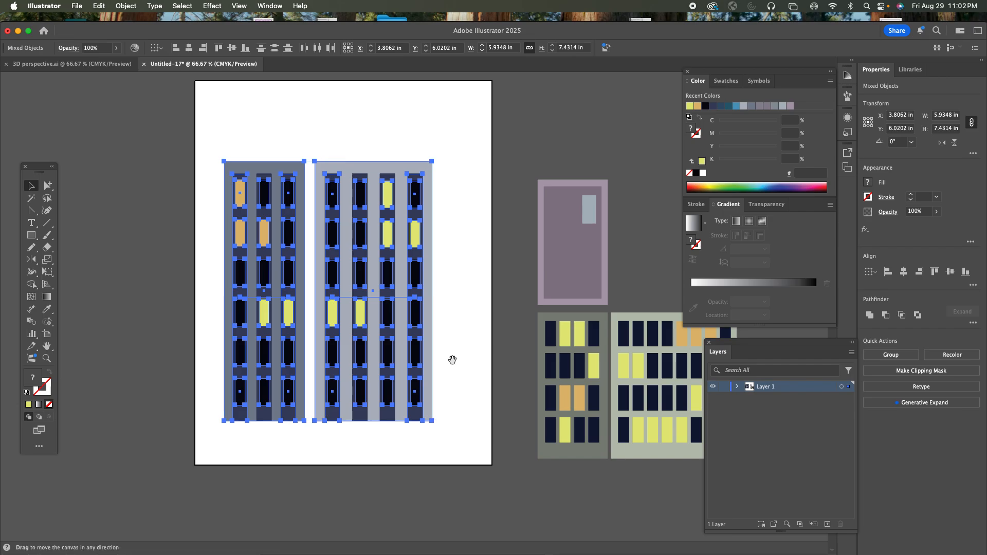
drag(451, 356, 260, 399)
drag(202, 192, 302, 197)
click(264, 156)
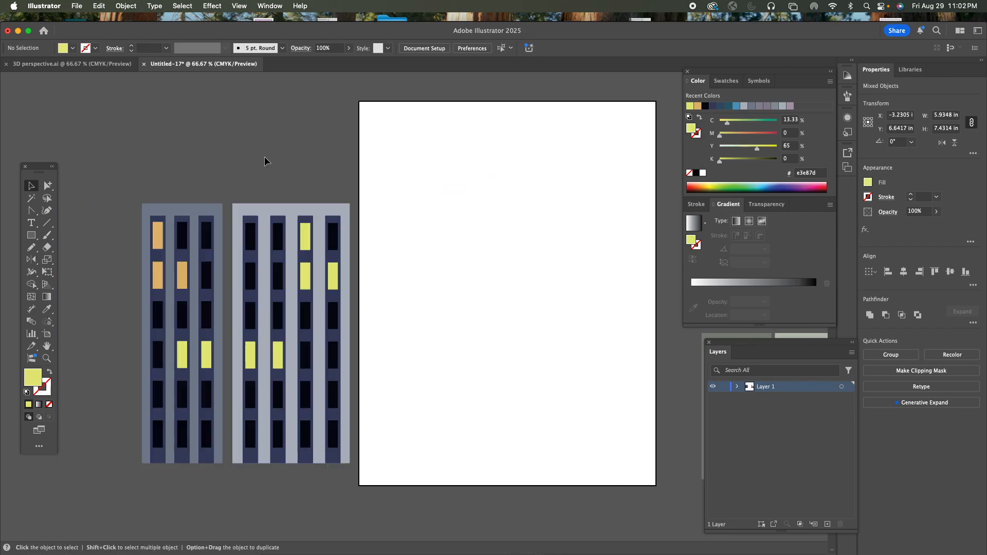
Group all of the narrow facade's artwork, and group the wide facade's artwork separately.
click(161, 244)
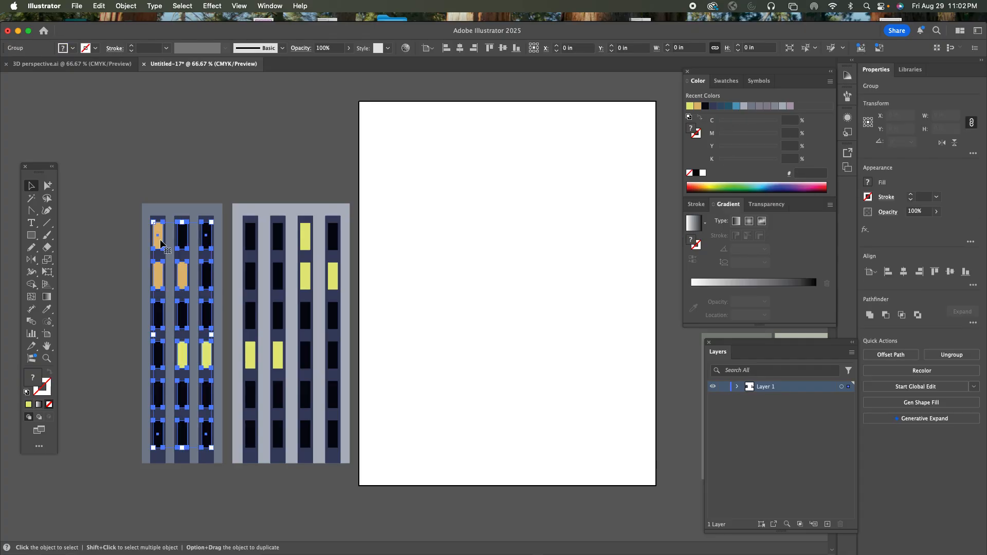
click(260, 229)
click(249, 178)
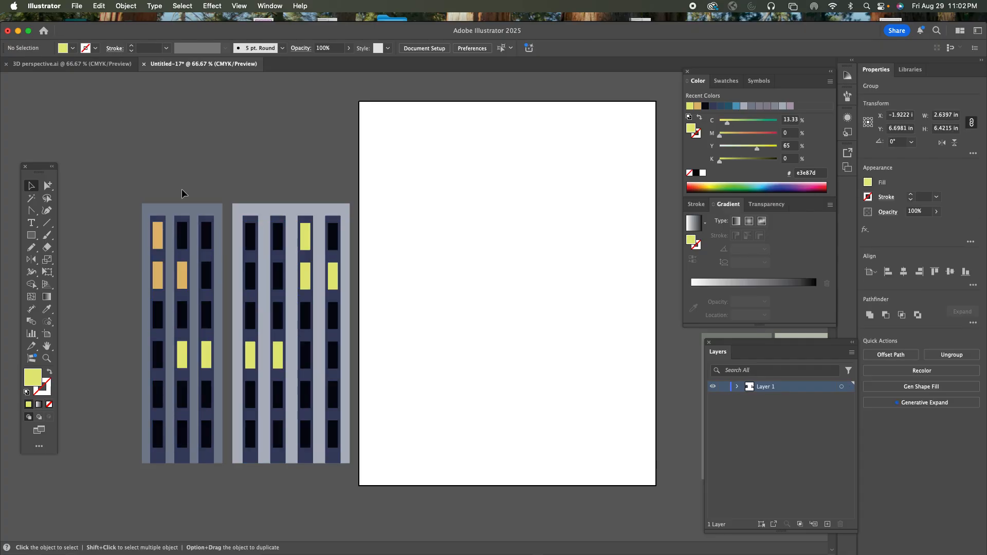
drag(110, 184, 195, 381)
drag(230, 456, 230, 467)
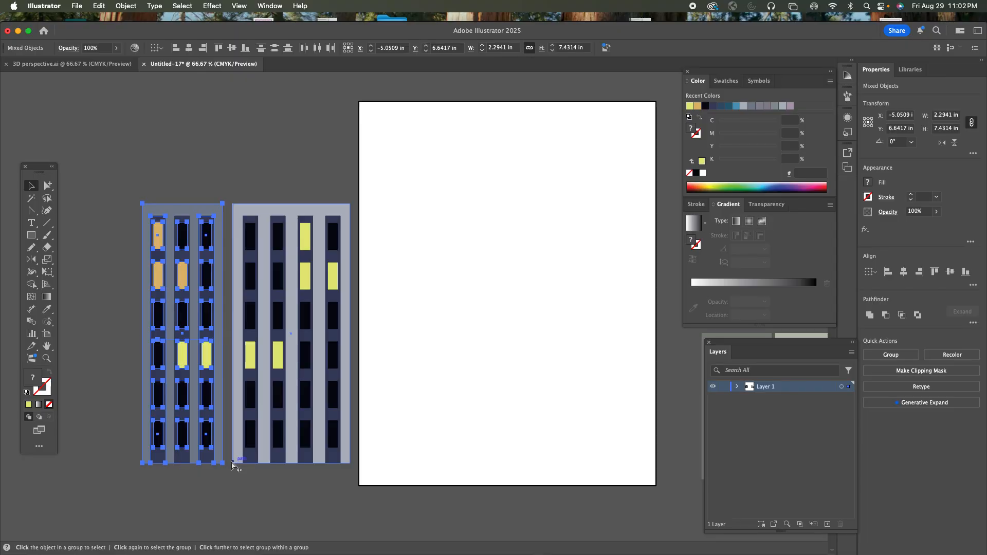
click(226, 193)
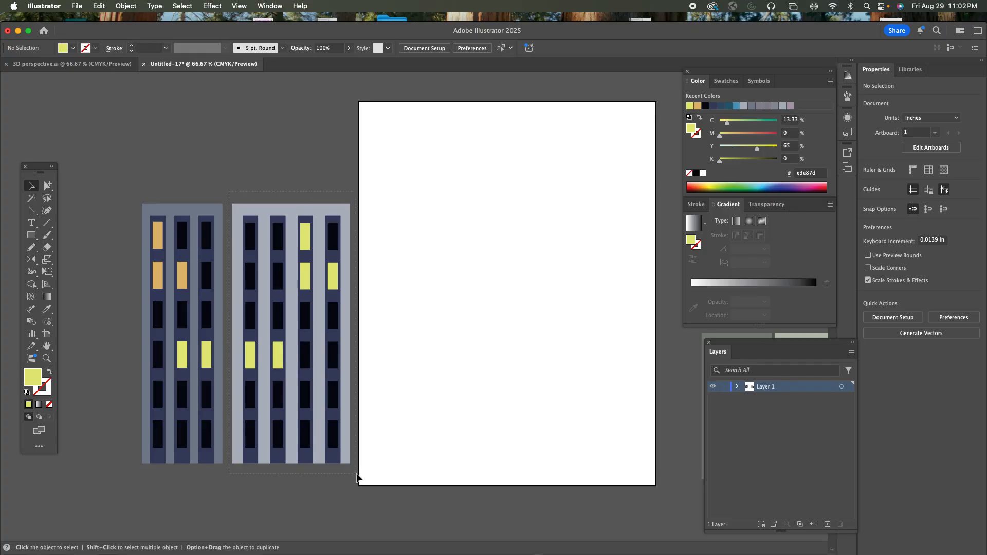
drag(356, 475, 357, 476)
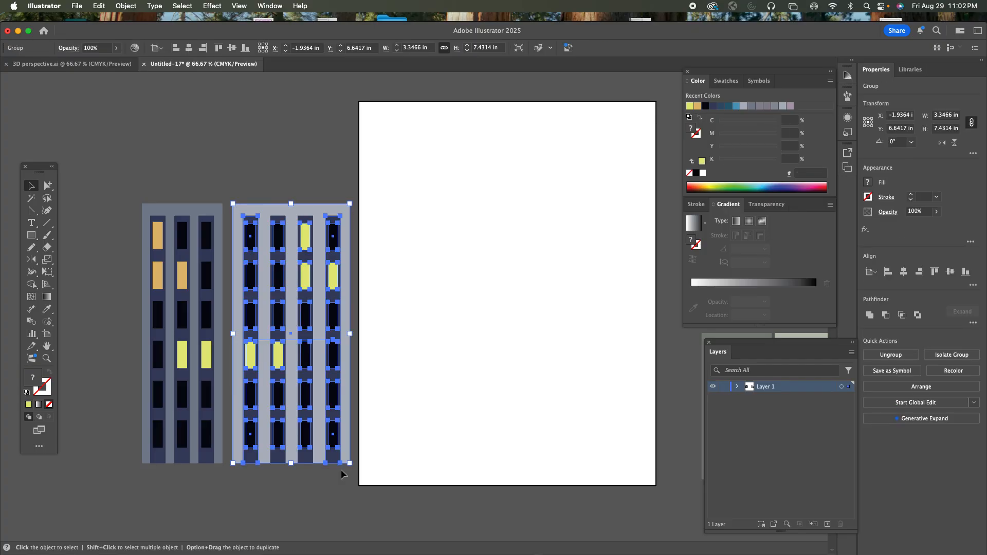
click(259, 134)
Group the green building's purple roof, its narrow facade and its wide facade as three separate groups.
scroll(388, 197, right, 10)
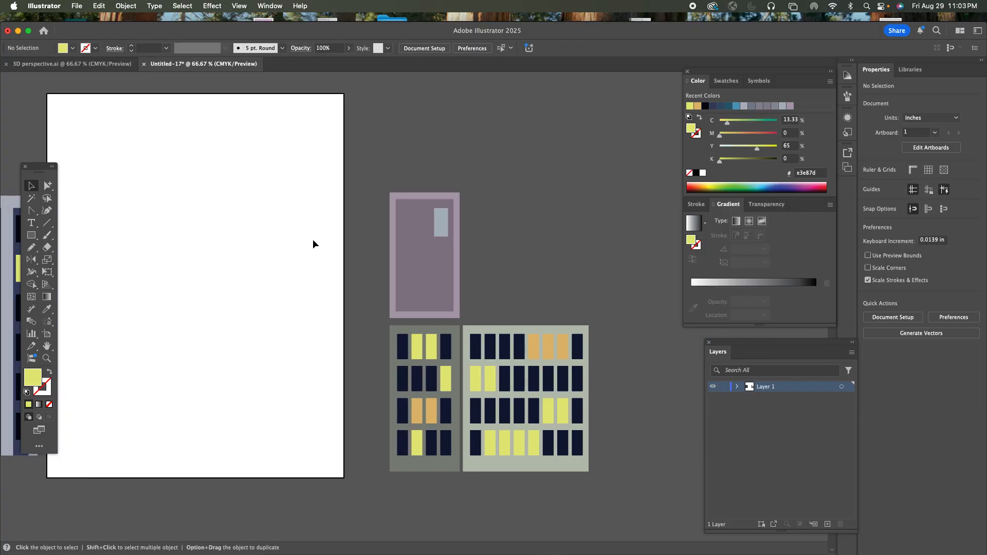
click(461, 317)
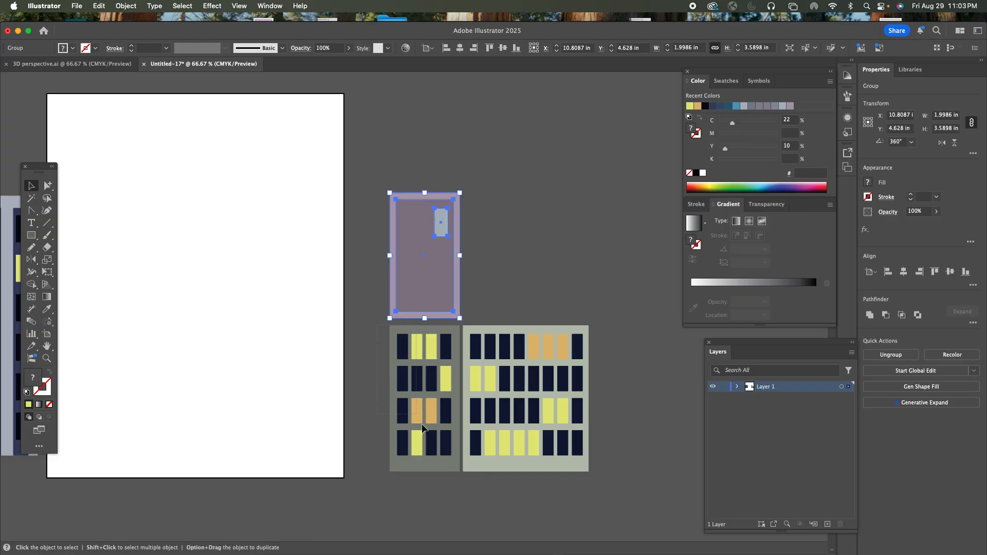
click(454, 478)
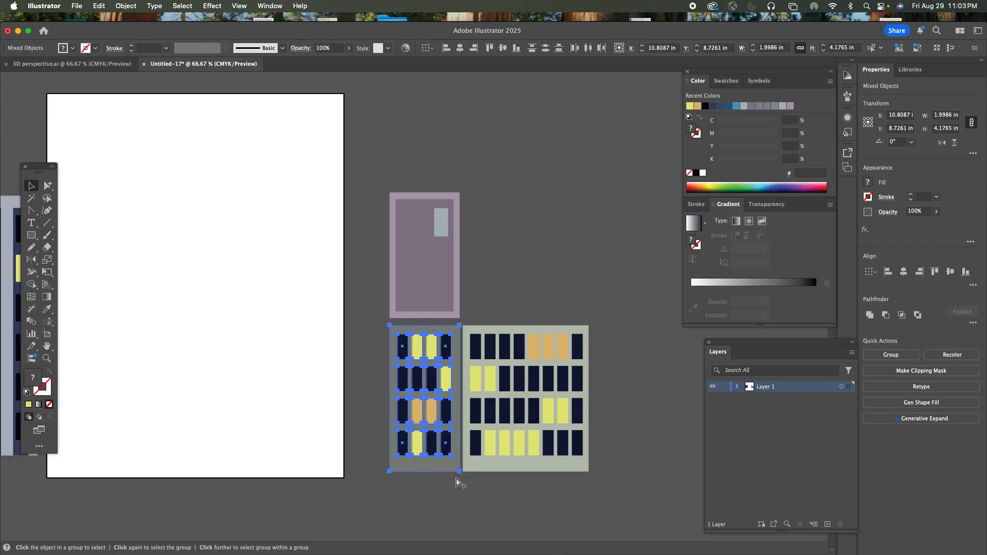
alt+click(456, 478)
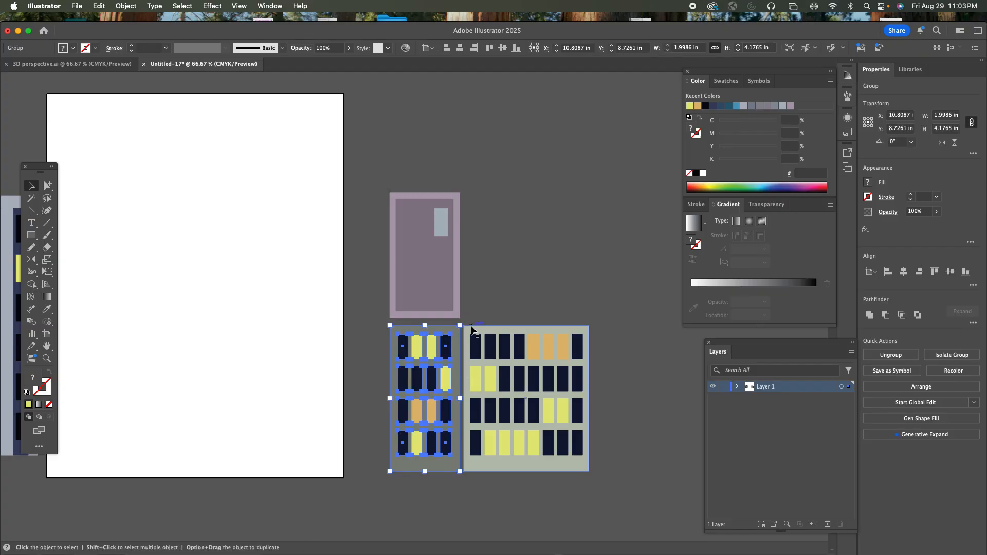
drag(471, 316, 594, 493)
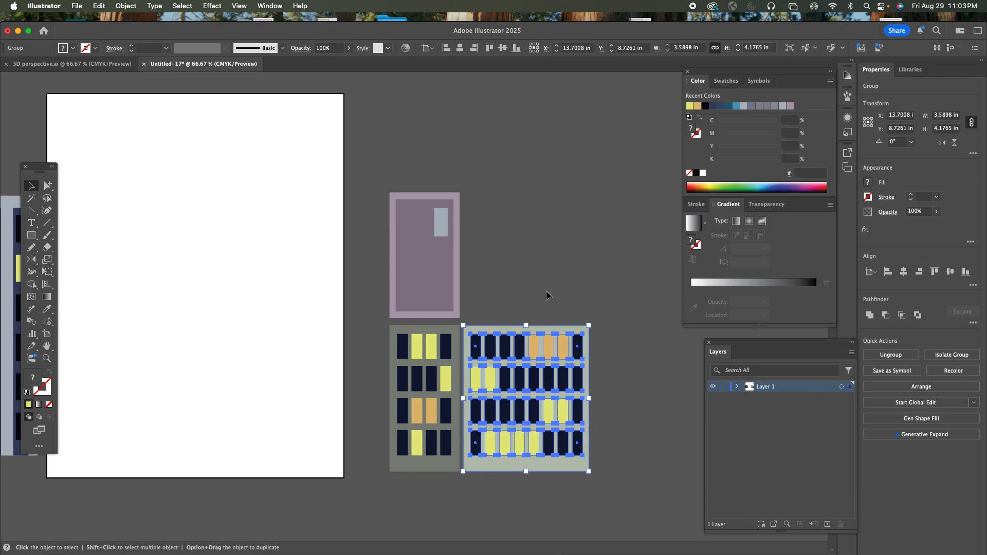
click(514, 313)
click(508, 327)
click(513, 288)
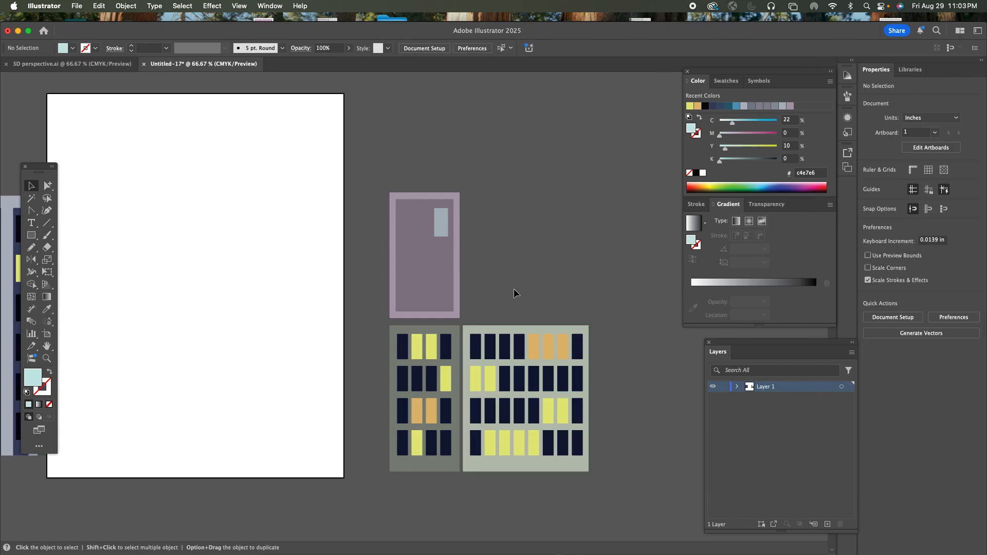
click(442, 340)
click(468, 289)
click(436, 284)
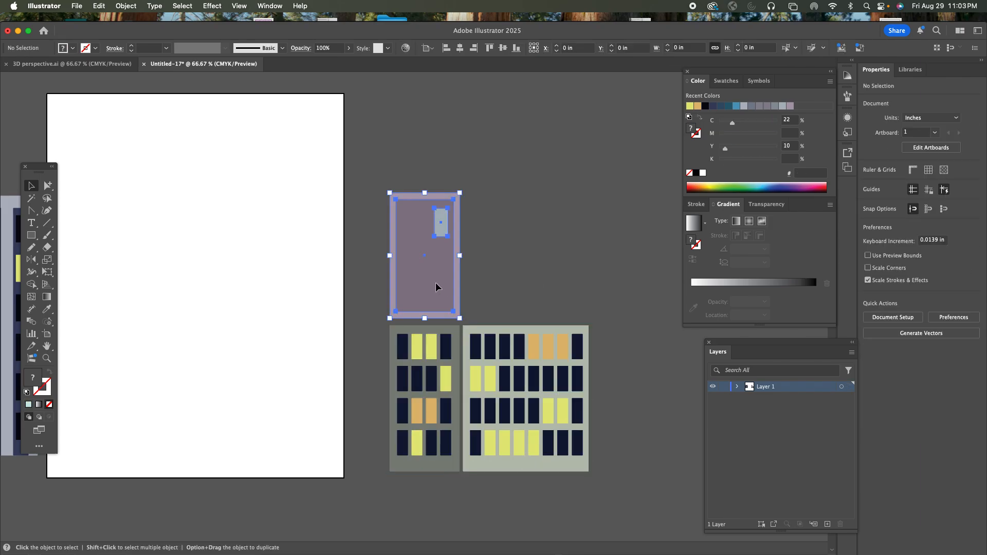
click(507, 271)
Show the two-point perspective grid, raise its horizon line, and shift the right vanishing point inward and the left one outward.
drag(377, 280, 576, 283)
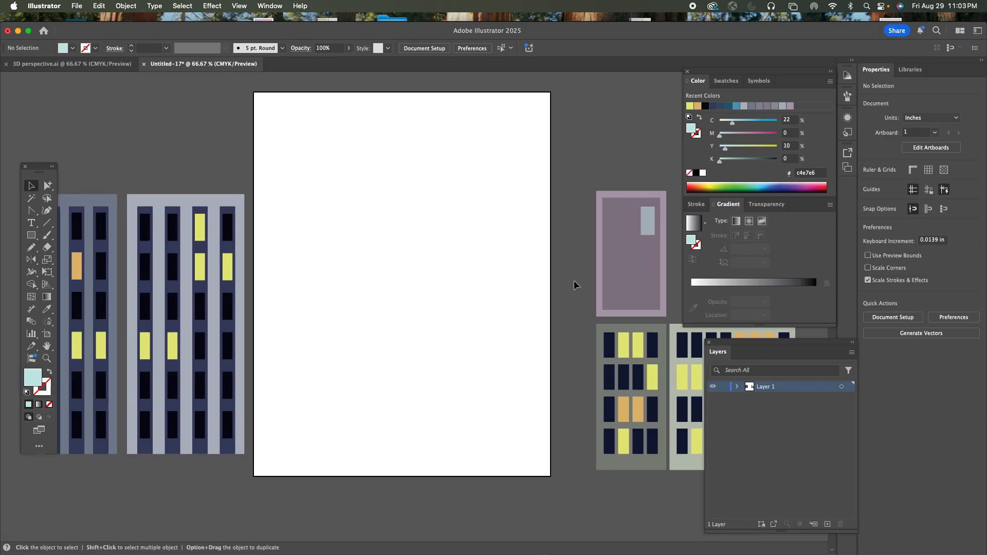
click(45, 287)
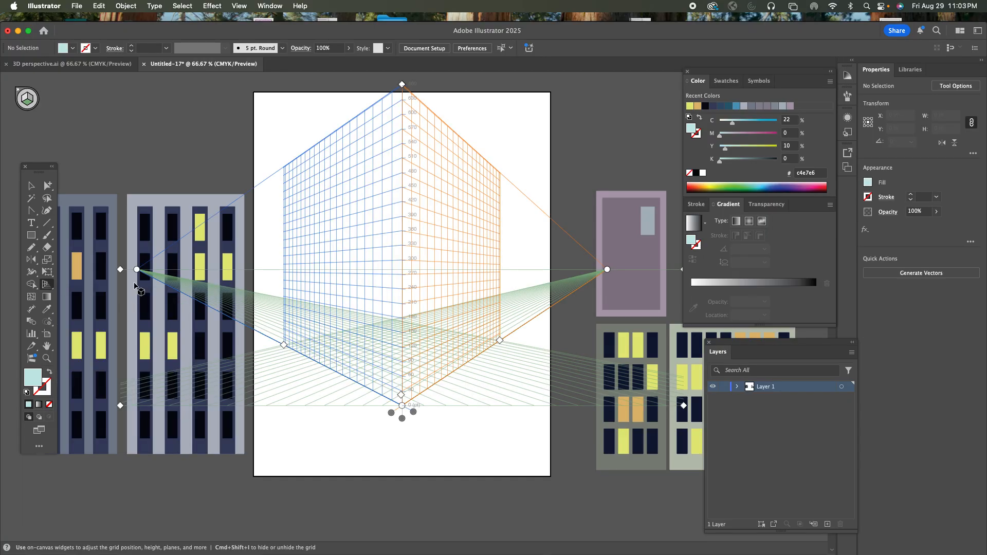
drag(137, 273, 121, 226)
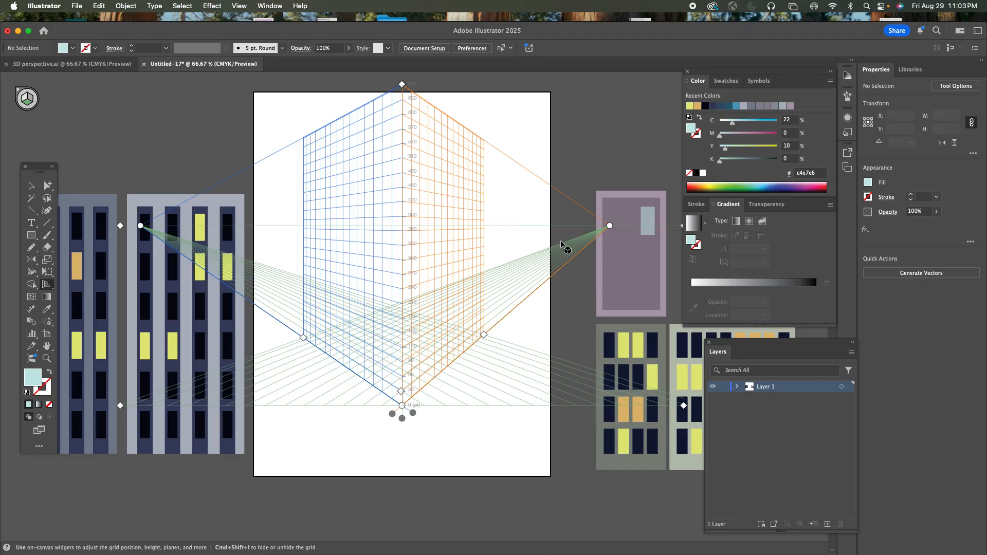
drag(610, 226, 570, 223)
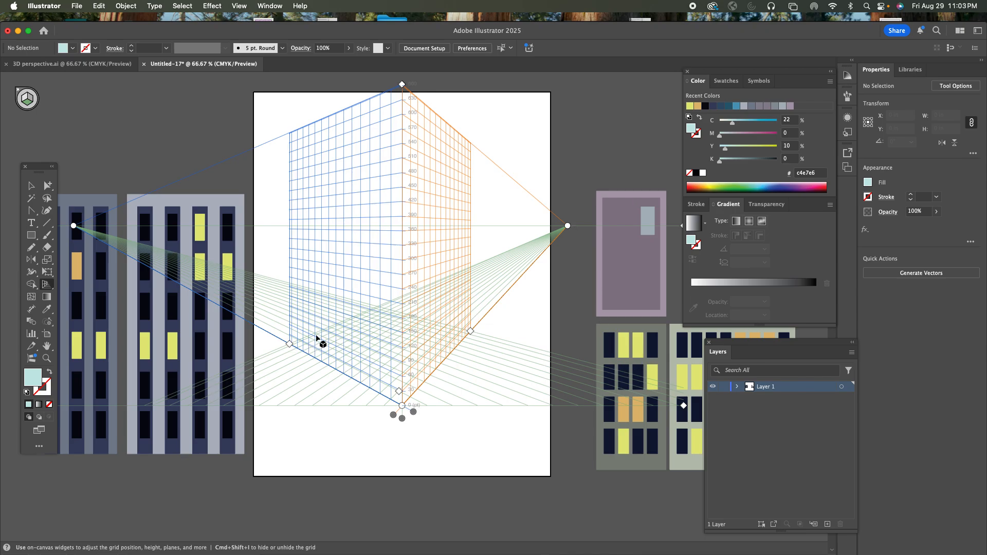
Detach the Perspective Grid and Perspective Selection tools as a floating toolbar on the empty canvas.
click(54, 289)
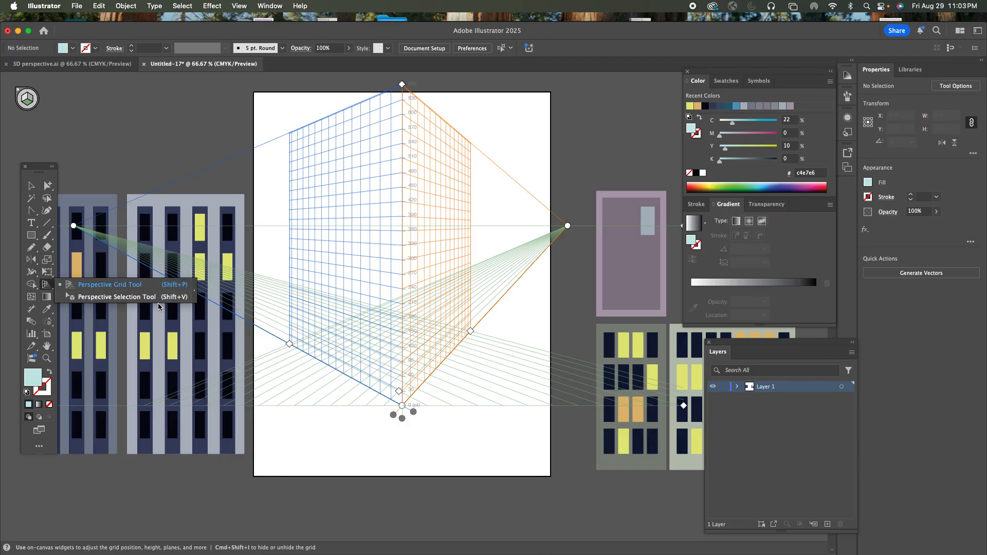
click(193, 290)
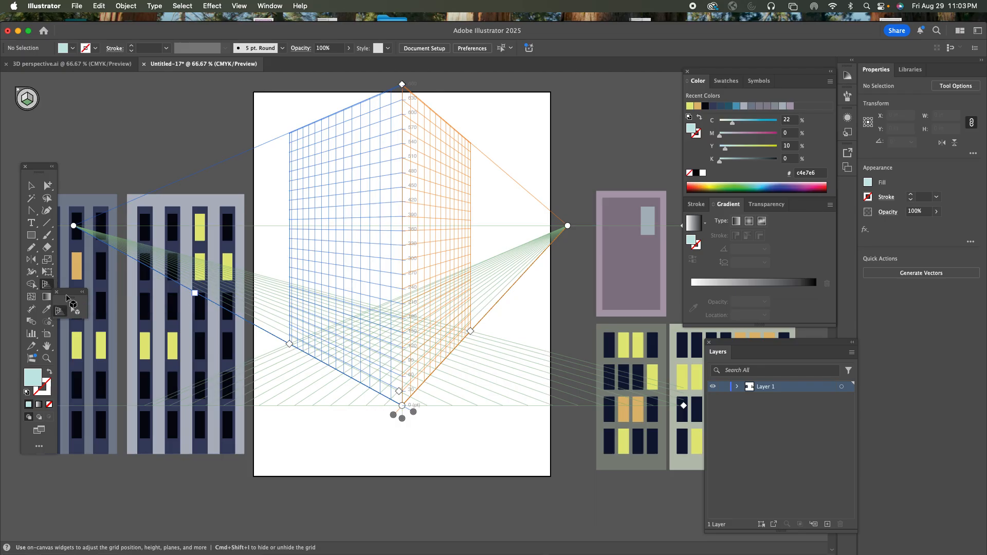
drag(72, 295, 146, 480)
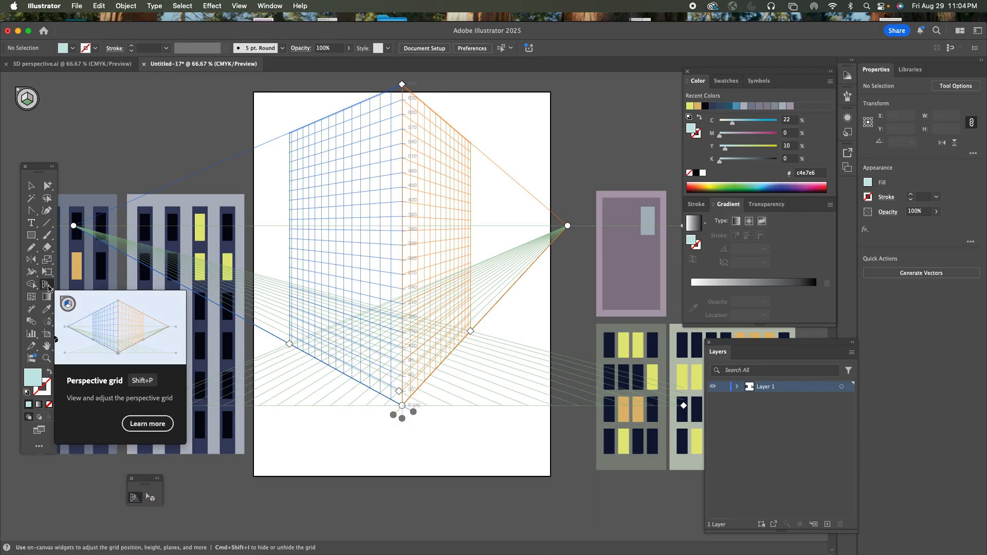
Set the Perspective Grid's active plane widget position to Bottom-Left.
double_click(49, 288)
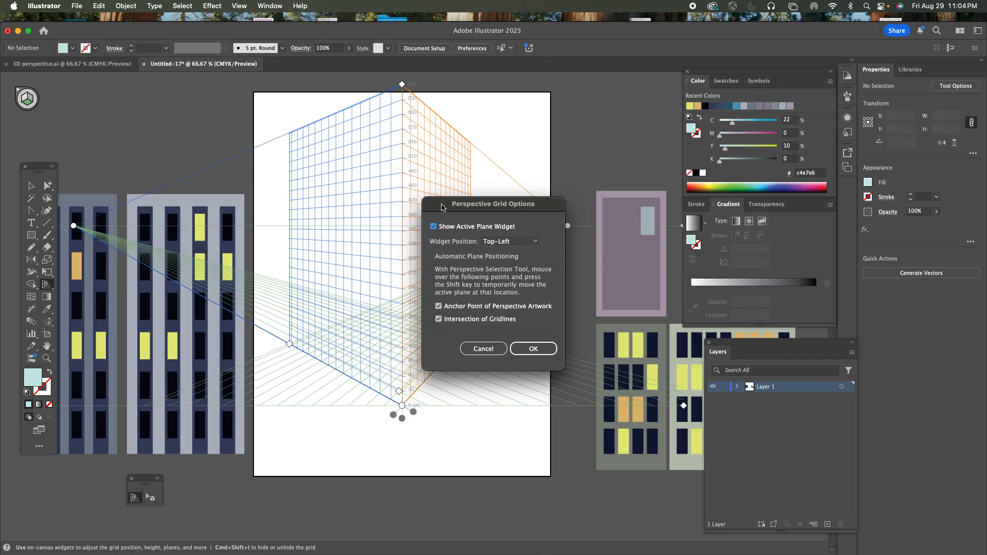
click(494, 241)
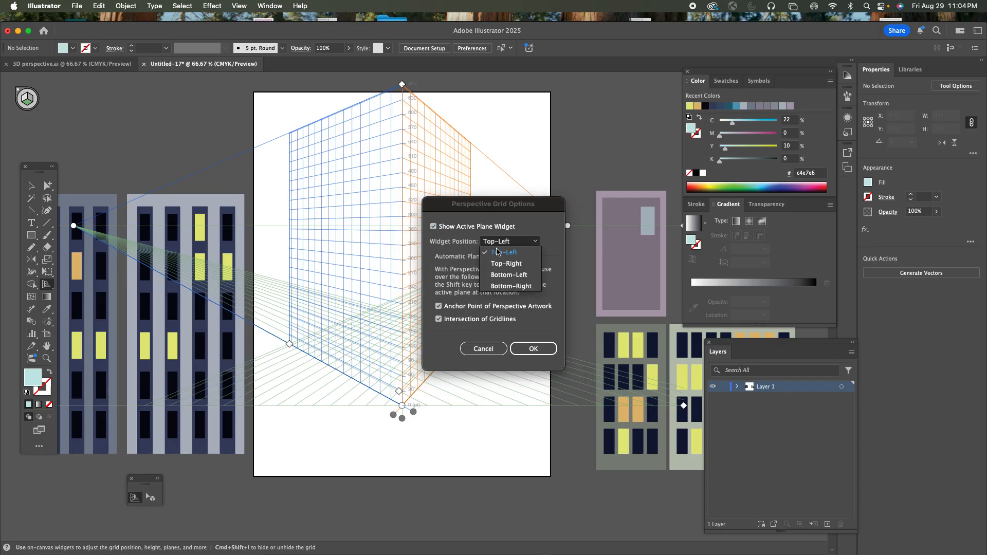
click(504, 276)
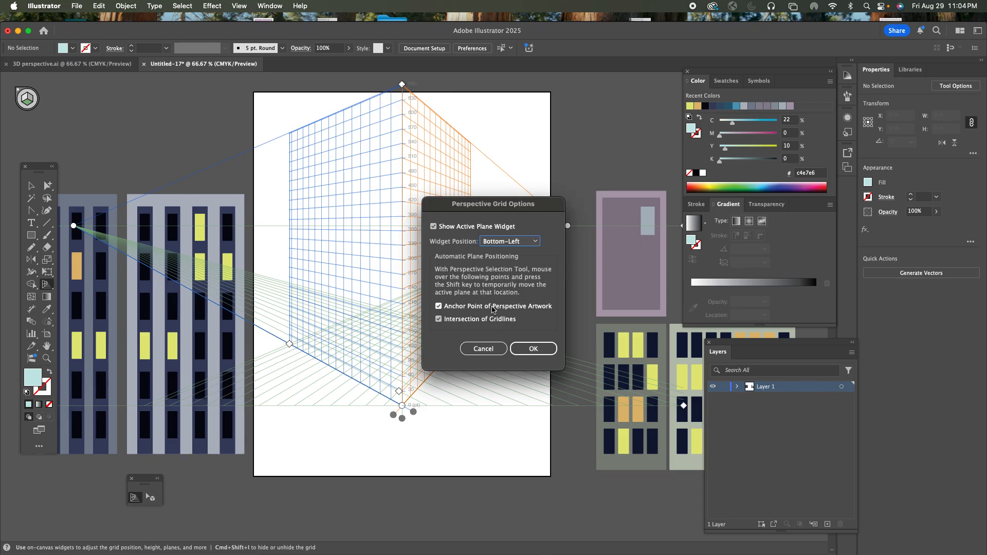
click(529, 348)
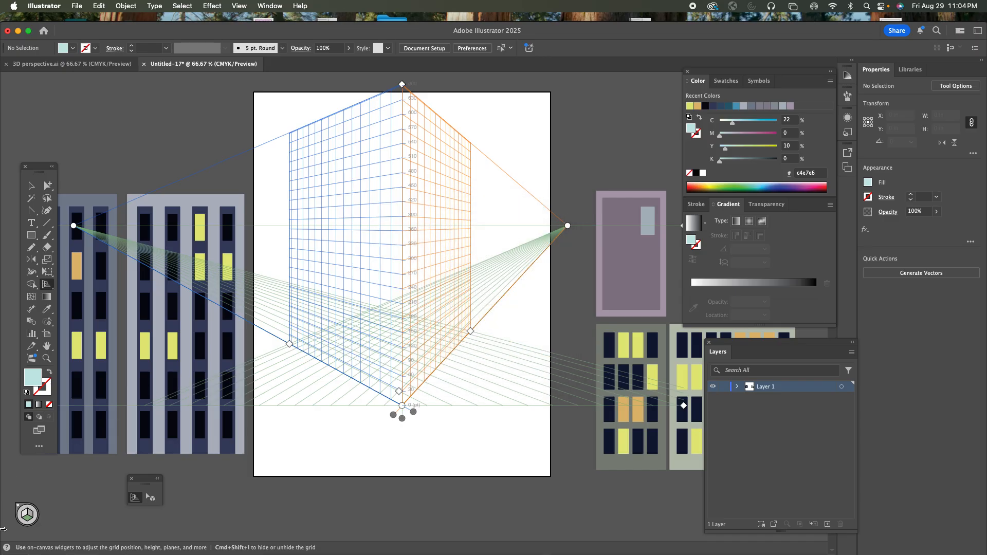
Return the Perspective Grid's active plane widget position to Top-Left.
double_click(45, 285)
click(508, 242)
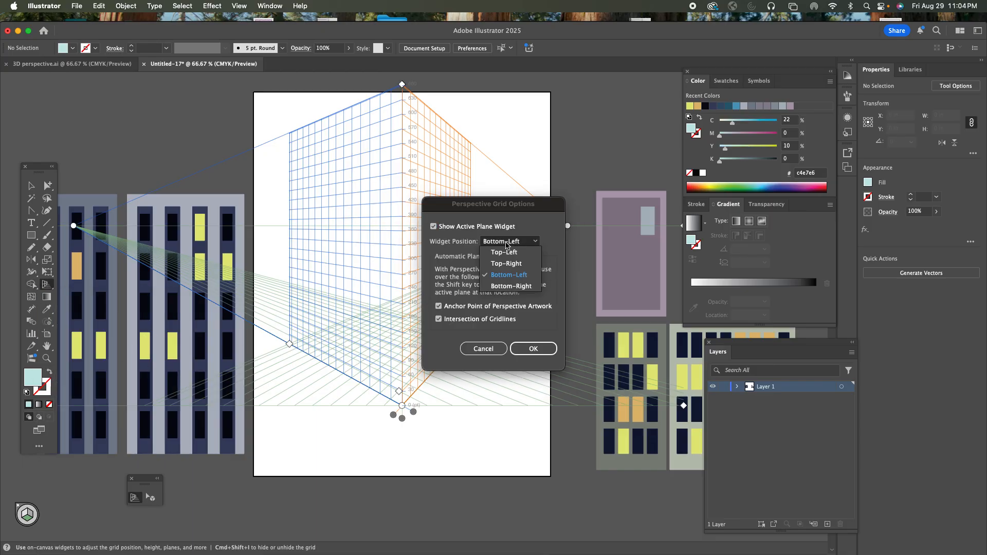
click(504, 254)
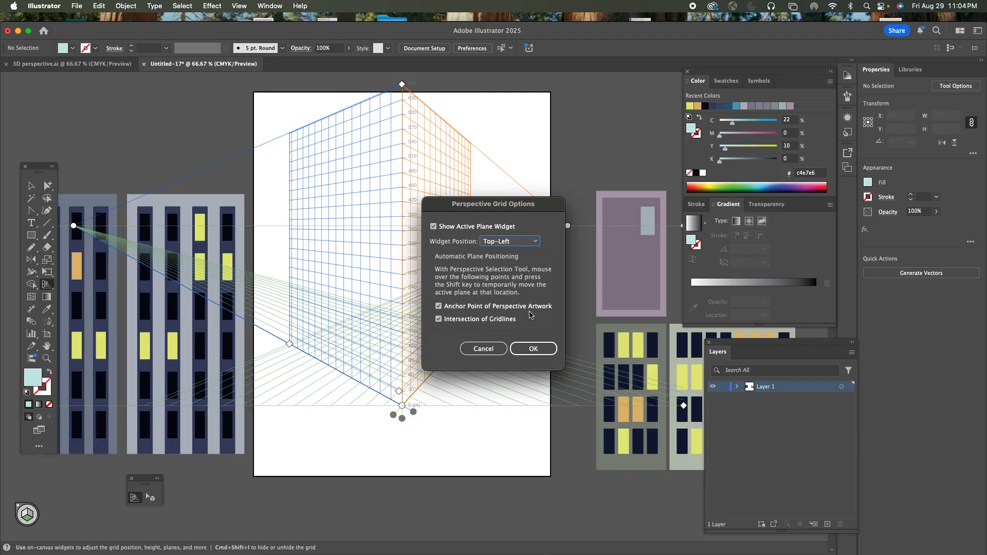
click(529, 349)
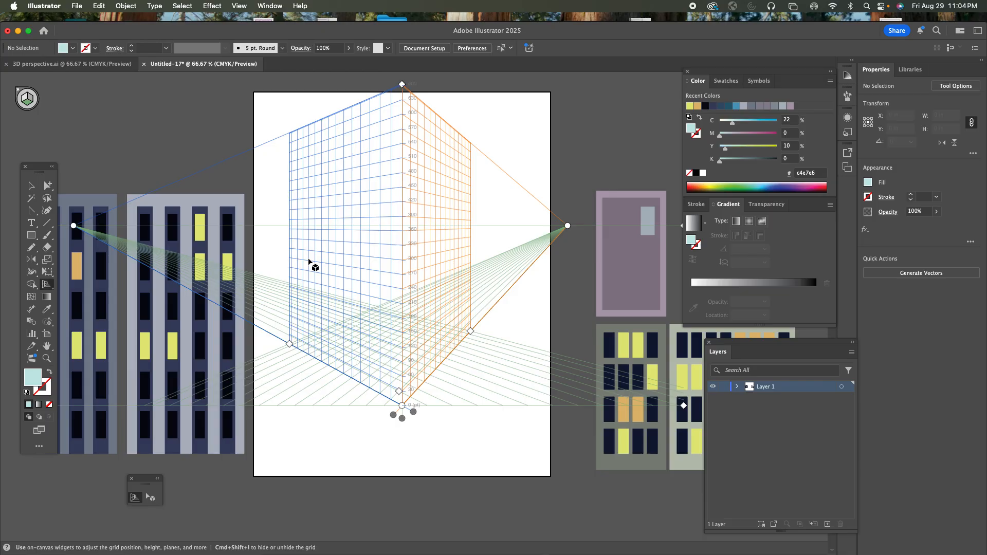
Attach the green building's wide facade to the right grid plane with Perspective Selection, its lower corner at the grid origin.
click(32, 101)
drag(673, 353, 581, 340)
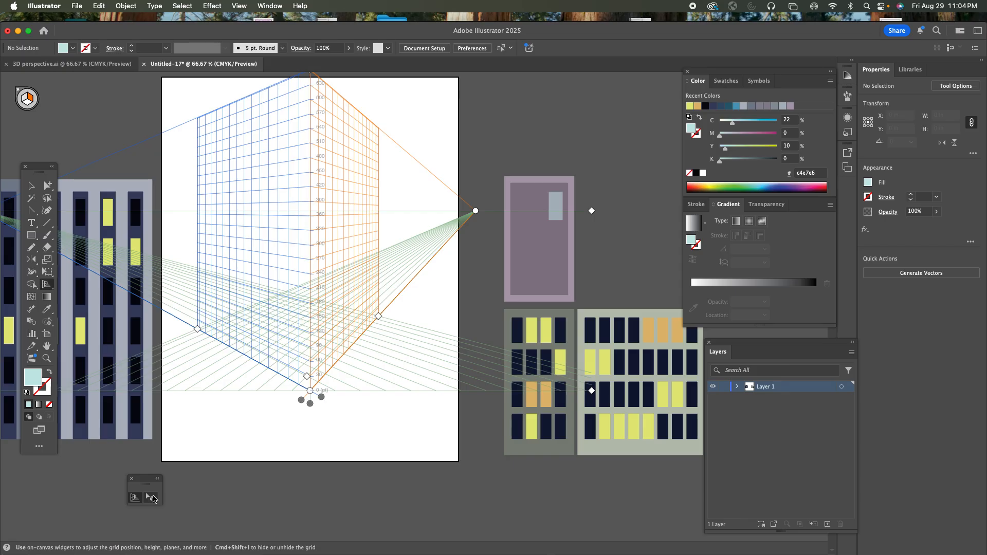
click(152, 497)
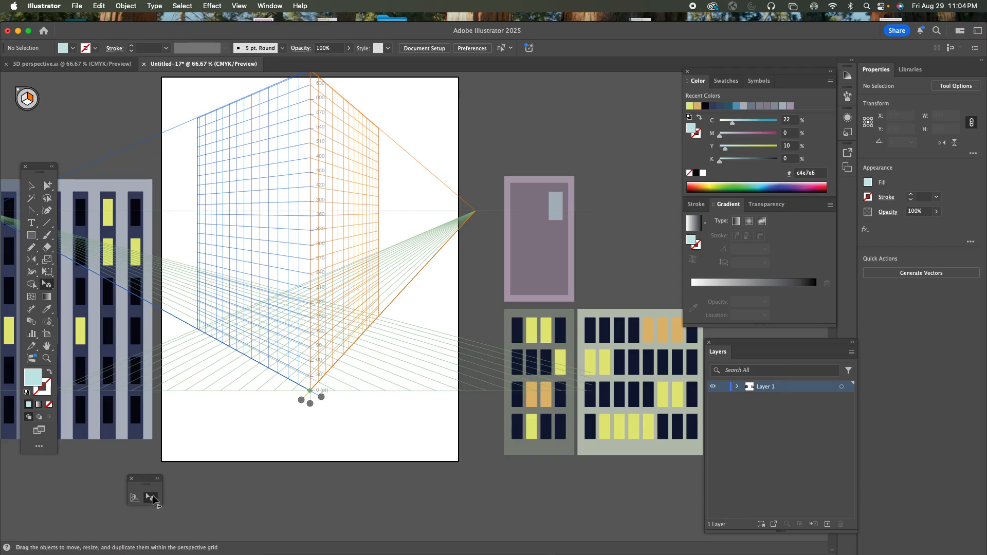
drag(631, 360, 336, 292)
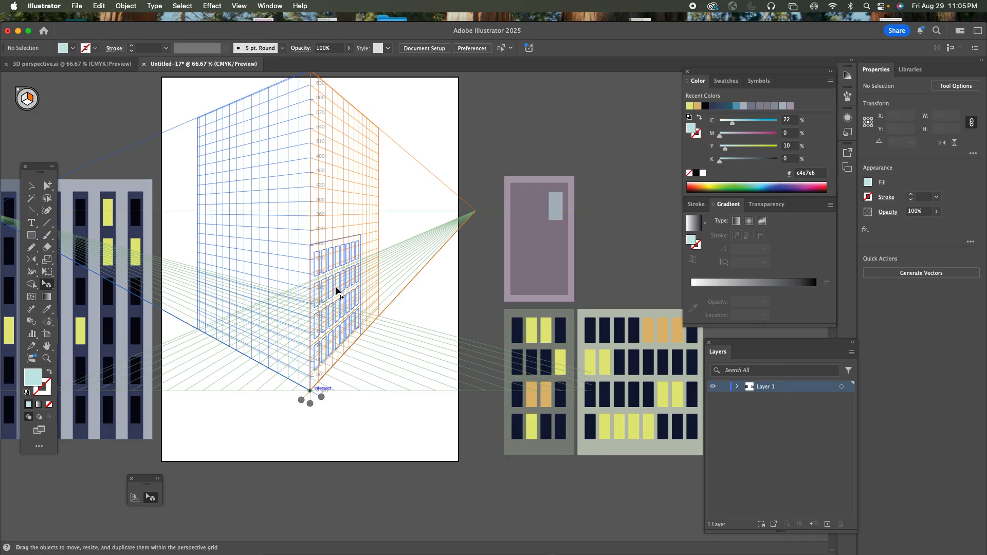
drag(337, 290, 337, 292)
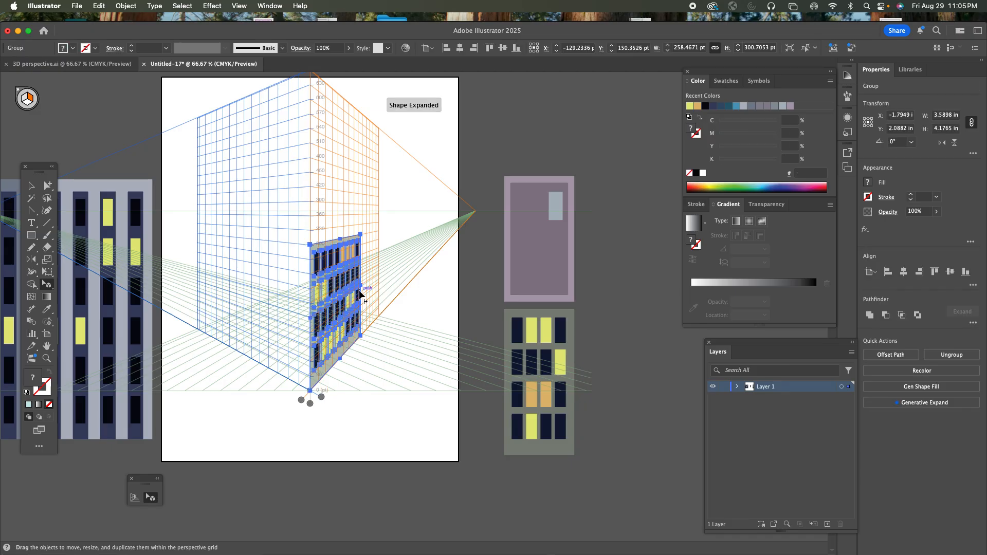
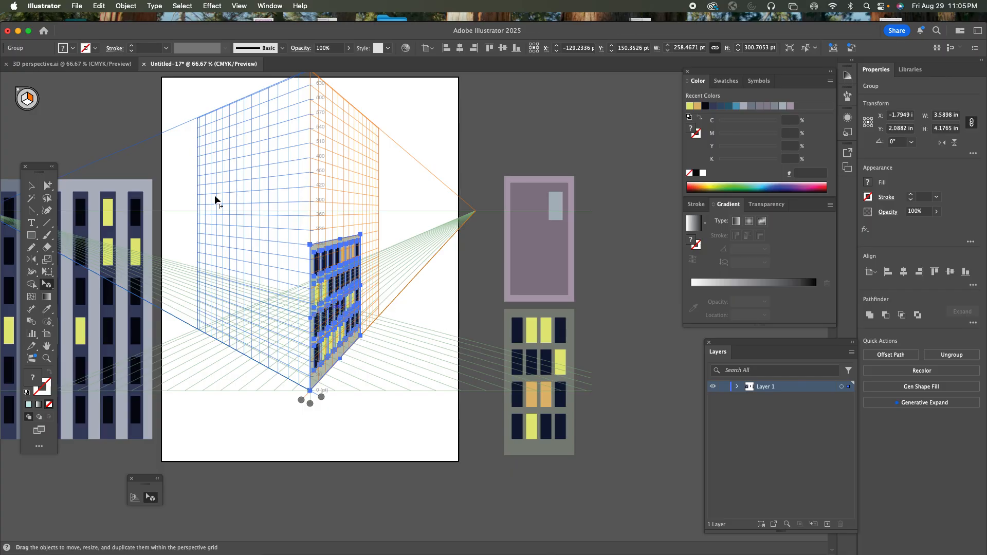
Attach the green building's narrow facade to the left grid plane, meeting the wide facade along the central vertical edge.
click(111, 122)
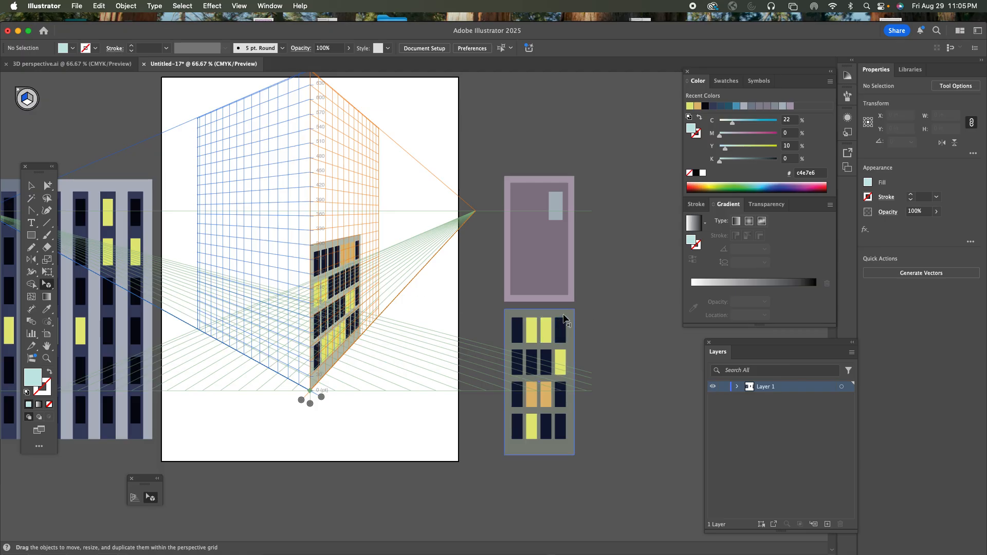
drag(560, 326, 303, 253)
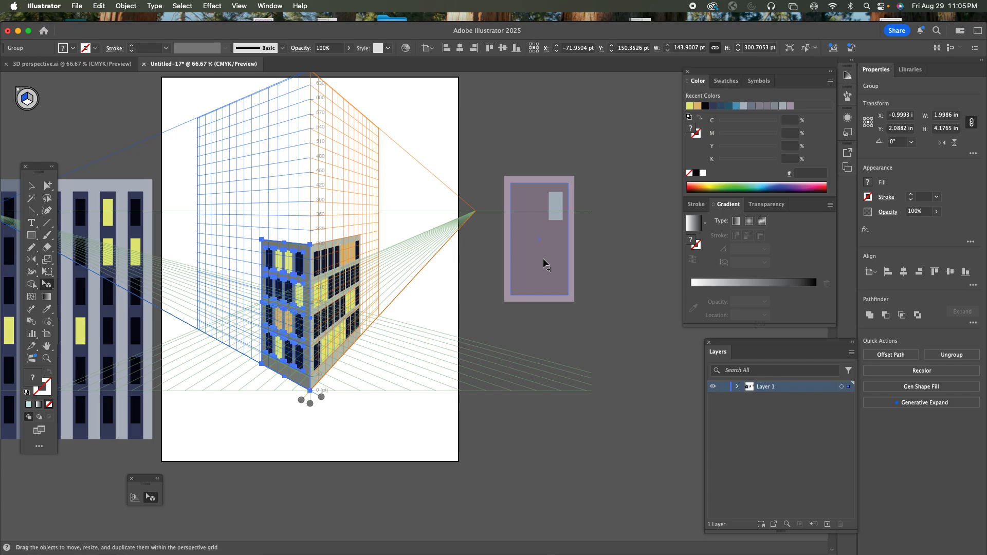
key(super+shift+a)
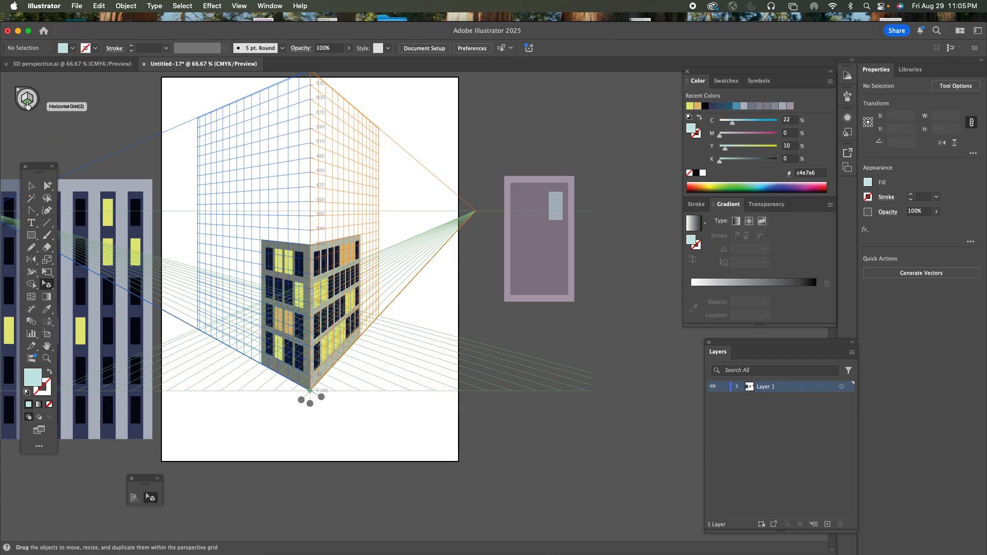
Try to place the purple roof on the horizontal plane near the right vanishing point, and undo the placement.
drag(550, 248, 444, 235)
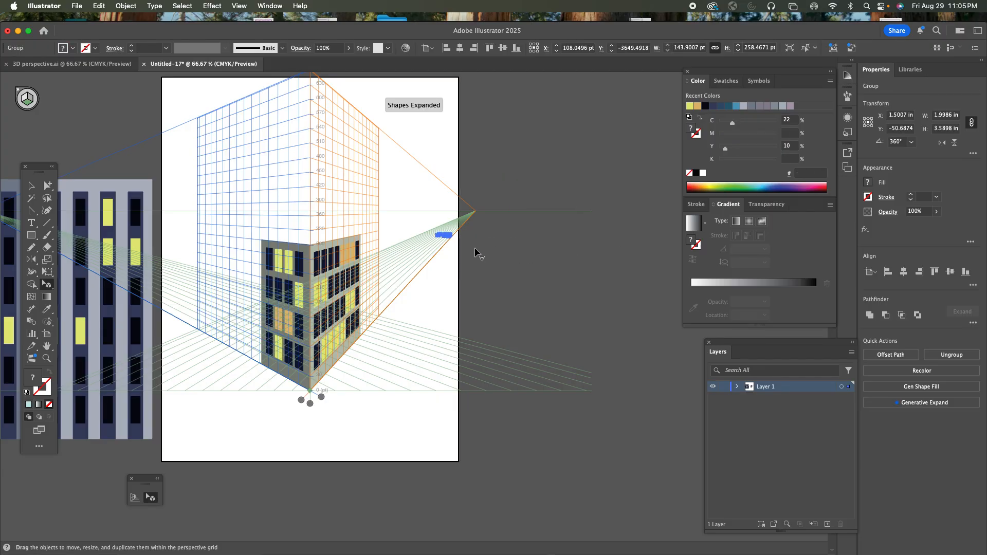
key(super+z)
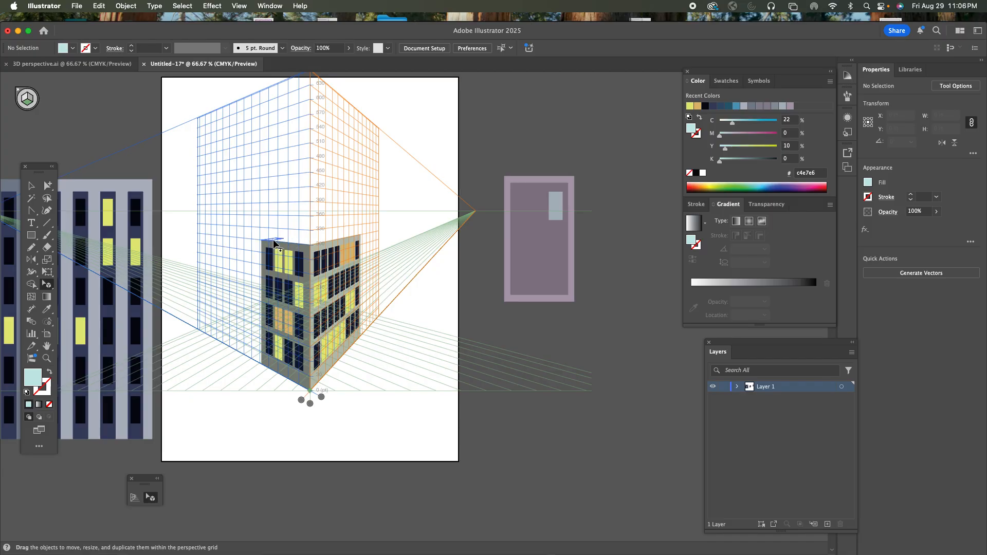
Place the purple roof on the green building's top at the narrow facade's outer corner and stretch it to the wide facade's far corner.
drag(274, 241, 273, 240)
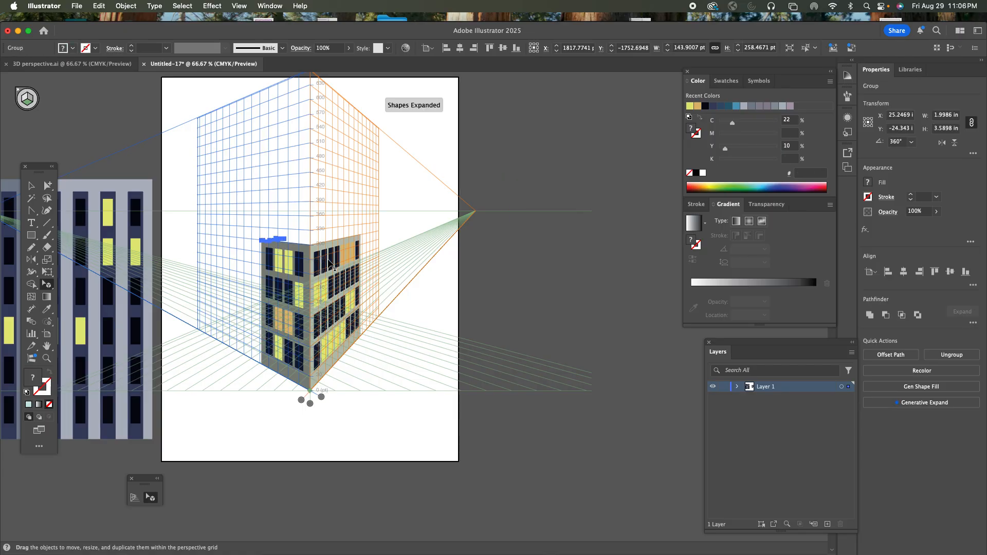
key(z)
click(316, 250)
click(423, 316)
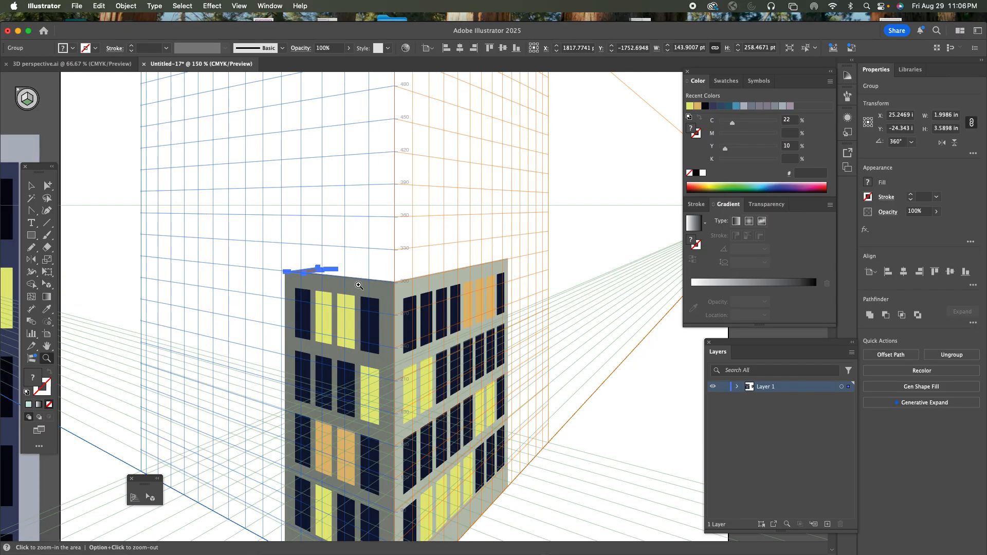
click(358, 285)
drag(443, 273, 298, 234)
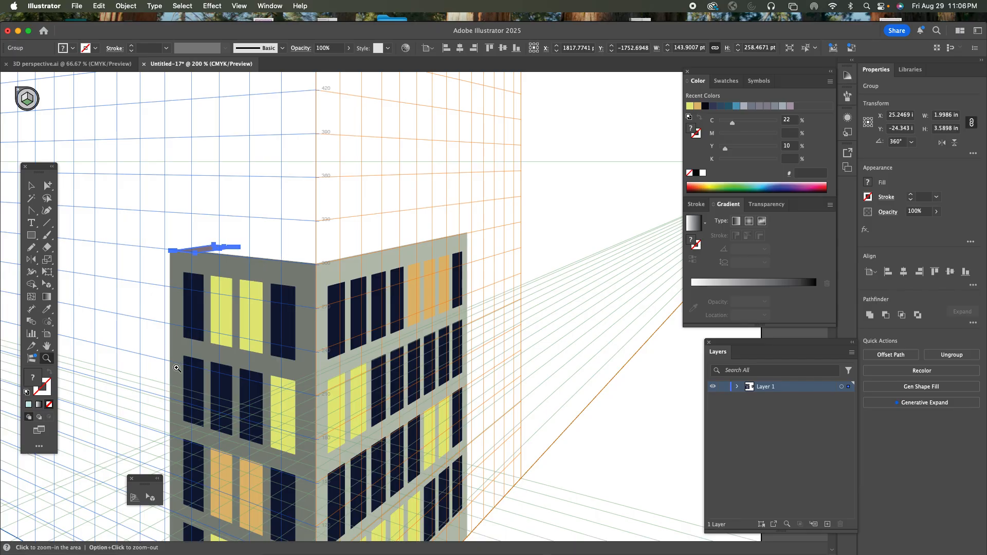
click(150, 498)
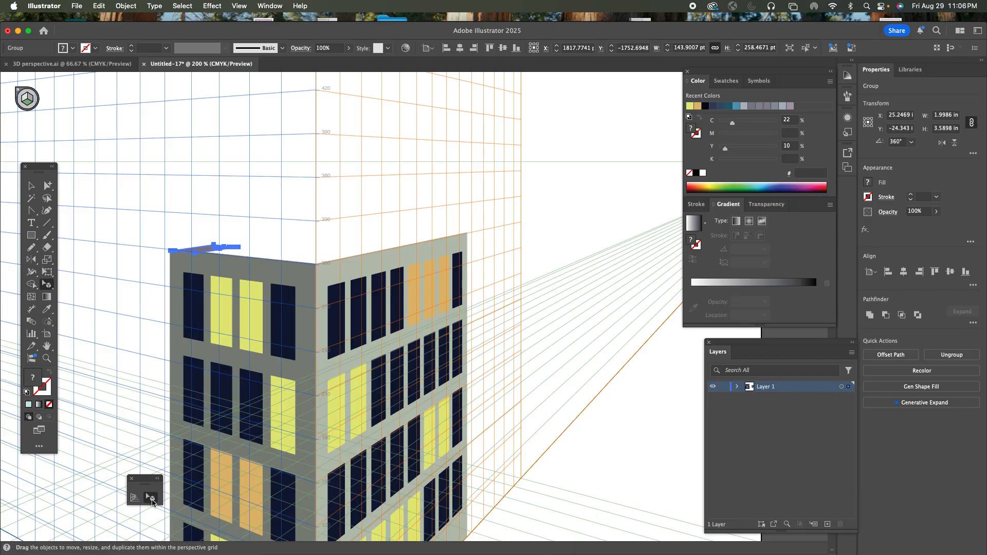
drag(240, 247, 467, 235)
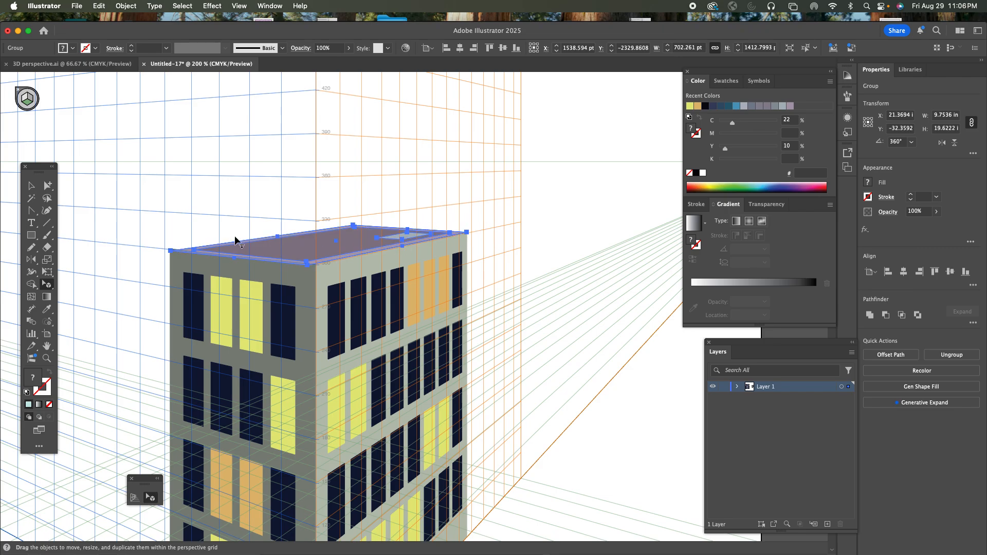
Shift and resize the roof until its corners meet the facades' upper corners, and check the fit with the perspective grid hidden.
drag(171, 250, 171, 250)
click(482, 215)
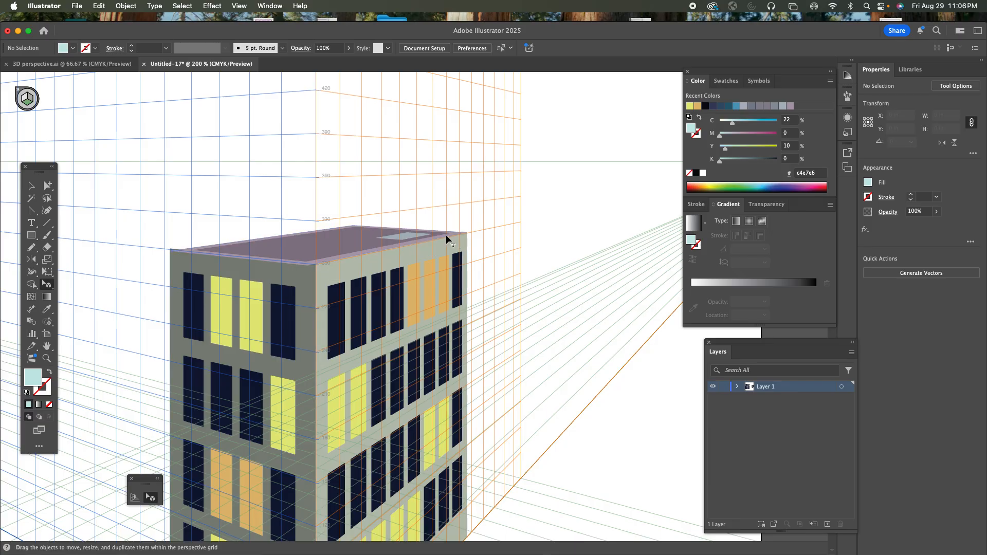
drag(172, 253, 183, 249)
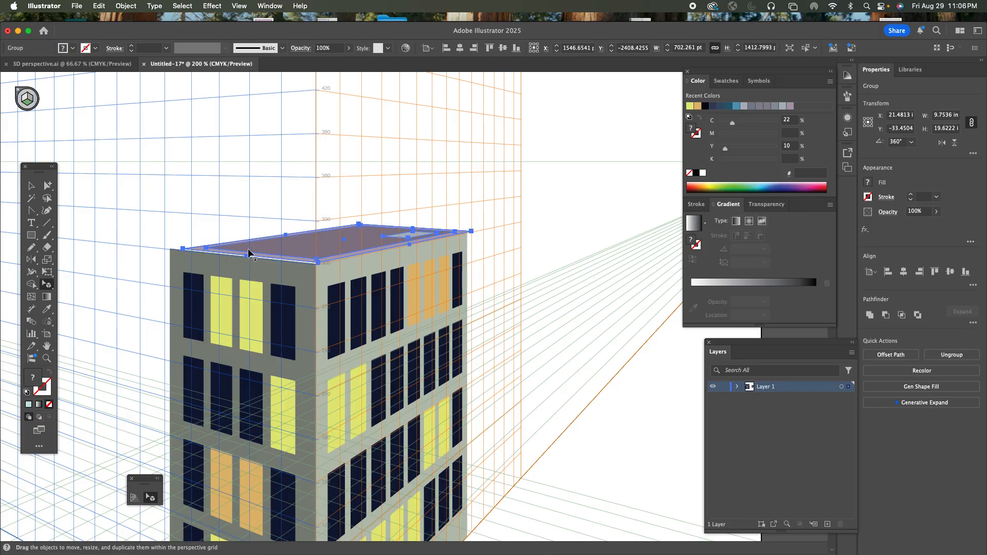
drag(270, 249, 257, 249)
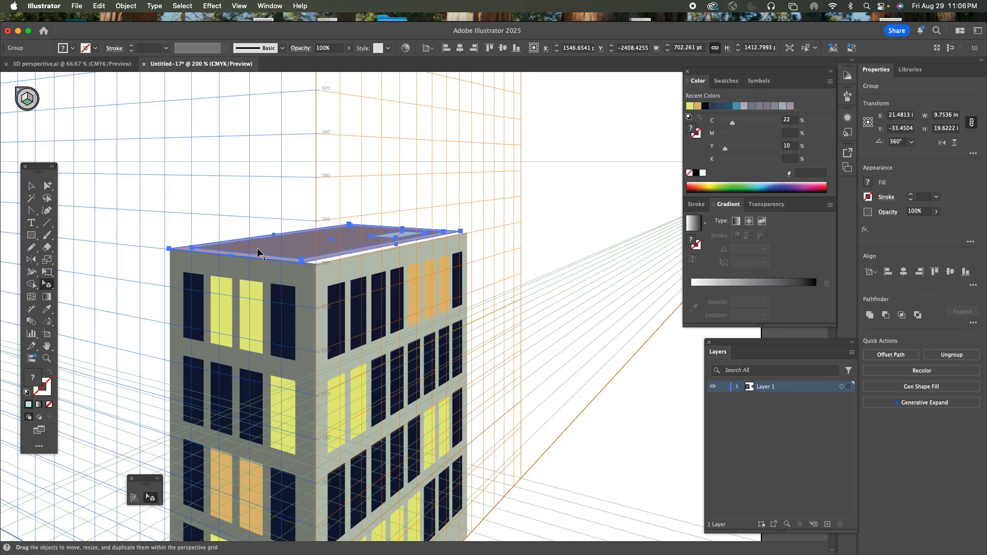
drag(461, 231, 468, 236)
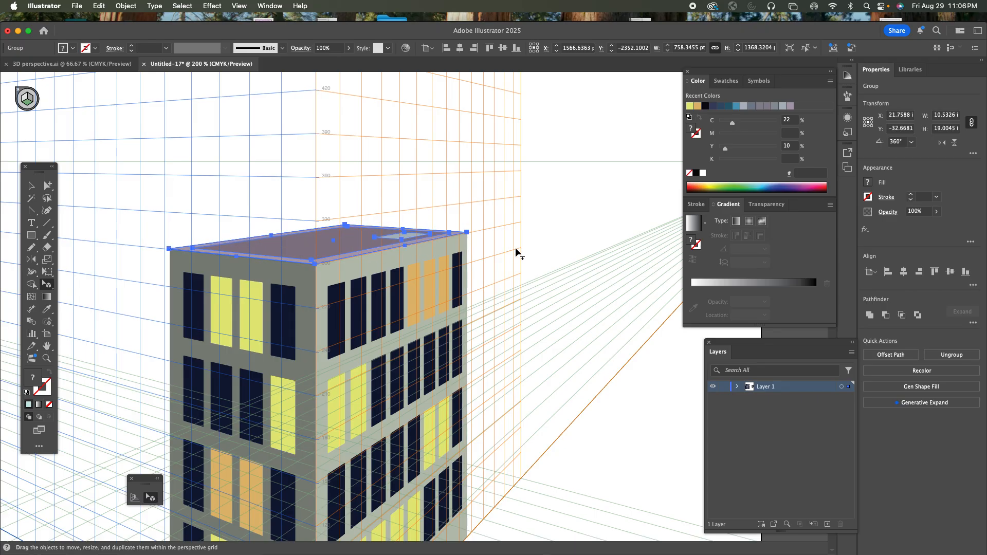
key(super+shift+i)
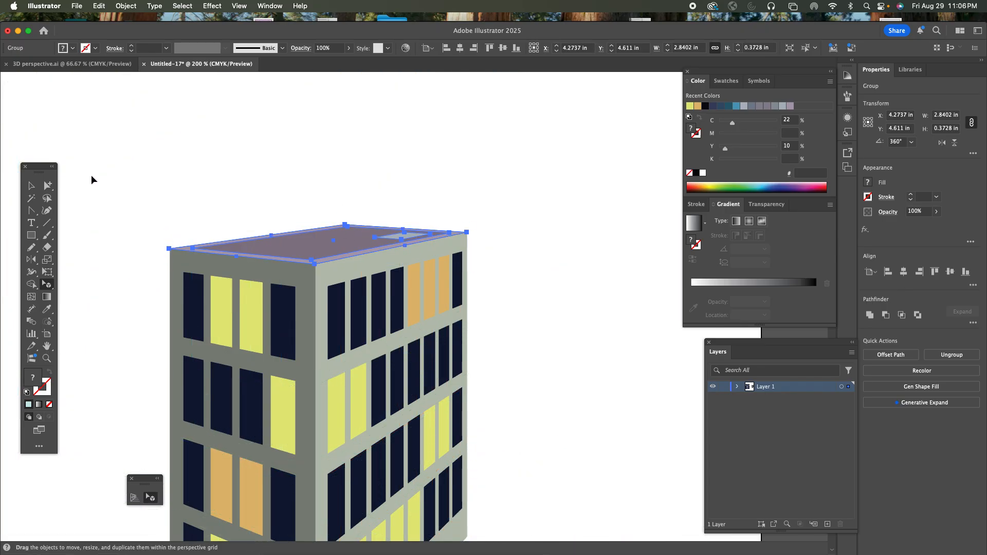
click(189, 167)
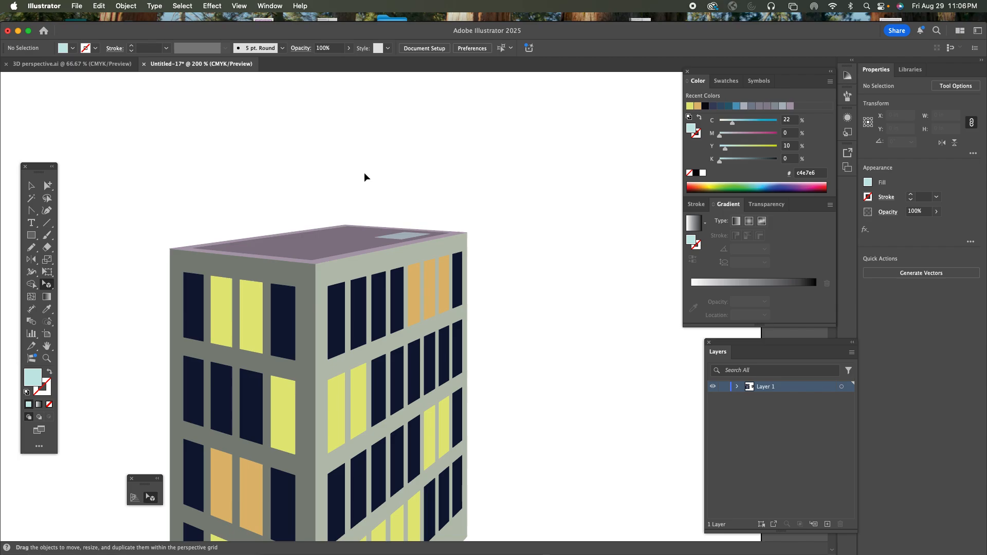
key(super+shift+i)
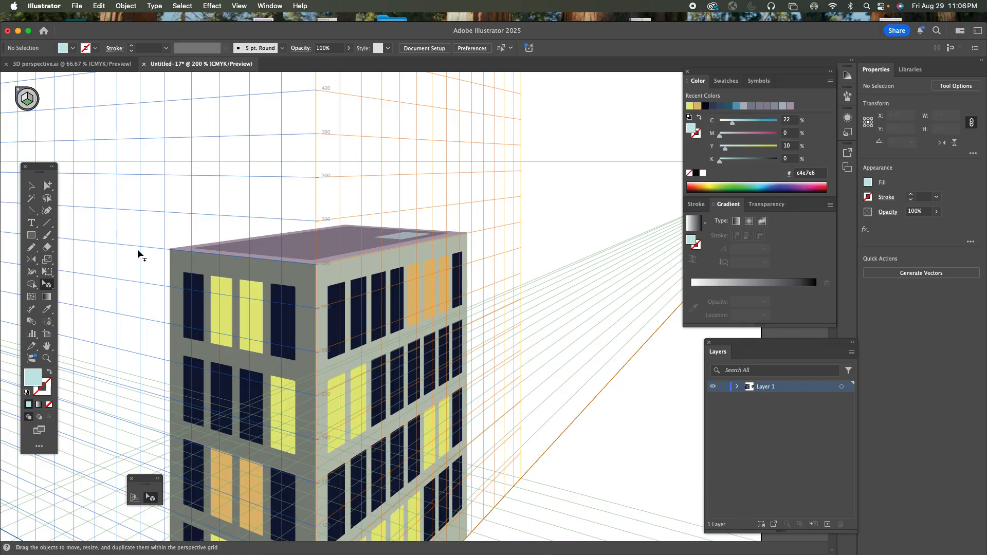
Draw a rectangle about 19.7 × 19.6 pt on the left grid plane, rising from the roof skylight's front edge.
click(47, 358)
click(405, 233)
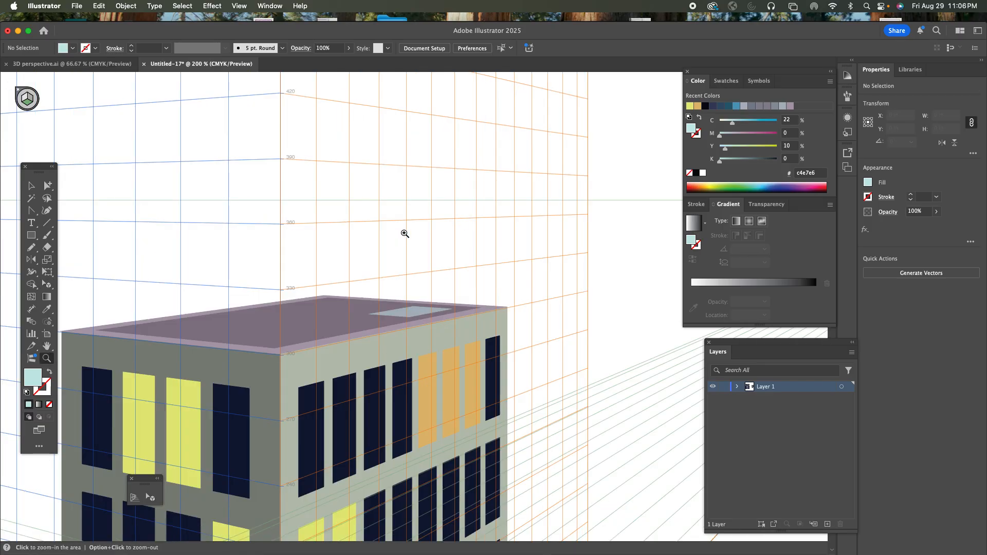
click(428, 330)
click(414, 290)
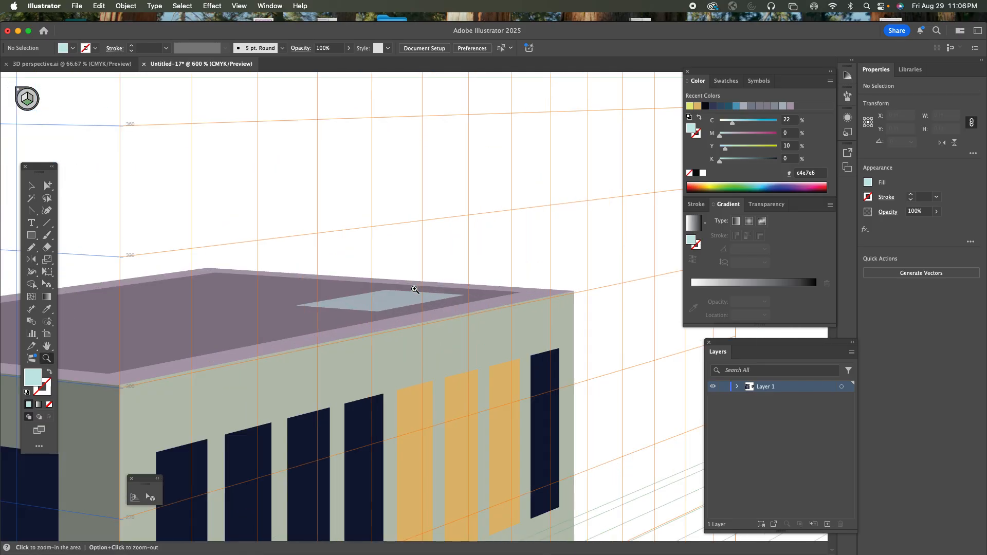
click(32, 237)
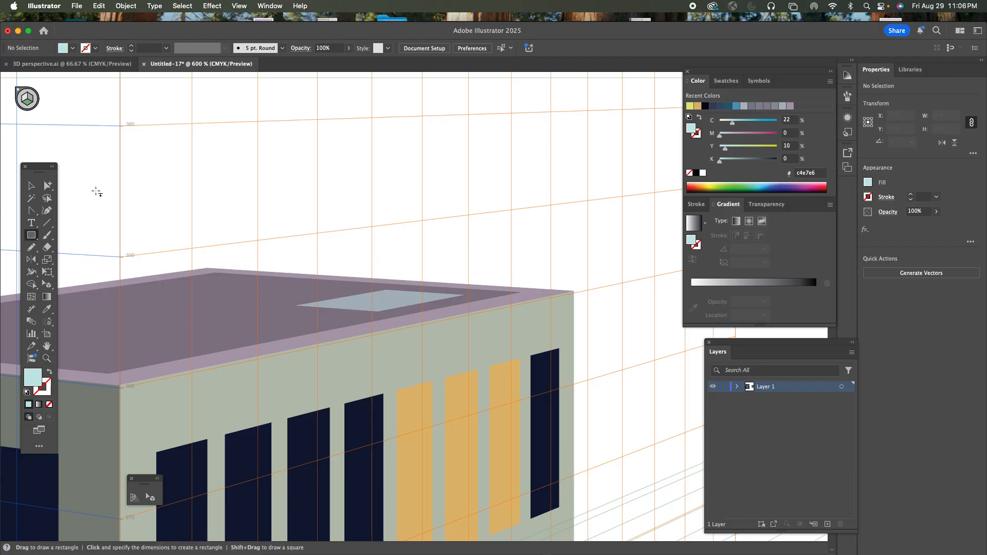
click(24, 98)
drag(375, 308, 296, 215)
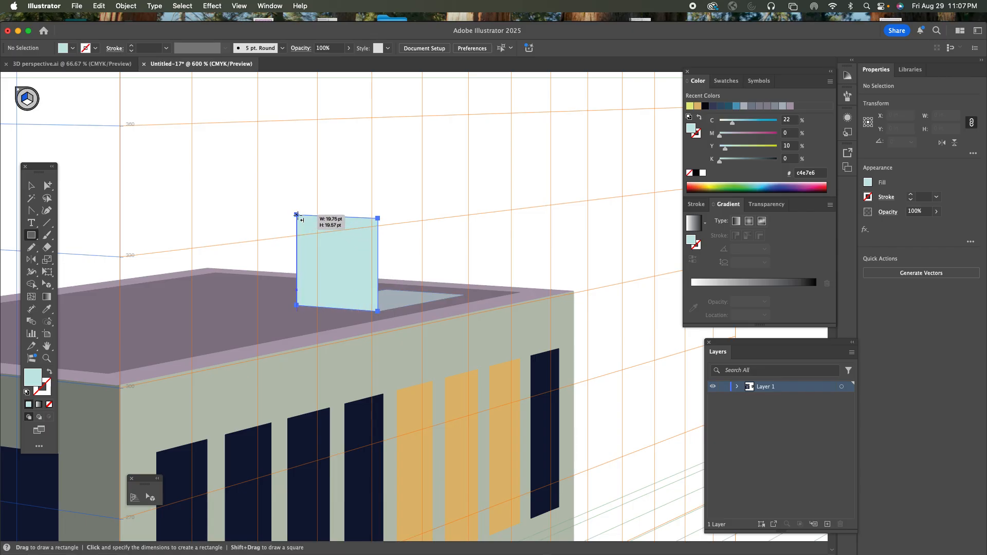
drag(296, 215, 296, 215)
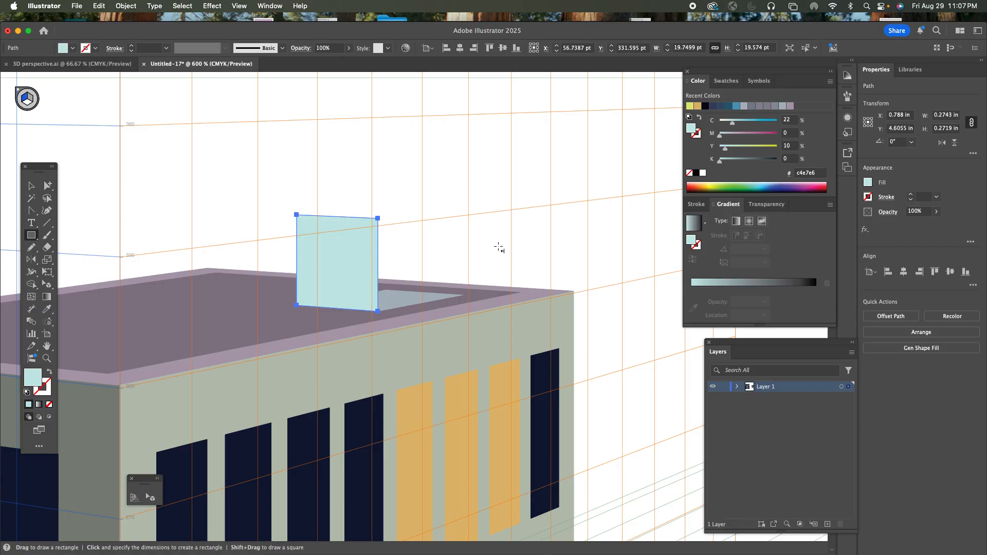
Fill the upright rooftop rectangle with dark purple-gray C 22, M 24, Y 10, K 60 and deselect it.
click(767, 107)
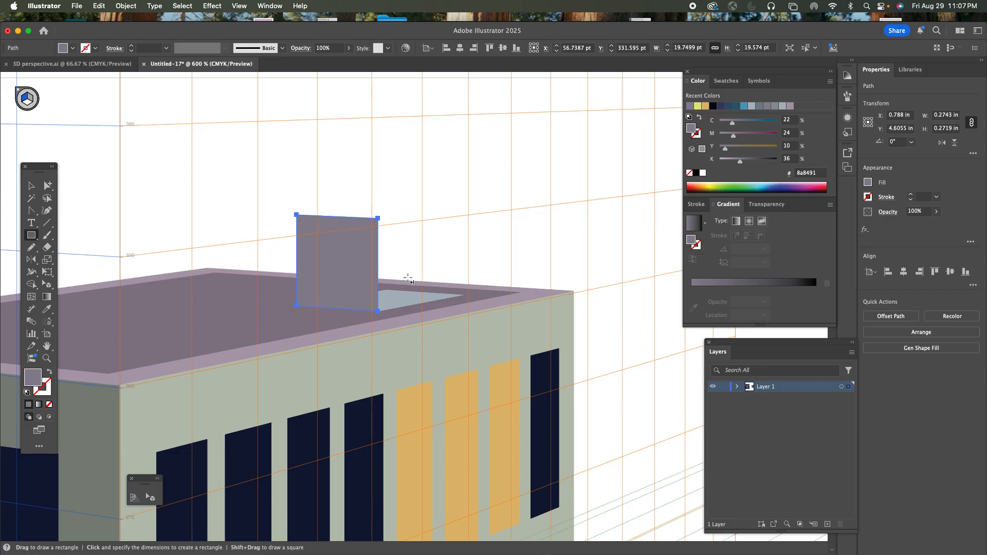
click(754, 162)
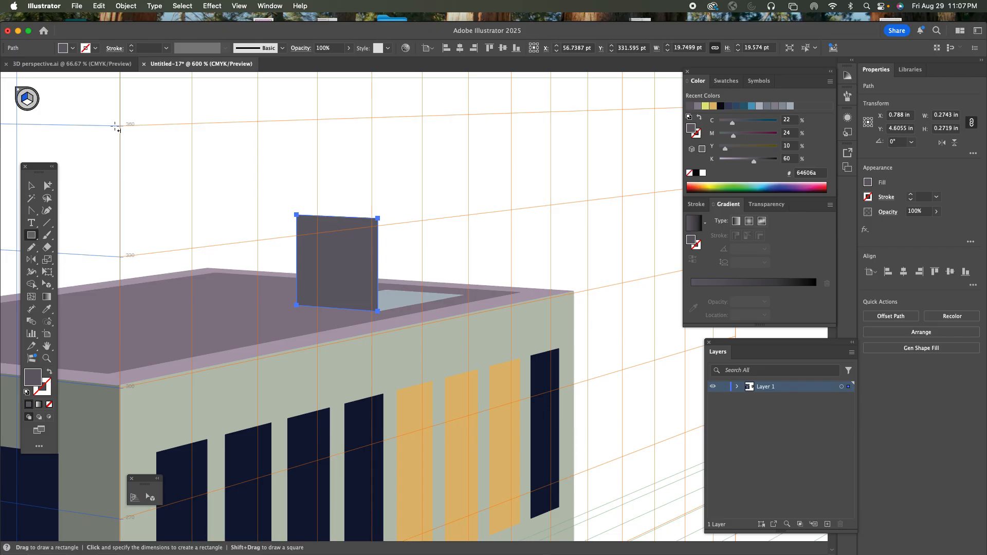
key(super+shift+a)
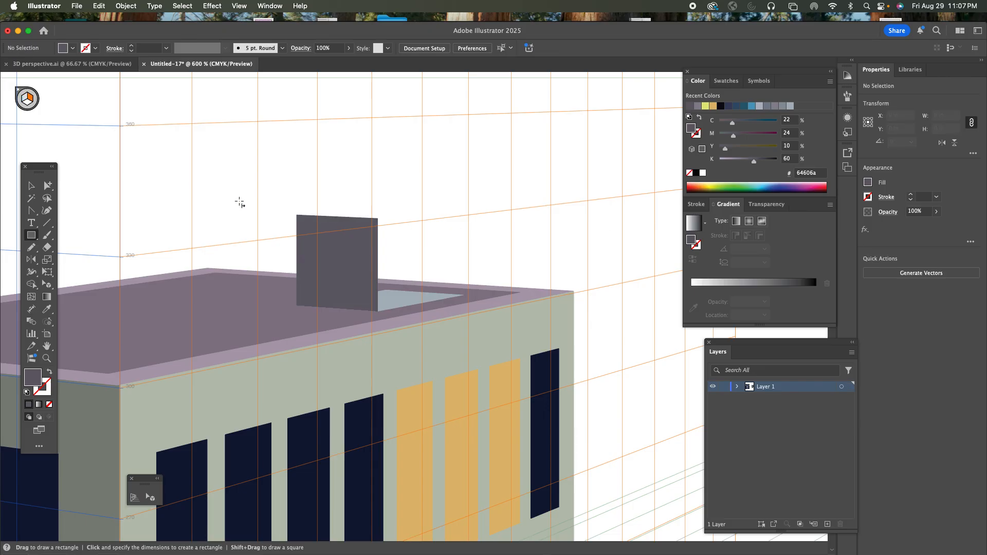
Draw the rooftop box's adjoining wall on the right grid plane, about 53.5 × 25.7 pt, and lighten its fill to K 20.
drag(379, 219, 465, 296)
click(746, 163)
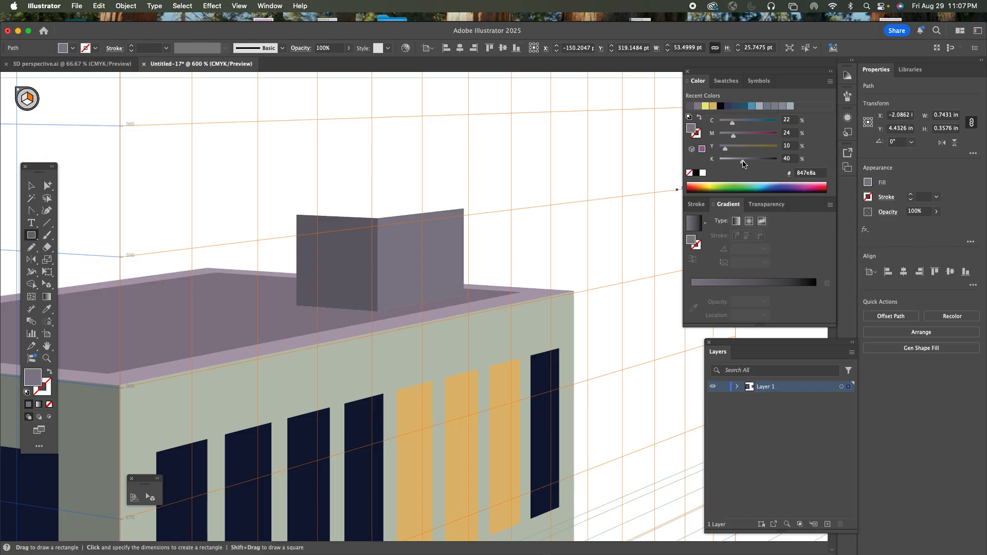
click(732, 163)
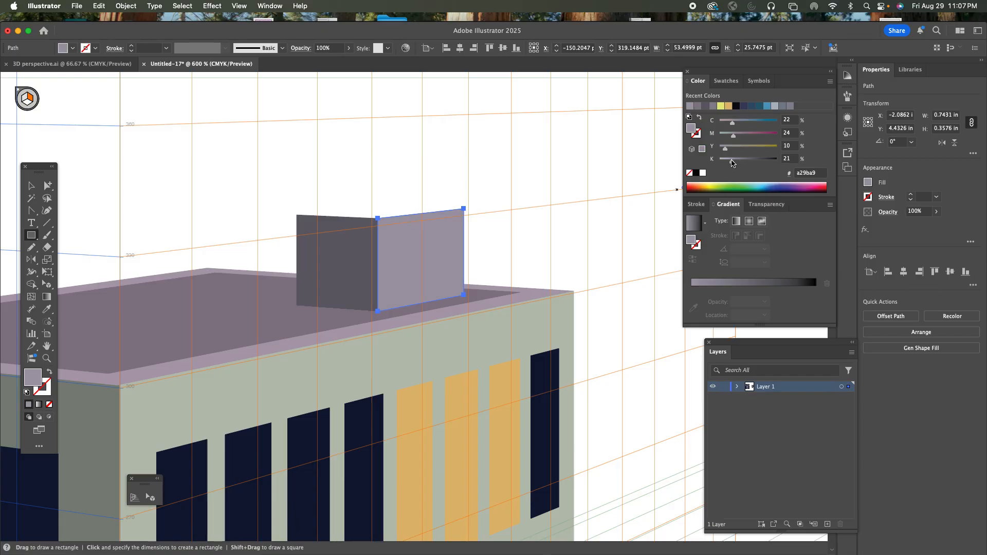
click(731, 160)
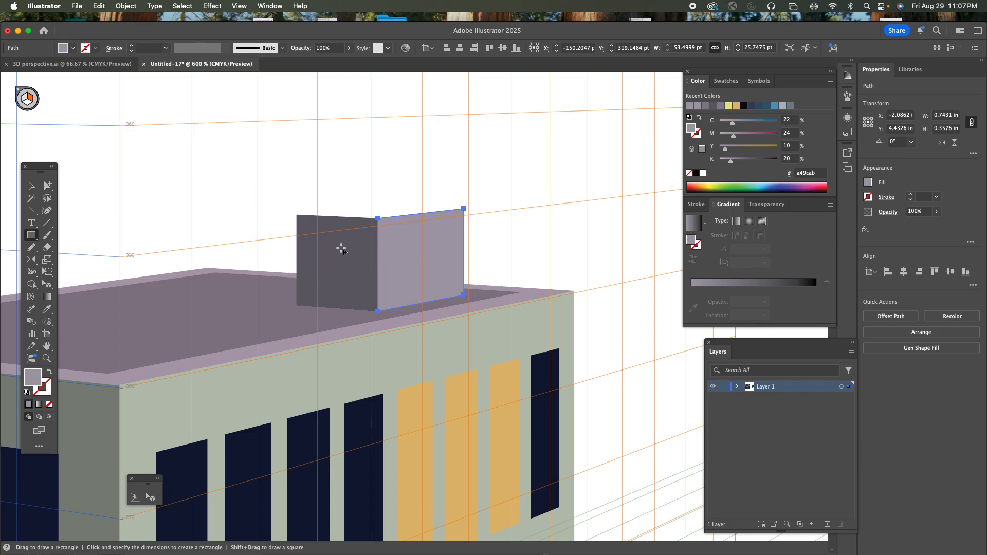
Draw a rectangle on the horizontal grid plane that caps the rooftop box across both walls' upper edges.
key(super+shift+a)
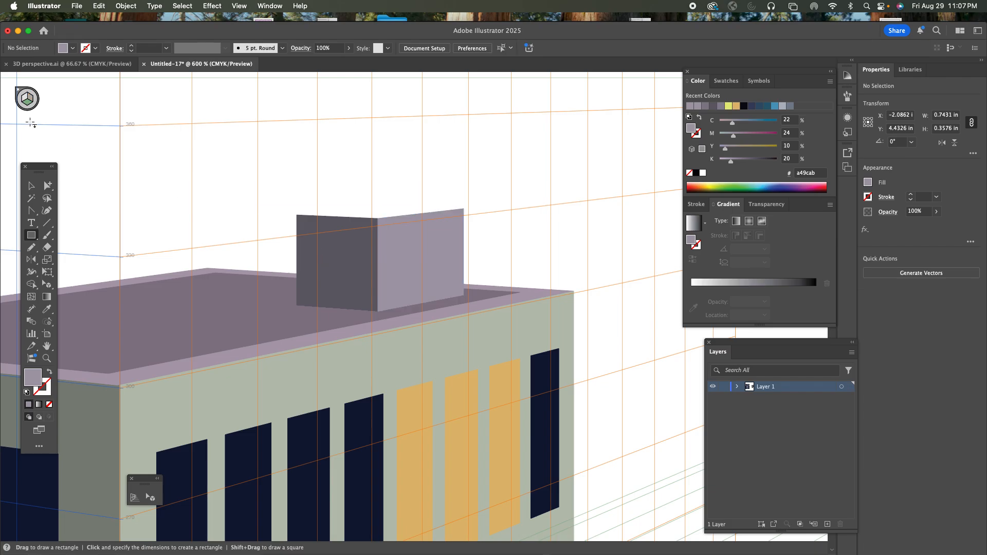
click(28, 103)
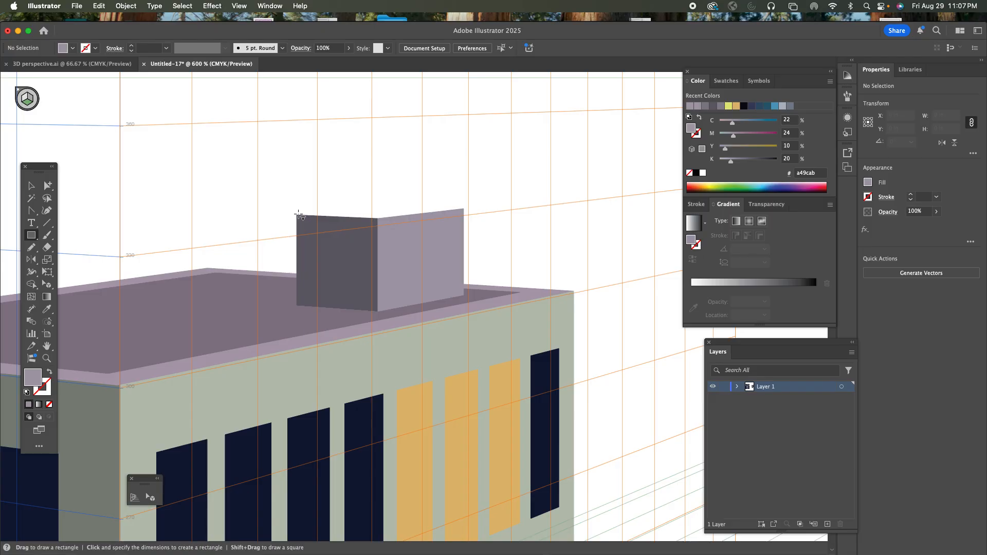
drag(306, 215, 464, 209)
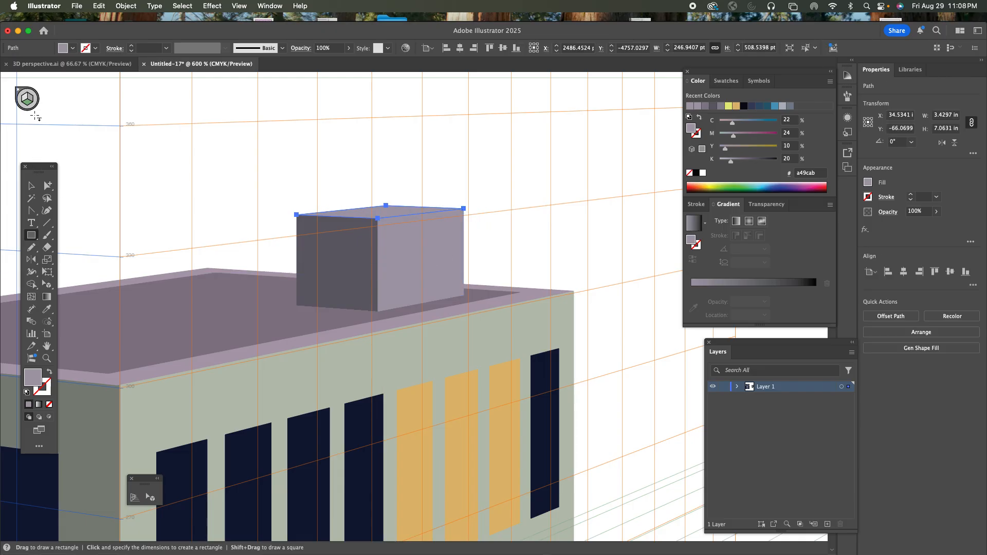
Draw a door rectangle about 6.8 × 14.5 pt on the left grid plane, on the rooftop box's dark wall.
key(super+shift+a)
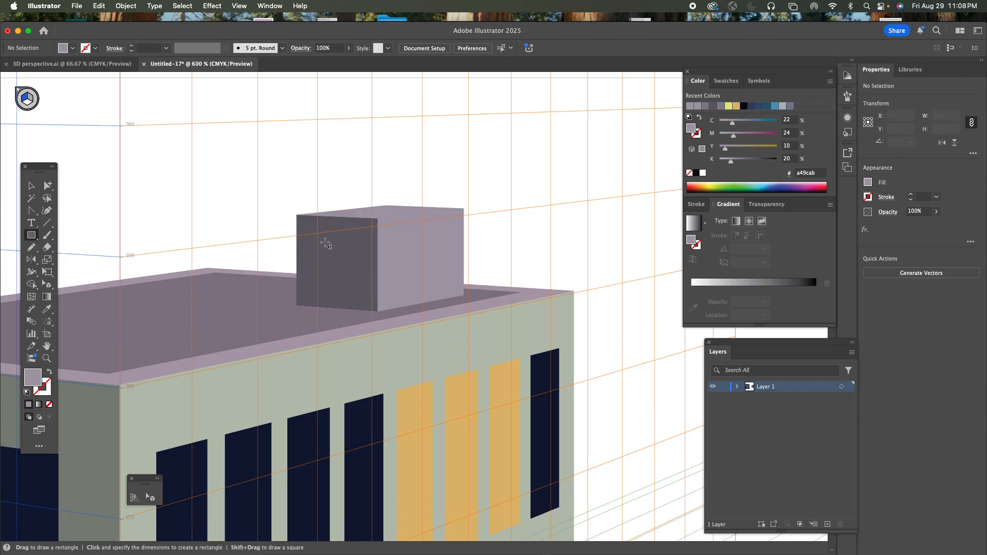
drag(323, 240, 352, 309)
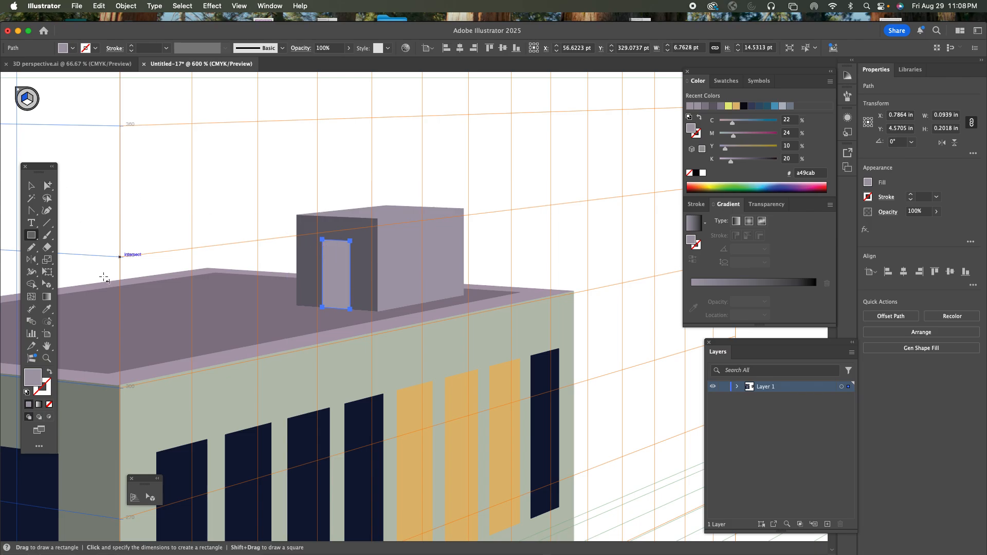
click(47, 284)
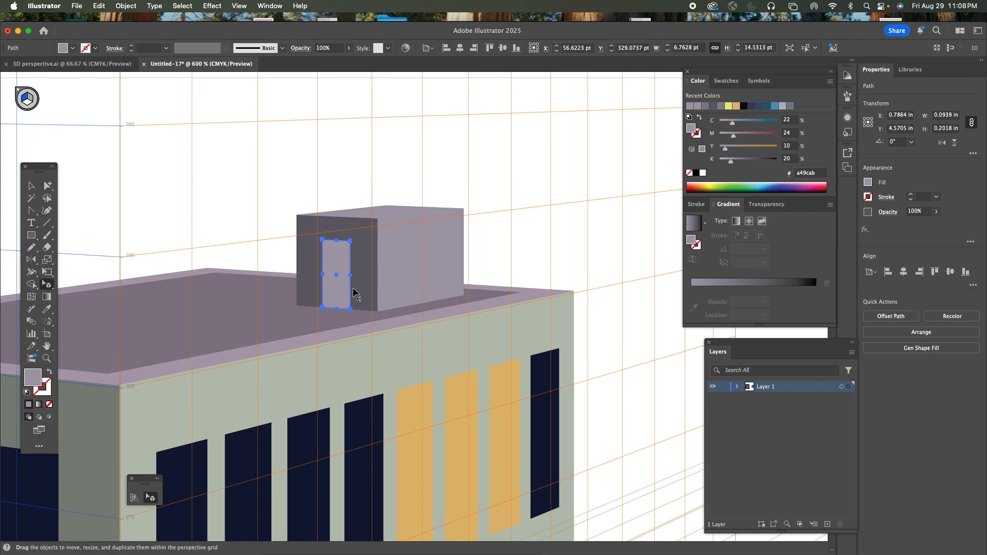
drag(343, 287, 324, 166)
click(32, 186)
key(super+z)
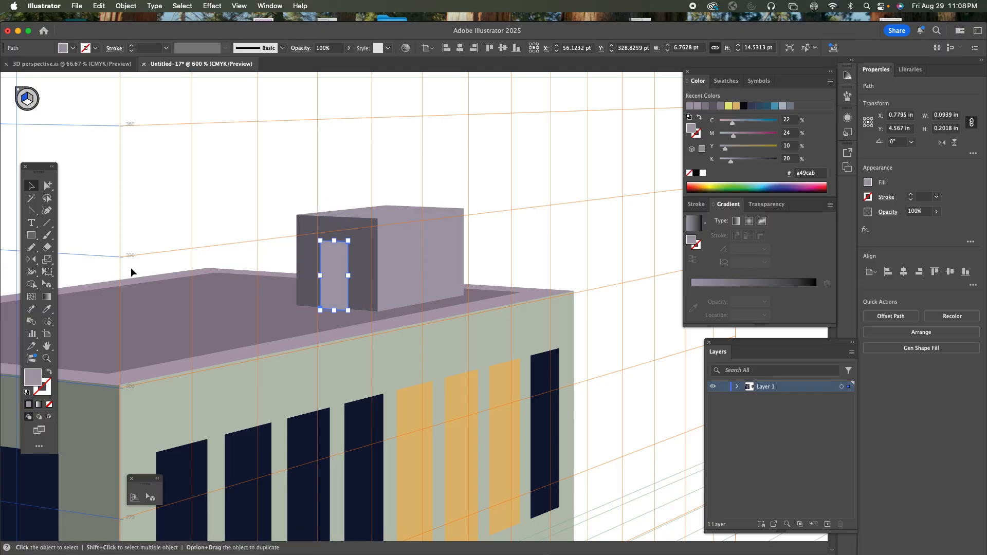
click(51, 287)
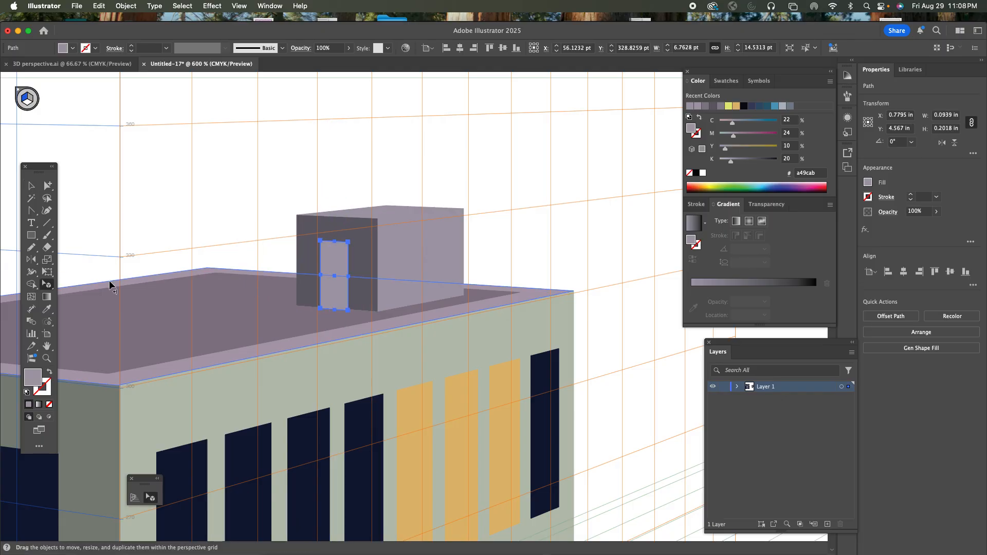
click(336, 292)
key(super+z)
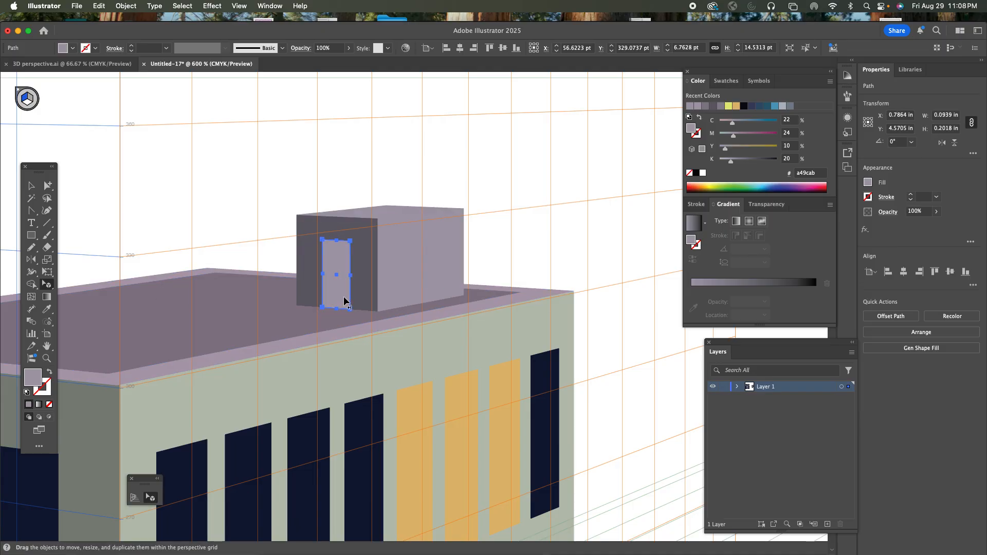
Nudge the rooftop door slightly away from the box's front corner and draw a rectangle about 5 × 13.4 pt inside it.
mouse_move(344, 296)
mouse_down()
mouse_move(352, 302)
mouse_move(341, 297)
mouse_up()
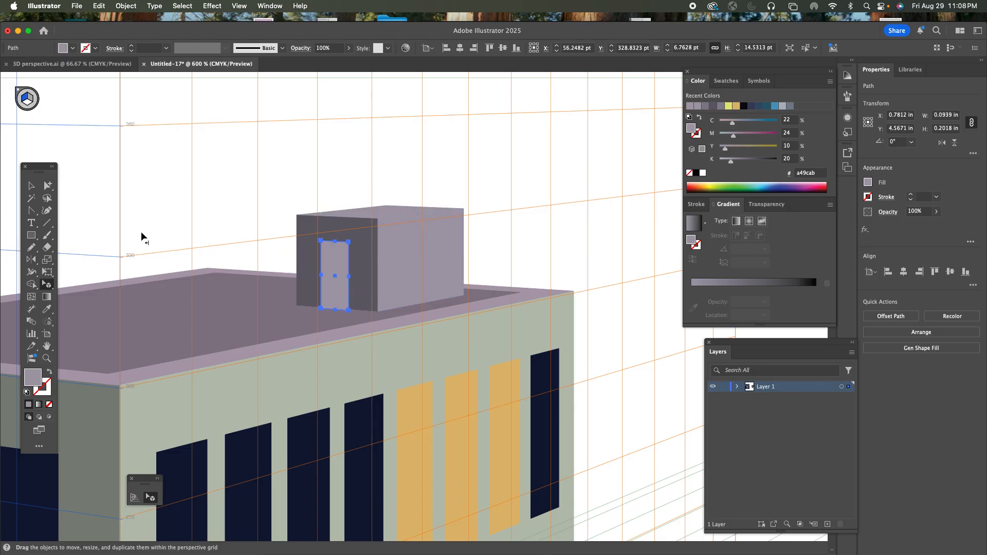
click(32, 237)
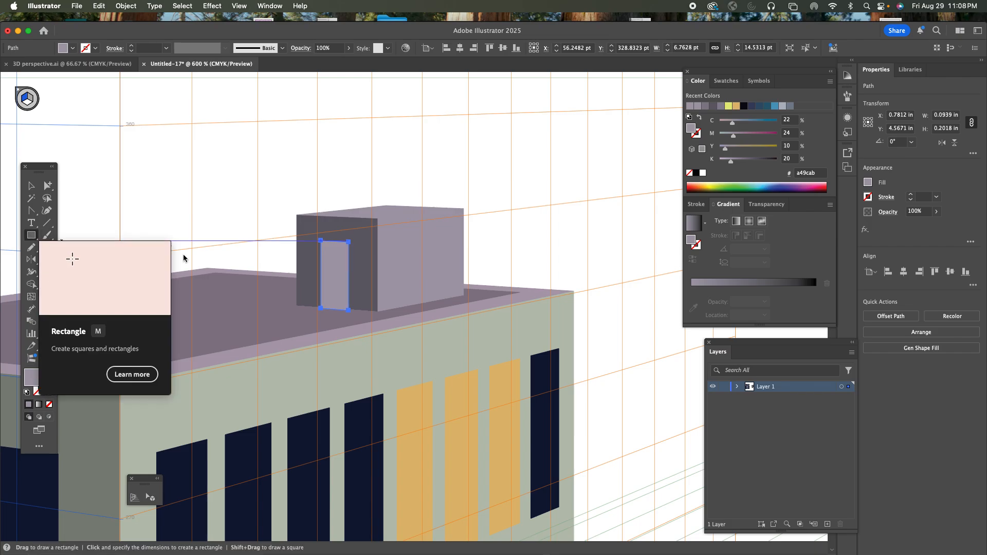
drag(323, 245, 345, 308)
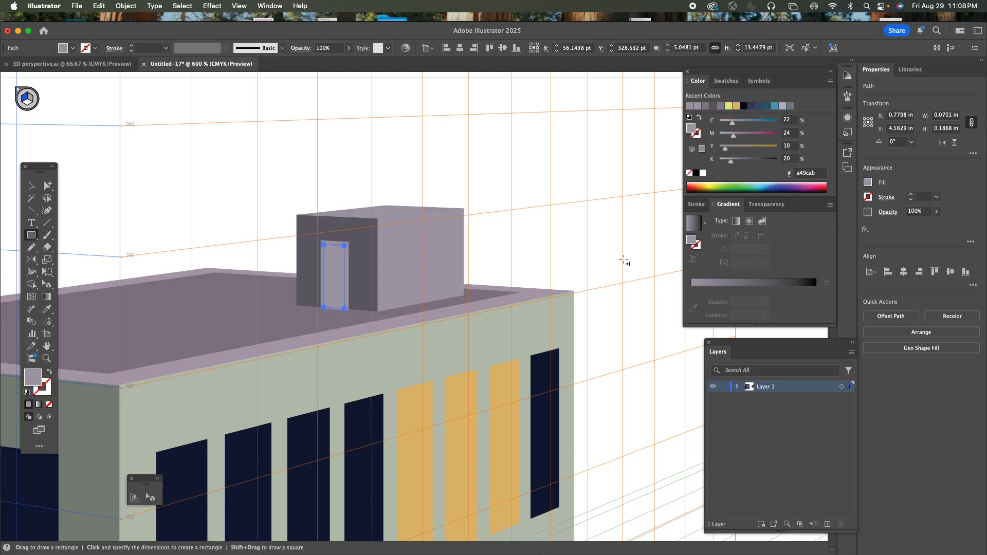
Fill the inner rectangle of the rooftop door with a muted red, C 22, M 59, Y 33, K 29.
click(752, 138)
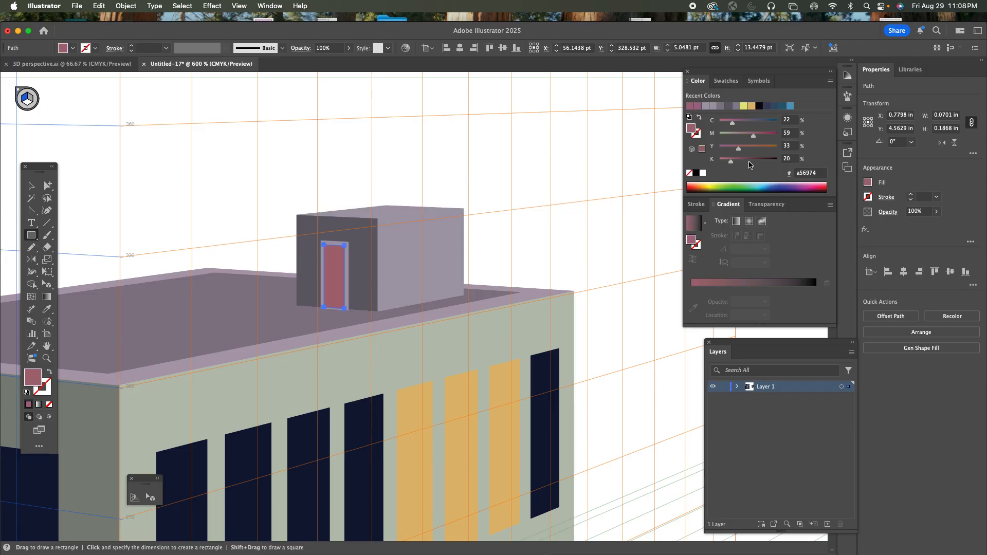
click(735, 159)
click(32, 186)
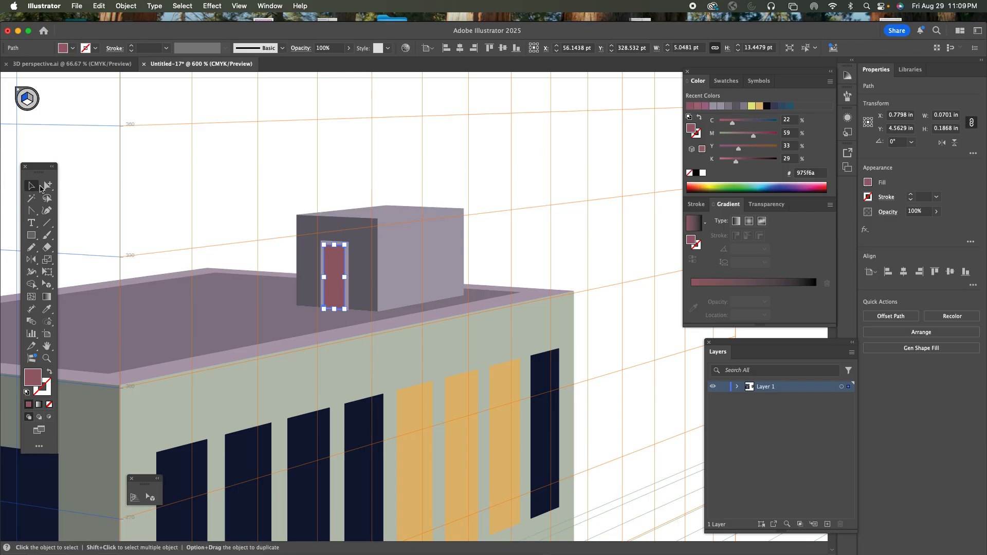
click(228, 151)
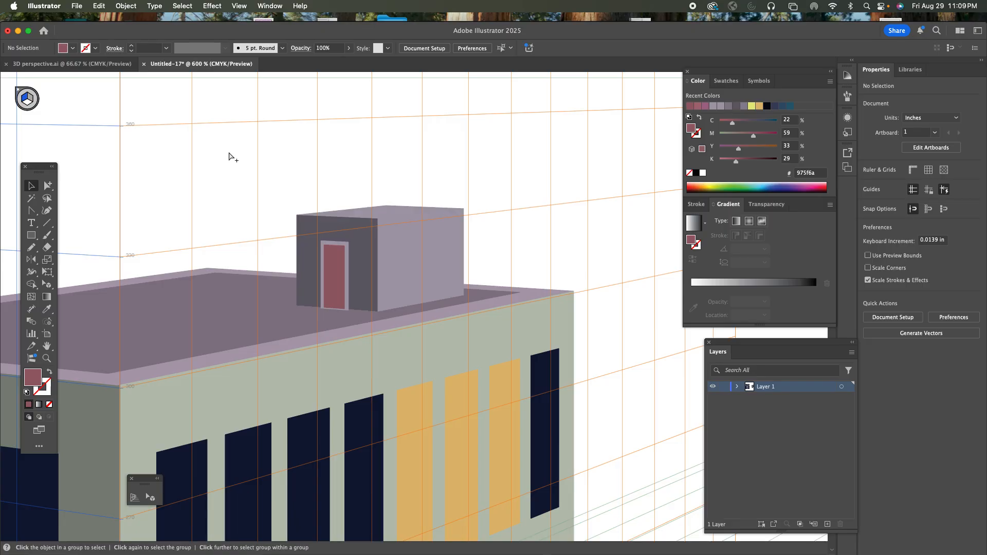
Lighten the rooftop box's top face to C 13.2, M 14.4, Y 6, K 12.
key(a)
click(405, 212)
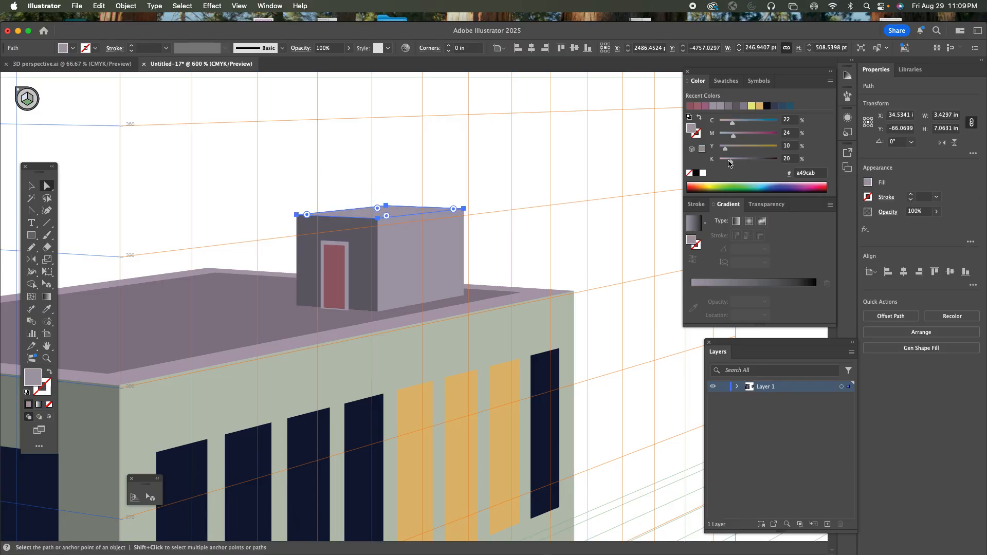
drag(728, 159, 726, 164)
click(550, 179)
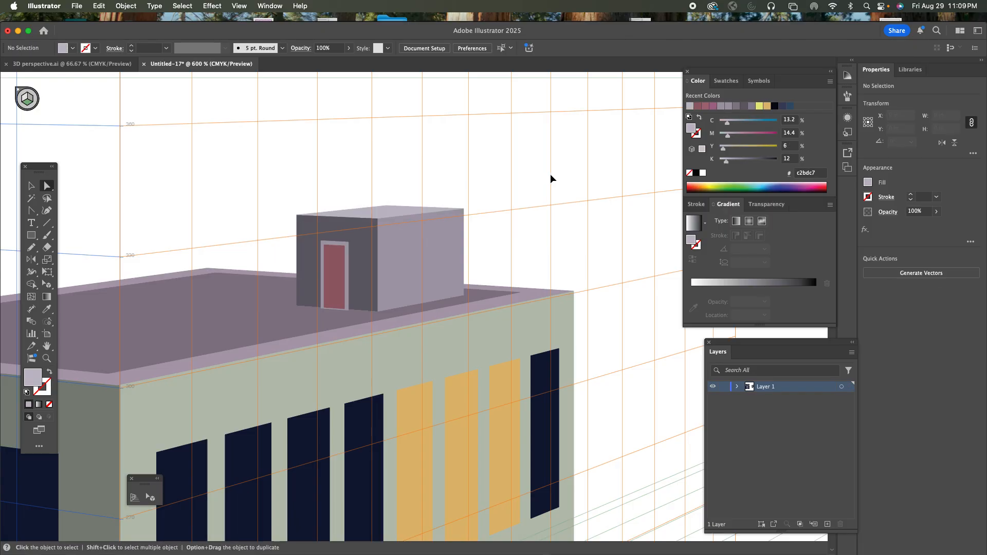
Attach the narrow three-column tower facade to the left grid plane, near the plane's outer edge behind the finished building.
key(z)
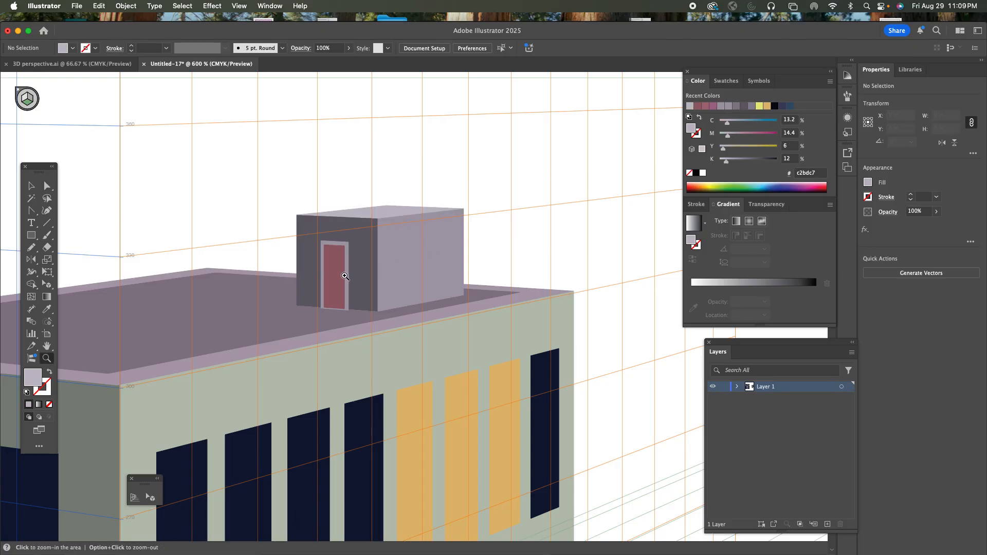
alt+click(534, 170)
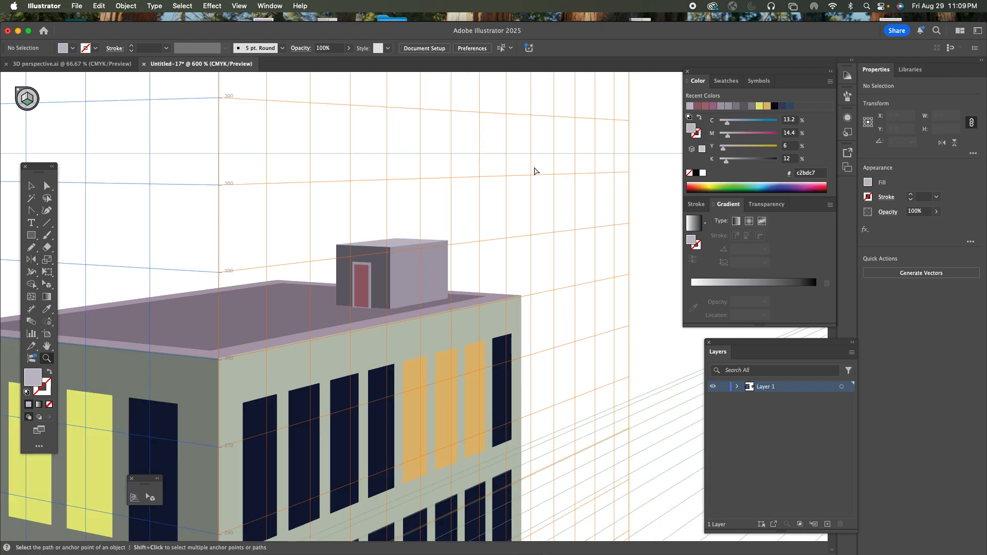
alt+click(534, 171)
alt+click(535, 171)
key(super+minus)
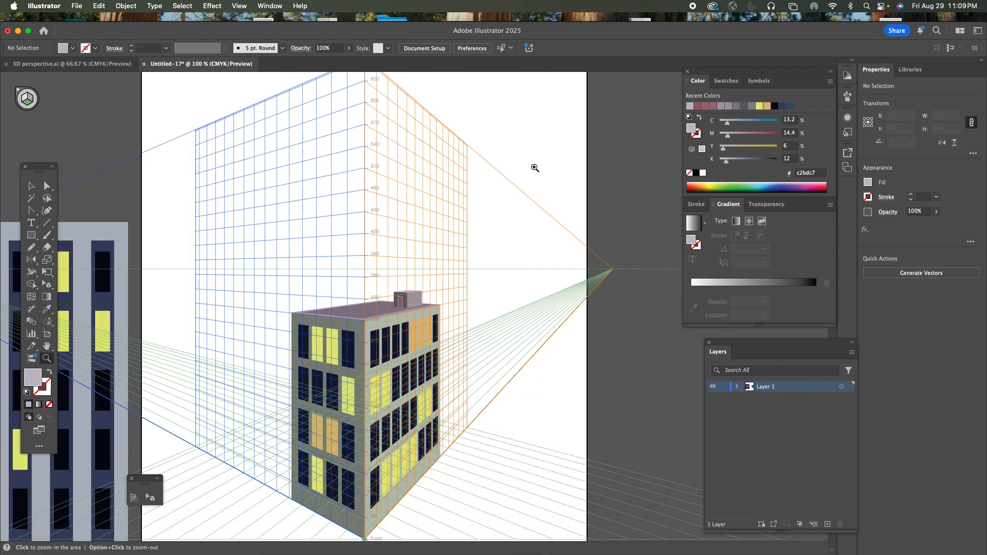
key(space)
drag(529, 169, 634, 146)
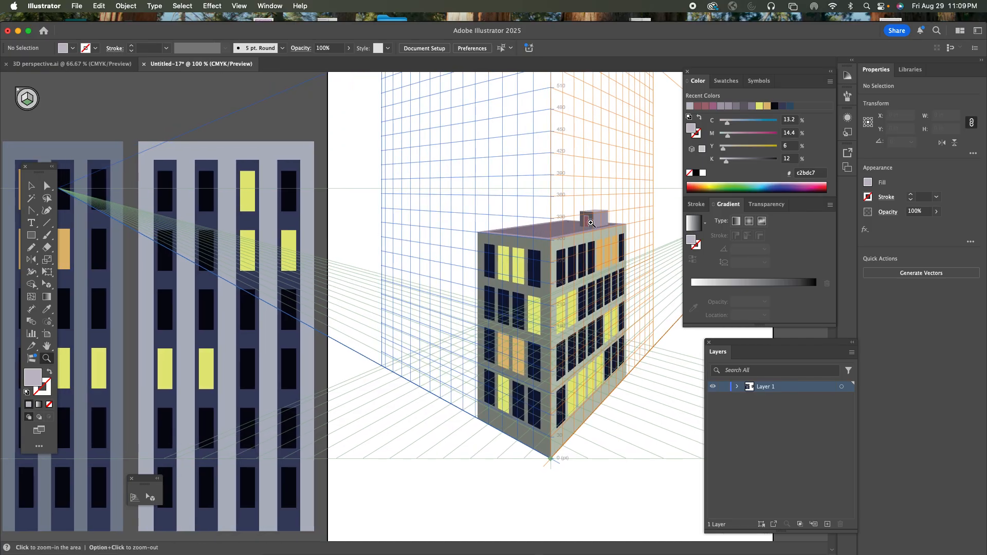
key(a)
key(super+minus)
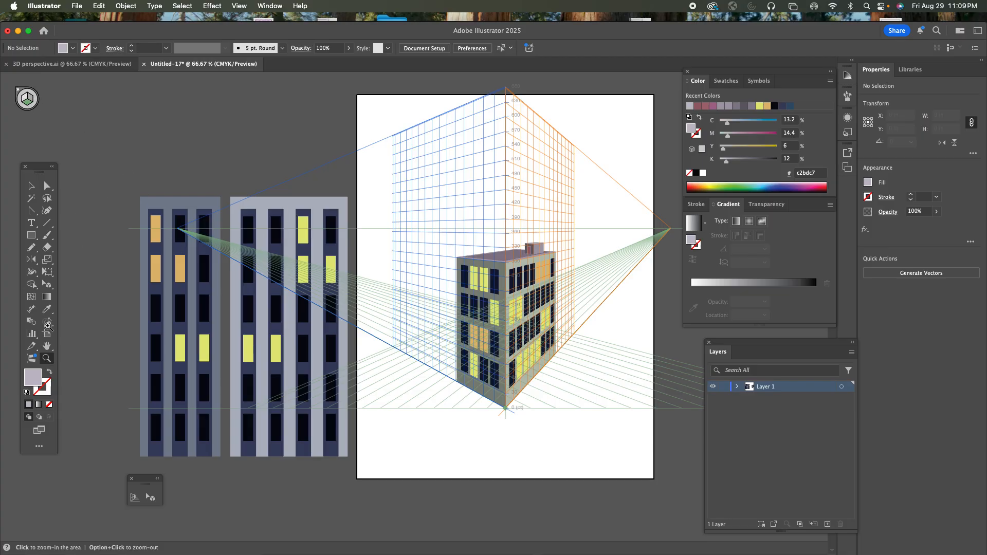
click(46, 285)
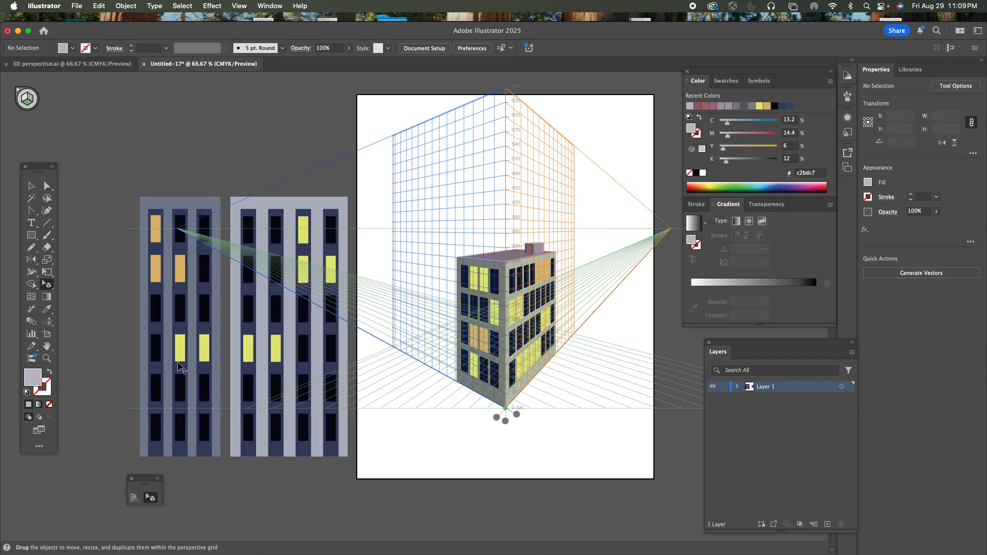
key(1)
drag(201, 297, 418, 235)
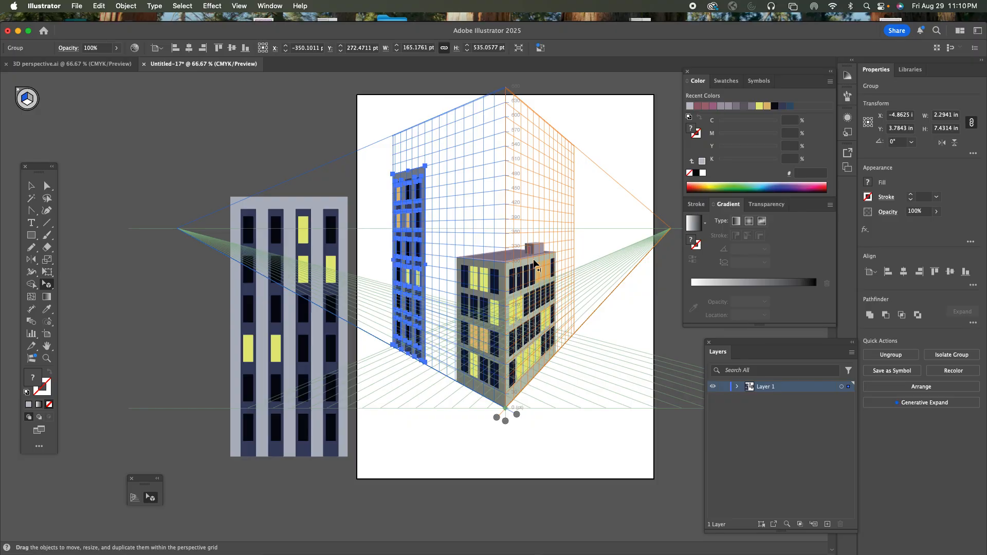
Attach the wide four-column facade to the right grid plane, with its edge meeting the narrow facade's near edge.
click(32, 105)
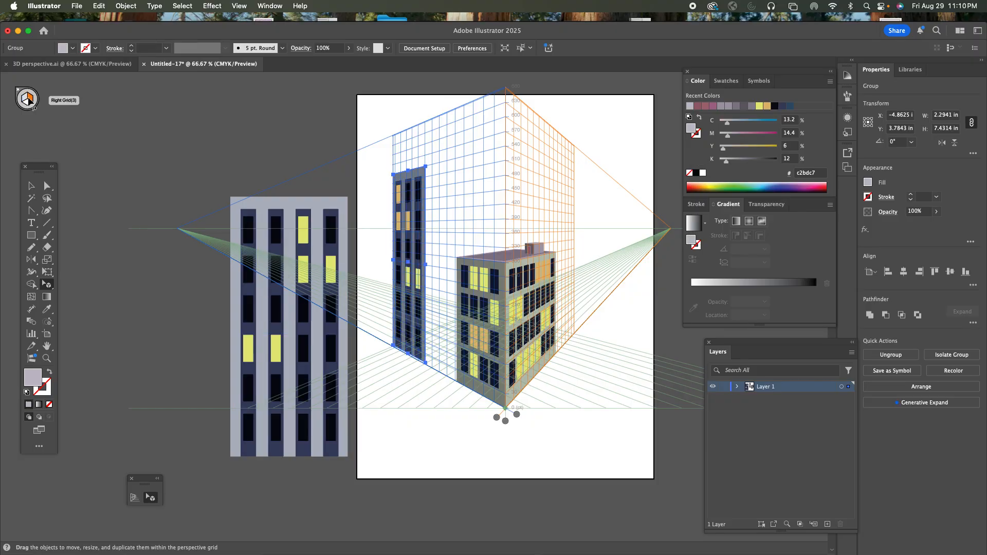
click(65, 135)
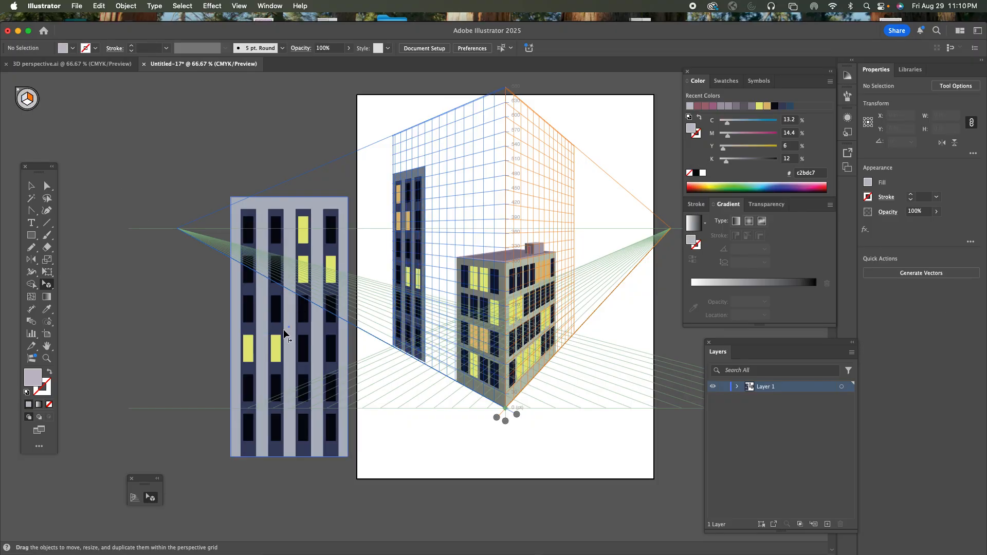
drag(236, 333, 428, 173)
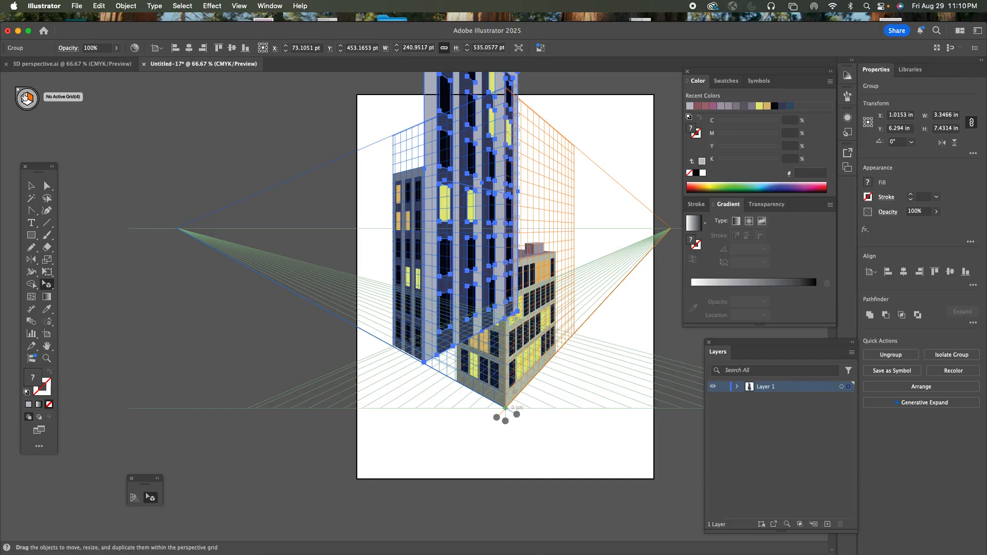
Nudge the narrow facade slightly down and toward the wide facade on the left grid plane and inspect the shared corner.
click(23, 100)
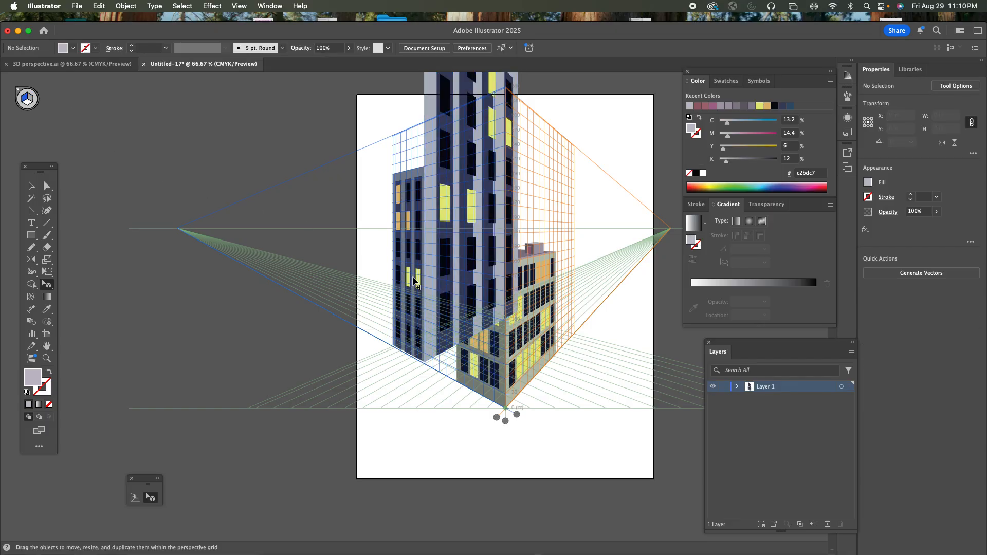
drag(412, 280, 413, 280)
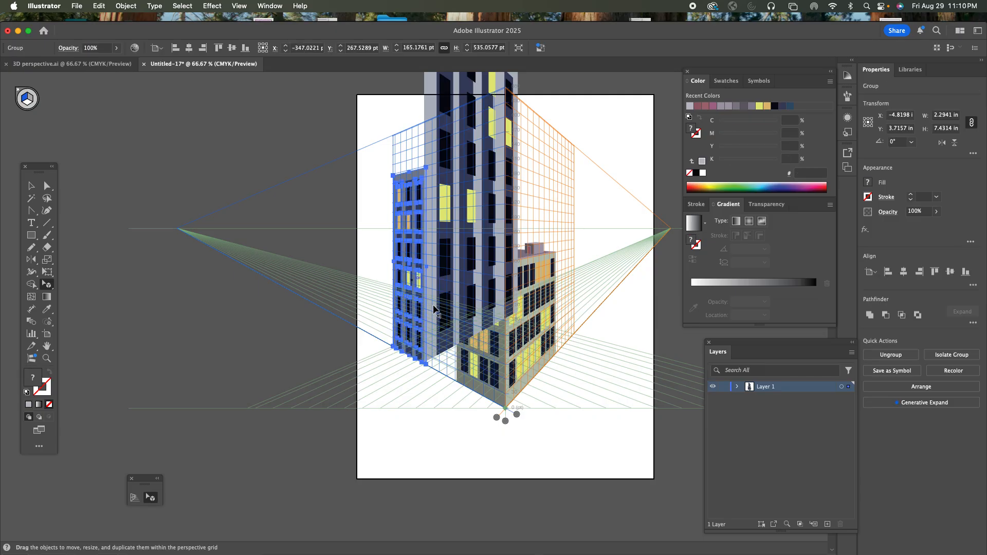
key(z)
click(454, 326)
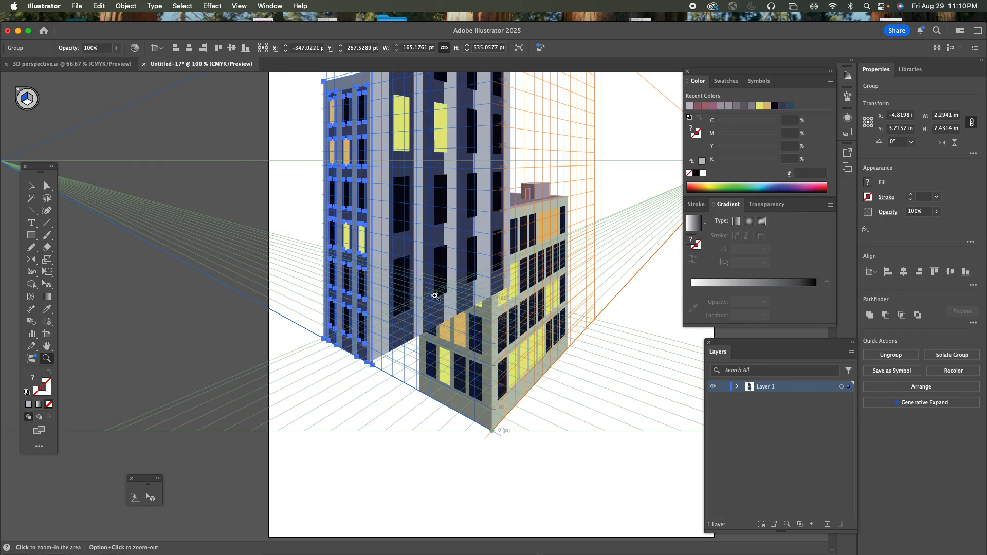
drag(426, 290, 425, 336)
drag(430, 278, 421, 346)
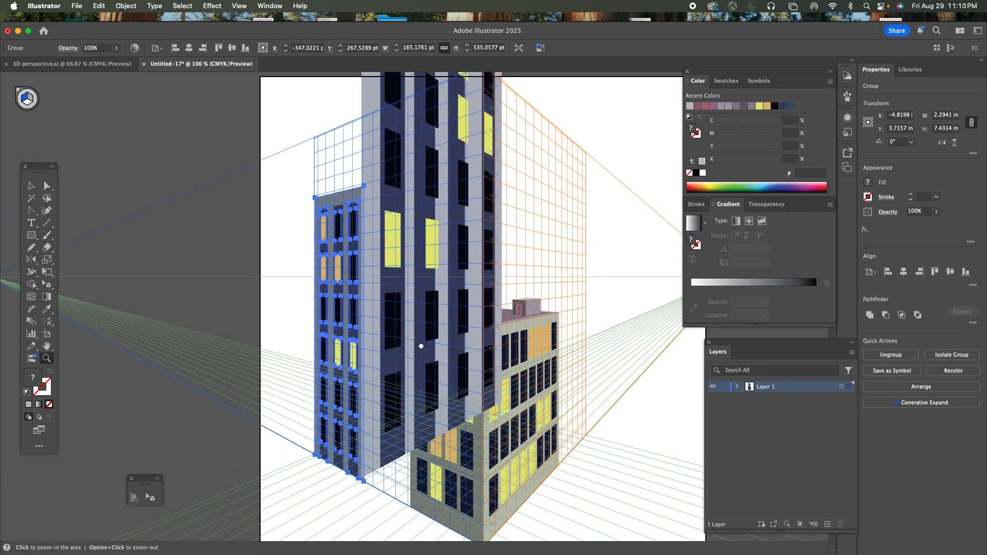
Shift one dark window on the wide facade, and undo that move, the narrow facade's nudge and the wide facade's placement.
key(super+shift+a)
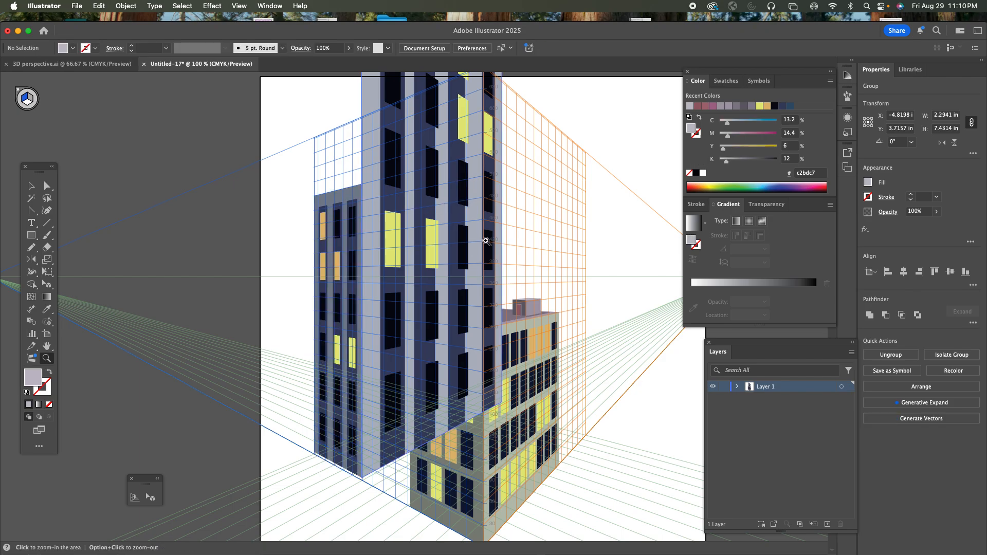
key(a)
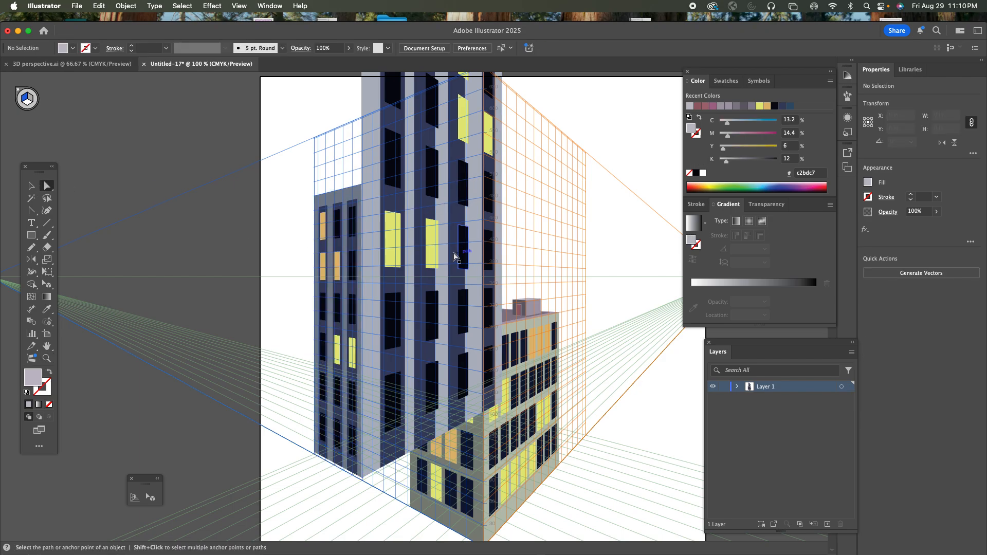
click(461, 254)
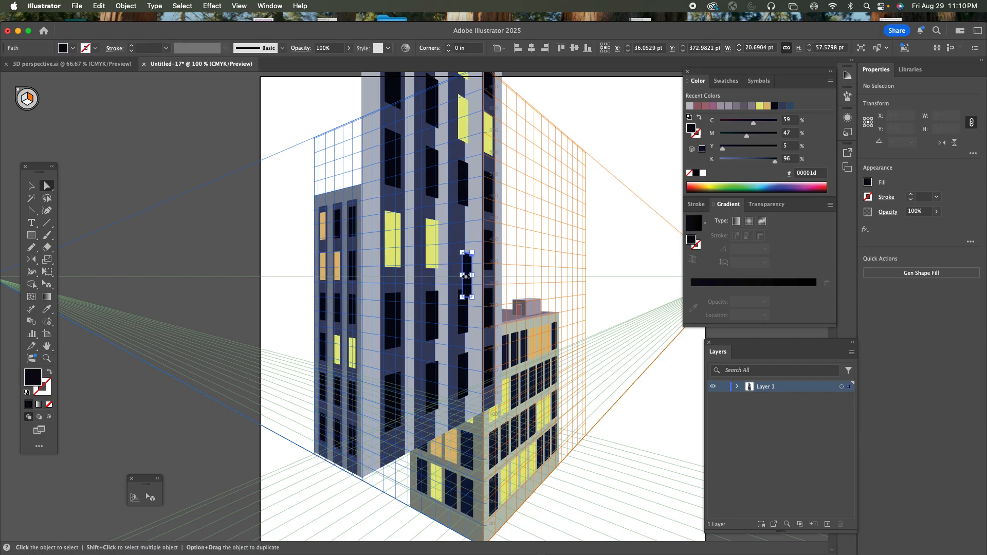
key(super+z)
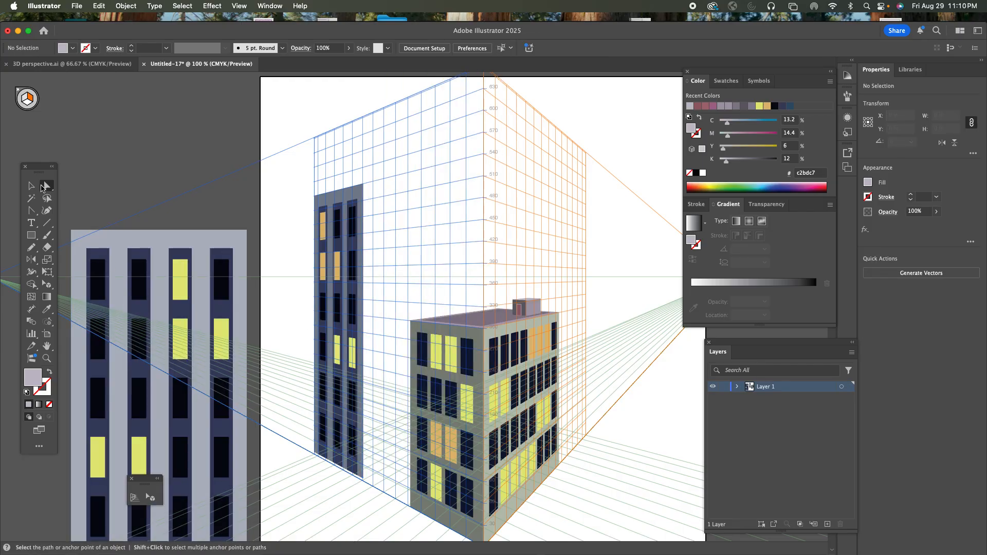
Expand the artwork of the flat wide facade group beside the artboard.
key(v)
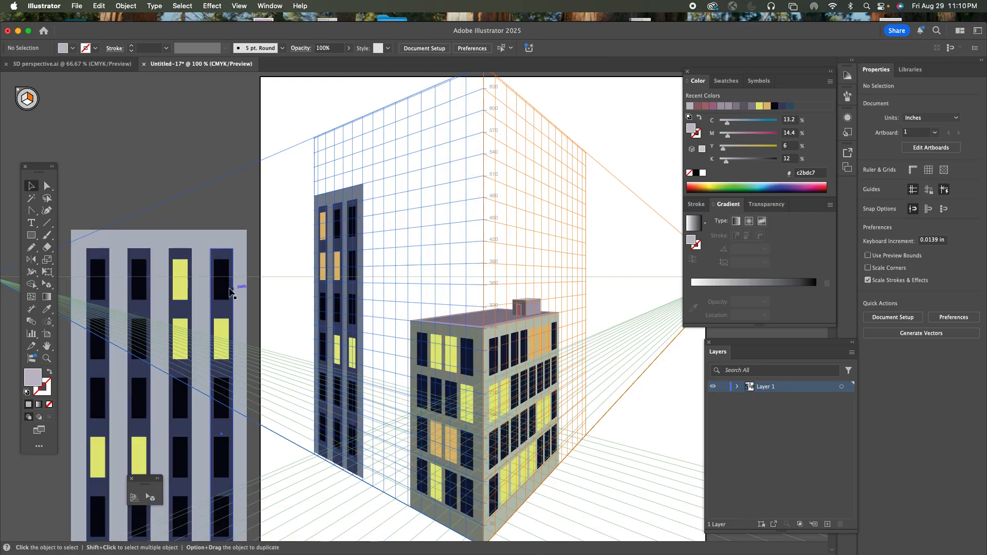
click(228, 302)
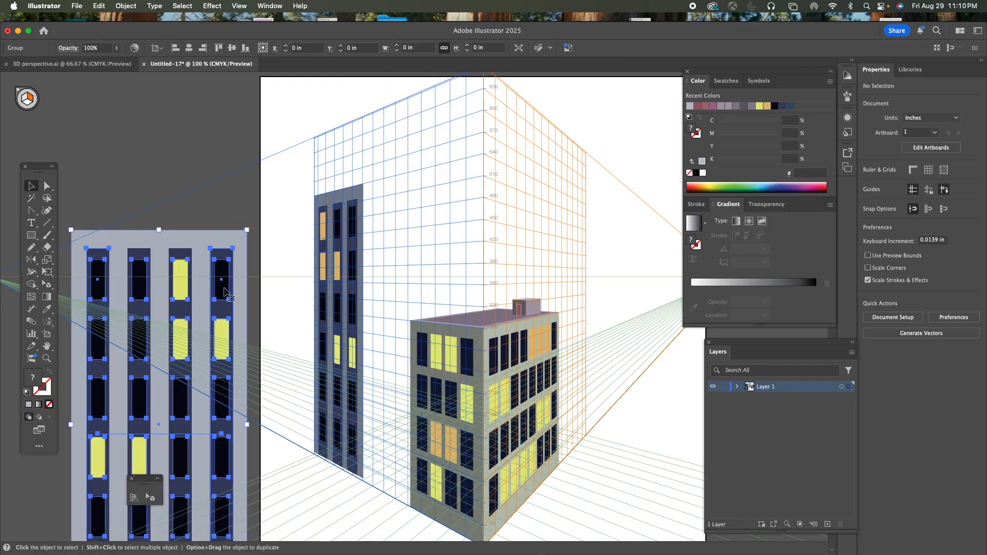
click(121, 5)
click(153, 158)
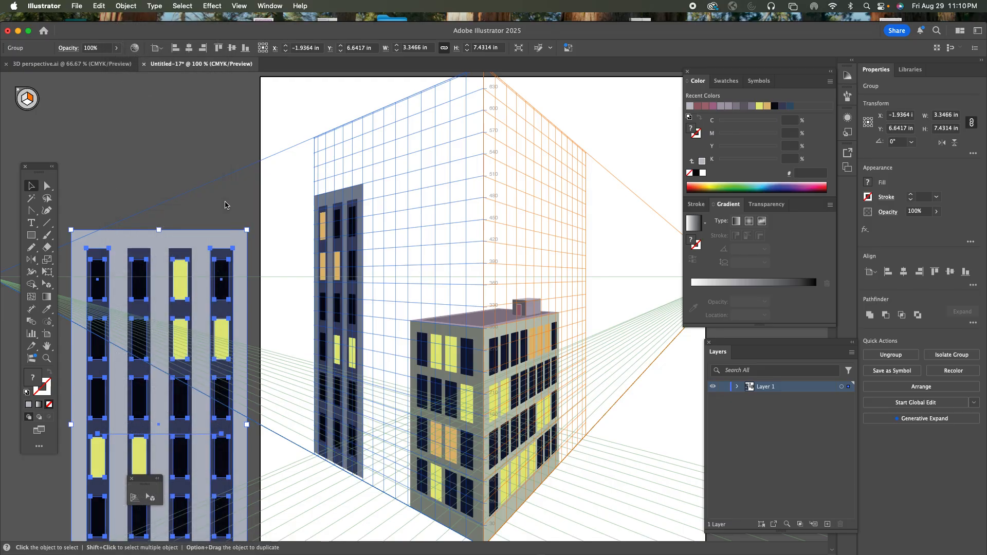
click(527, 348)
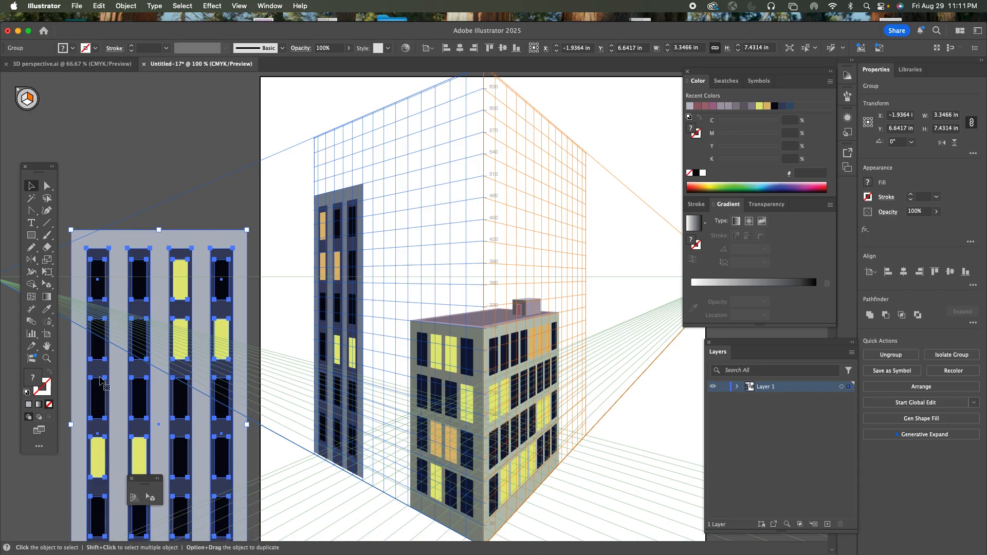
Attach the wide facade to the right grid plane at the narrow facade's near edge and scale it to about 151.9 × 271 pt.
click(151, 499)
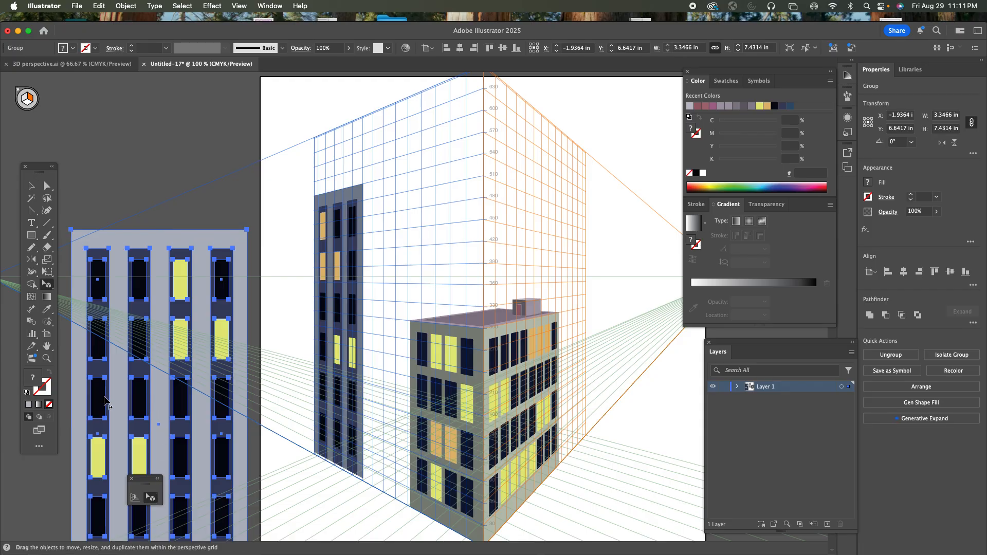
drag(88, 404, 378, 161)
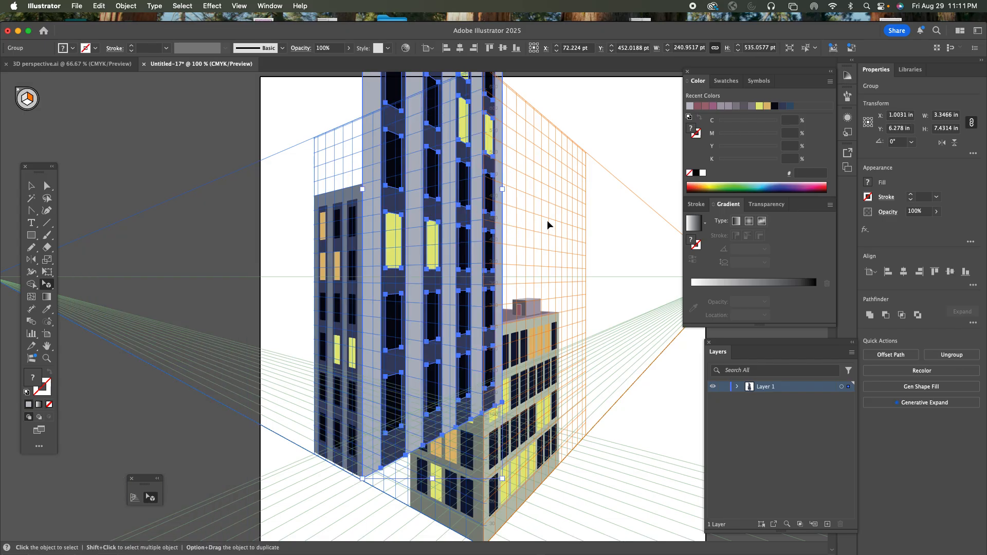
key(super+minus)
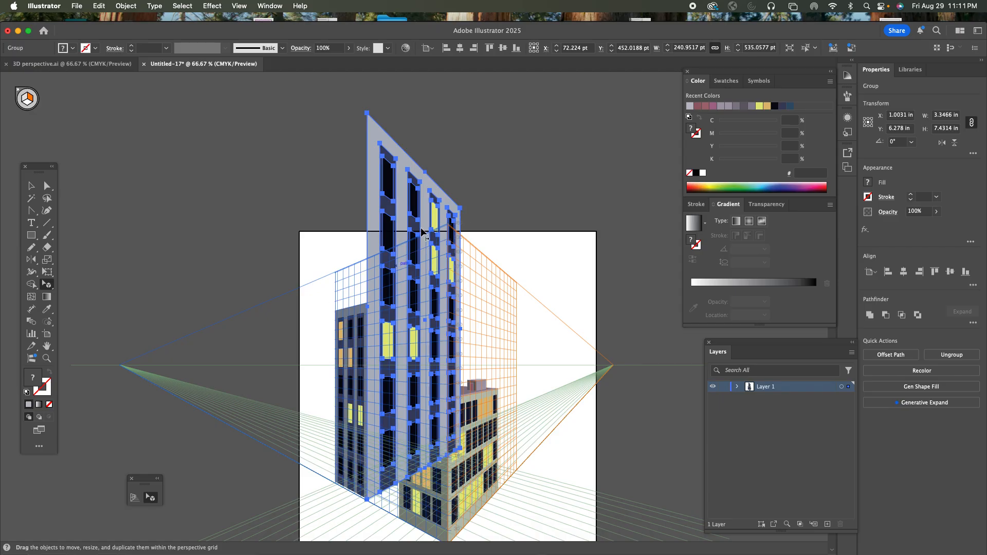
drag(461, 210, 436, 324)
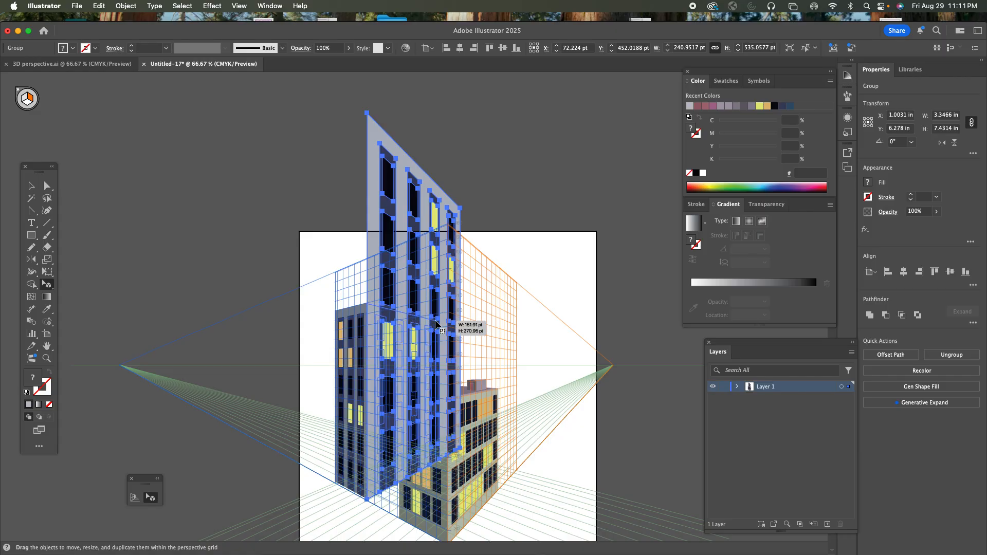
drag(436, 324, 436, 324)
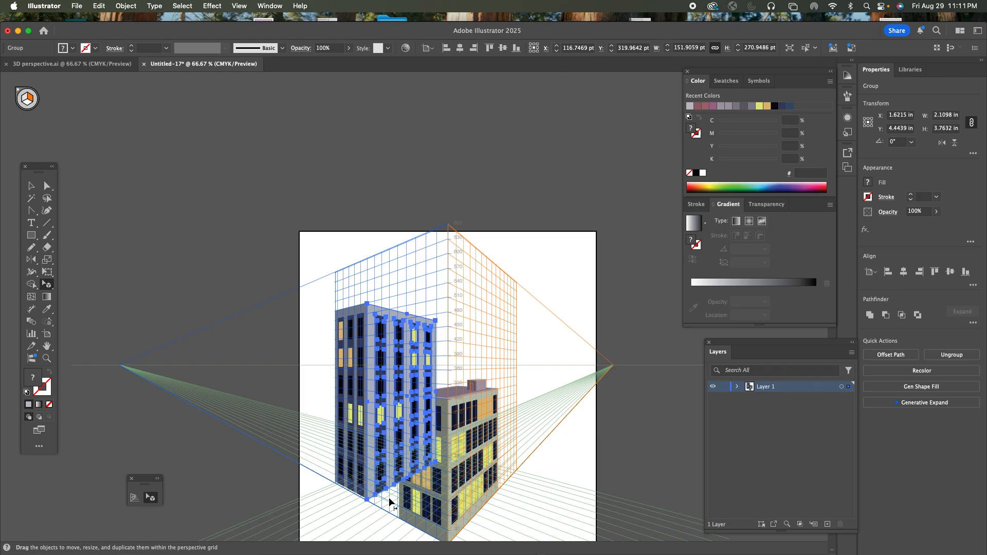
Send the wide facade behind the shorter building and deselect it.
key(super)
key(super+shift+bracketright)
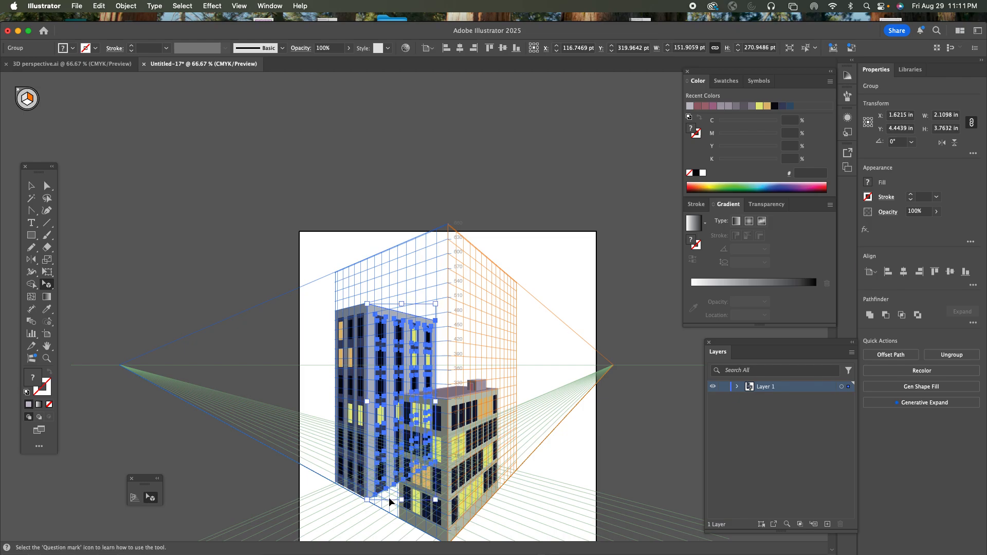
key(v)
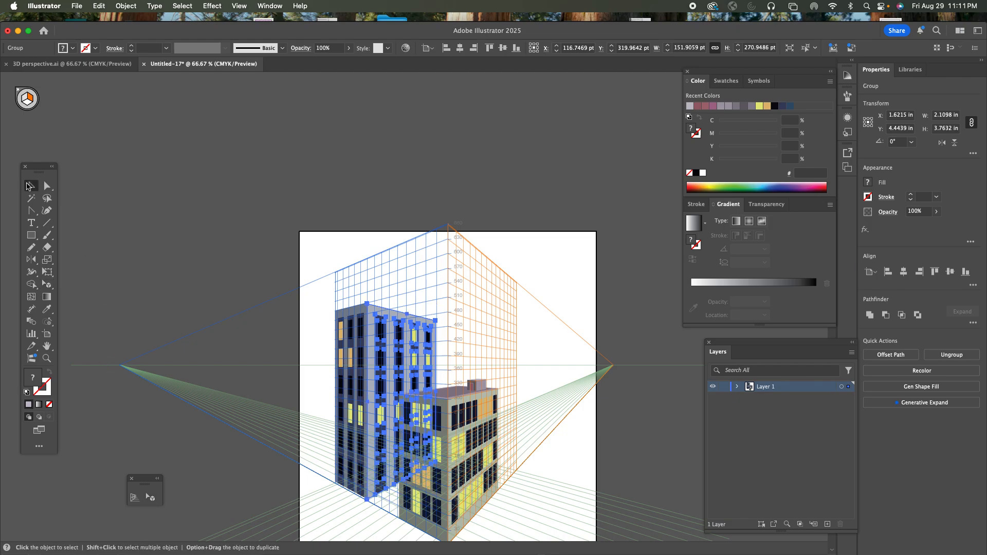
click(190, 206)
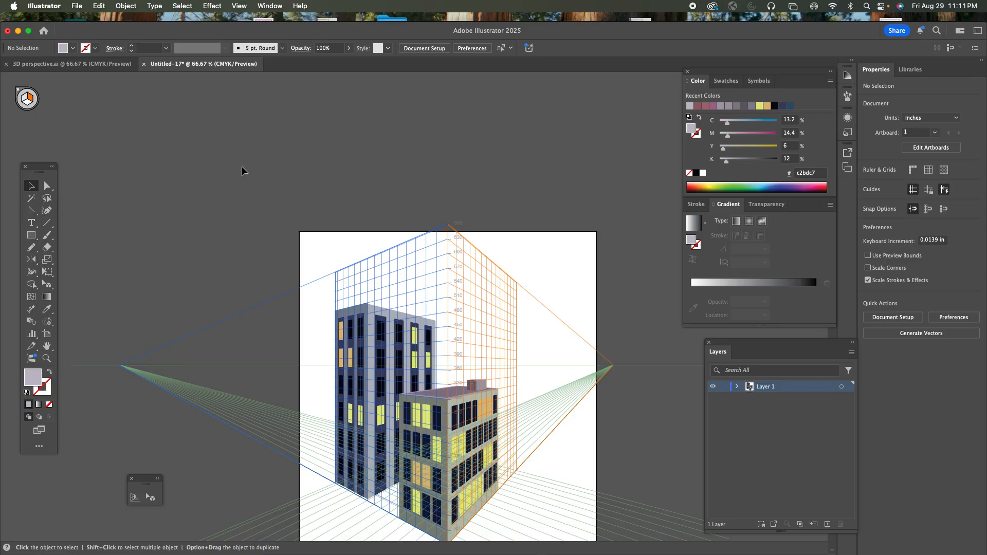
Hide the perspective grid so that only the two buildings show on the artboard.
click(27, 94)
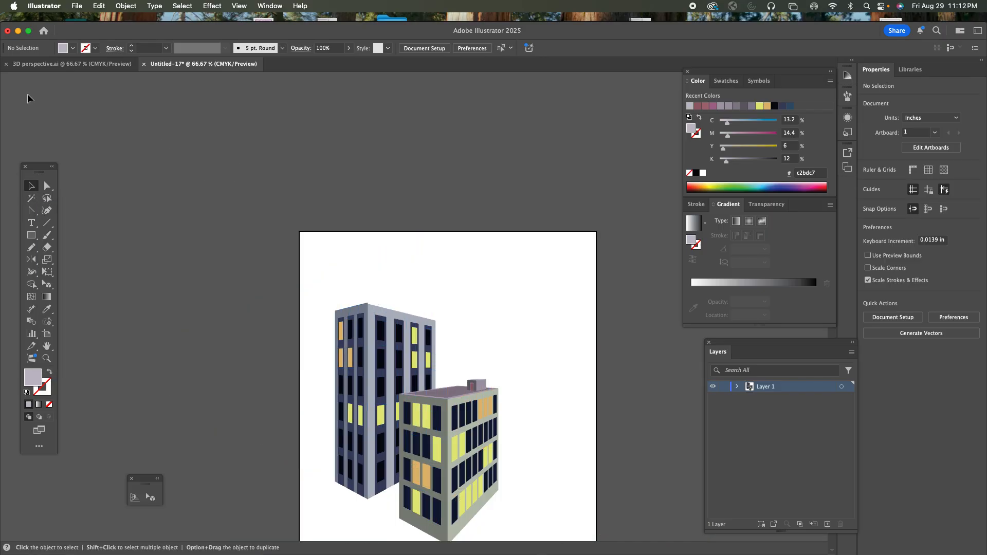
drag(400, 307, 356, 224)
Save the document on the computer's Desktop in Adobe Illustrator (ai) format, named with the surname followed by "2buildings", accepting the default Illustrator options.
click(77, 6)
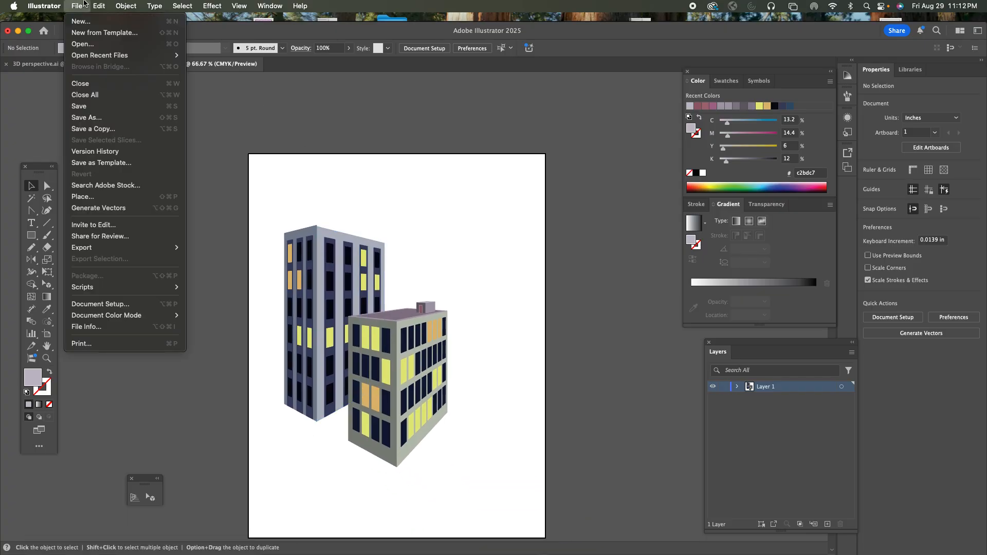
click(129, 117)
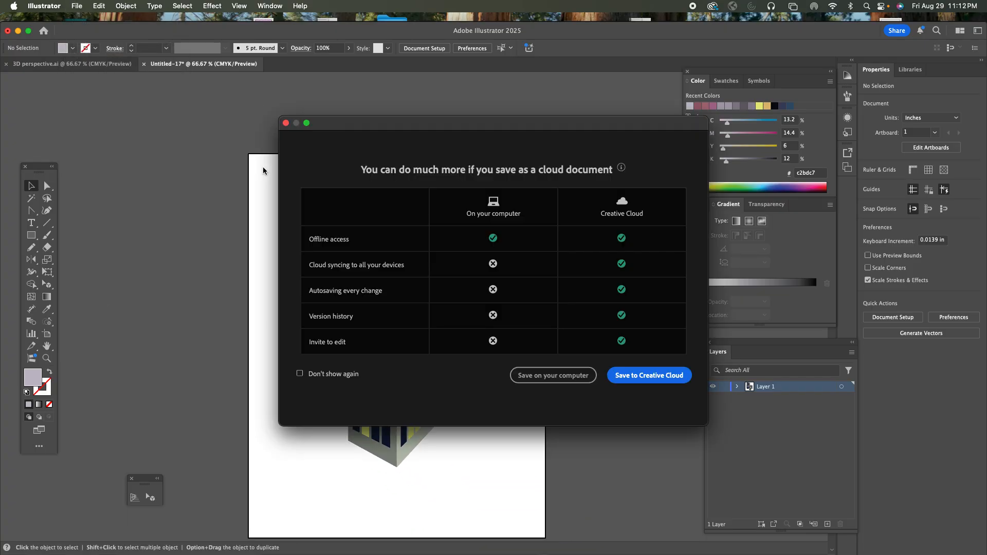
click(551, 374)
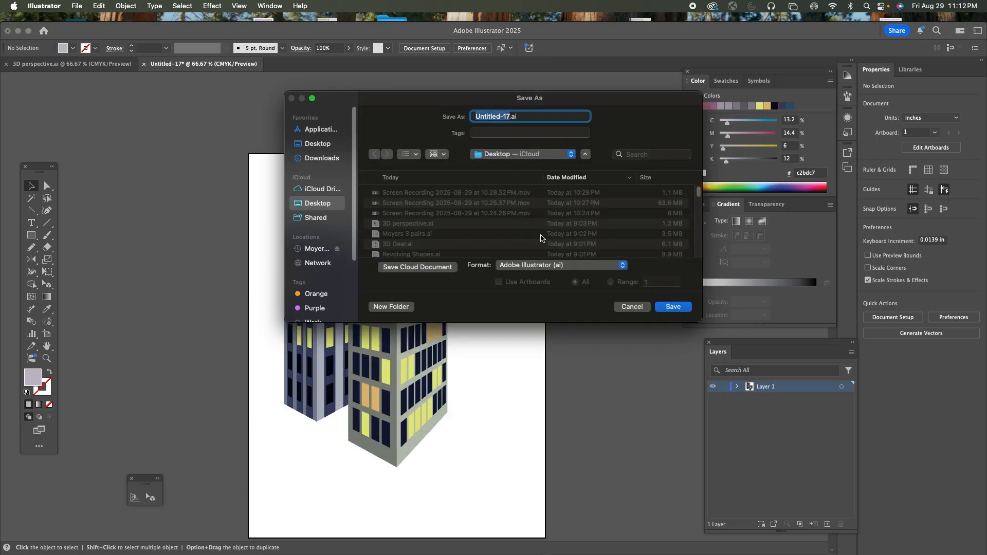
text(Moyers 2buildings)
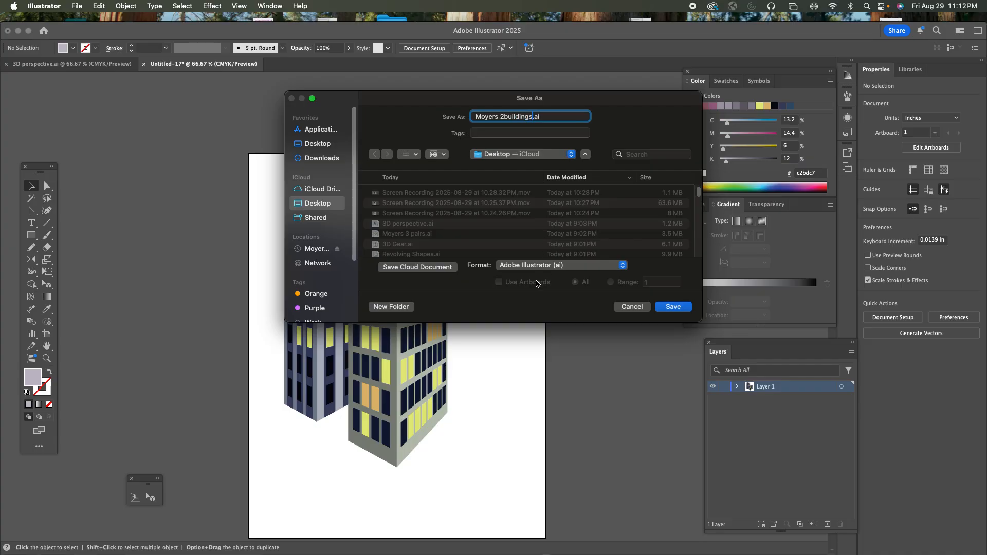
click(687, 310)
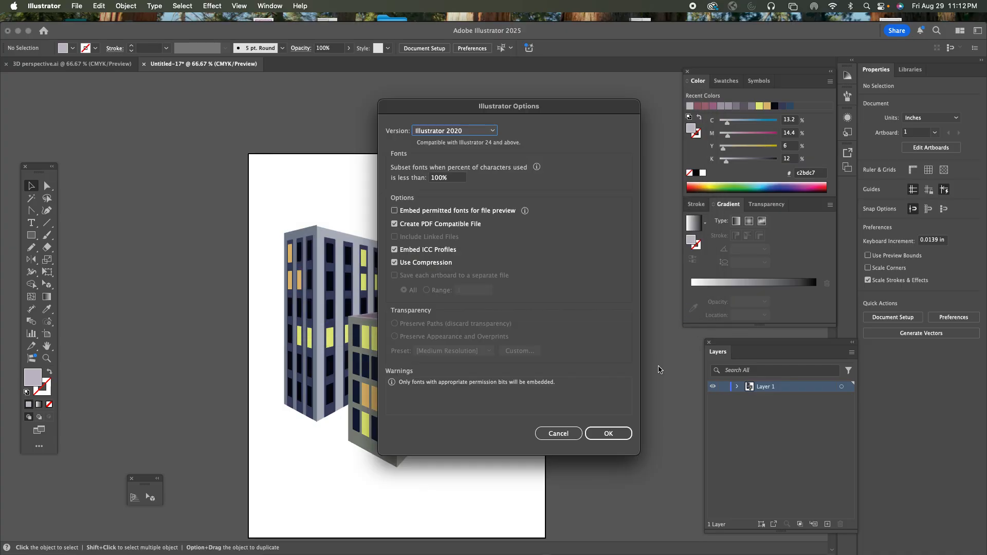
click(621, 370)
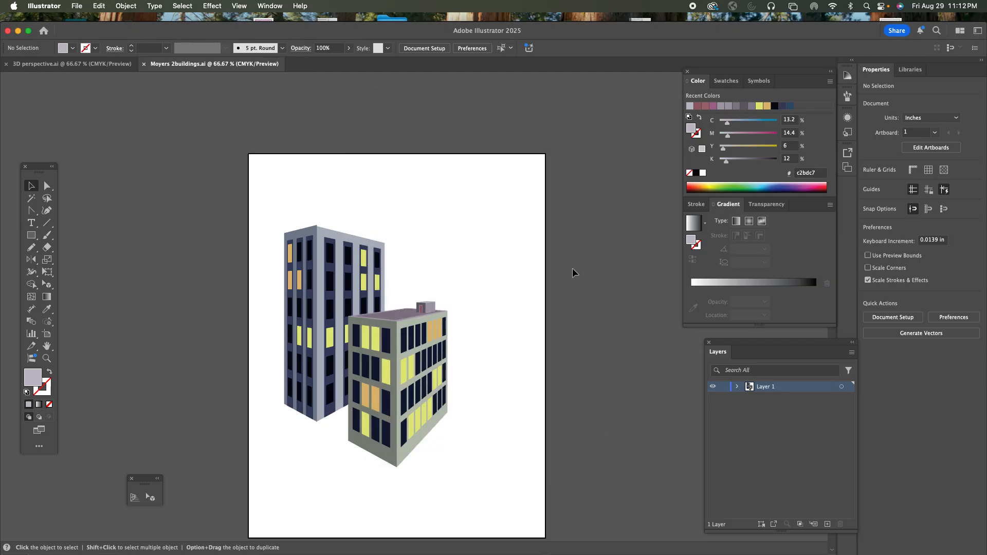